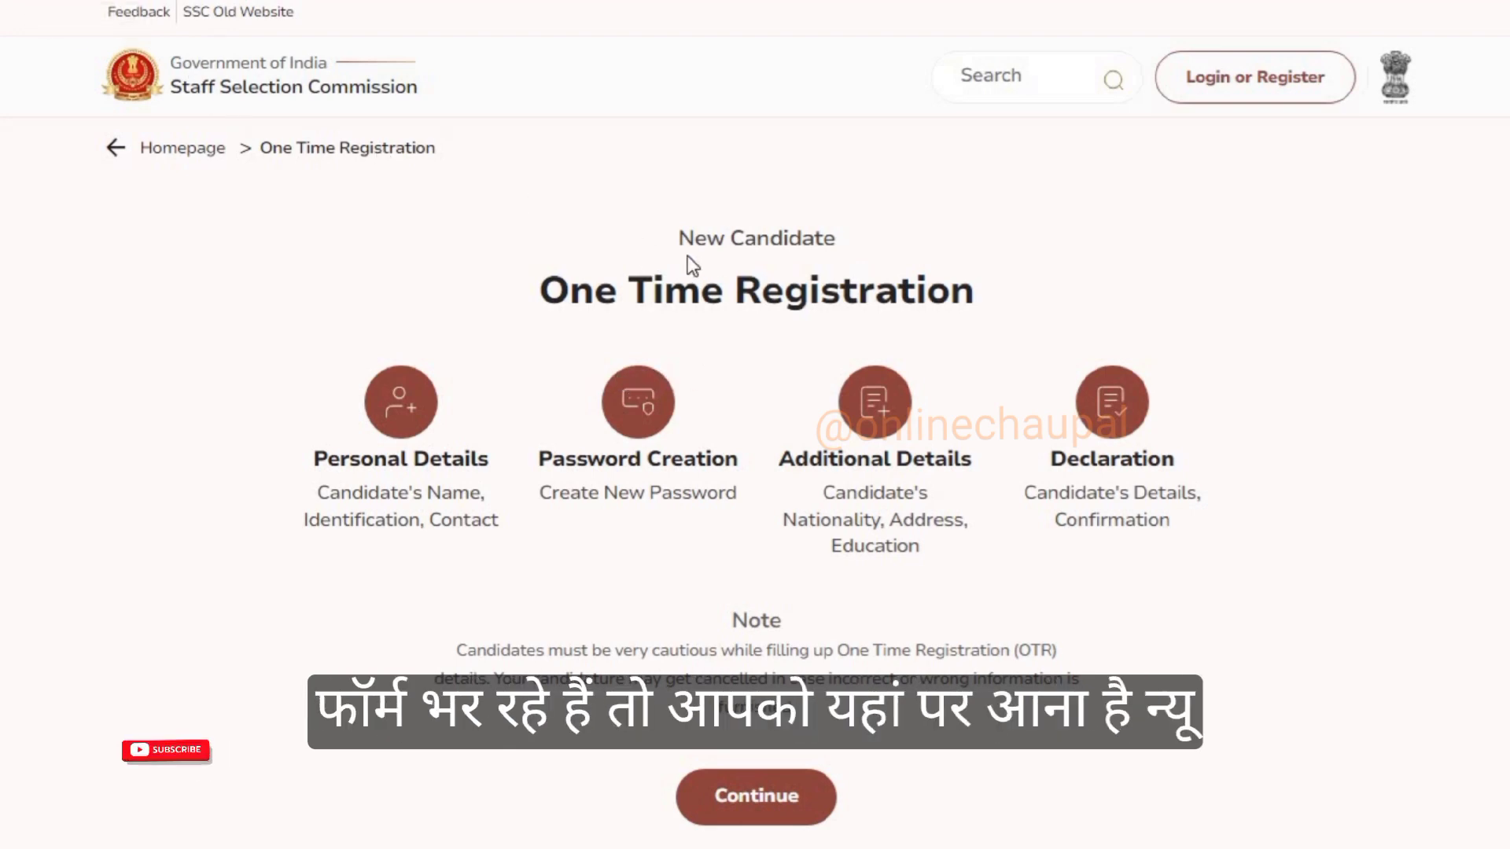
Step: Review the four One Time Registration stages for new candidates and continue to the Personal Details form
{"action": "left_click_drag", "start_coordinate": [672, 236], "coordinate": [843, 243]}
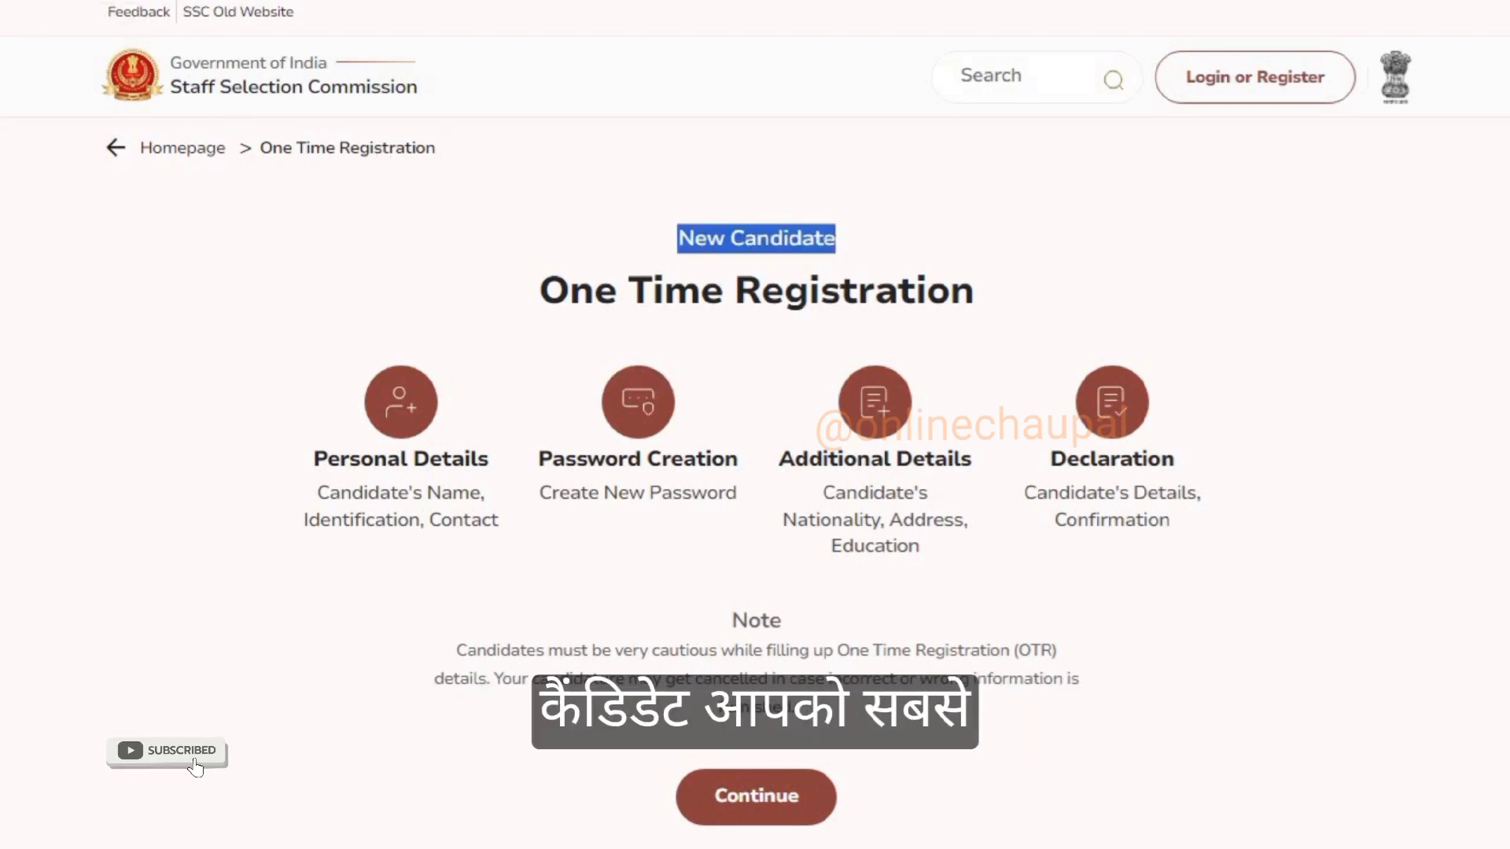
{"action": "left_click_drag", "start_coordinate": [529, 303], "coordinate": [1021, 311]}
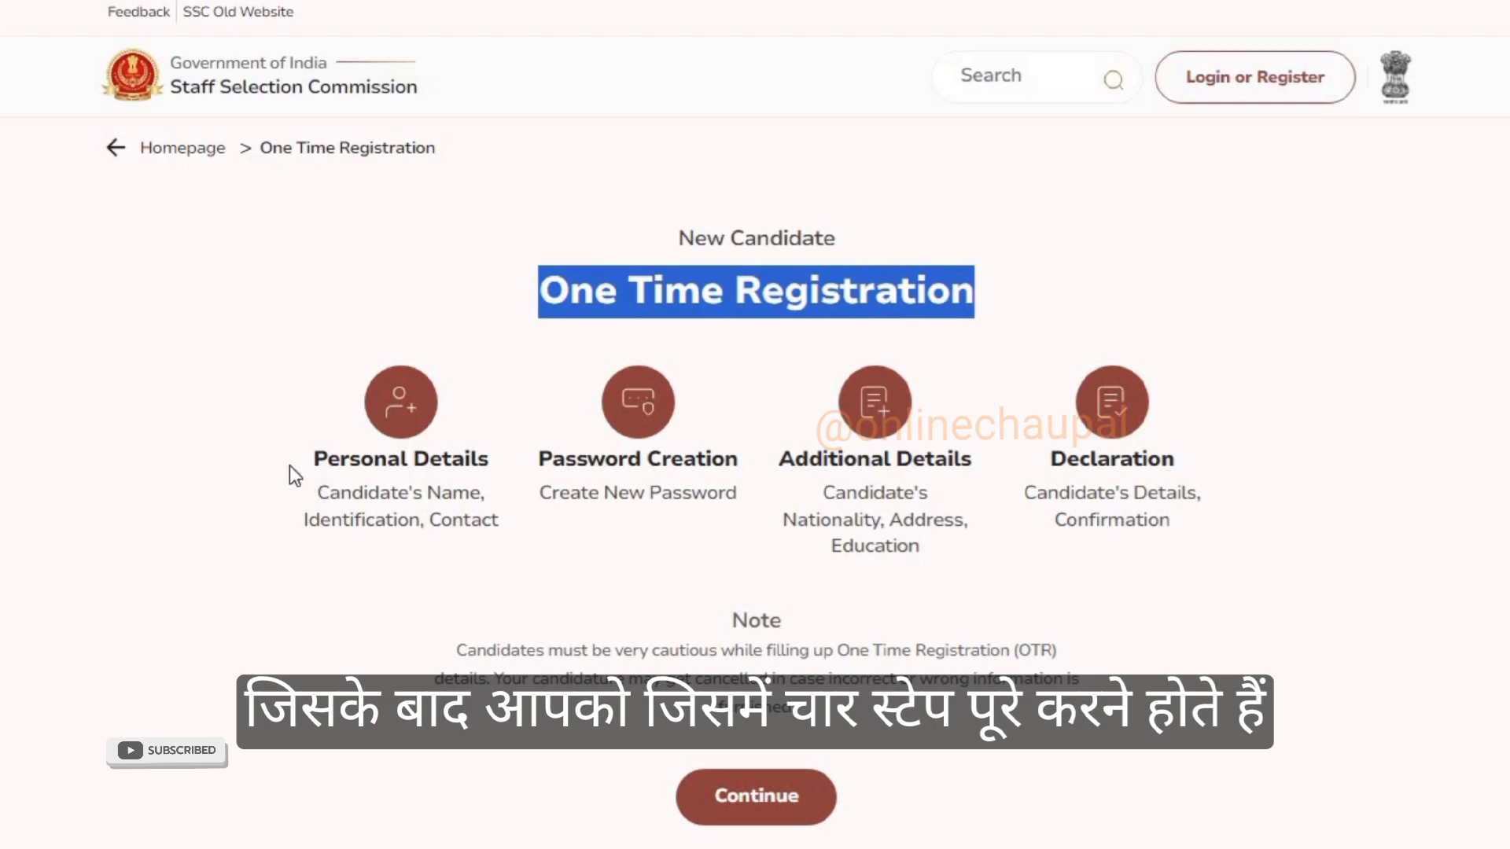
{"action": "left_click_drag", "start_coordinate": [339, 459], "coordinate": [1189, 493]}
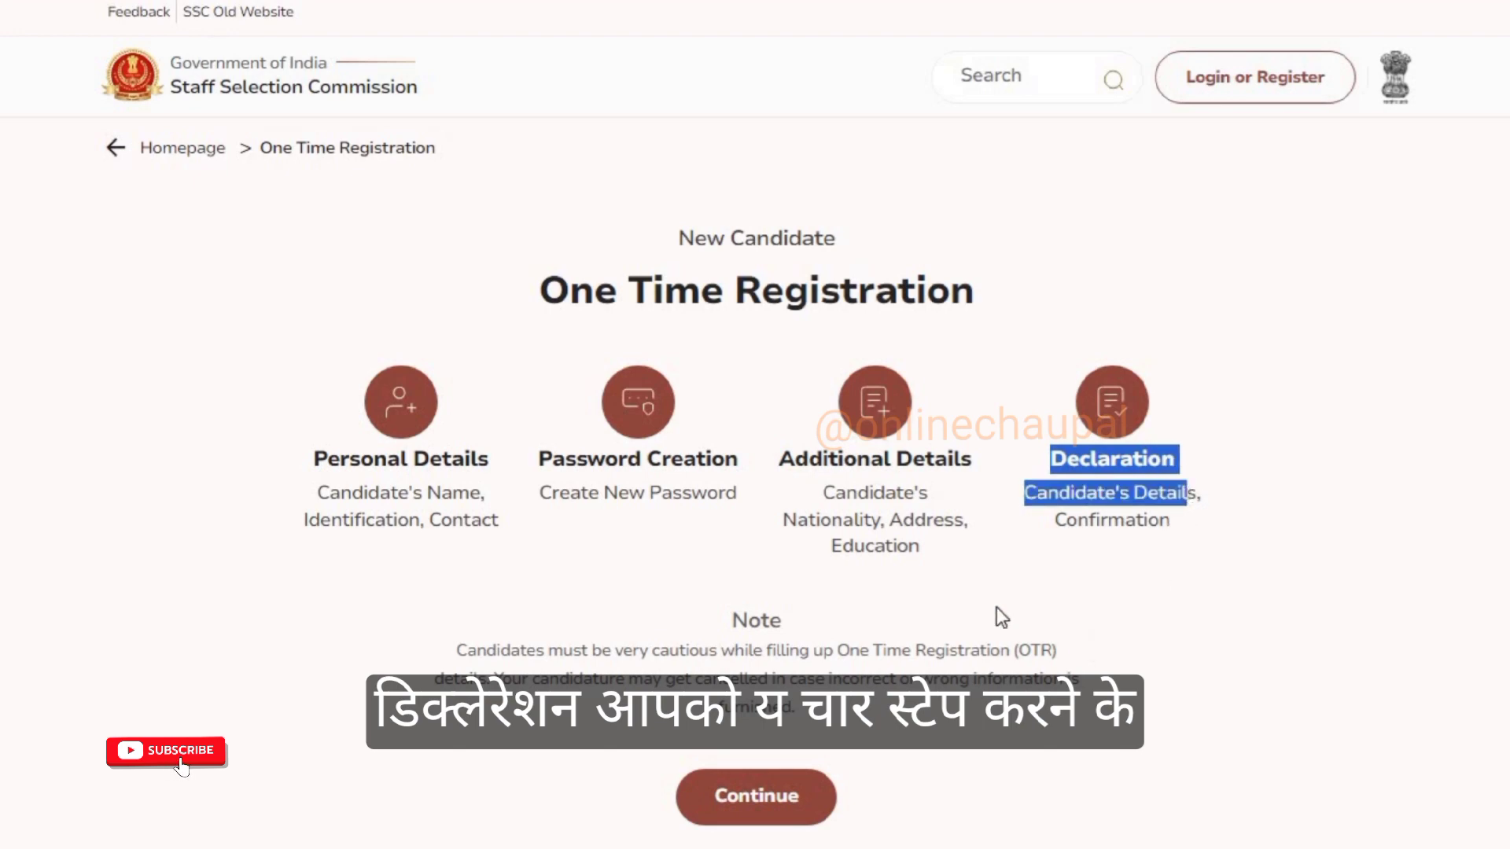
{"action": "left_click", "coordinate": [750, 803]}
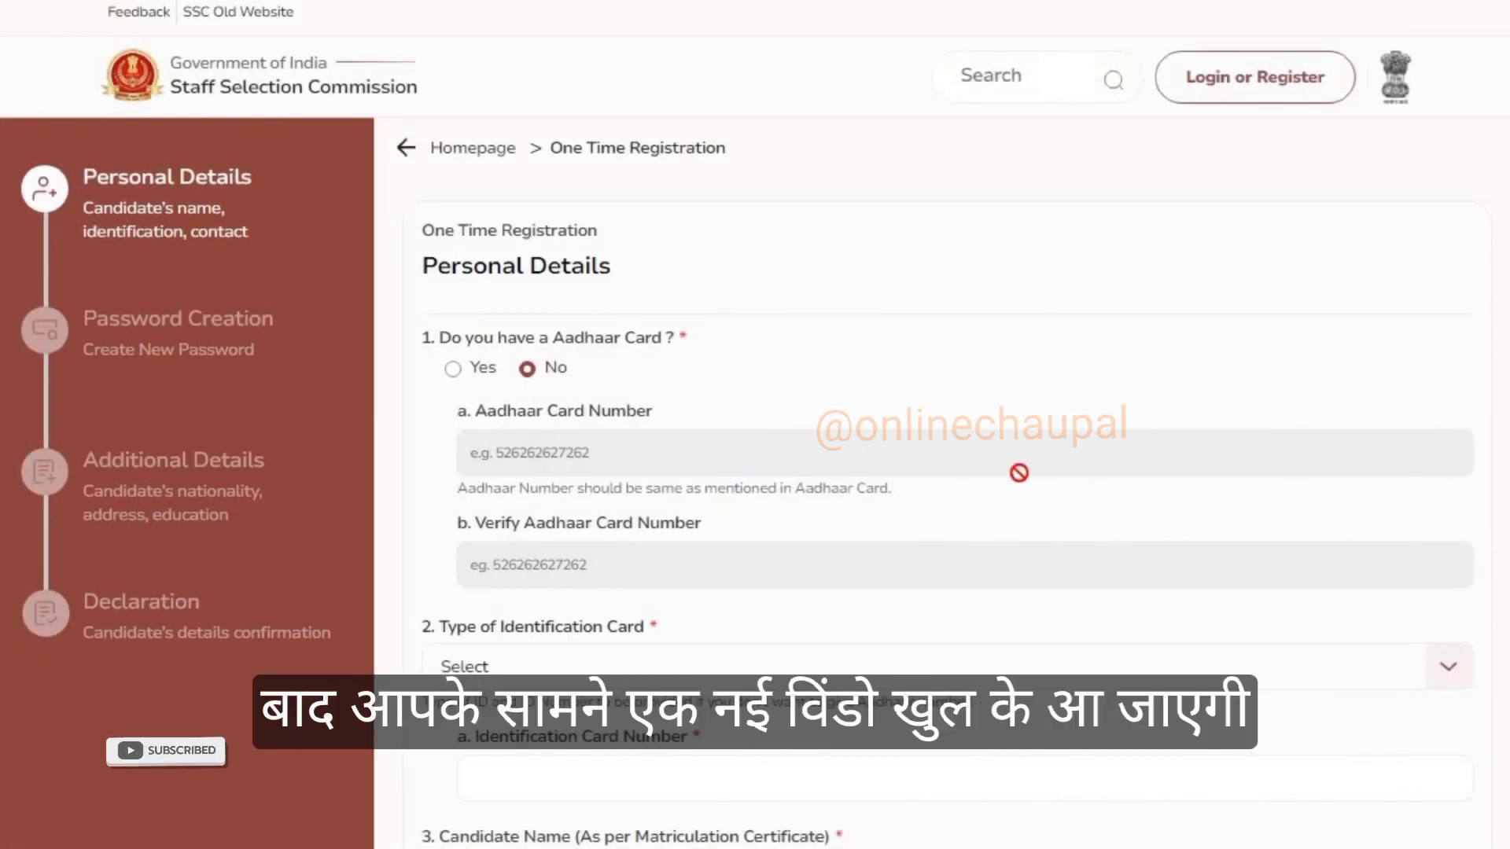
Step: Answer Yes to having an Aadhaar Card, examine the number and verification fields, and set the answer back to No
{"action": "left_click_drag", "start_coordinate": [417, 265], "coordinate": [620, 273]}
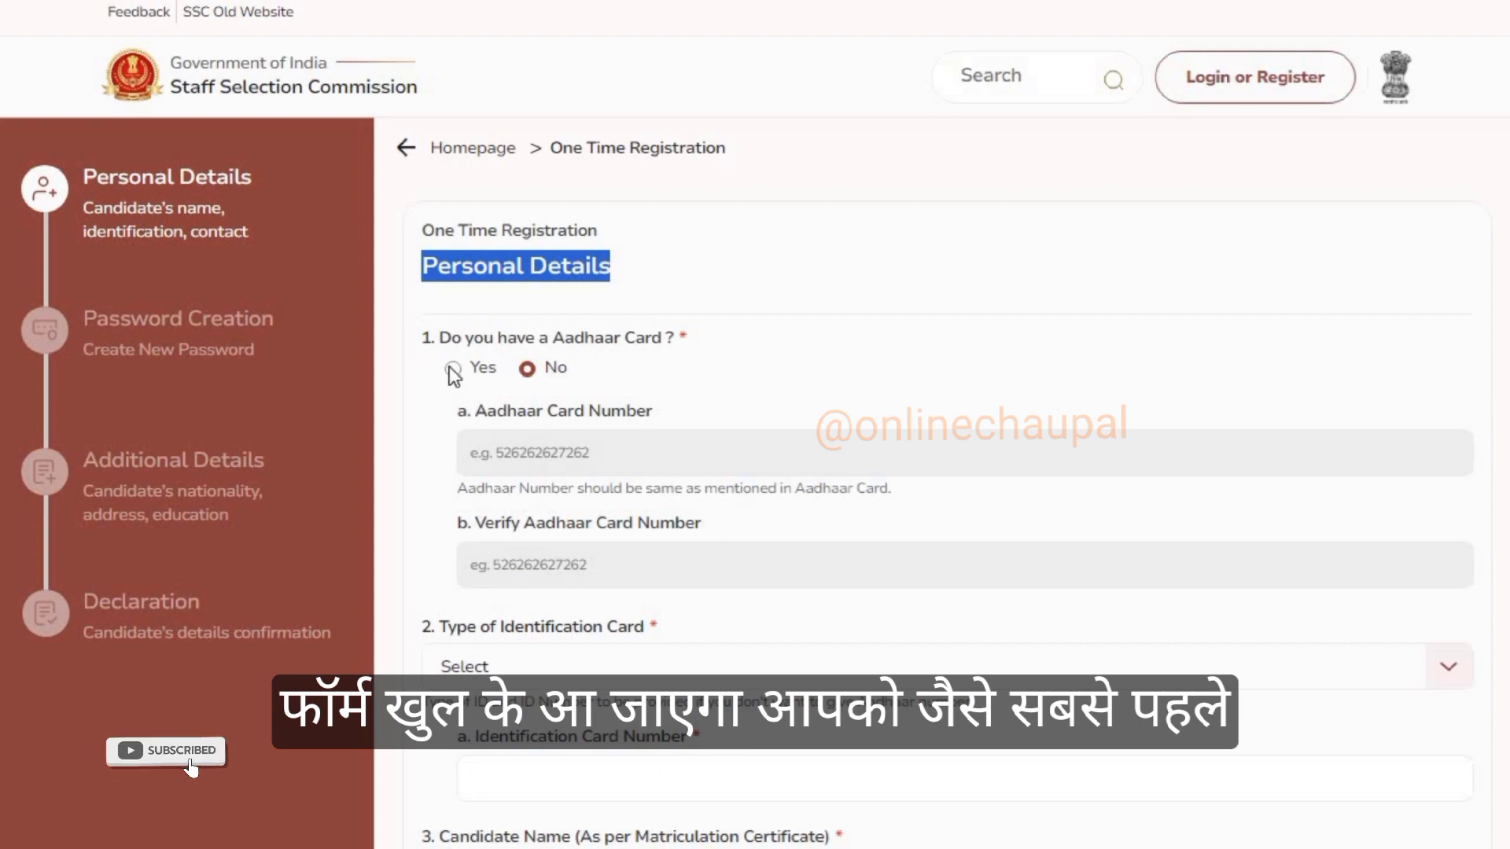
{"action": "left_click_drag", "start_coordinate": [418, 342], "coordinate": [689, 340]}
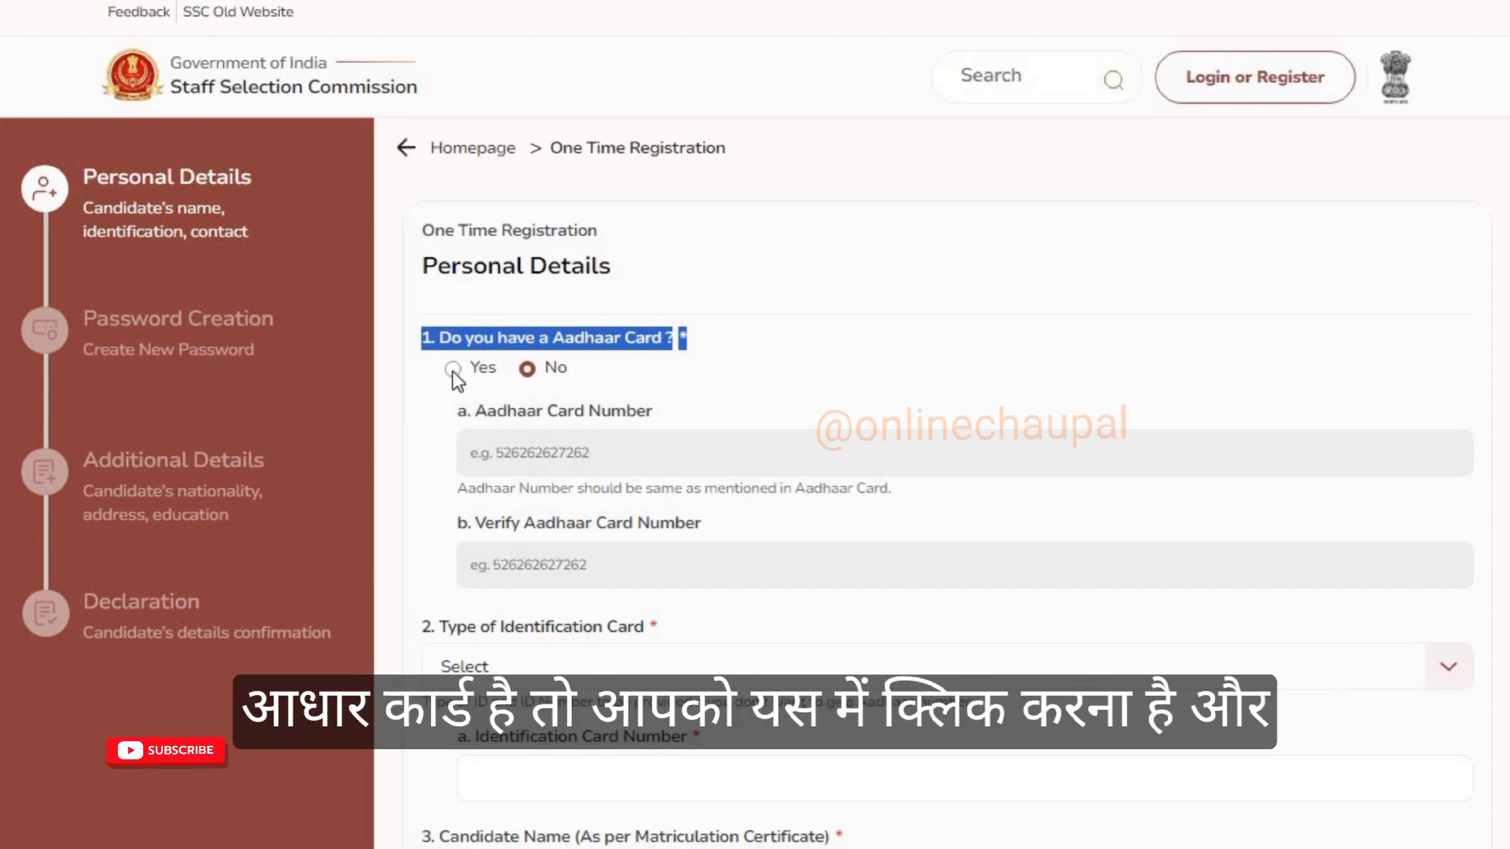
{"action": "left_click", "coordinate": [451, 369]}
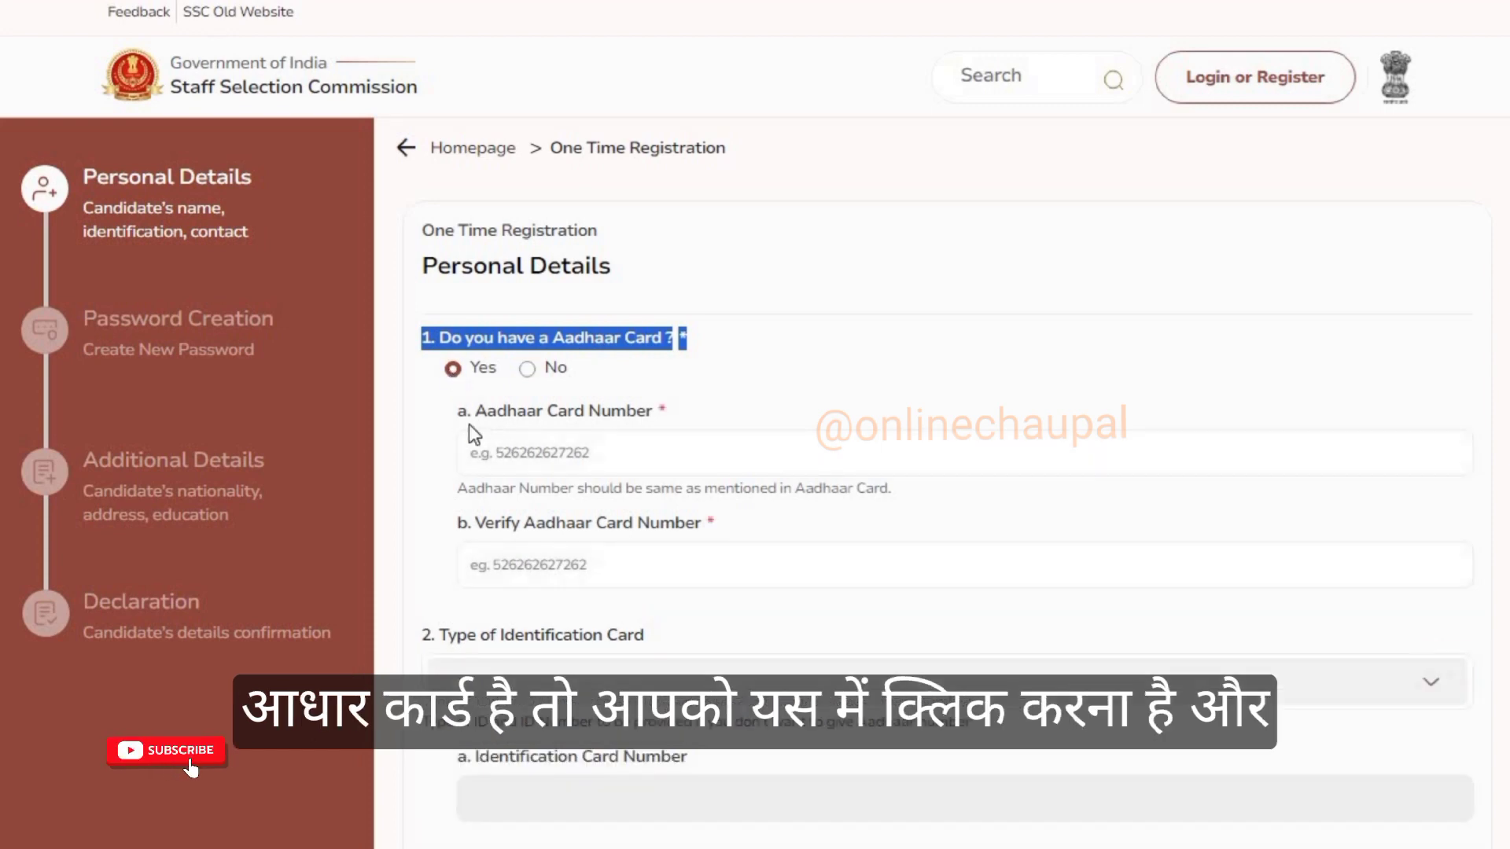
{"action": "left_click_drag", "start_coordinate": [464, 415], "coordinate": [667, 411]}
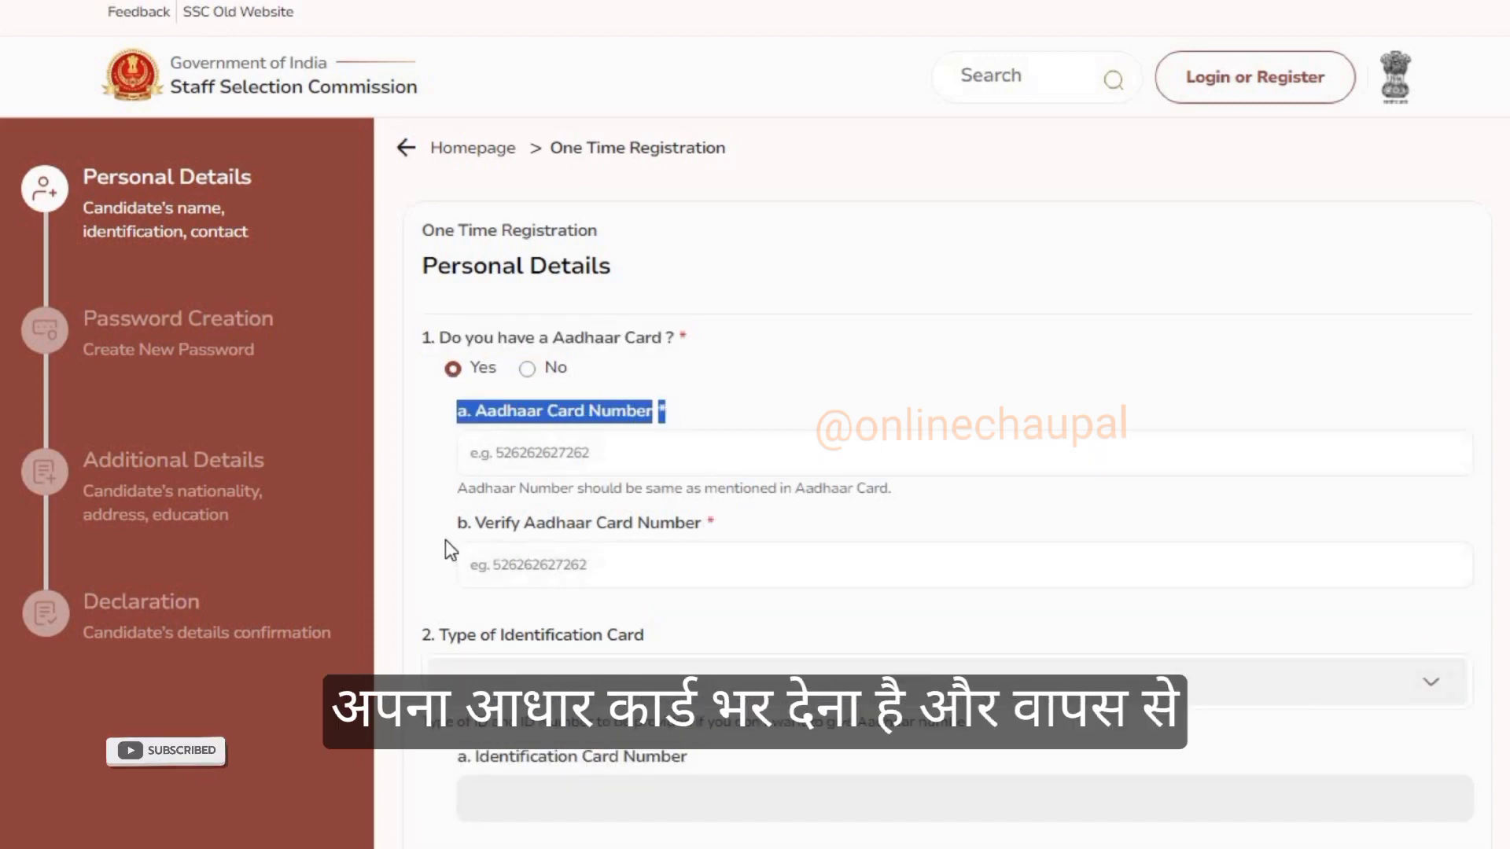
{"action": "left_click_drag", "start_coordinate": [448, 529], "coordinate": [716, 517]}
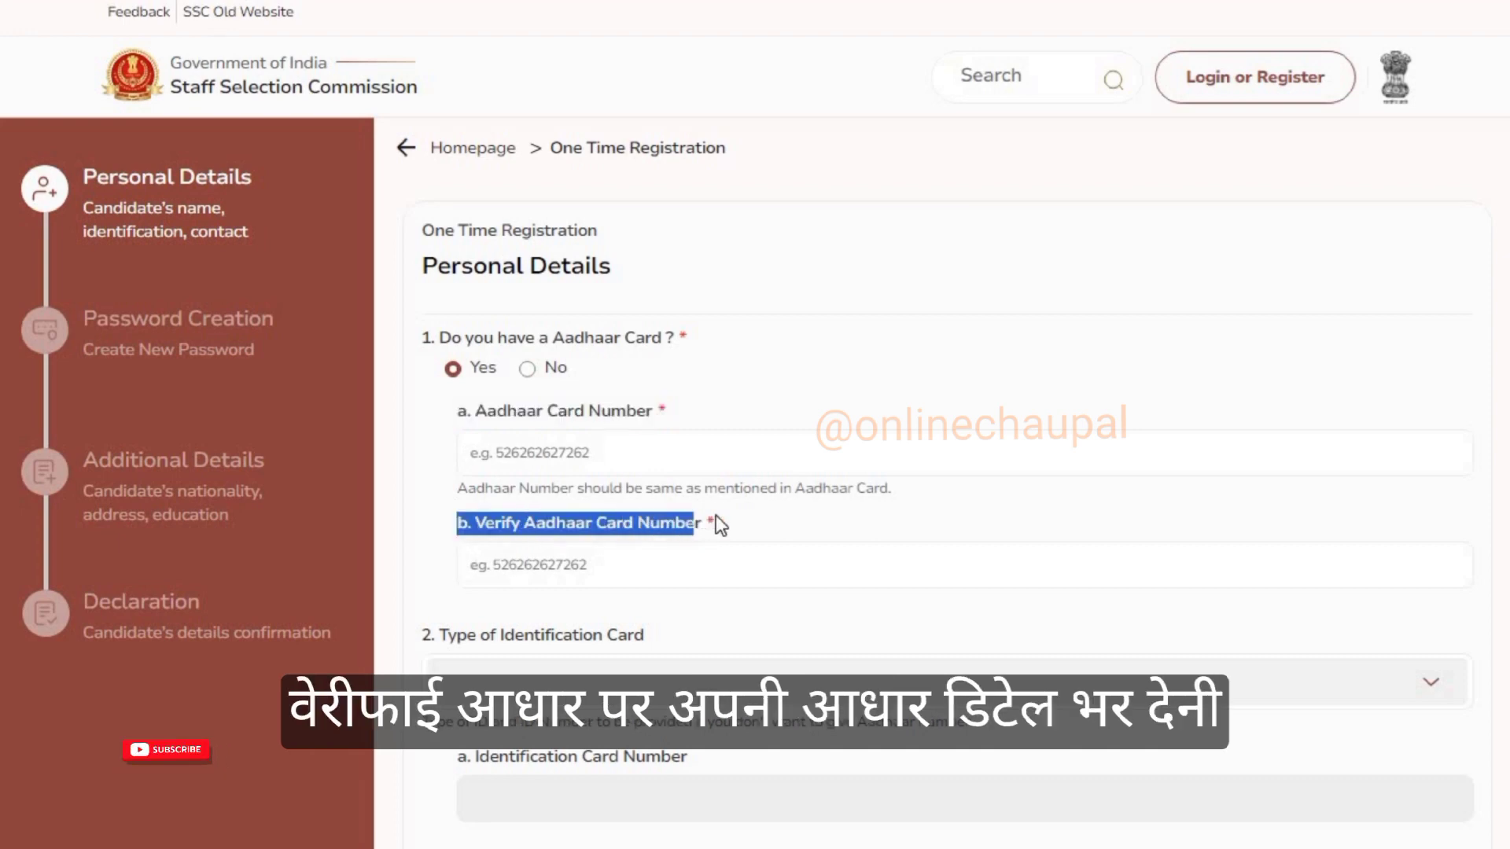
{"action": "left_click", "coordinate": [527, 573]}
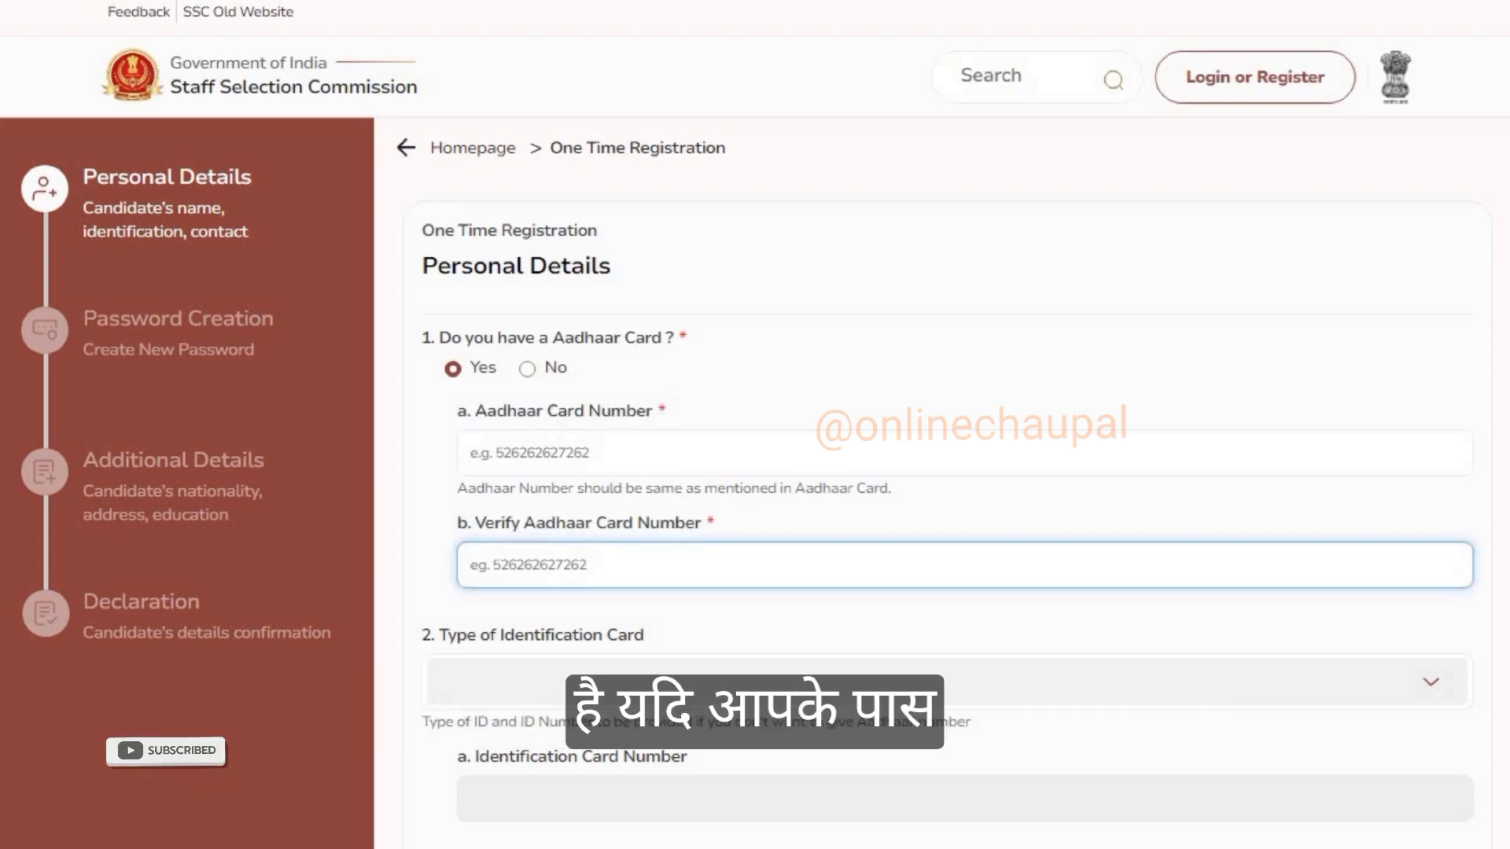
{"action": "left_click", "coordinate": [582, 438]}
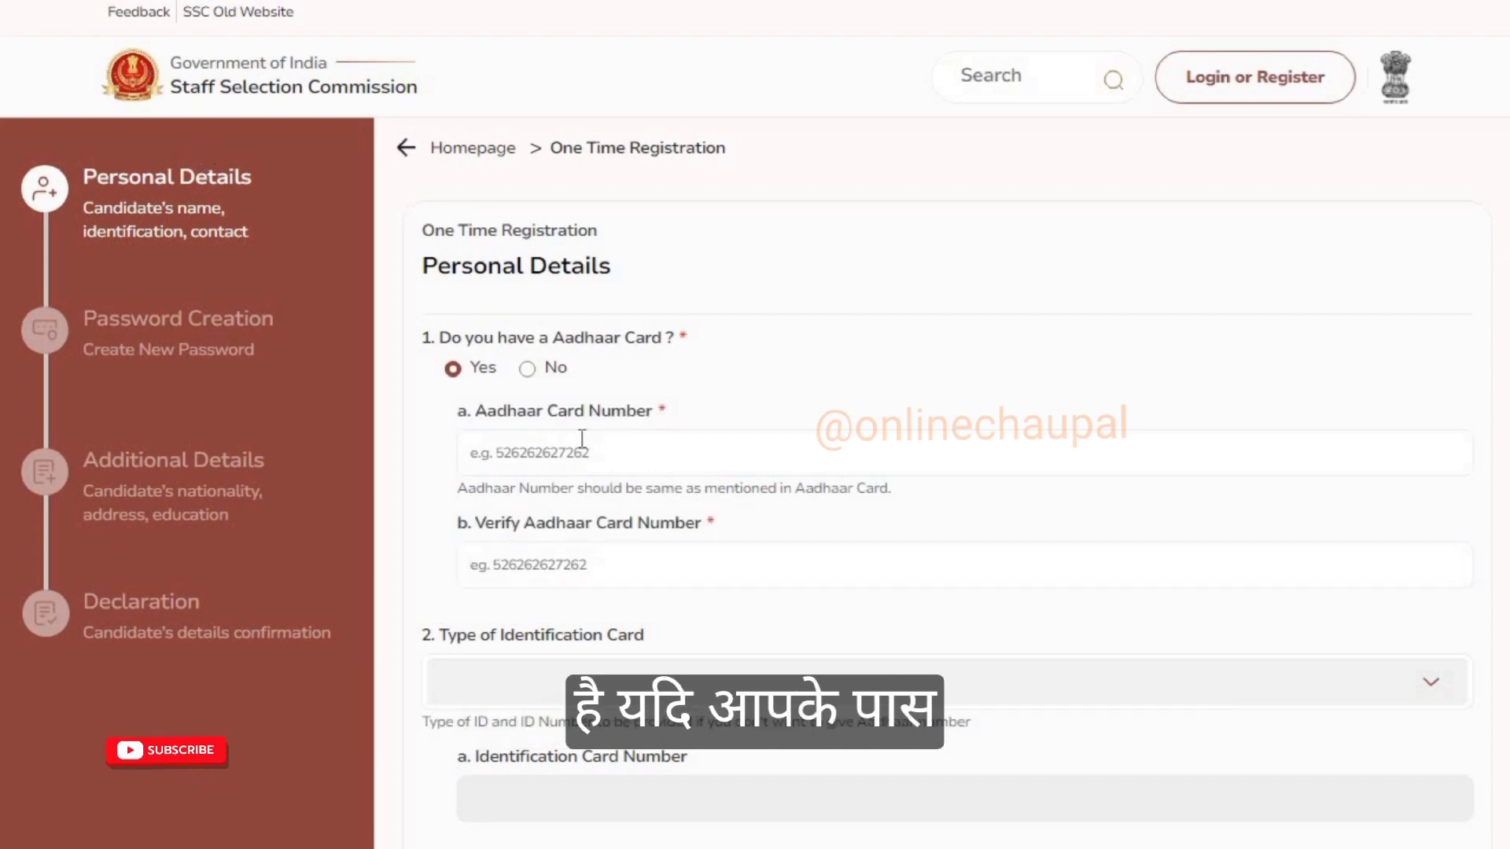
{"action": "left_click", "coordinate": [527, 369]}
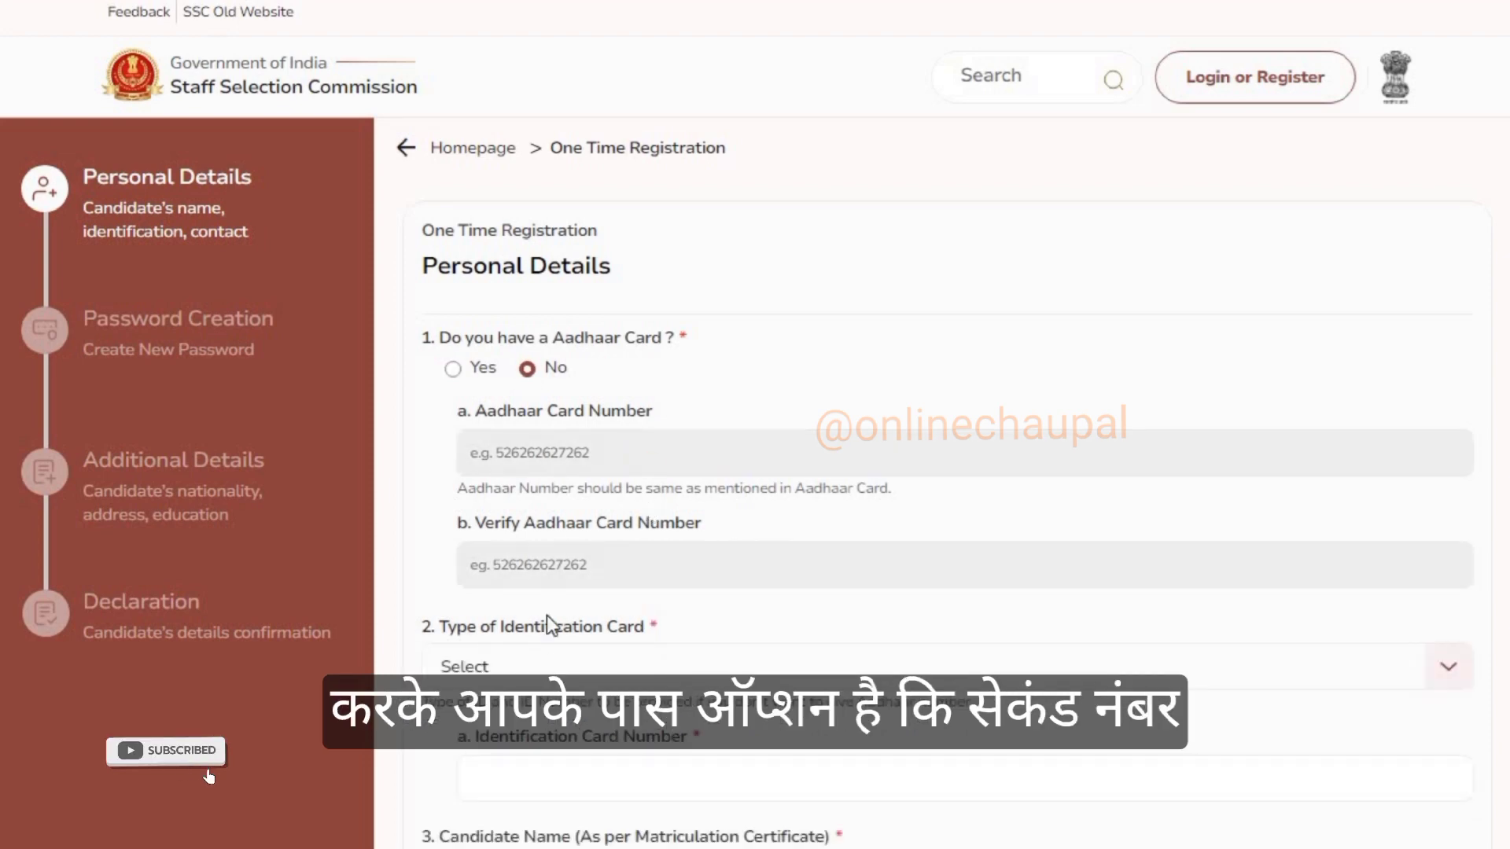
Step: Examine the accepted types of identification card and the Identification Card Number field under question 2
{"action": "scroll", "coordinate": [545, 621], "scroll_direction": "down", "scroll_amount": 1}
{"action": "left_click_drag", "start_coordinate": [418, 509], "coordinate": [656, 528]}
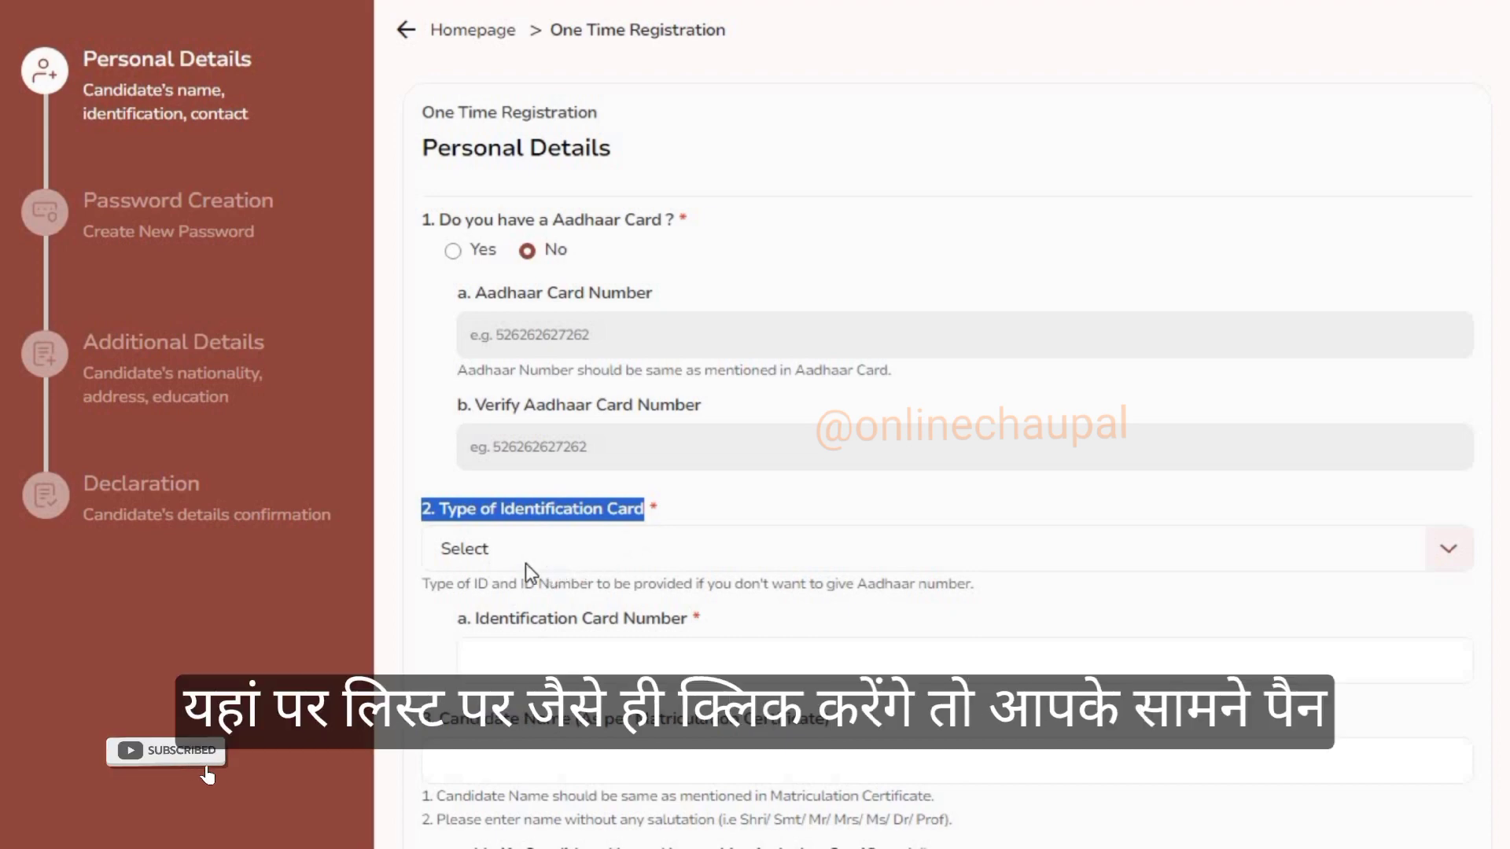
{"action": "left_click", "coordinate": [507, 553]}
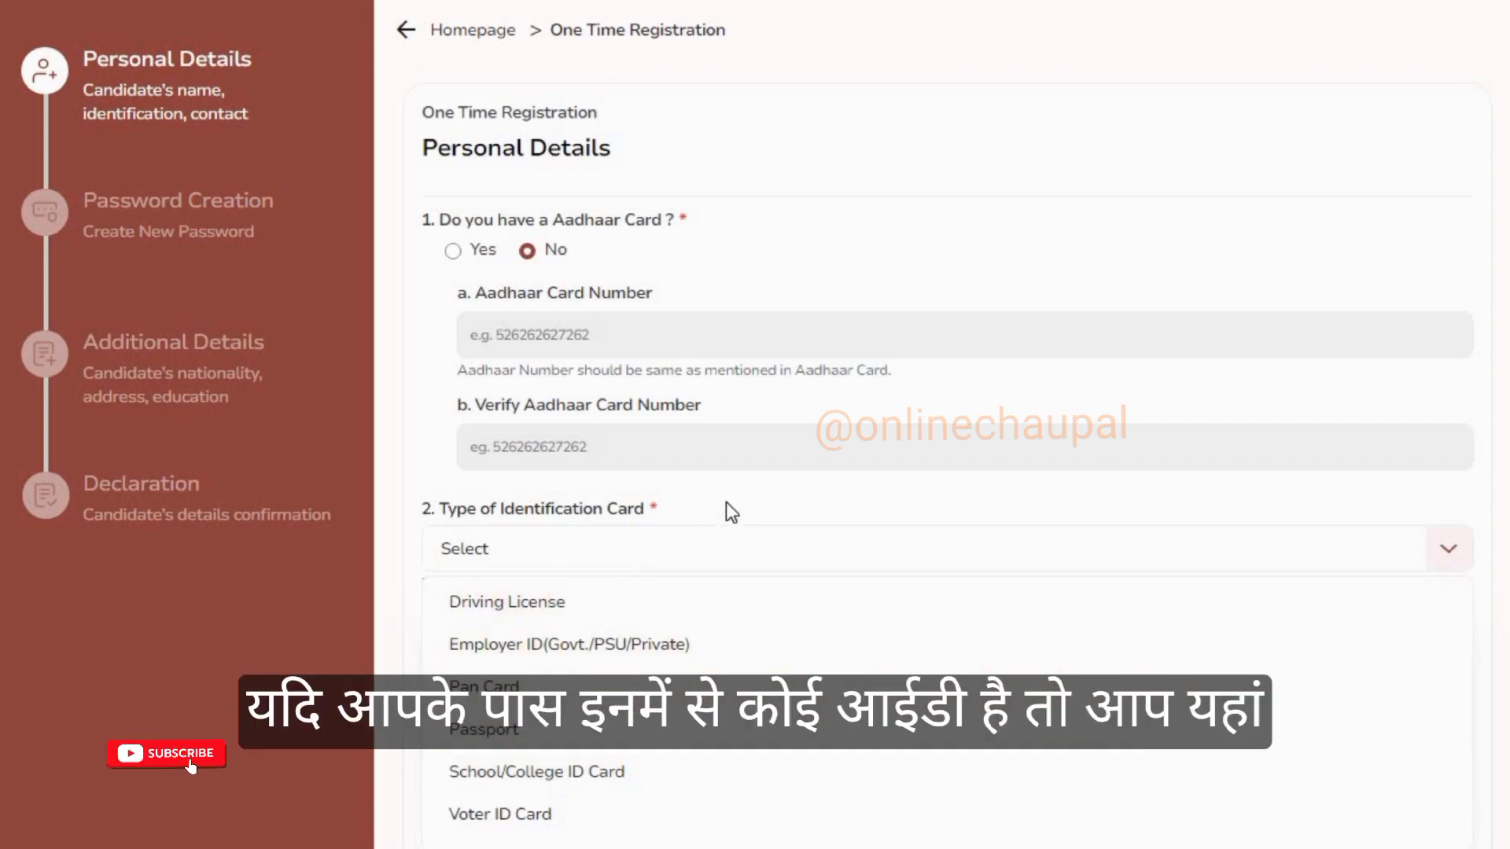
{"action": "left_click", "coordinate": [593, 563]}
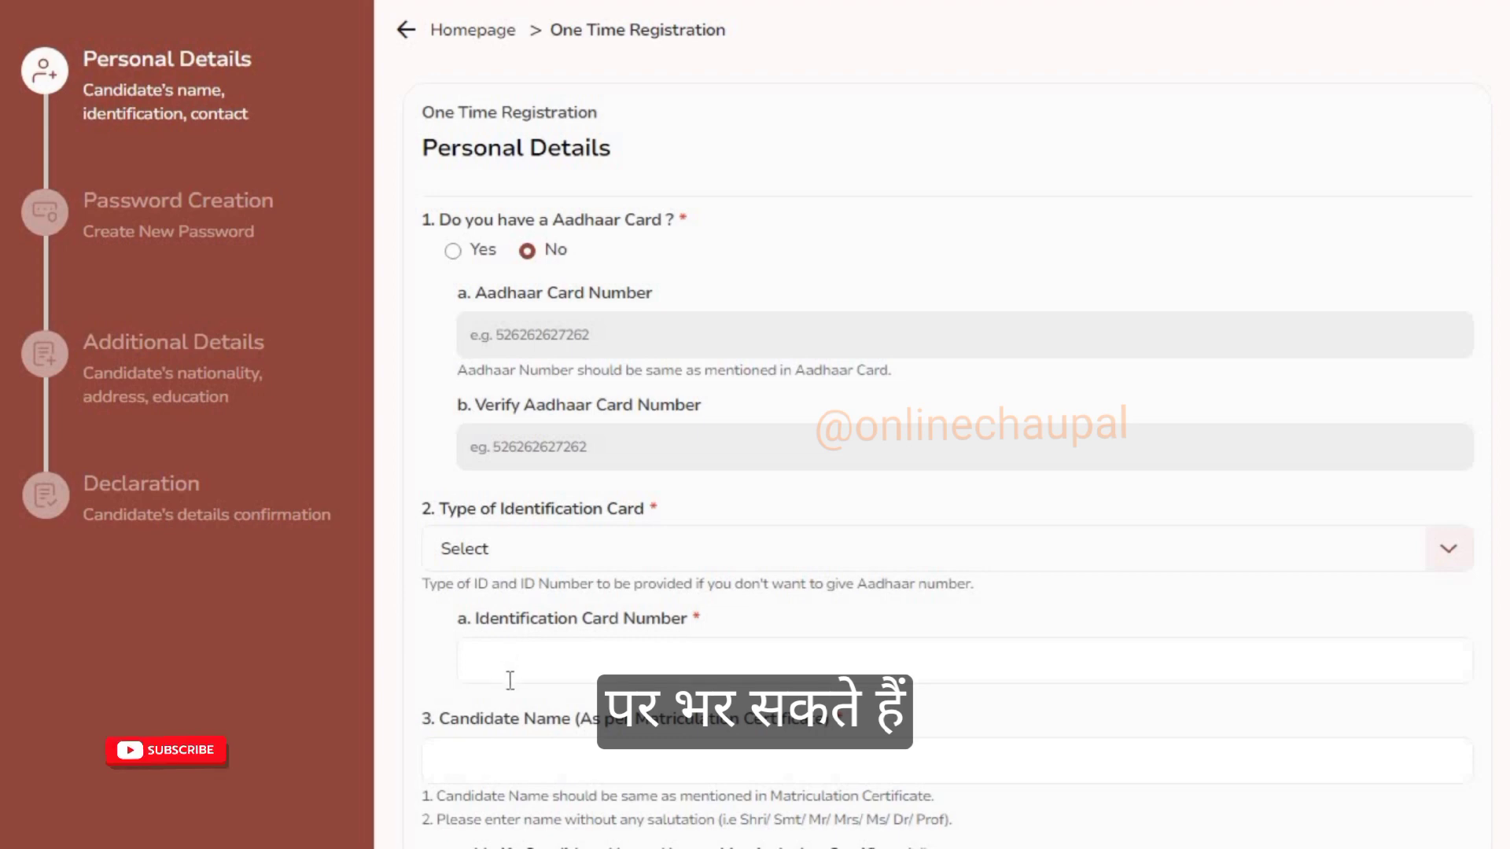
{"action": "left_click", "coordinate": [510, 552]}
{"action": "left_click", "coordinate": [508, 550]}
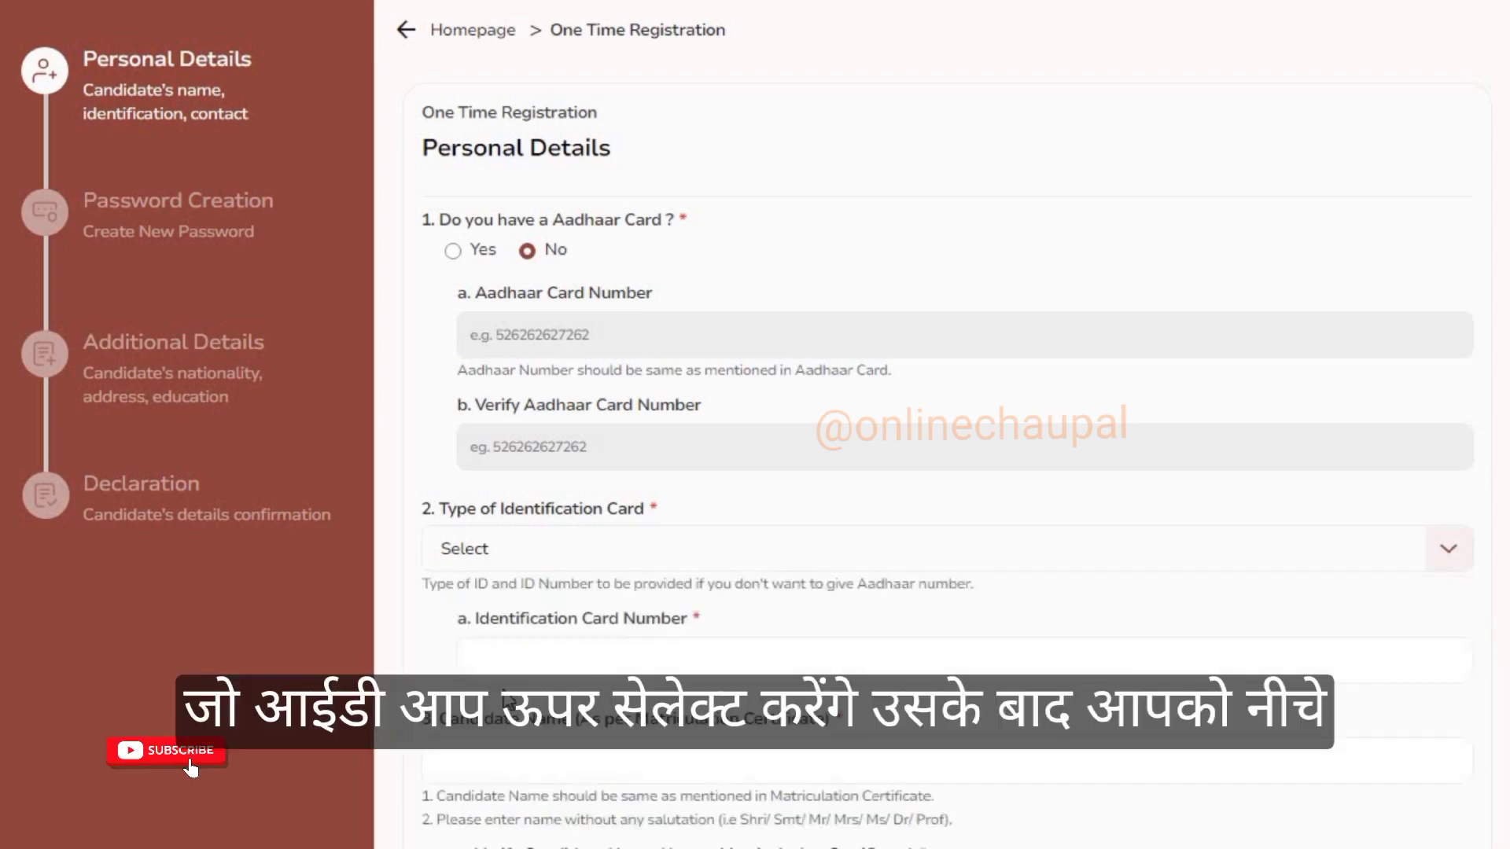
{"action": "left_click", "coordinate": [501, 664]}
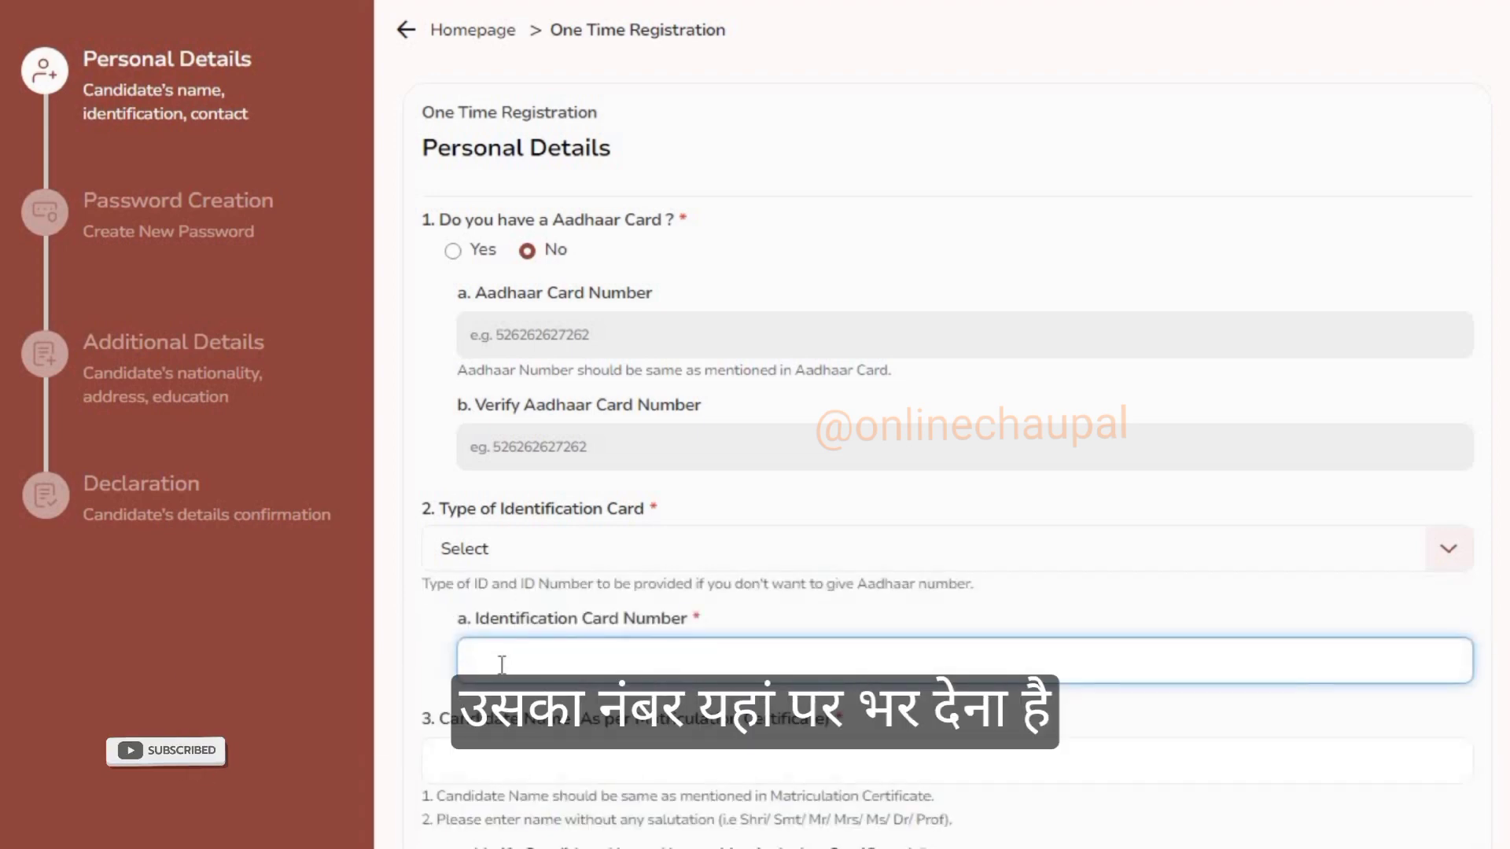
Step: Examine the Candidate Name field, its matriculation certificate requirement and the Verify Candidate Name field
{"action": "scroll", "coordinate": [501, 664], "scroll_direction": "down", "scroll_amount": 5}
{"action": "left_click_drag", "start_coordinate": [423, 248], "coordinate": [815, 253]}
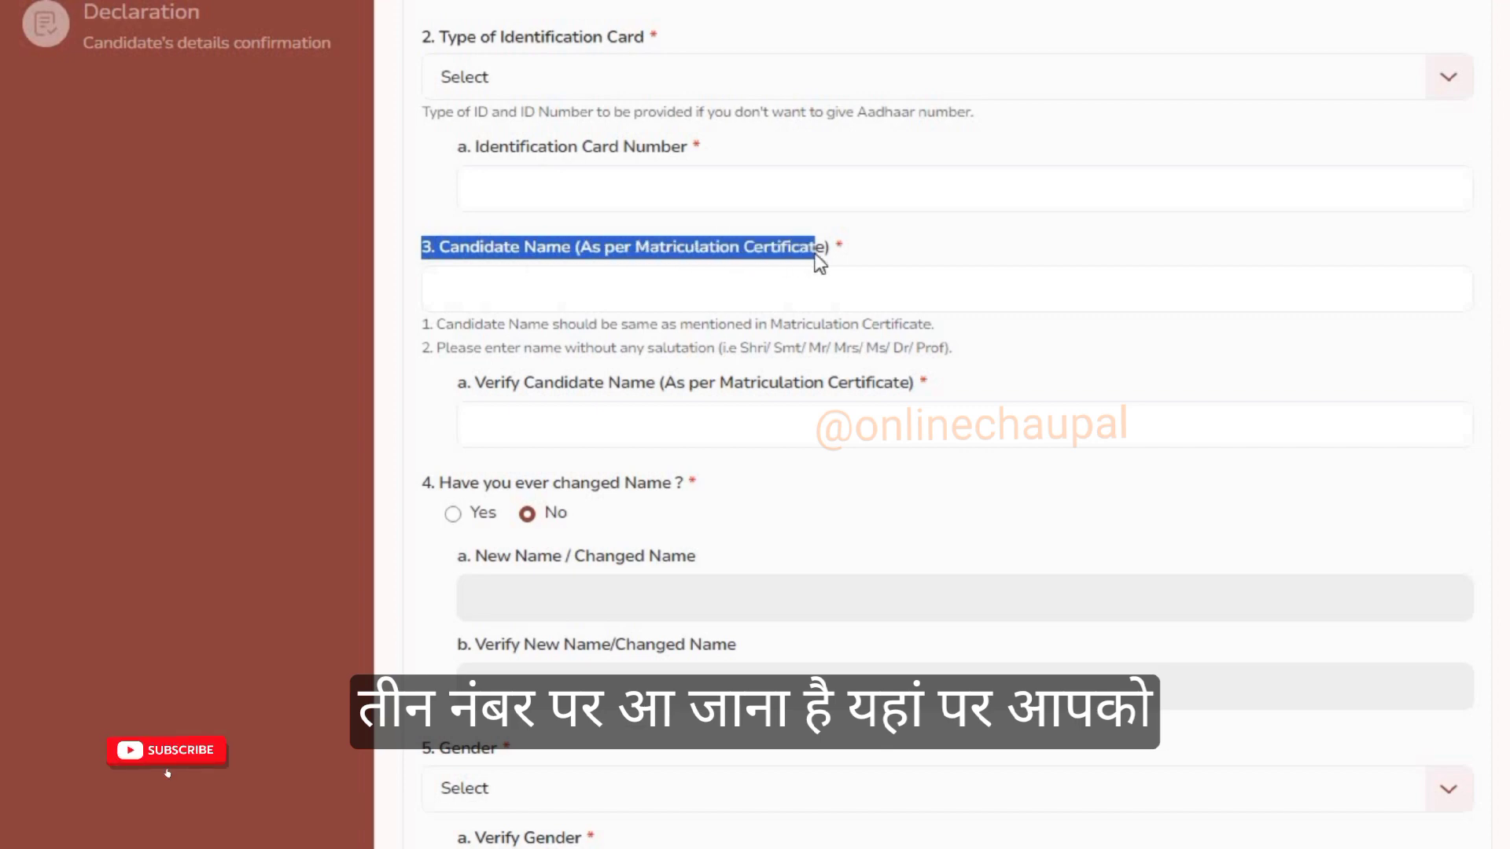
{"action": "left_click", "coordinate": [455, 304]}
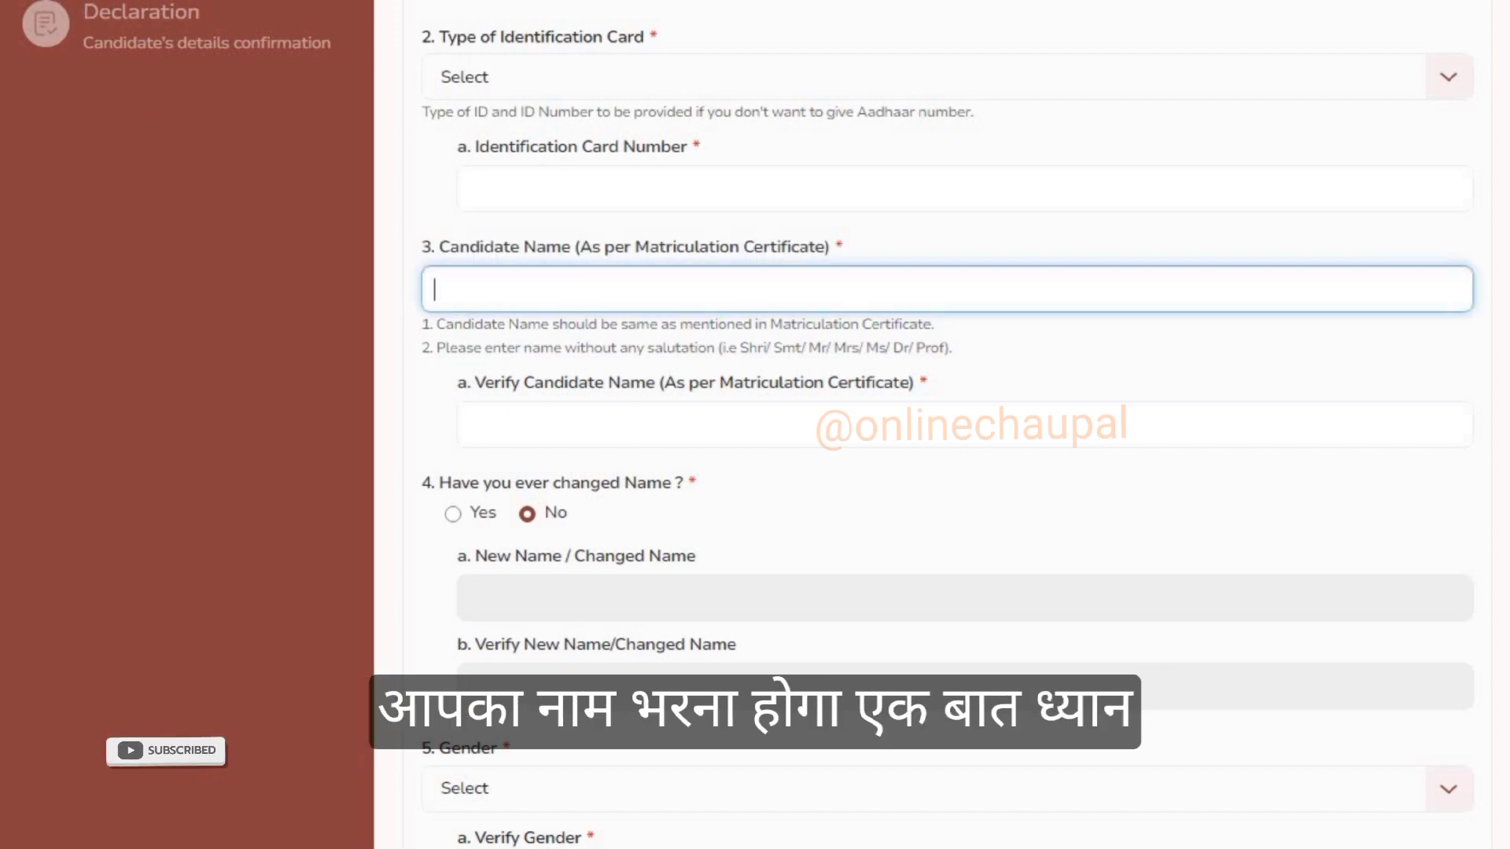
{"action": "left_click_drag", "start_coordinate": [866, 249], "coordinate": [572, 254]}
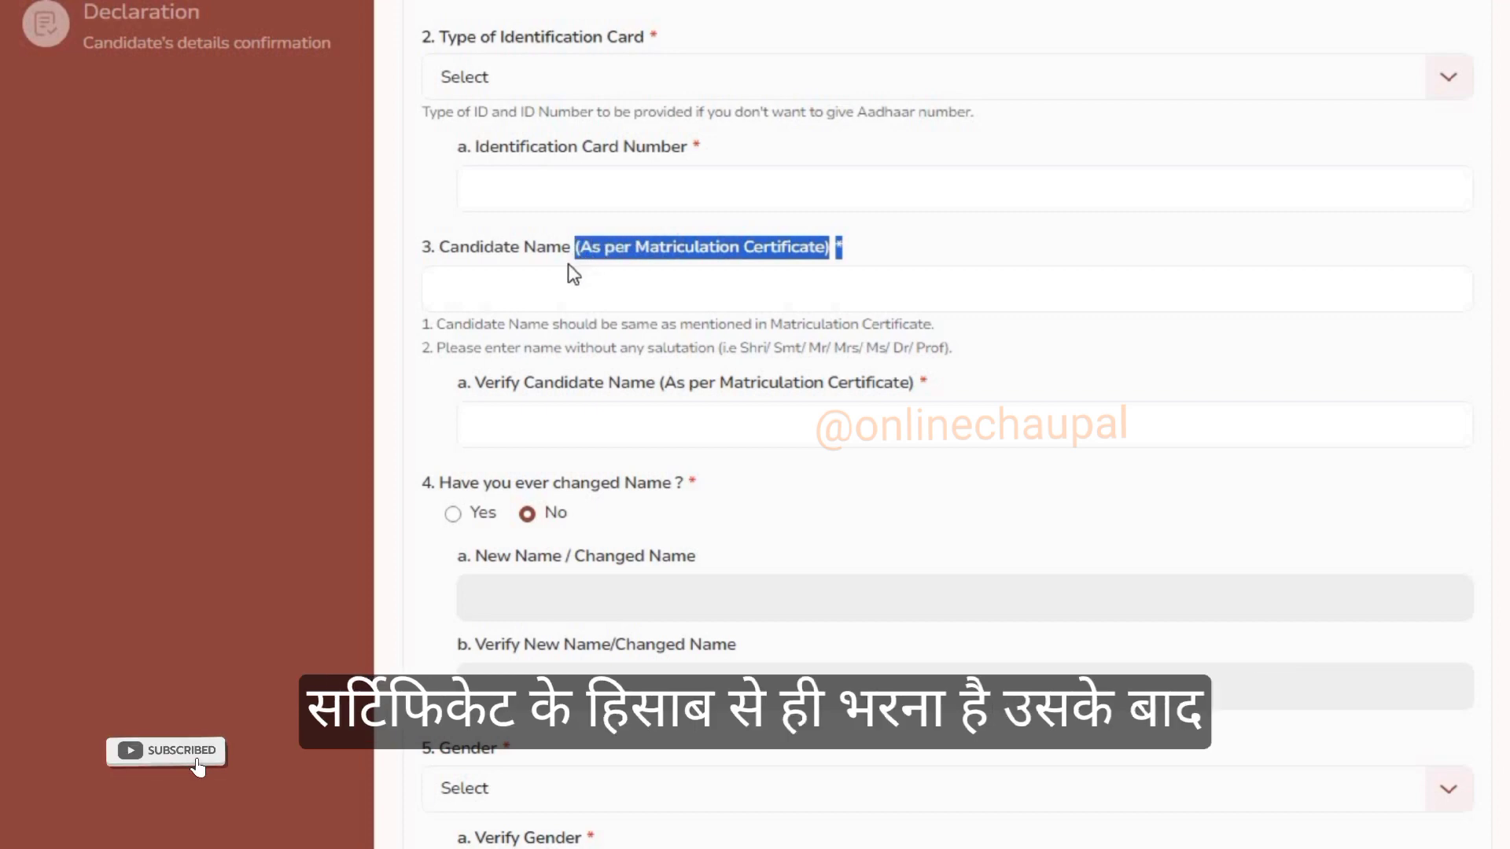
{"action": "left_click_drag", "start_coordinate": [455, 385], "coordinate": [911, 383]}
{"action": "left_click", "coordinate": [500, 428]}
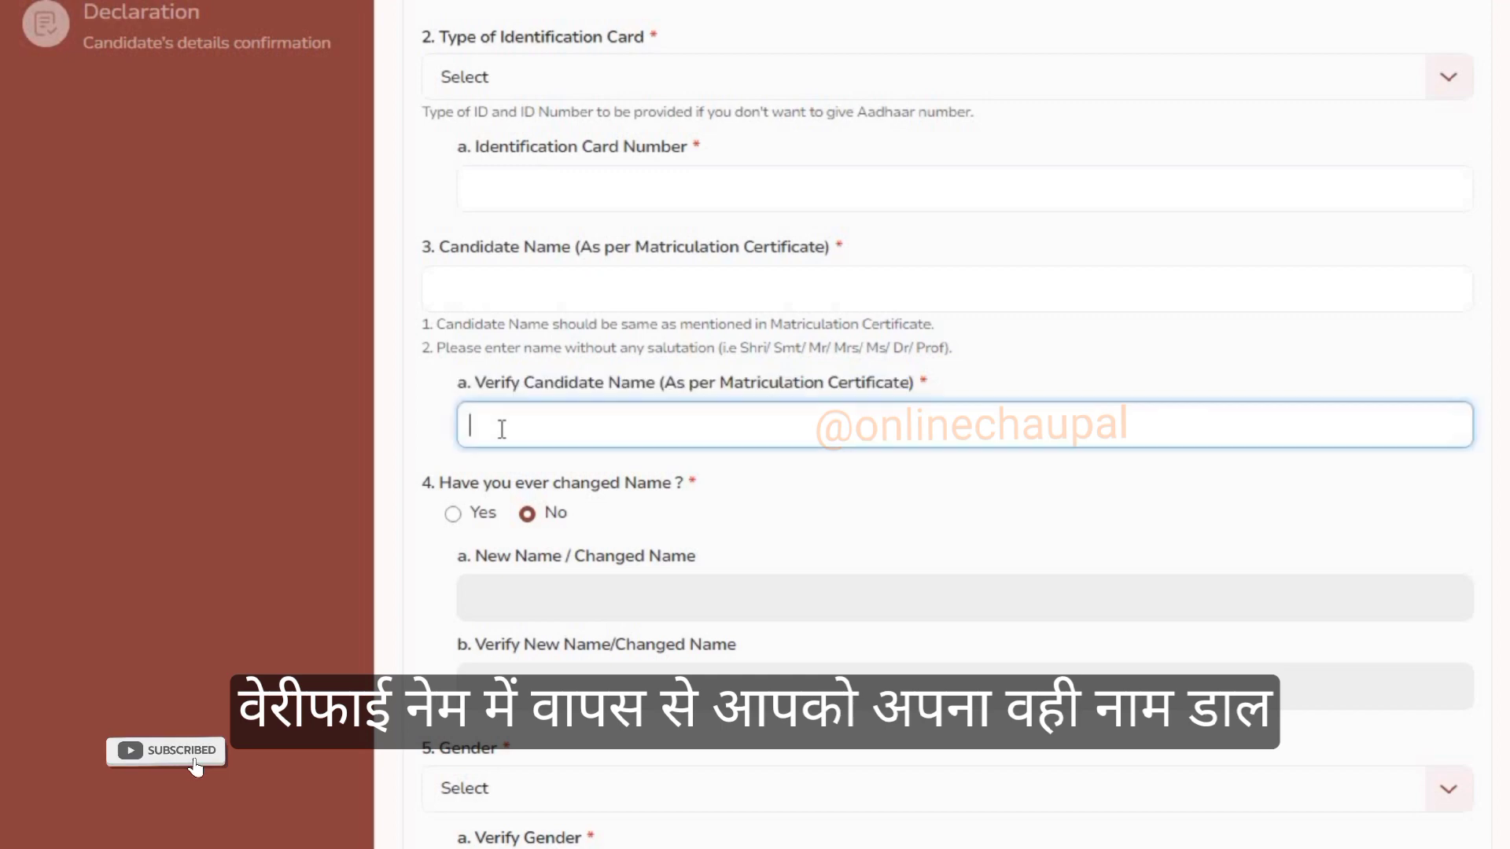
Step: Answer Yes to having ever changed name to view the new-name fields, and set the answer back to No
{"action": "left_click", "coordinate": [262, 230]}
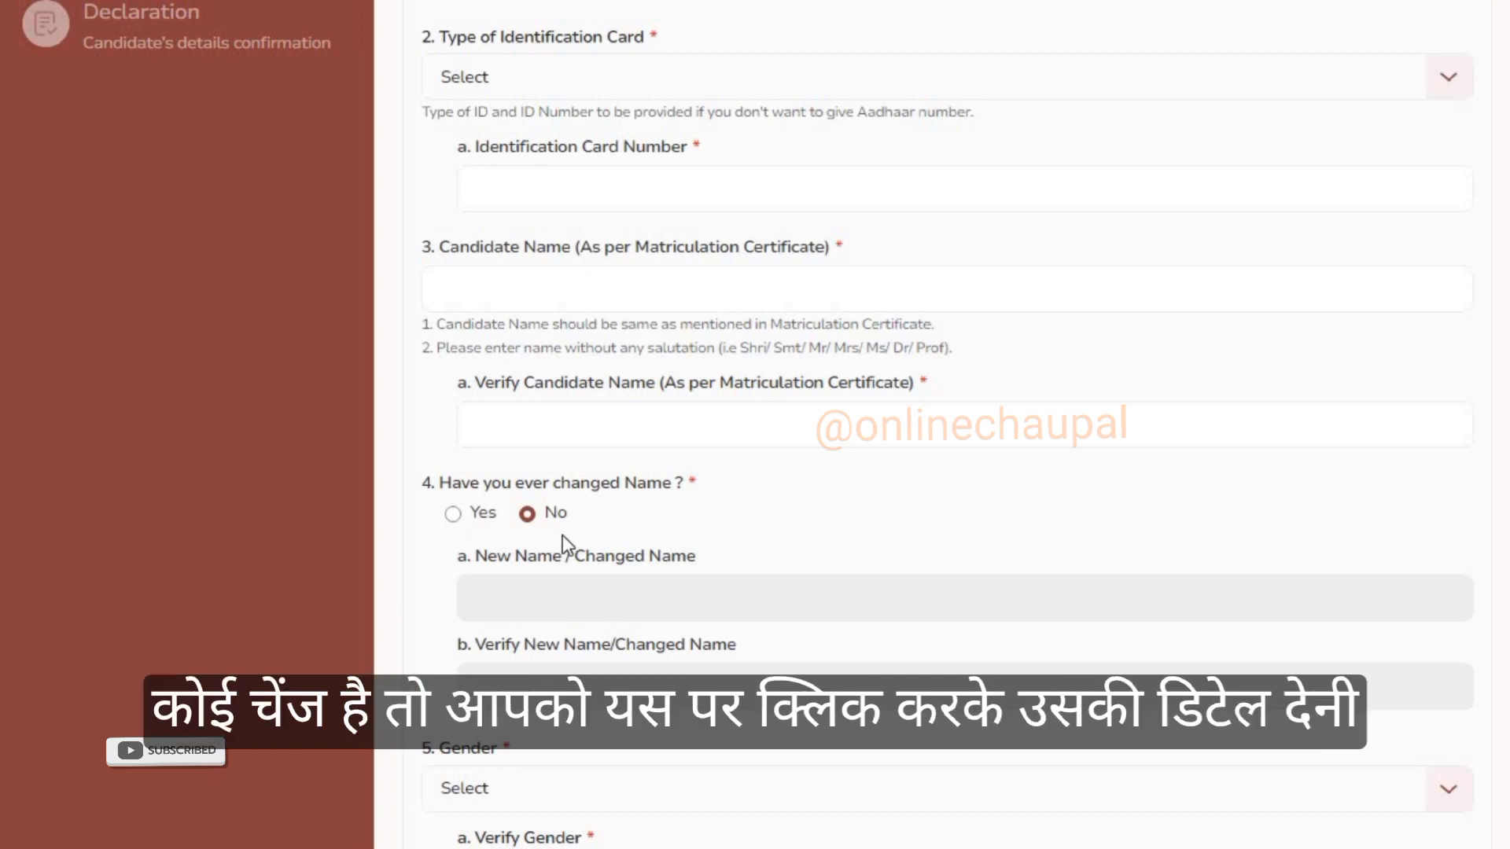
{"action": "left_click", "coordinate": [460, 519]}
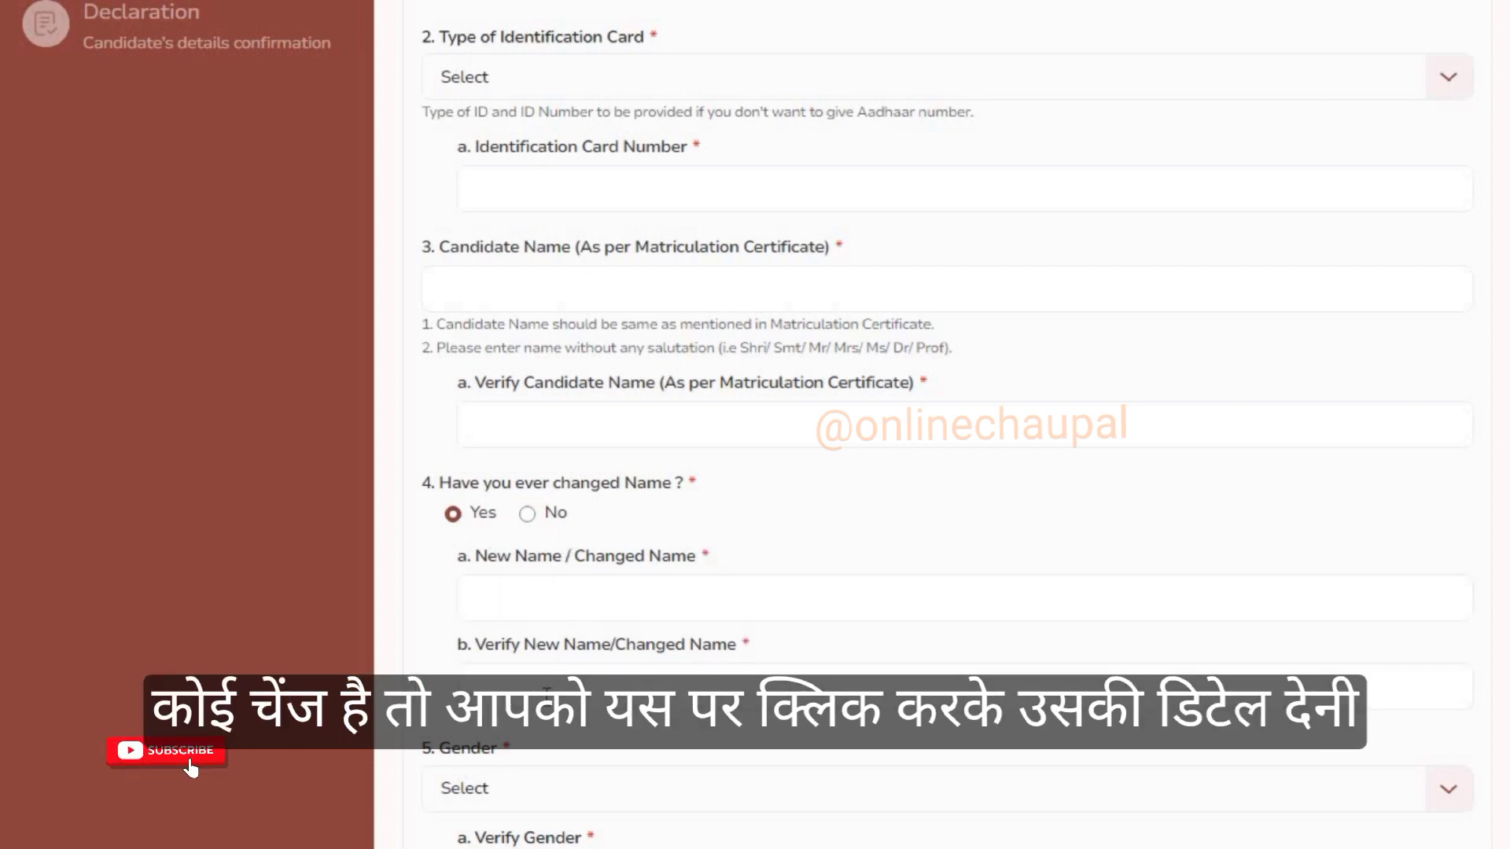
{"action": "left_click", "coordinate": [528, 515]}
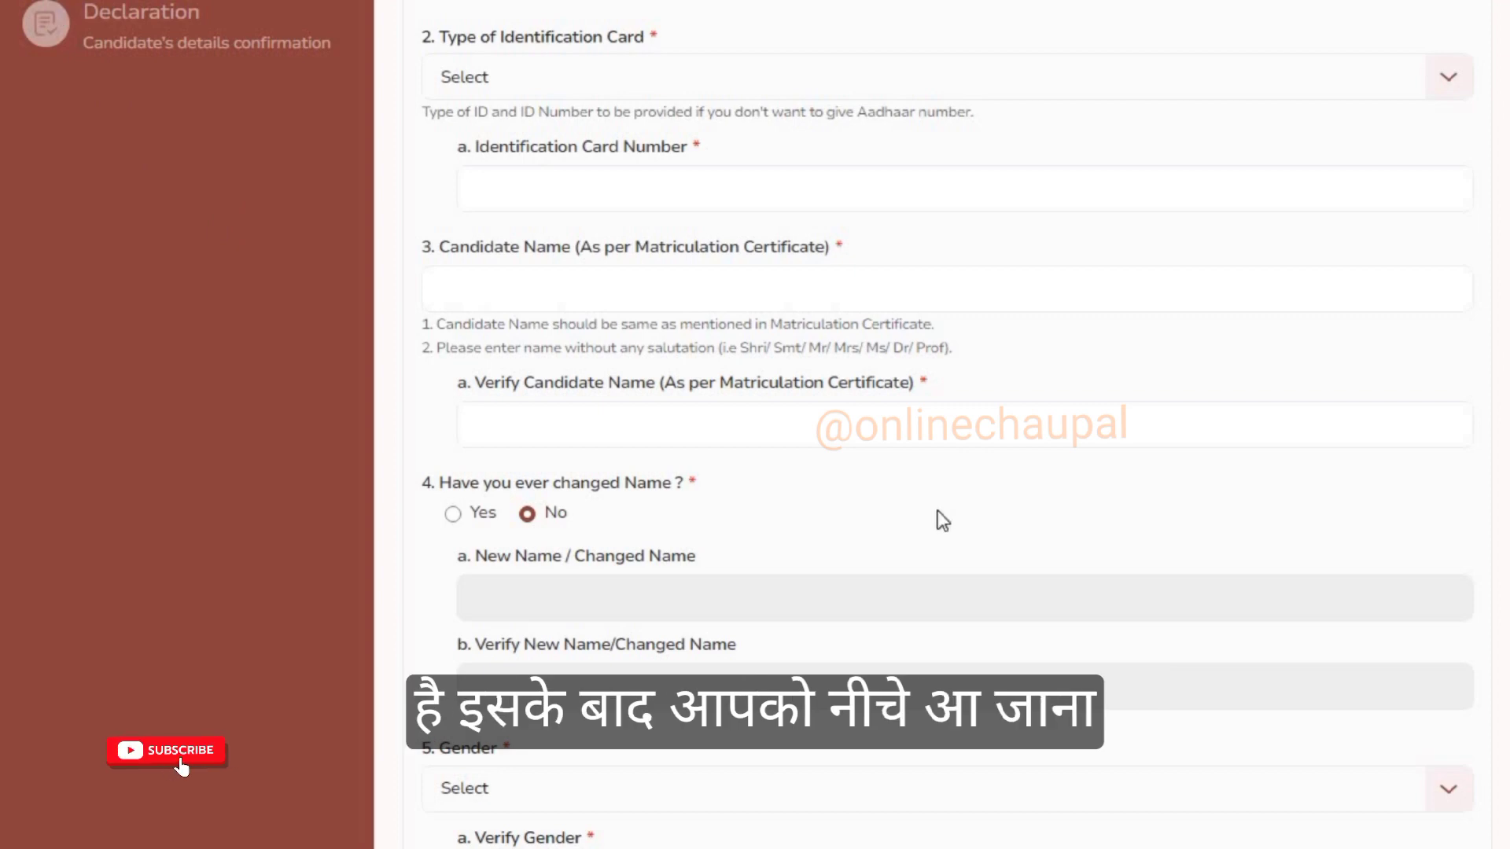
Step: Examine the options offered for Gender and the matching Verify Gender field
{"action": "scroll", "coordinate": [942, 521], "scroll_direction": "down", "scroll_amount": 6}
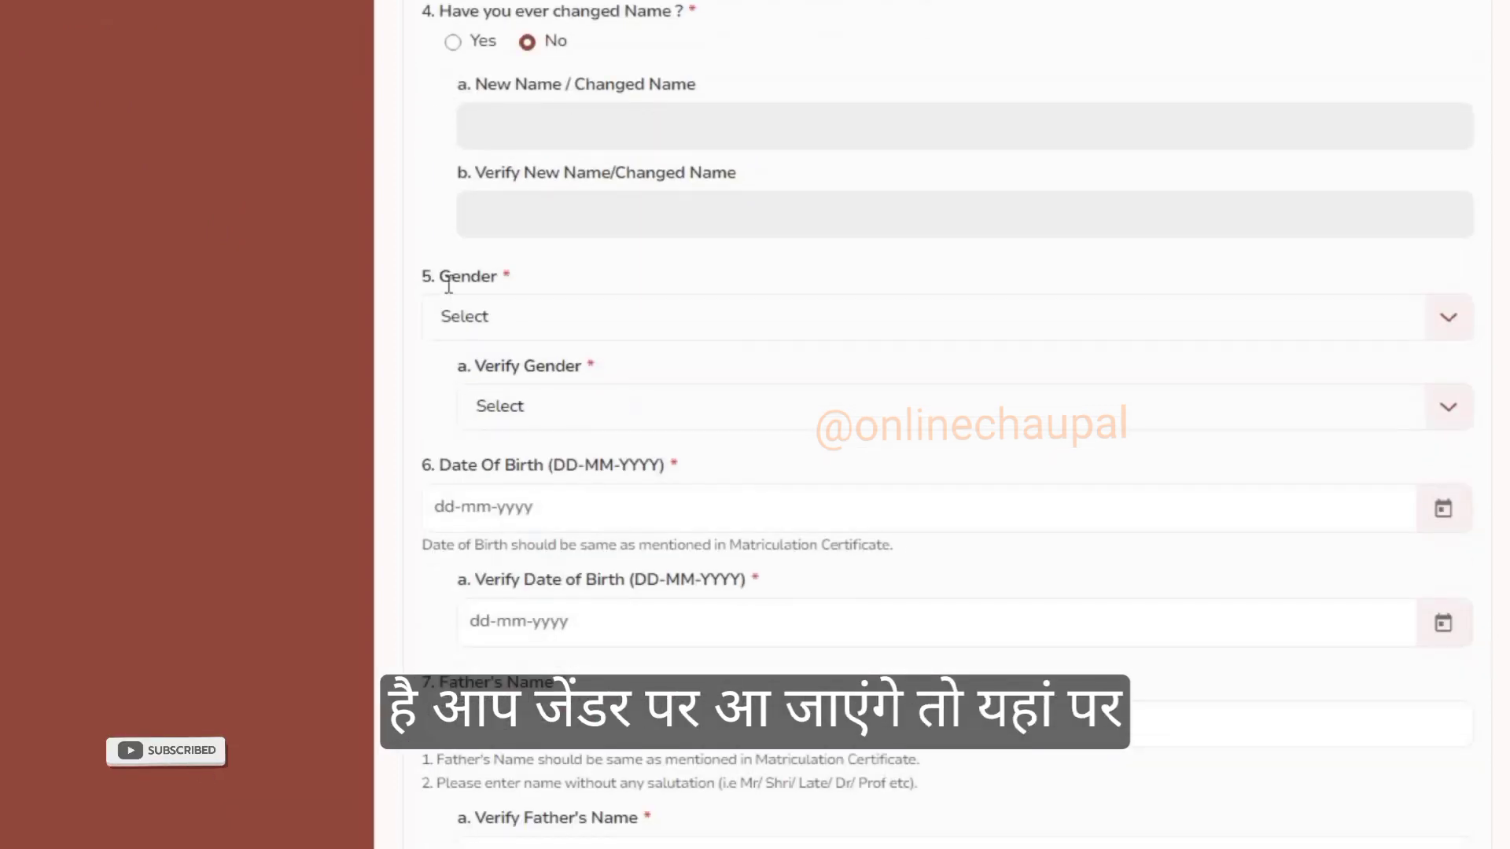
{"action": "left_click_drag", "start_coordinate": [414, 278], "coordinate": [522, 284]}
{"action": "left_click", "coordinate": [502, 319]}
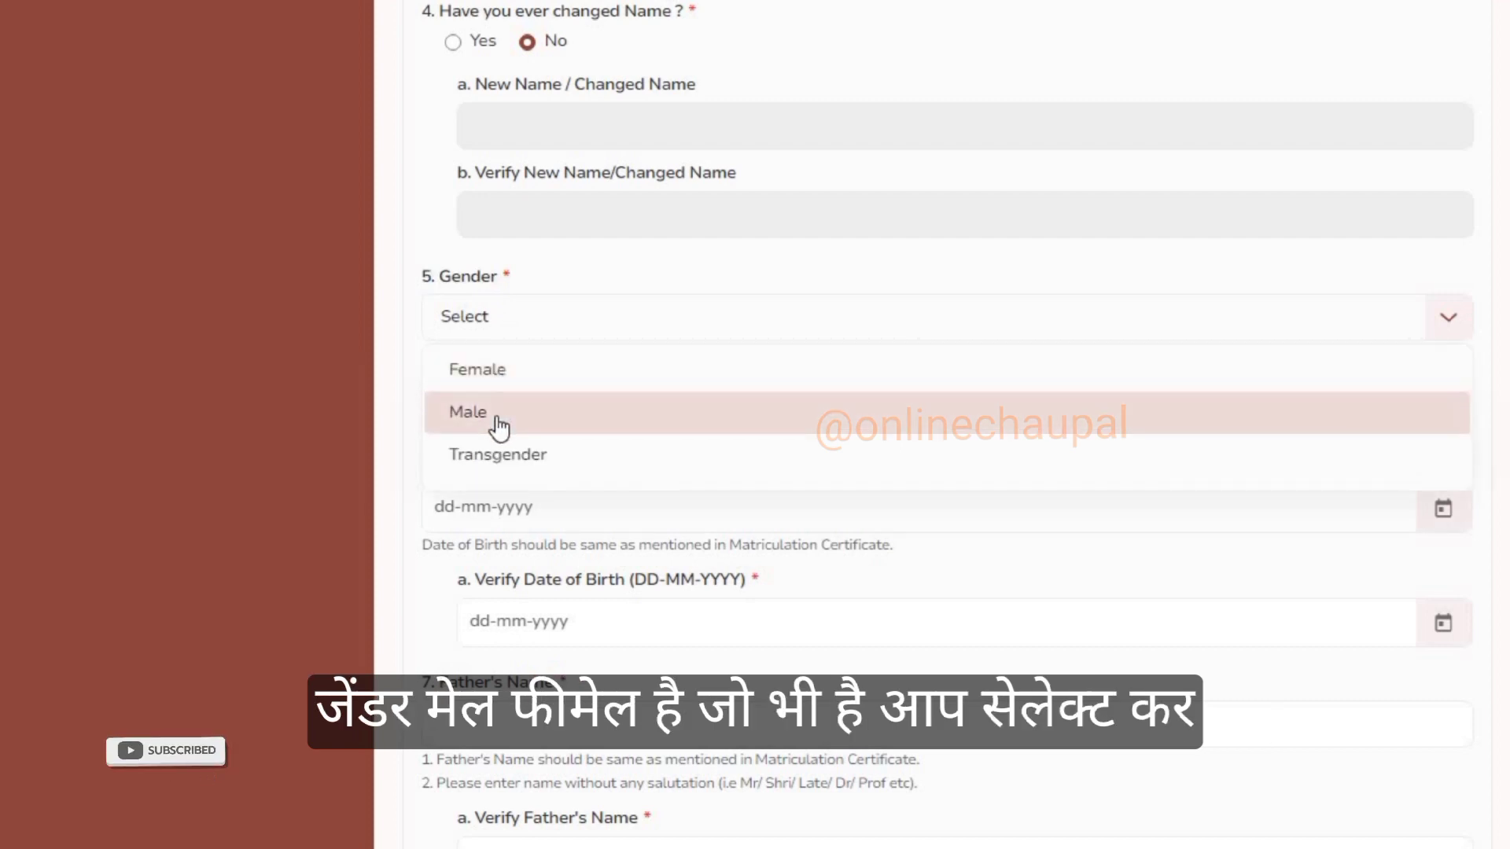
{"action": "left_click", "coordinate": [555, 261]}
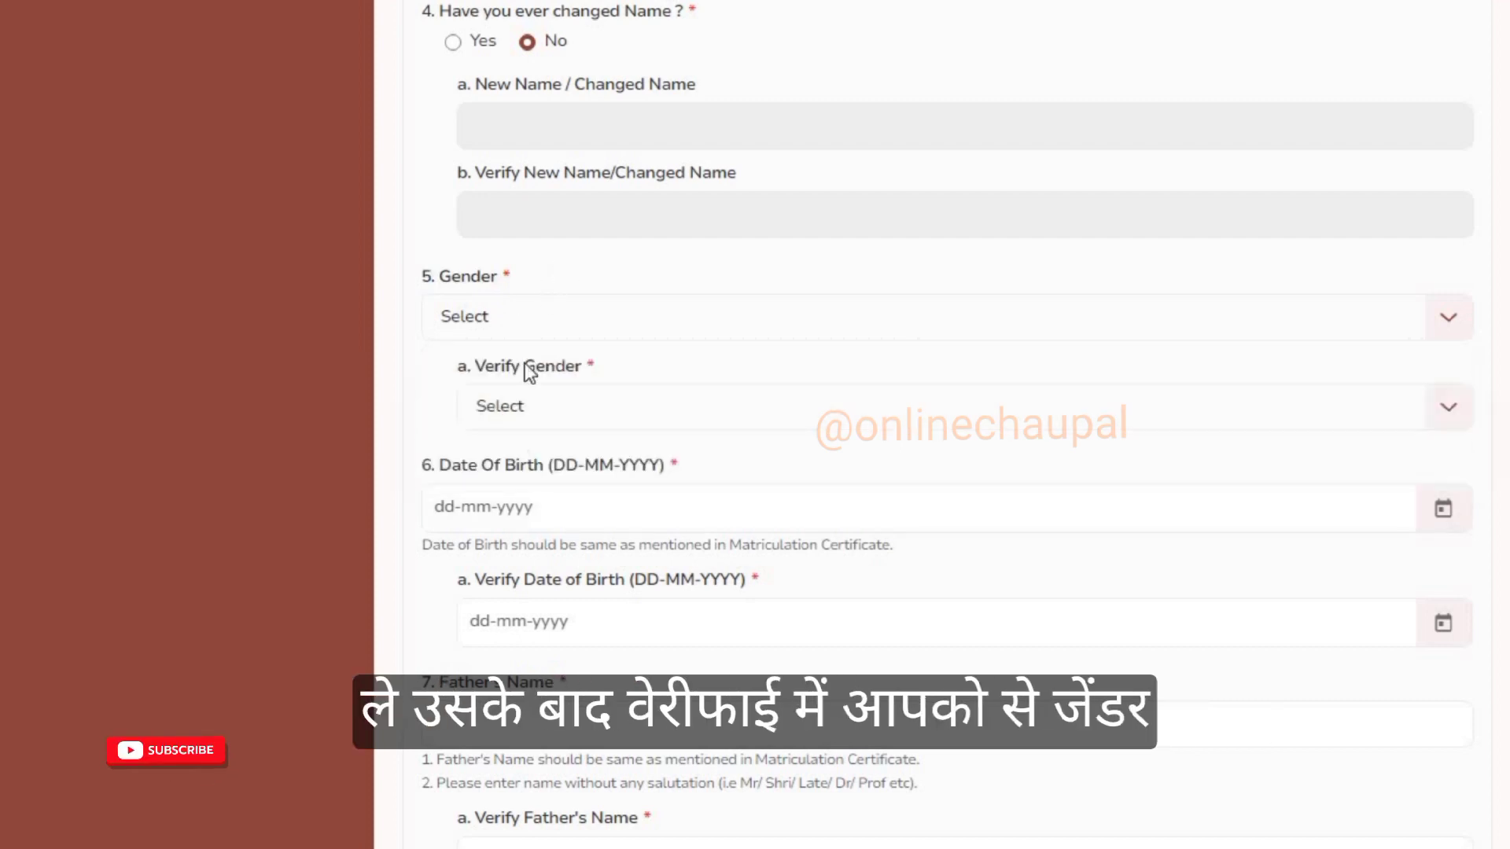
{"action": "left_click", "coordinate": [514, 410]}
{"action": "left_click", "coordinate": [426, 415]}
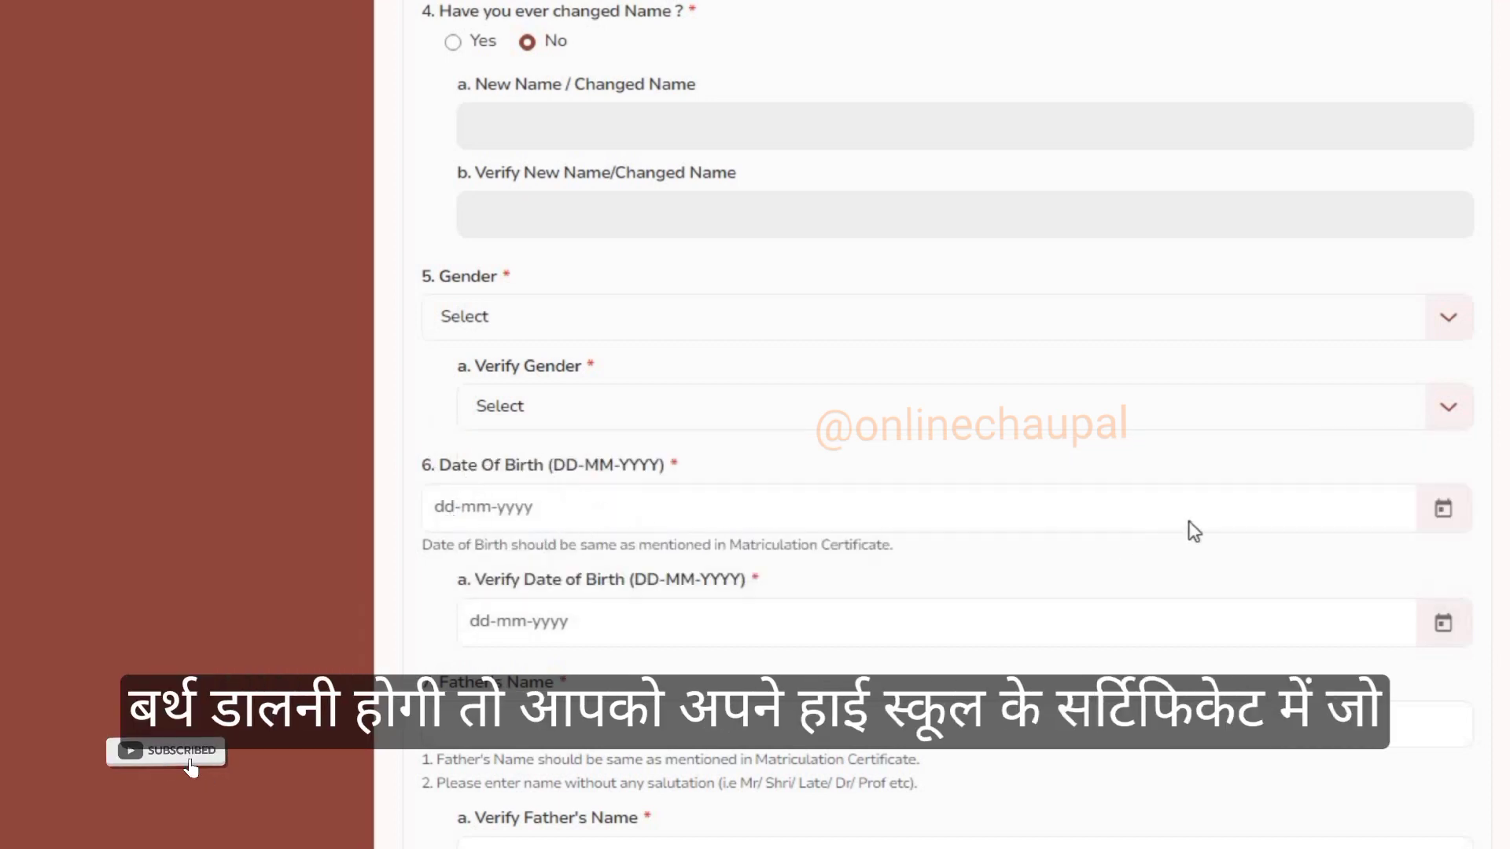
Step: View the calendars for Date Of Birth and Verify Date of Birth, closing each without choosing a date
{"action": "left_click", "coordinate": [1443, 512]}
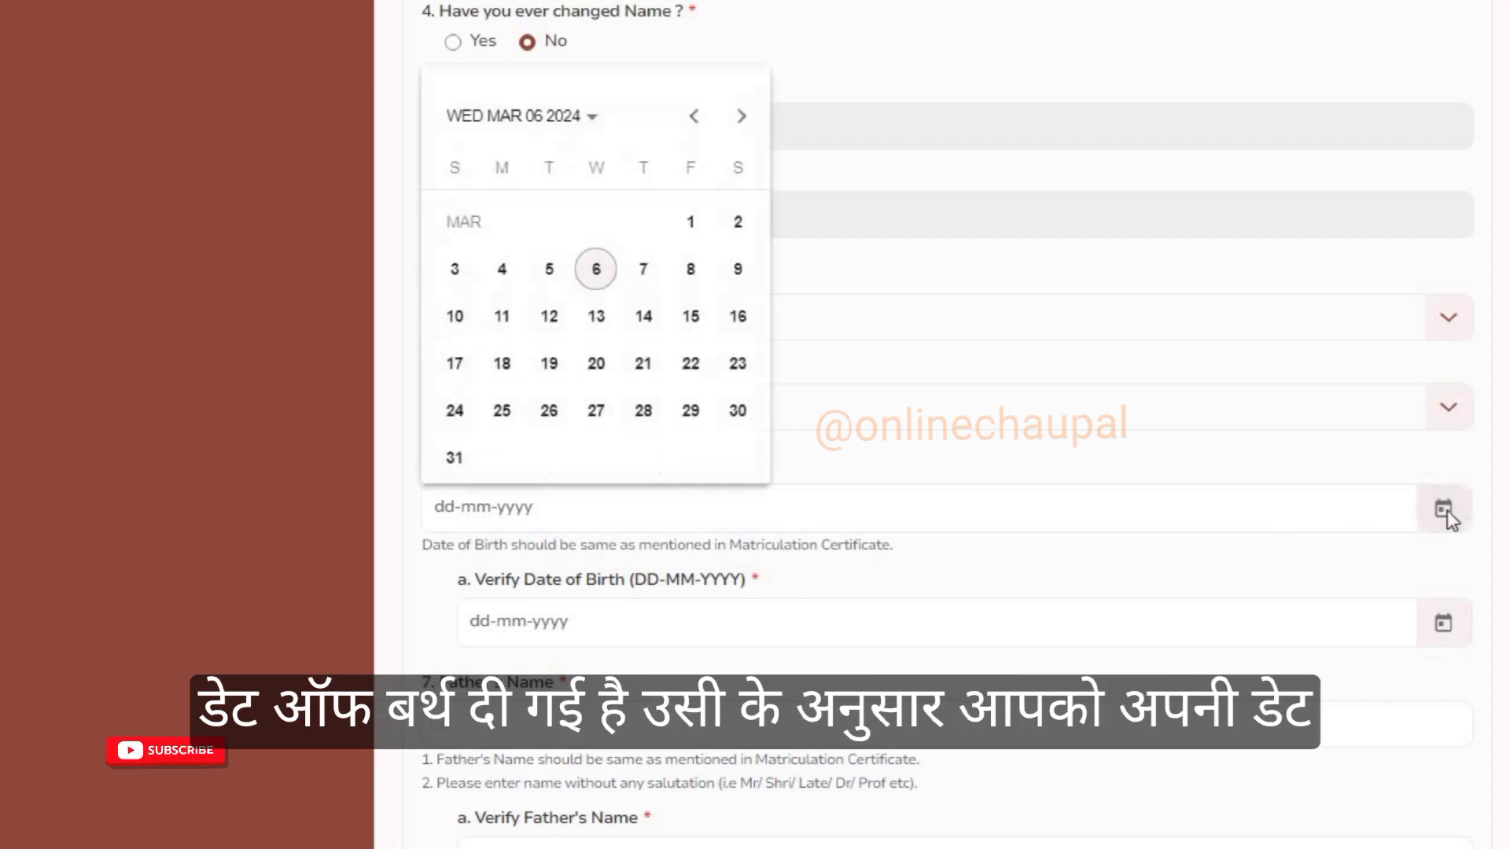
{"action": "left_click", "coordinate": [1328, 465]}
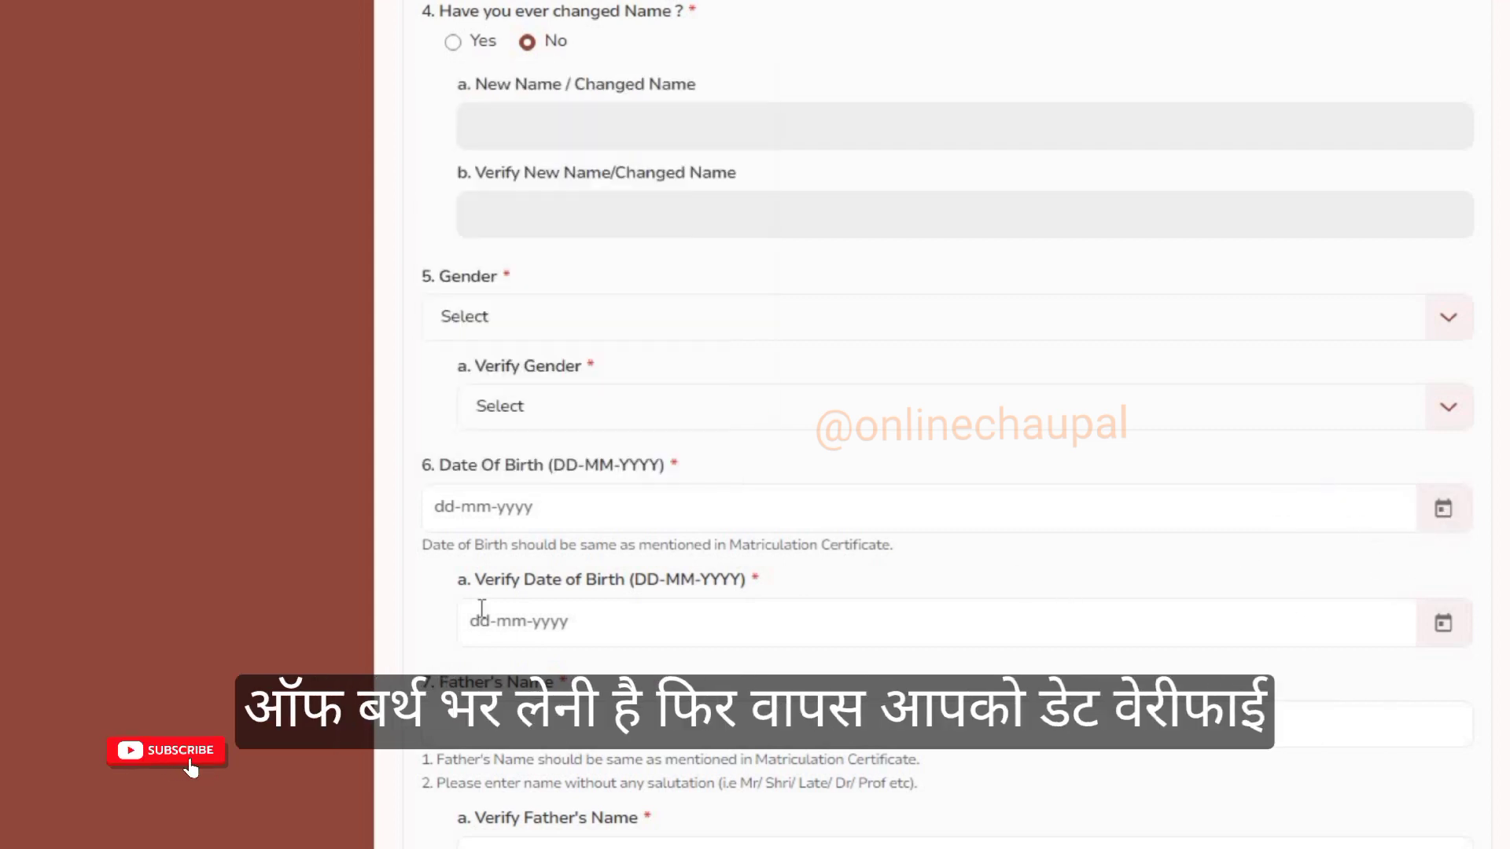
{"action": "triple_click", "coordinate": [631, 598]}
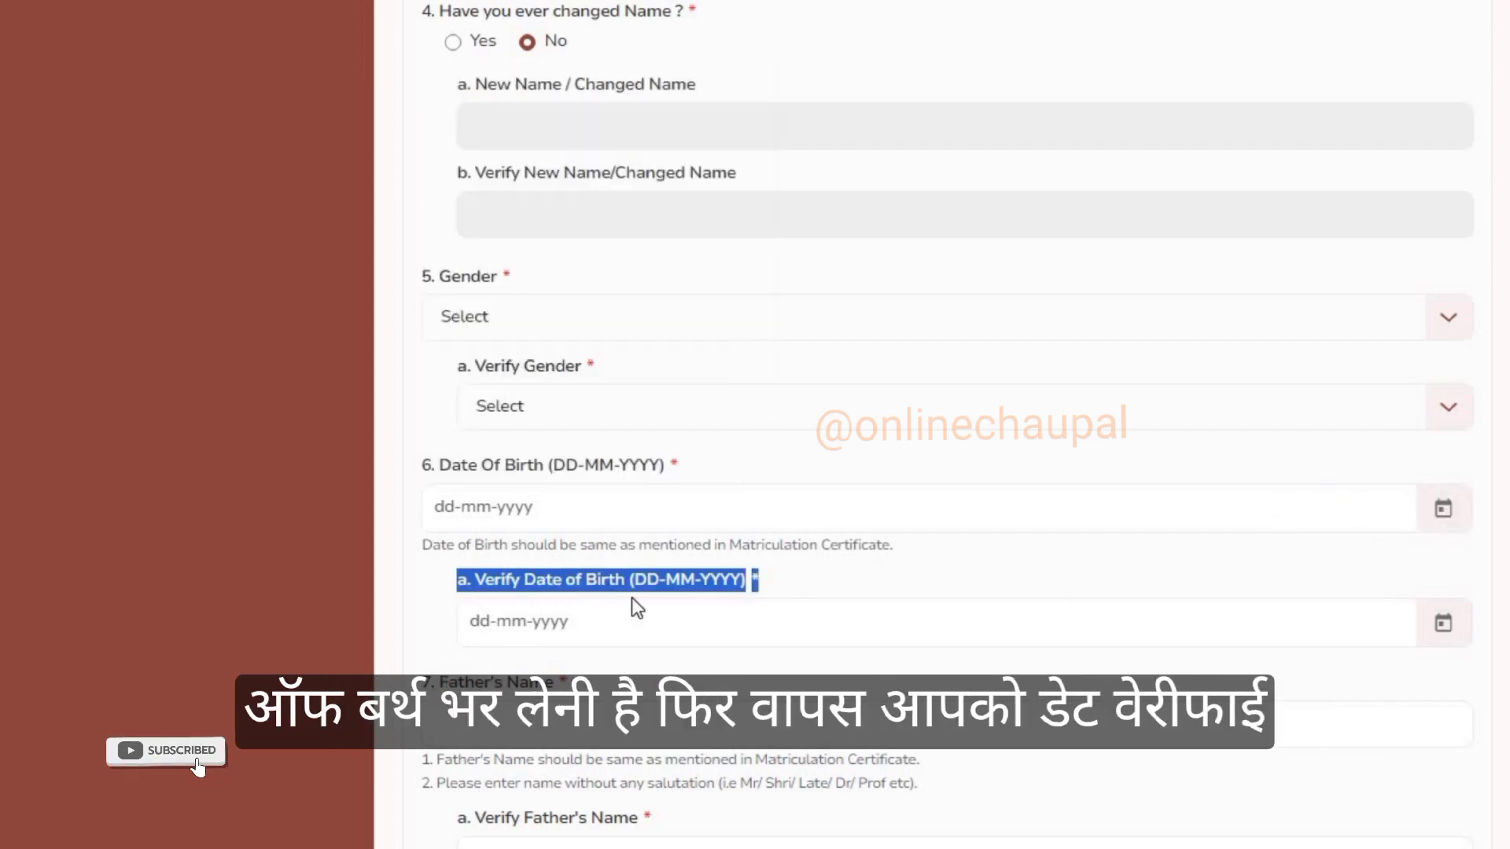
{"action": "left_click", "coordinate": [1443, 623]}
{"action": "key", "text": "Escape"}
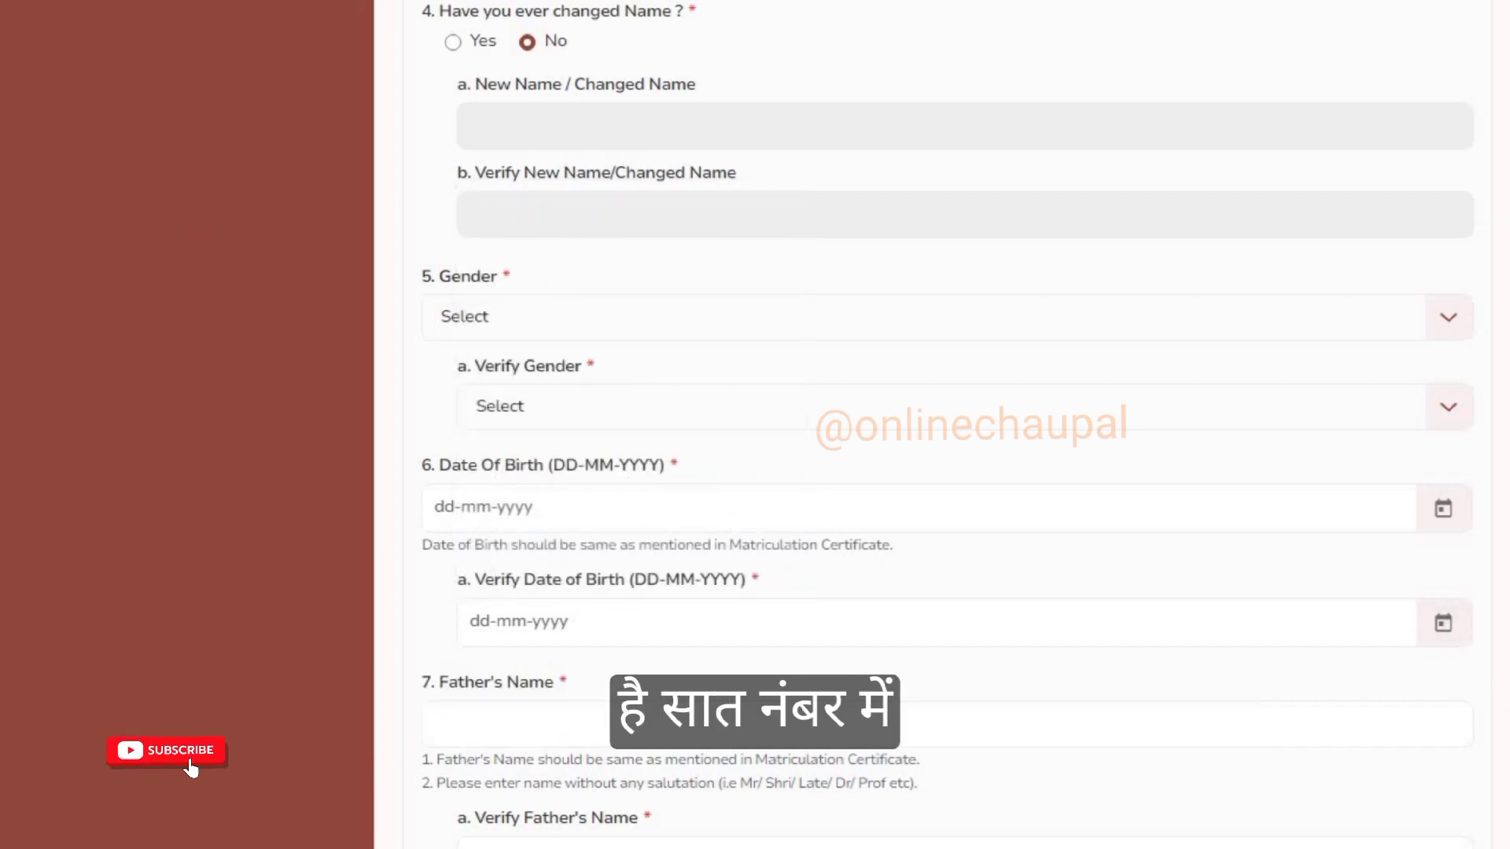
Step: Examine the Father's Name and Verify Father's Name fields under question 7
{"action": "scroll", "coordinate": [499, 168], "scroll_direction": "down", "scroll_amount": 7}
{"action": "left_click_drag", "start_coordinate": [421, 93], "coordinate": [579, 96]}
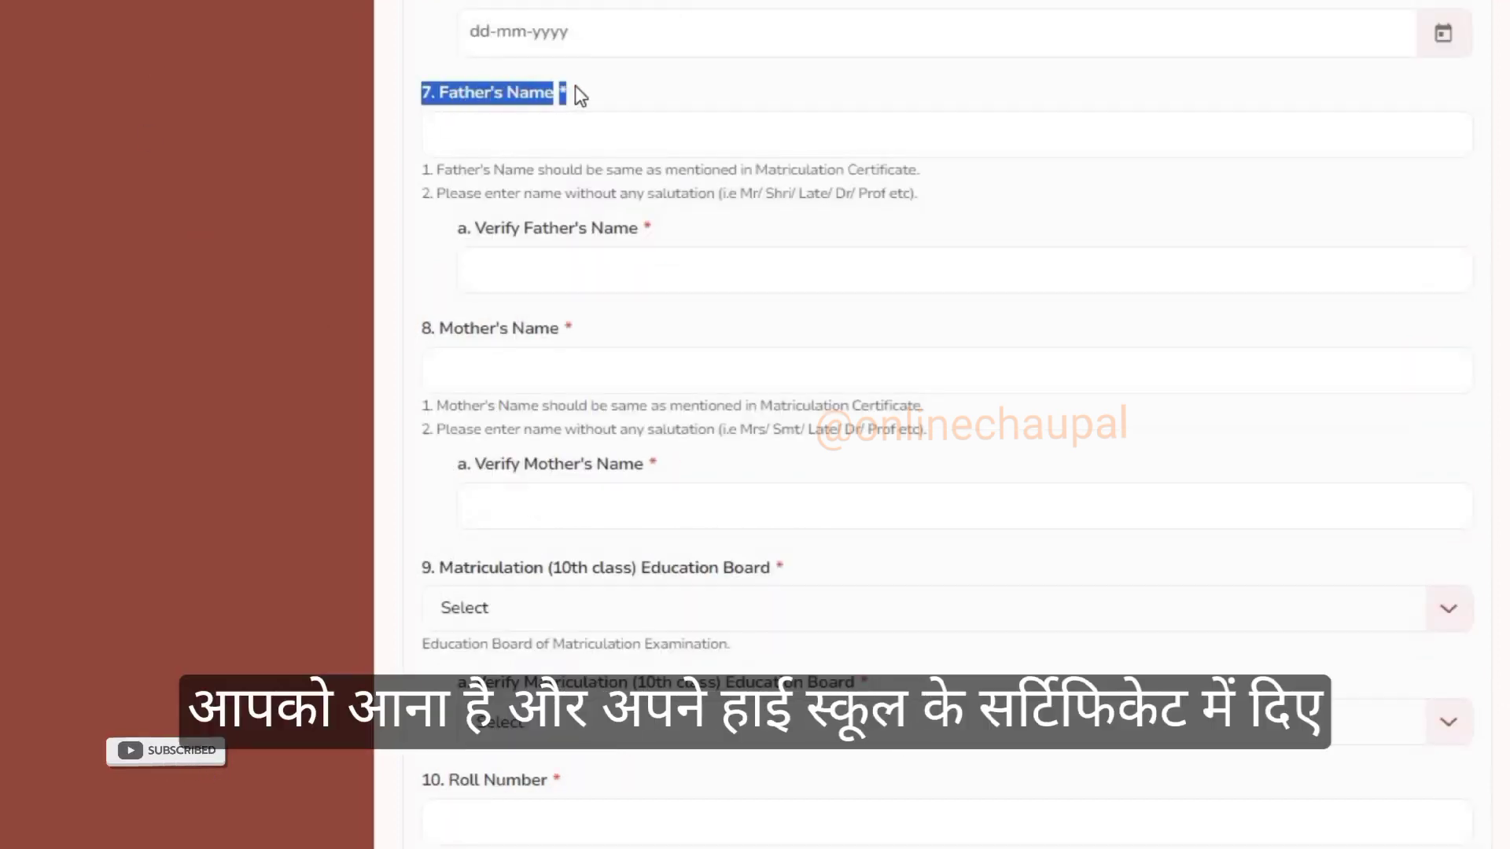
{"action": "left_click", "coordinate": [484, 138]}
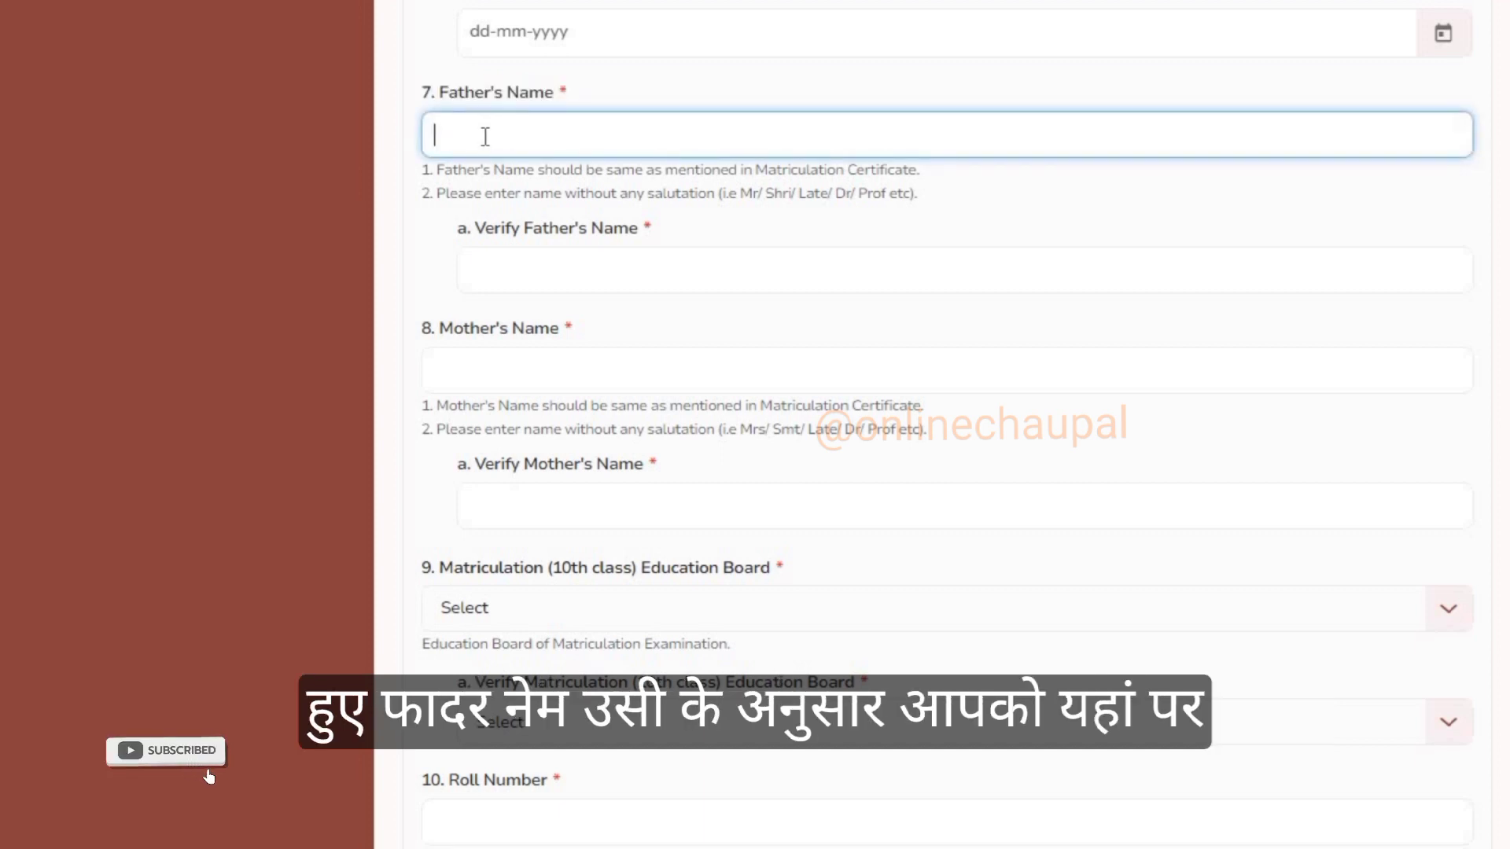
{"action": "left_click", "coordinate": [475, 229]}
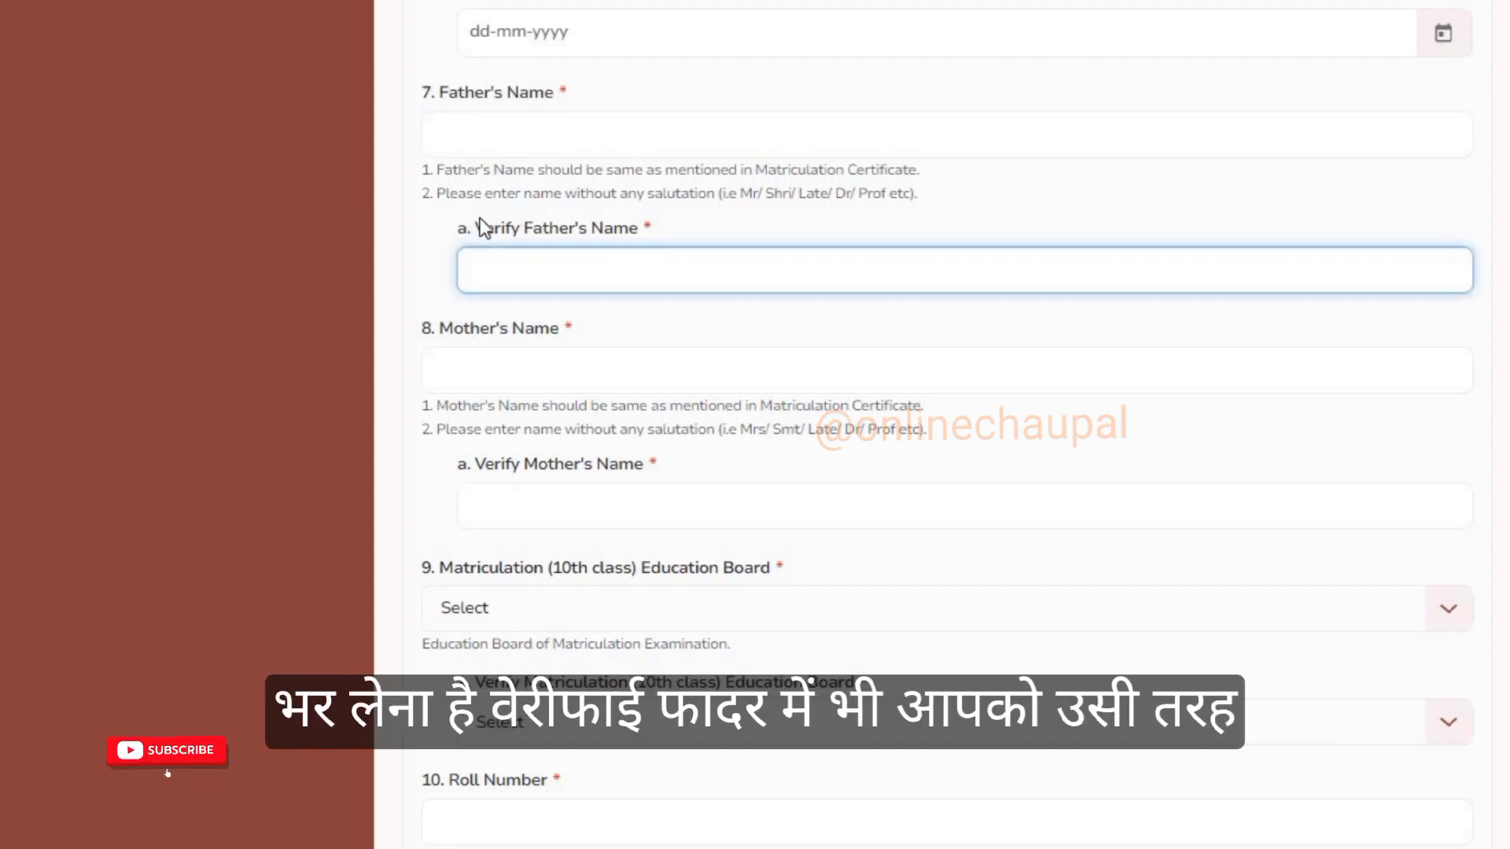
Step: Examine the Verify Father's Name field, plus the Mother's Name and Verify Mother's Name fields under question 8
{"action": "left_click_drag", "start_coordinate": [458, 229], "coordinate": [629, 230]}
{"action": "left_click", "coordinate": [513, 273]}
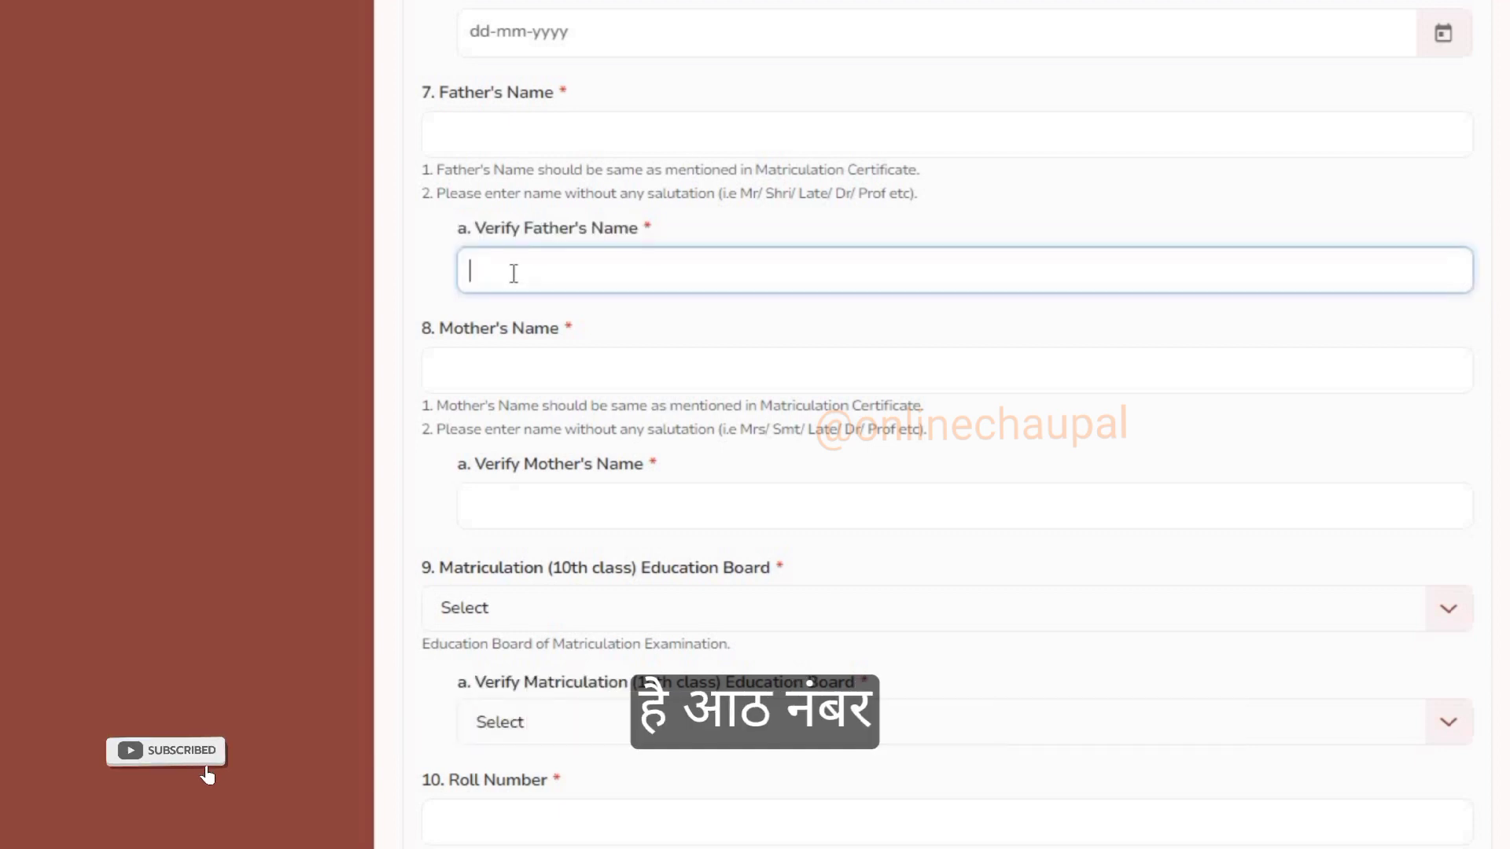
{"action": "left_click", "coordinate": [448, 335]}
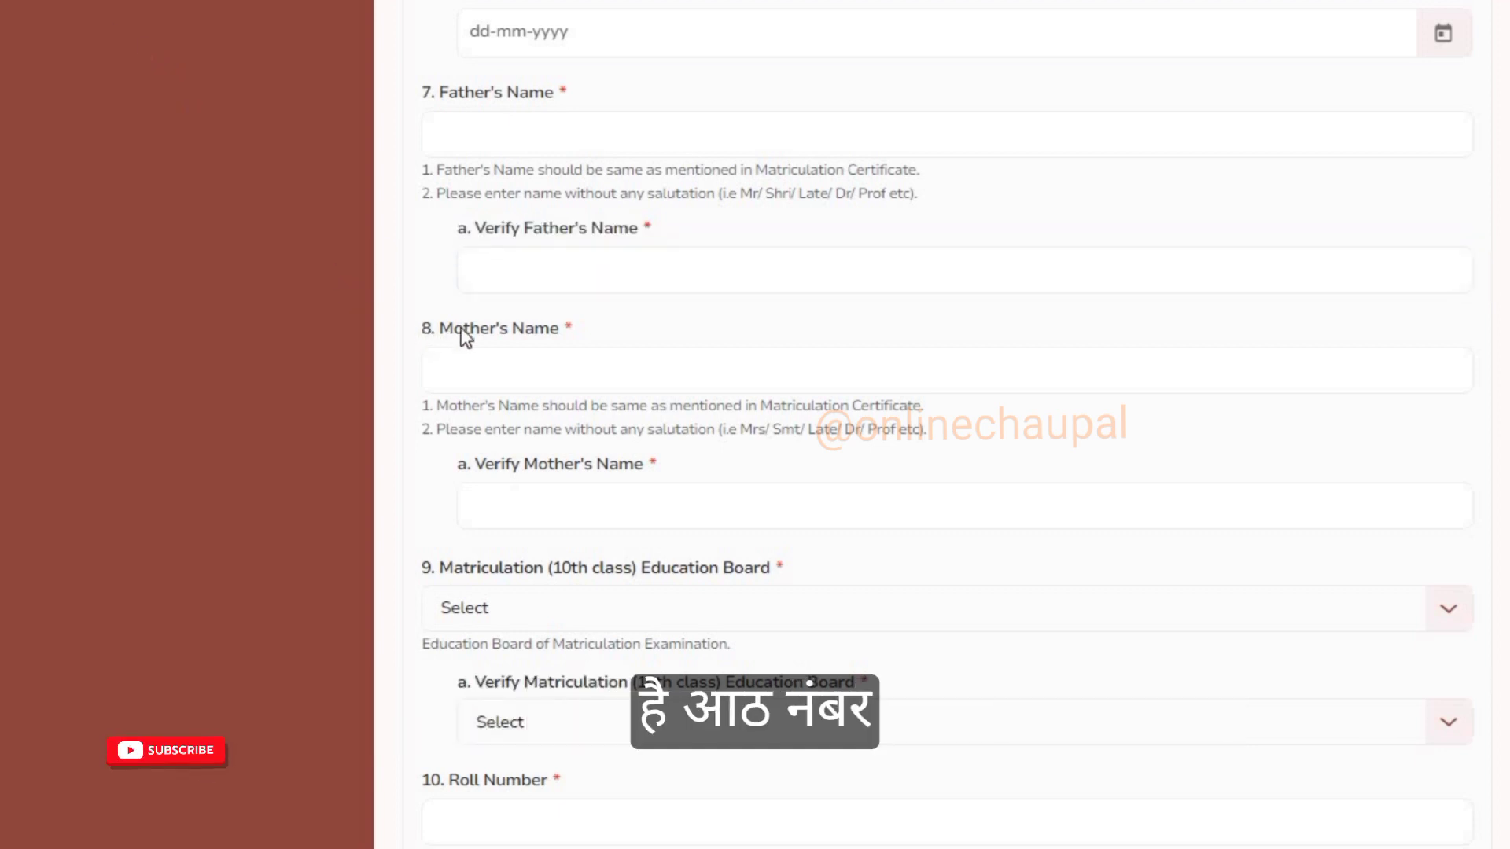
{"action": "left_click_drag", "start_coordinate": [422, 329], "coordinate": [569, 328]}
{"action": "left_click", "coordinate": [499, 373]}
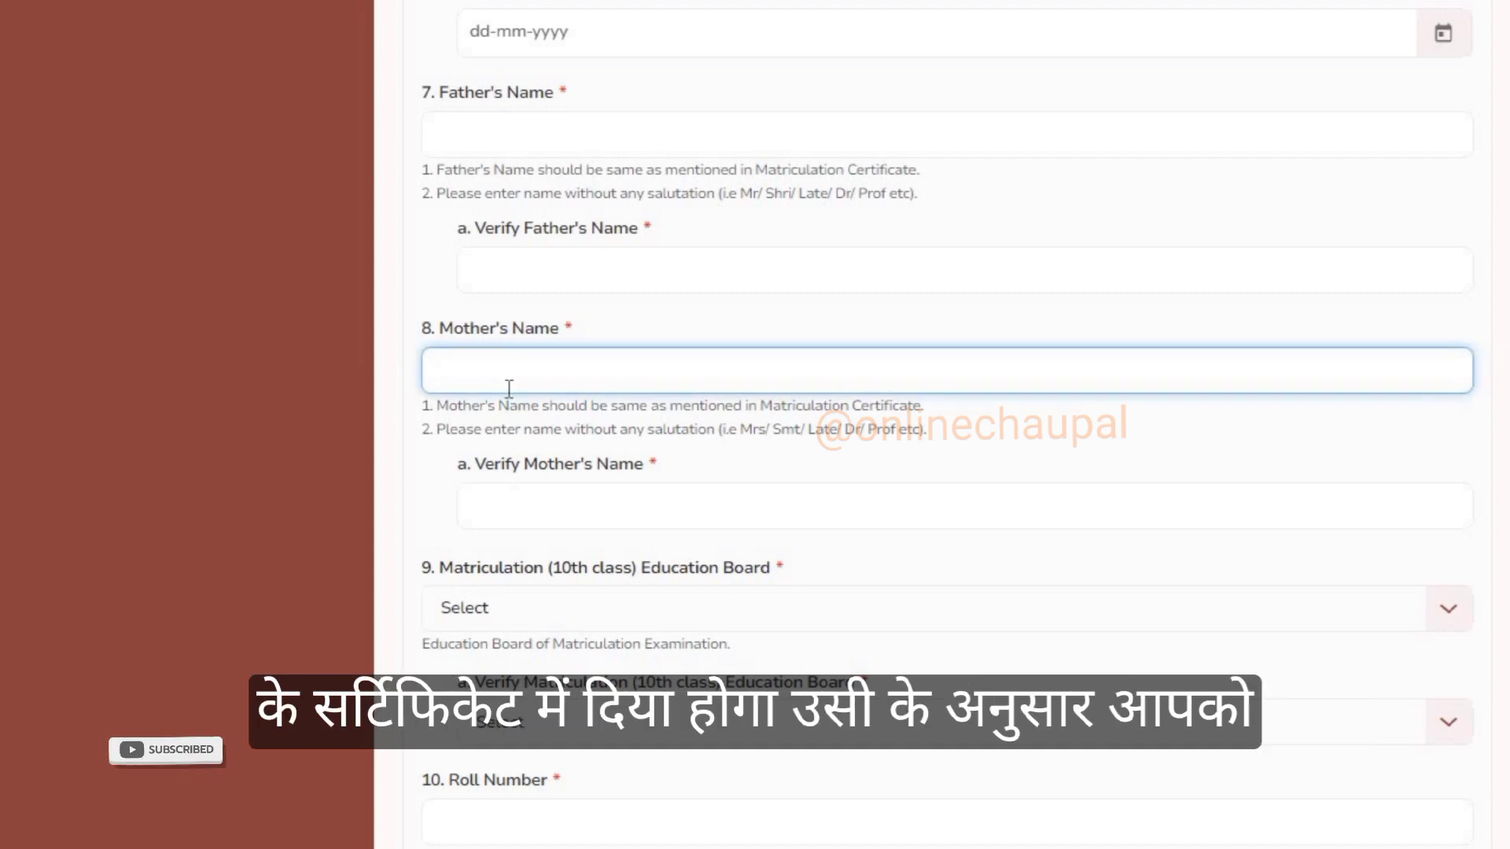
{"action": "left_click", "coordinate": [508, 502]}
{"action": "left_click_drag", "start_coordinate": [469, 463], "coordinate": [659, 465]}
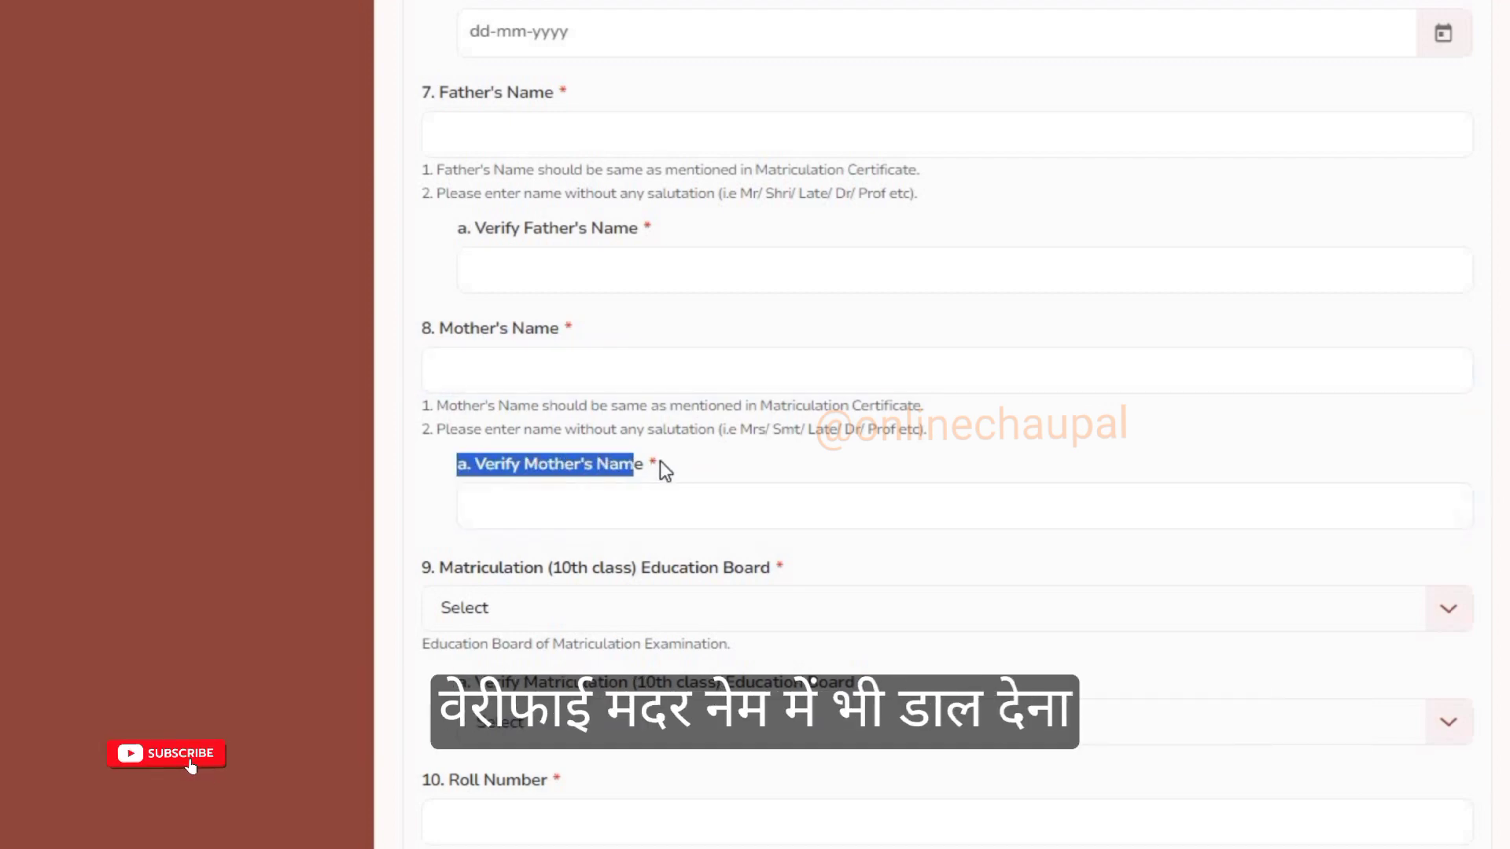
{"action": "left_click", "coordinate": [532, 521]}
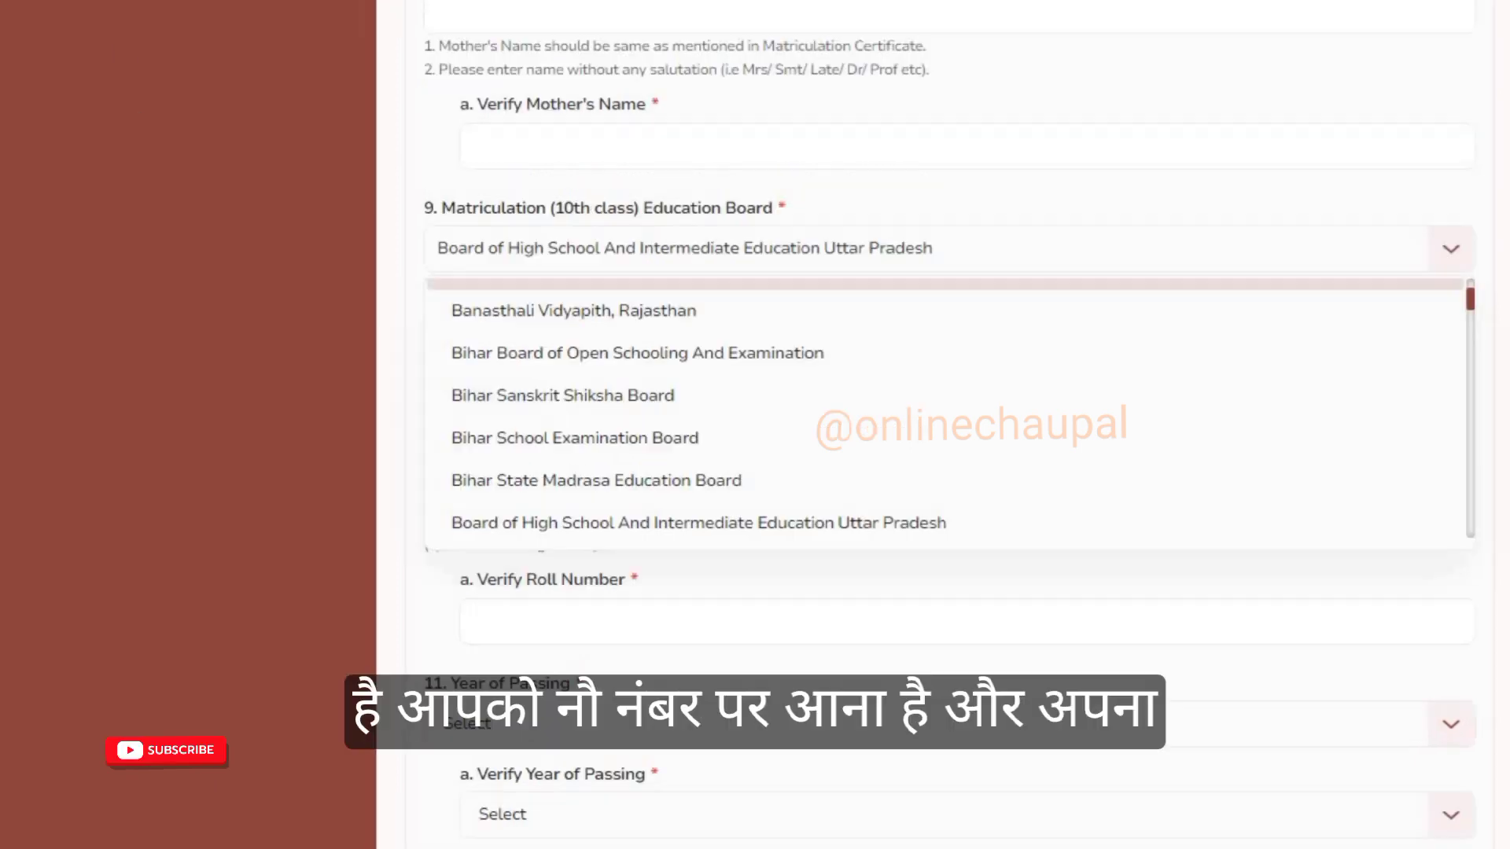
Step: Browse the boards offered for Matriculation (10th class) Education Board and its verify field, closing both lists without choosing a board
{"action": "left_click", "coordinate": [549, 246]}
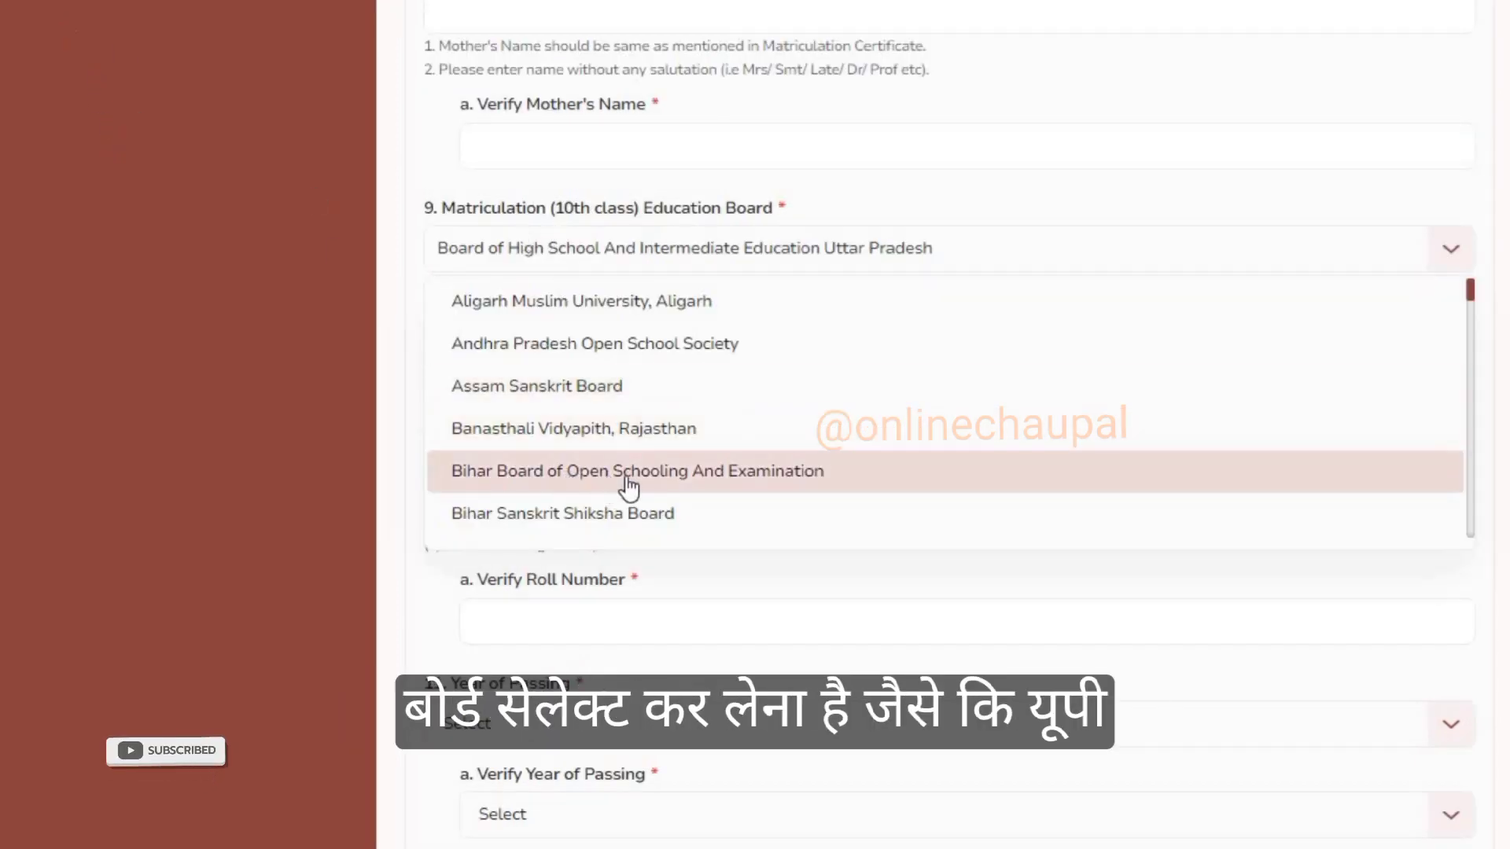
{"action": "scroll", "coordinate": [708, 484], "scroll_direction": "down", "scroll_amount": 1}
{"action": "scroll", "coordinate": [761, 480], "scroll_direction": "down", "scroll_amount": 2}
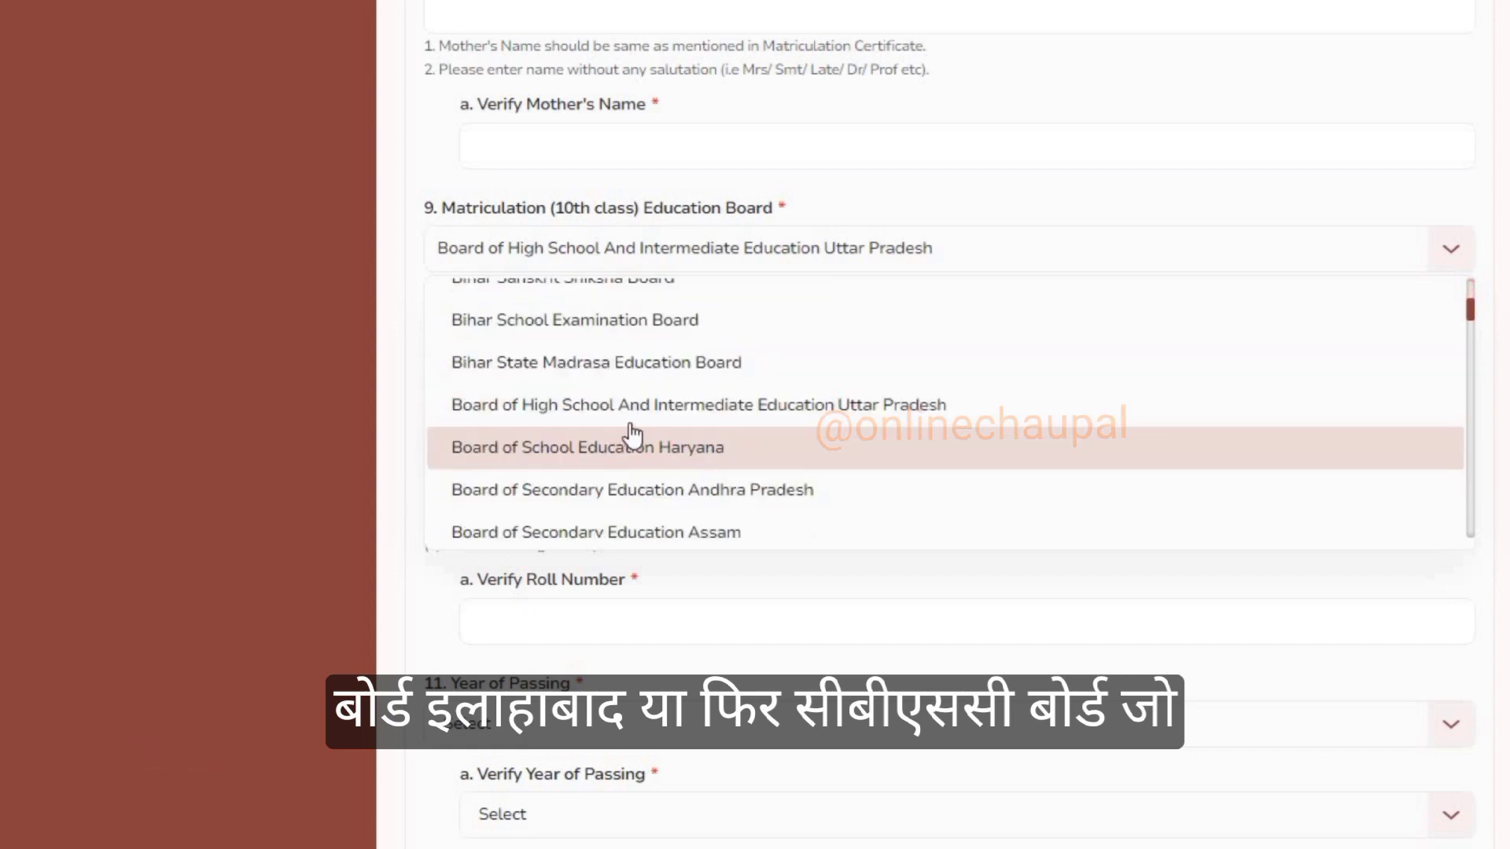
{"action": "left_click", "coordinate": [525, 244]}
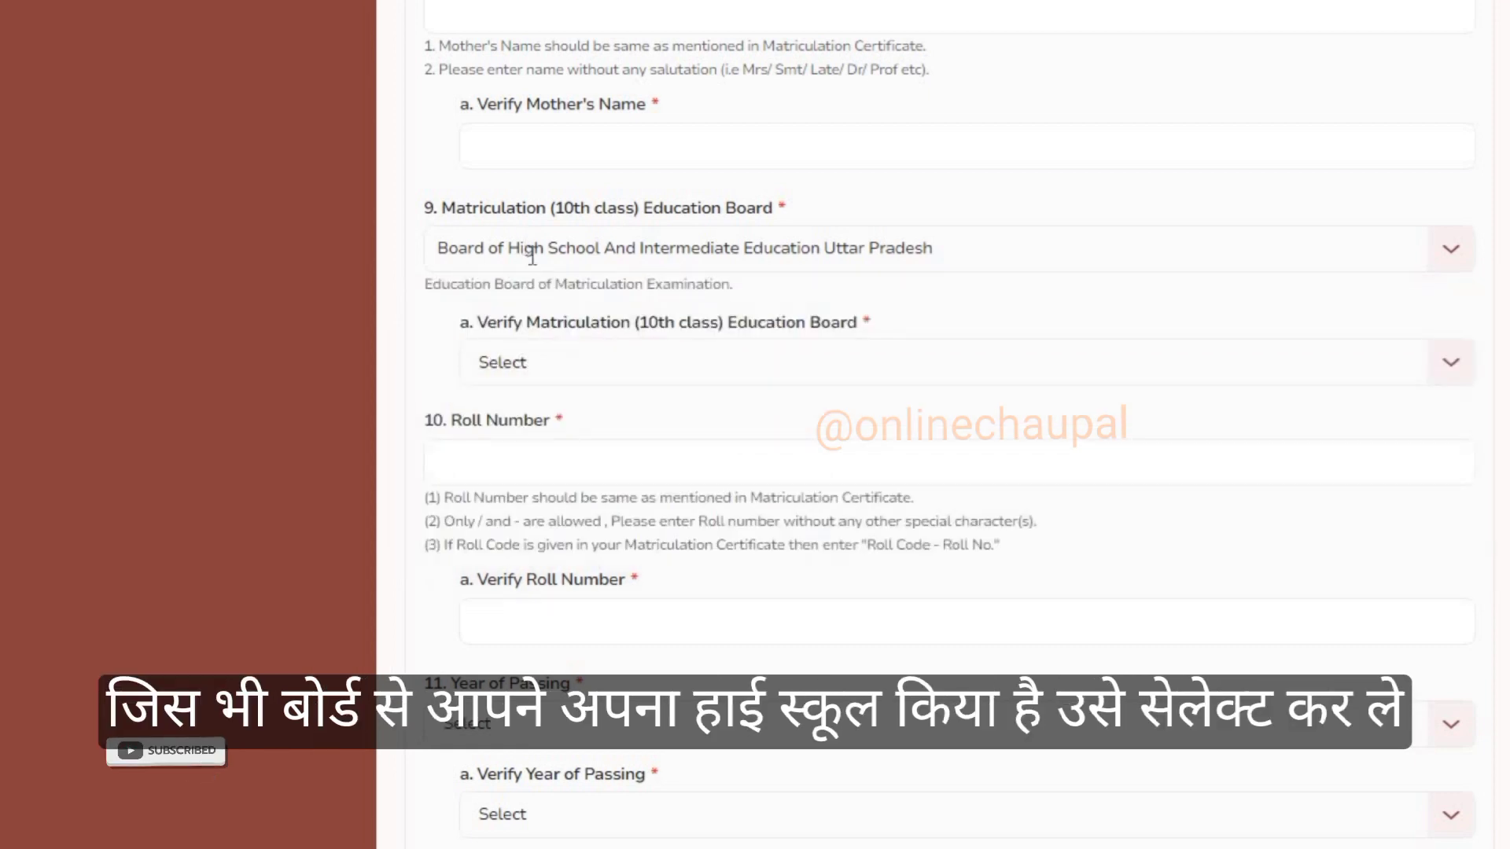
{"action": "left_click", "coordinate": [532, 362]}
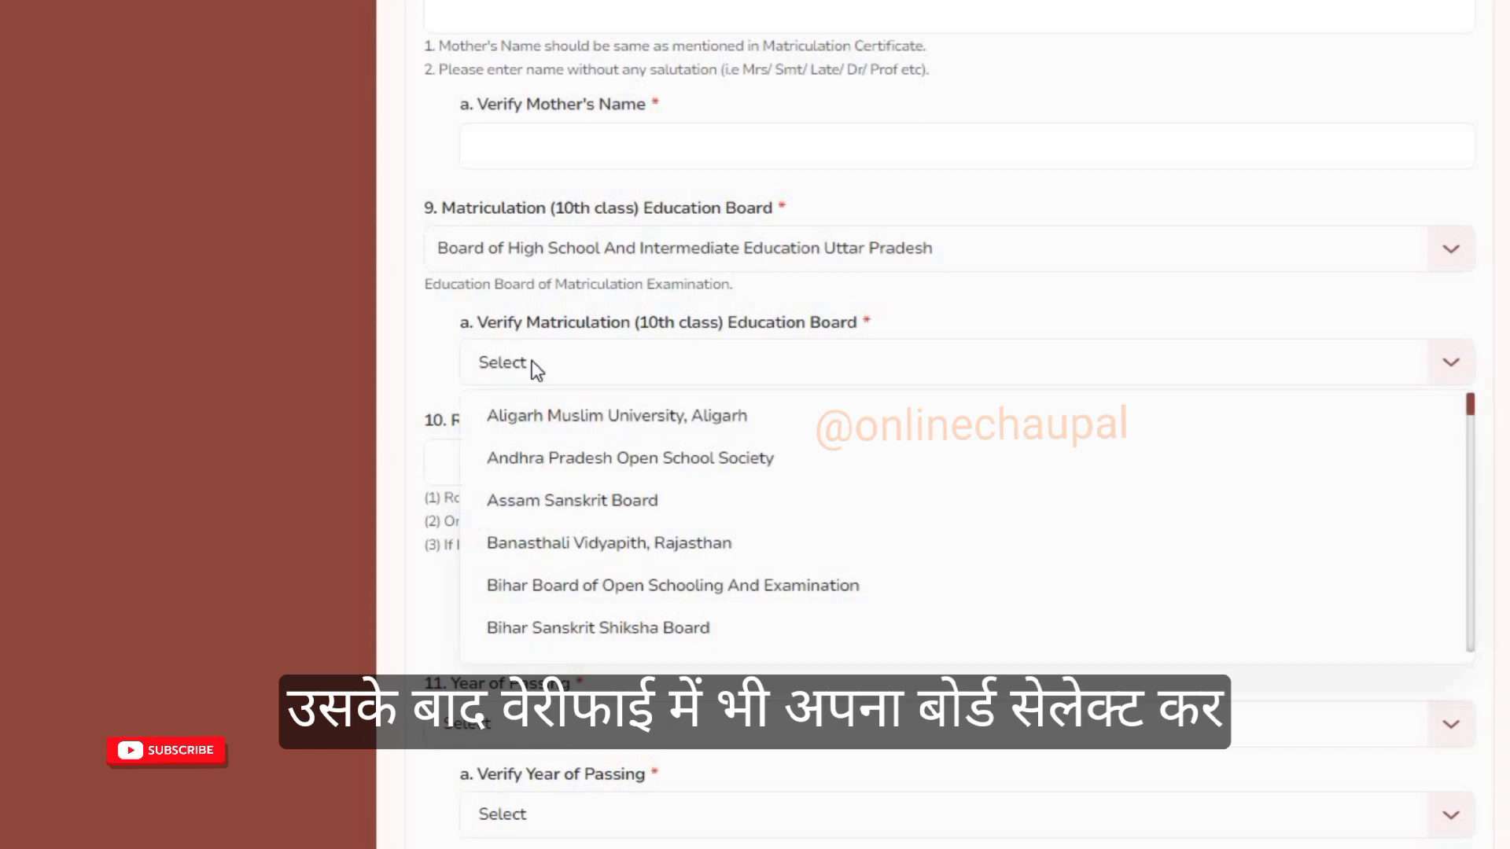
{"action": "scroll", "coordinate": [660, 579], "scroll_direction": "down", "scroll_amount": 2}
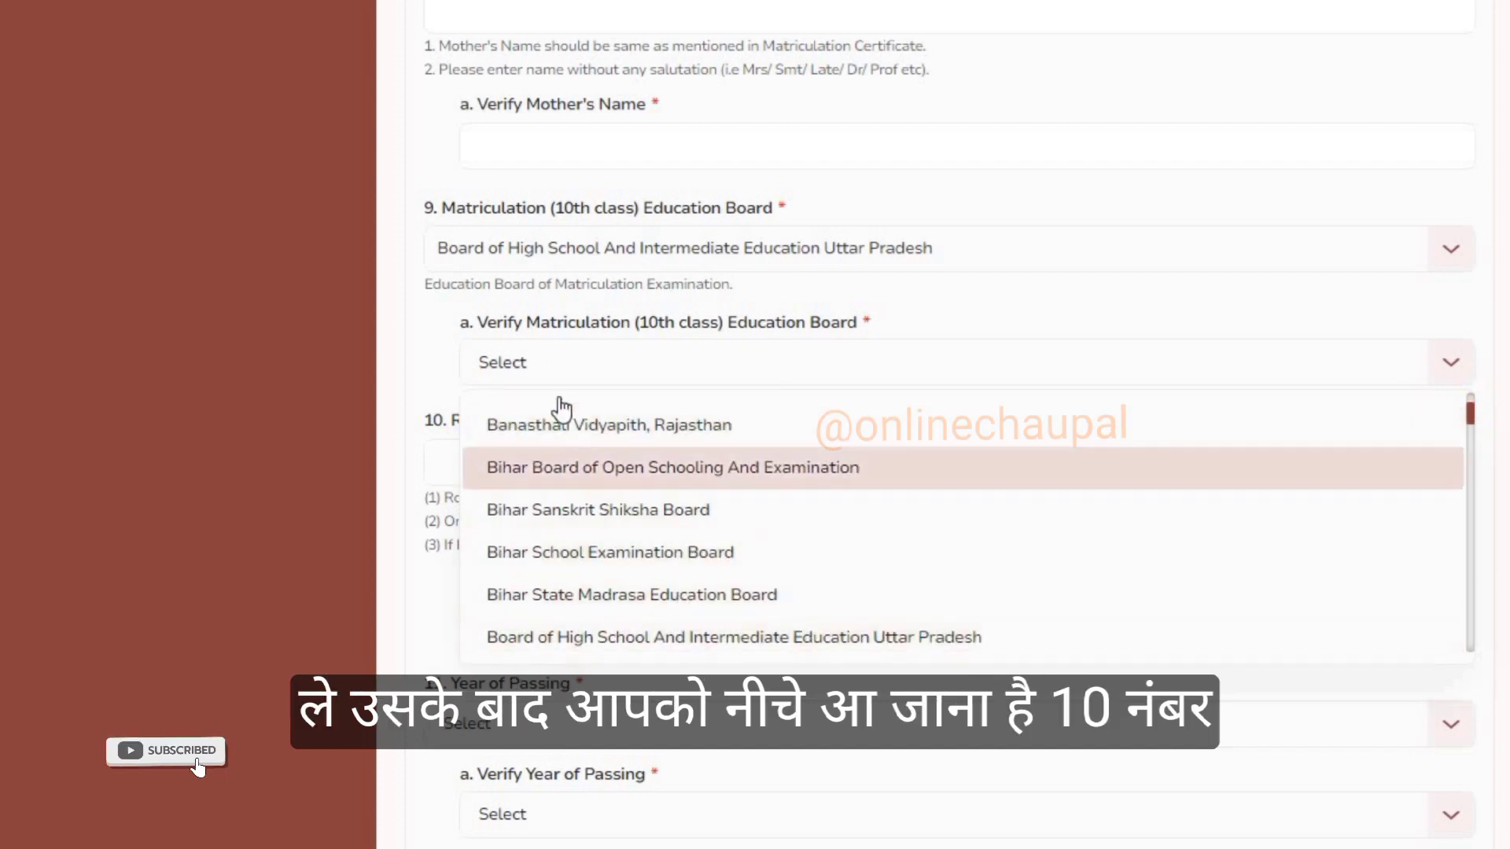
{"action": "left_click", "coordinate": [556, 371]}
Step: Examine the Roll Number and Verify Roll Number fields under question 10
{"action": "left_click_drag", "start_coordinate": [423, 421], "coordinate": [567, 429]}
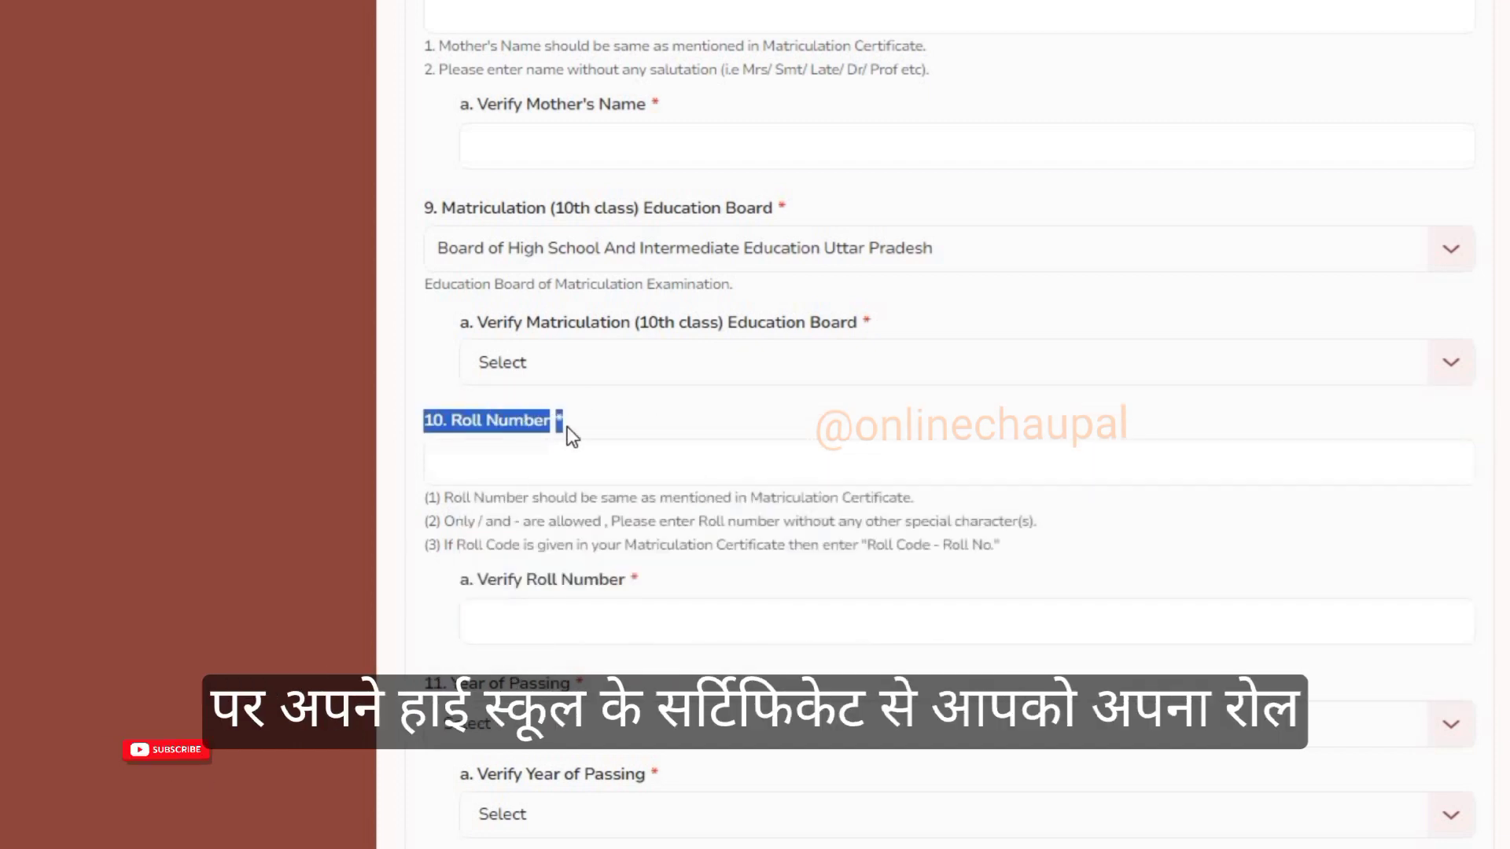
{"action": "left_click", "coordinate": [485, 465]}
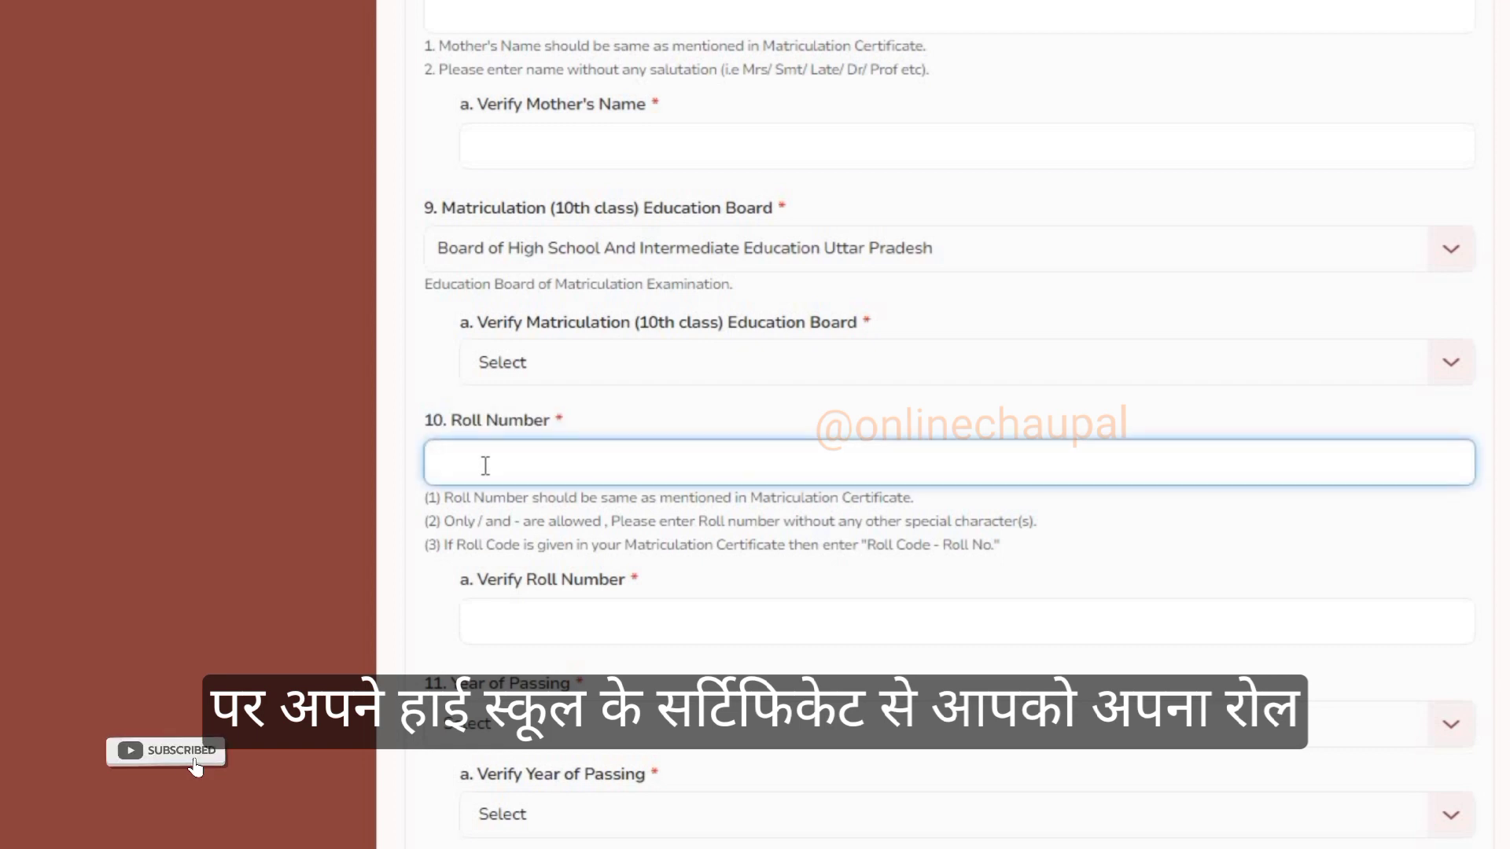
{"action": "left_click_drag", "start_coordinate": [459, 580], "coordinate": [593, 620]}
{"action": "left_click", "coordinate": [561, 633]}
Step: View the years offered for Year of Passing and Verify Year of Passing, closing both lists without choosing a year
{"action": "scroll", "coordinate": [565, 632], "scroll_direction": "down", "scroll_amount": 1}
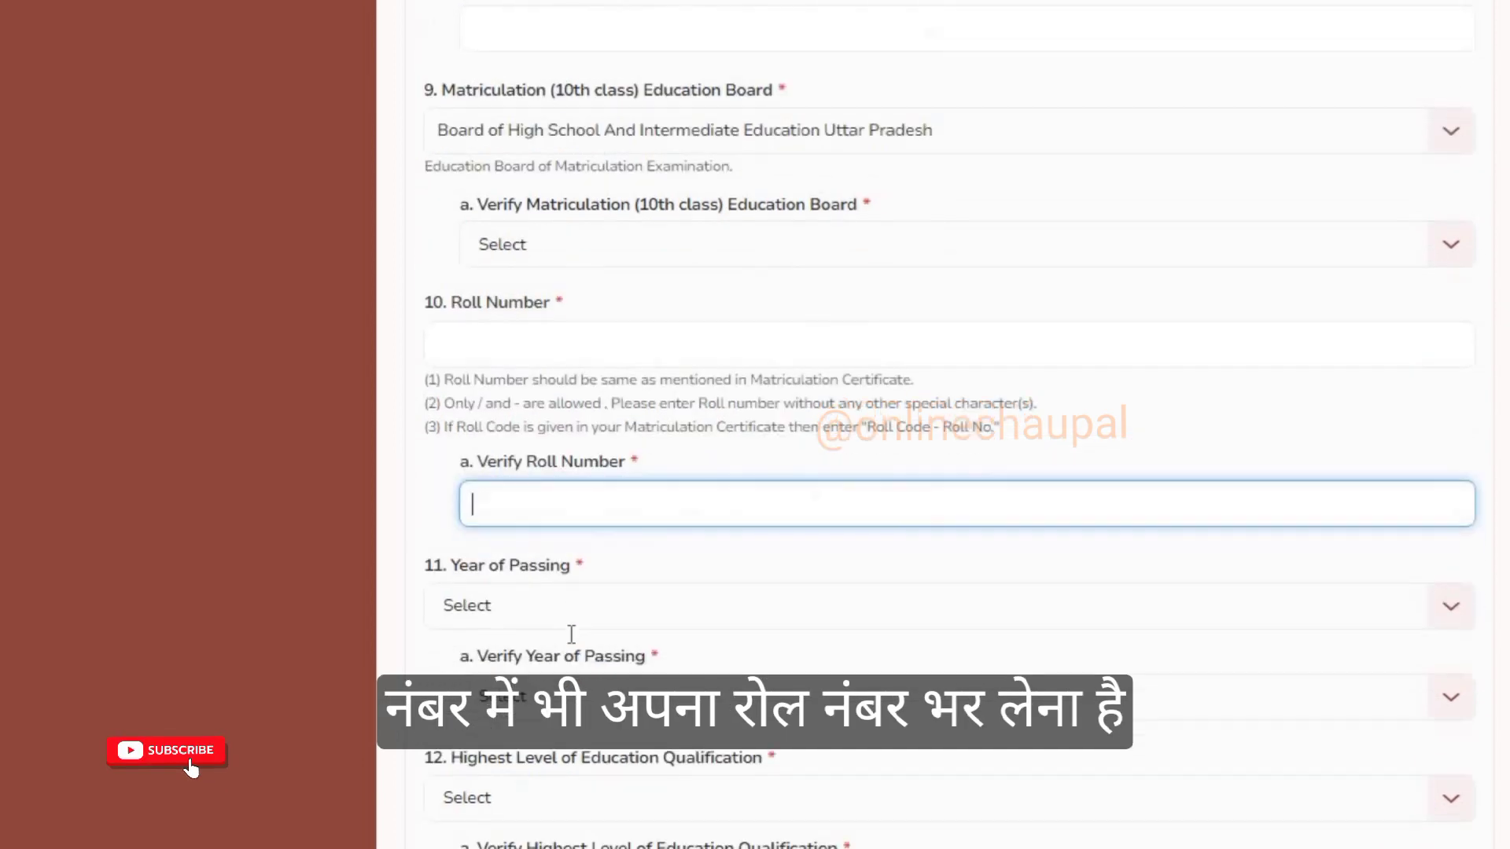
{"action": "left_click_drag", "start_coordinate": [440, 563], "coordinate": [598, 577]}
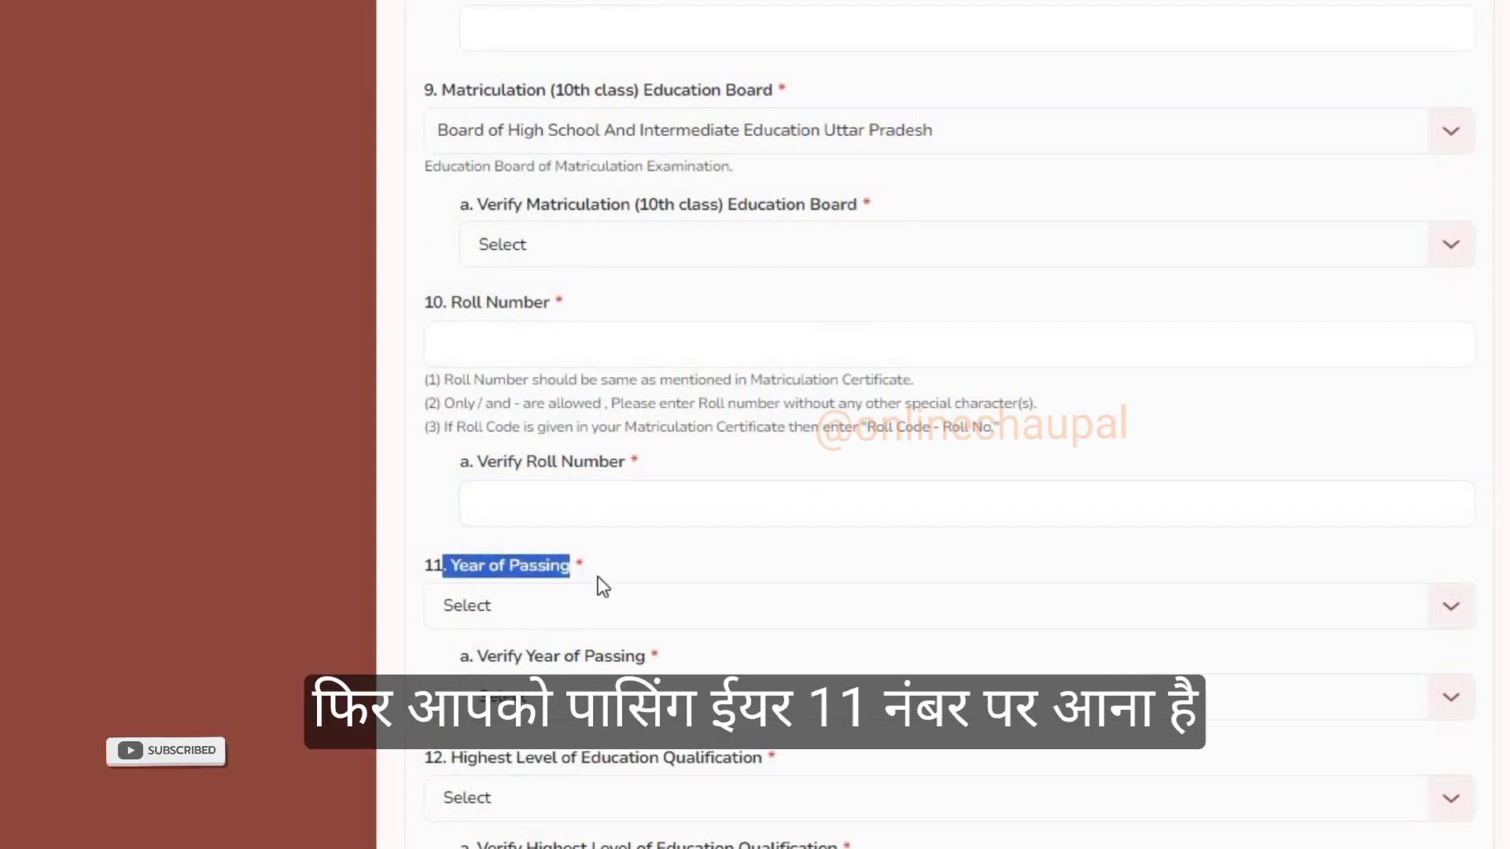
{"action": "scroll", "coordinate": [709, 572], "scroll_direction": "down", "scroll_amount": 1}
{"action": "scroll", "coordinate": [702, 579], "scroll_direction": "down", "scroll_amount": 1}
{"action": "left_click", "coordinate": [541, 370]}
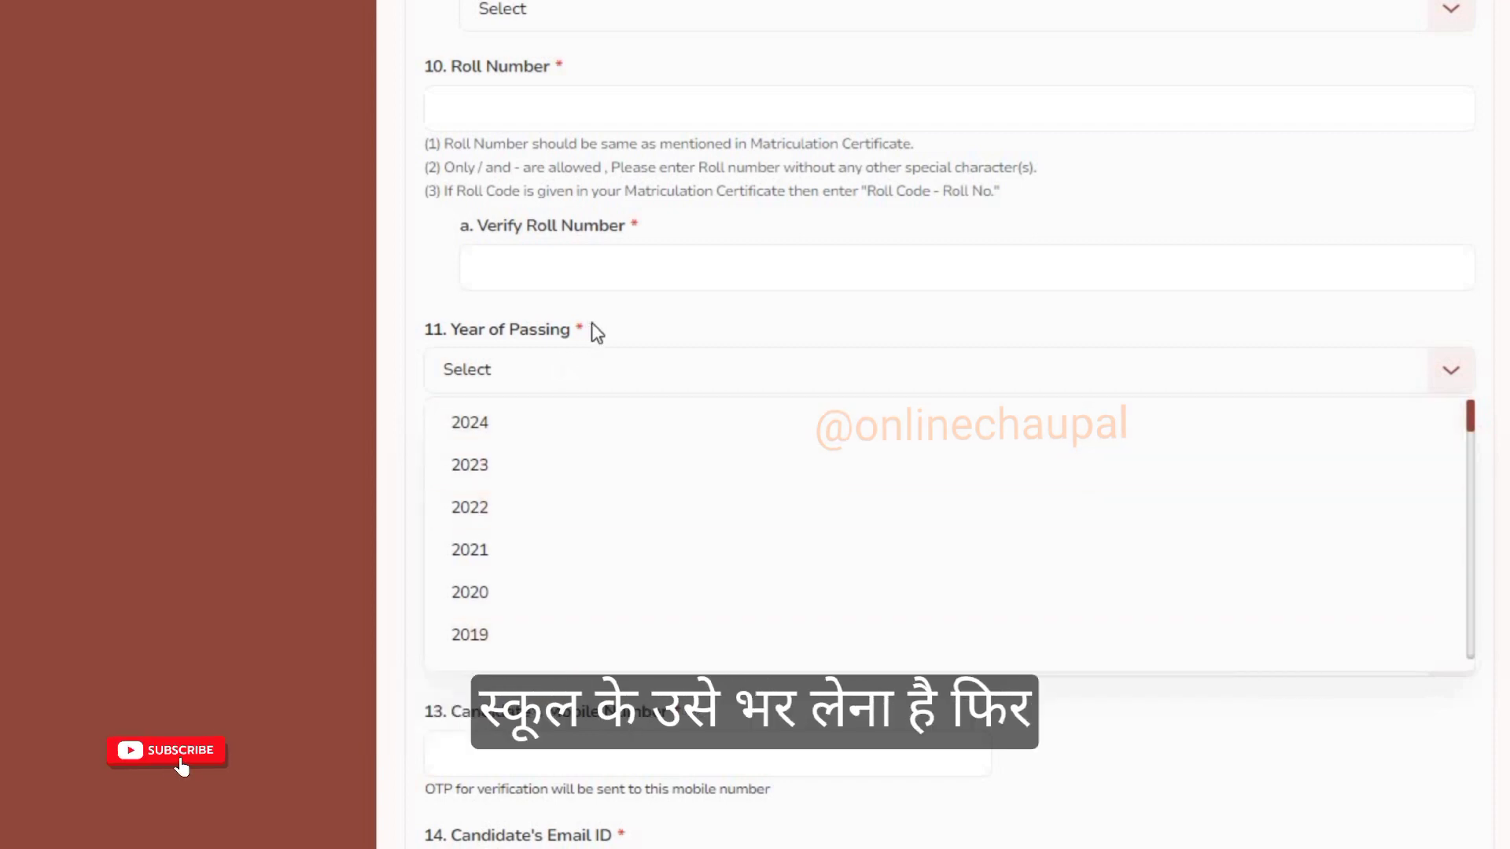
{"action": "left_click", "coordinate": [260, 178]}
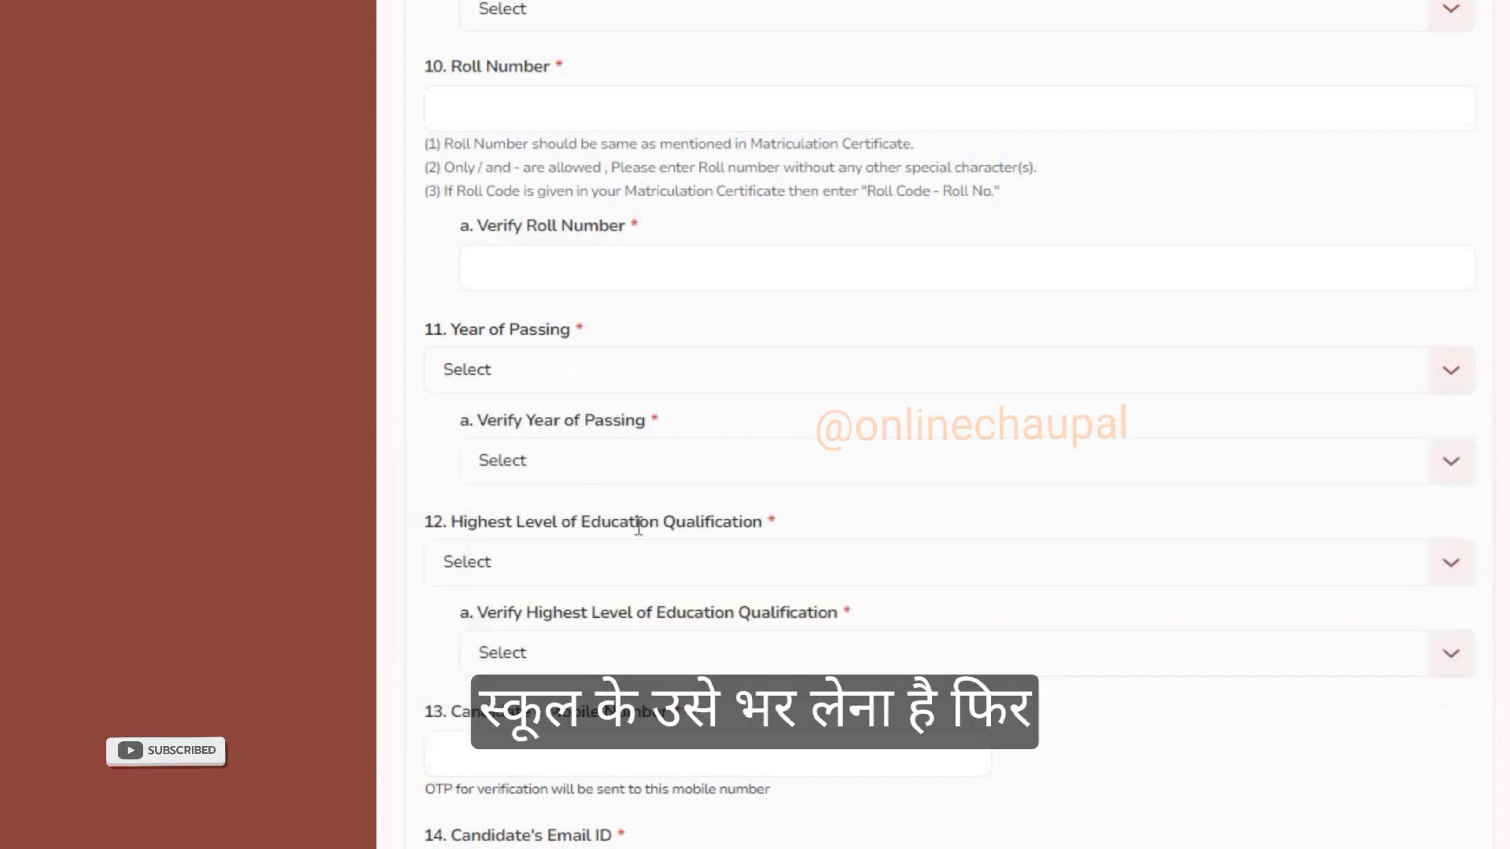
{"action": "left_click", "coordinate": [558, 461]}
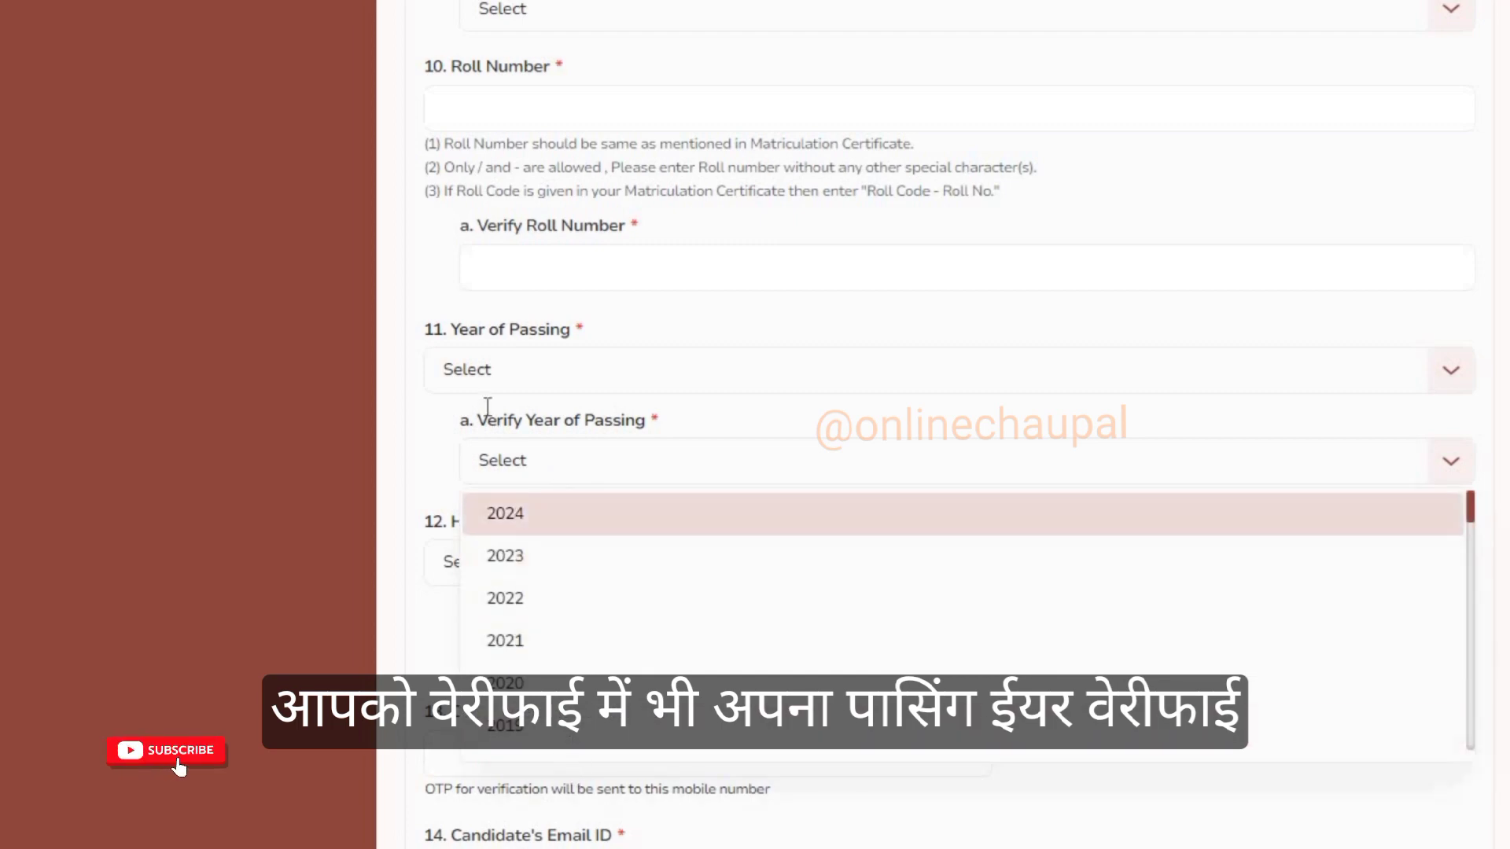
{"action": "left_click_drag", "start_coordinate": [476, 420], "coordinate": [645, 420]}
{"action": "left_click", "coordinate": [611, 475]}
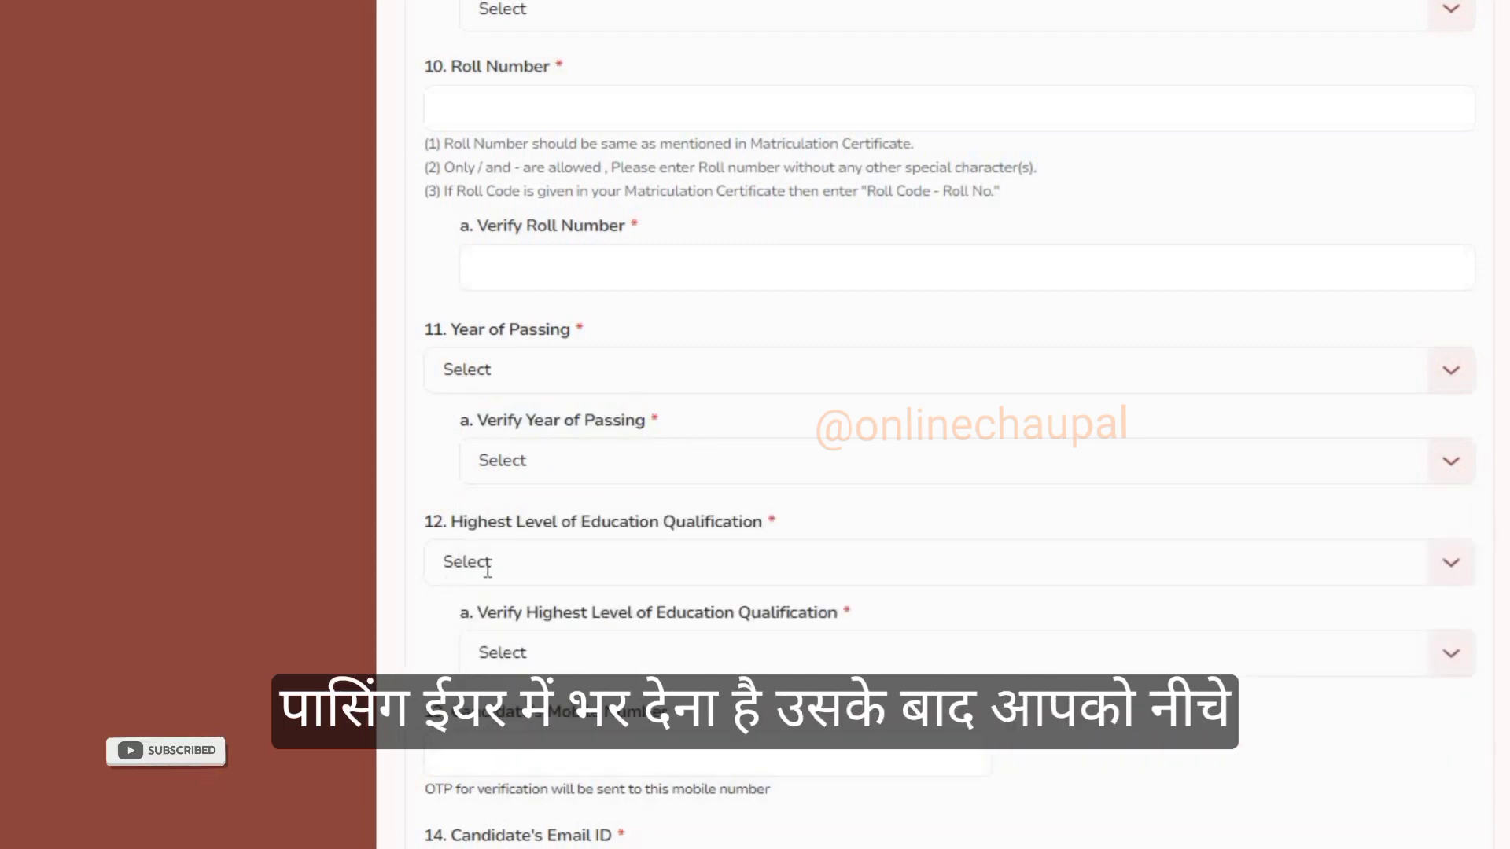
Step: View the options offered for Highest Level of Education Qualification and its verify field, closing both lists without choosing one
{"action": "scroll", "coordinate": [565, 574], "scroll_direction": "down", "scroll_amount": 2}
{"action": "scroll", "coordinate": [474, 340], "scroll_direction": "down", "scroll_amount": 2}
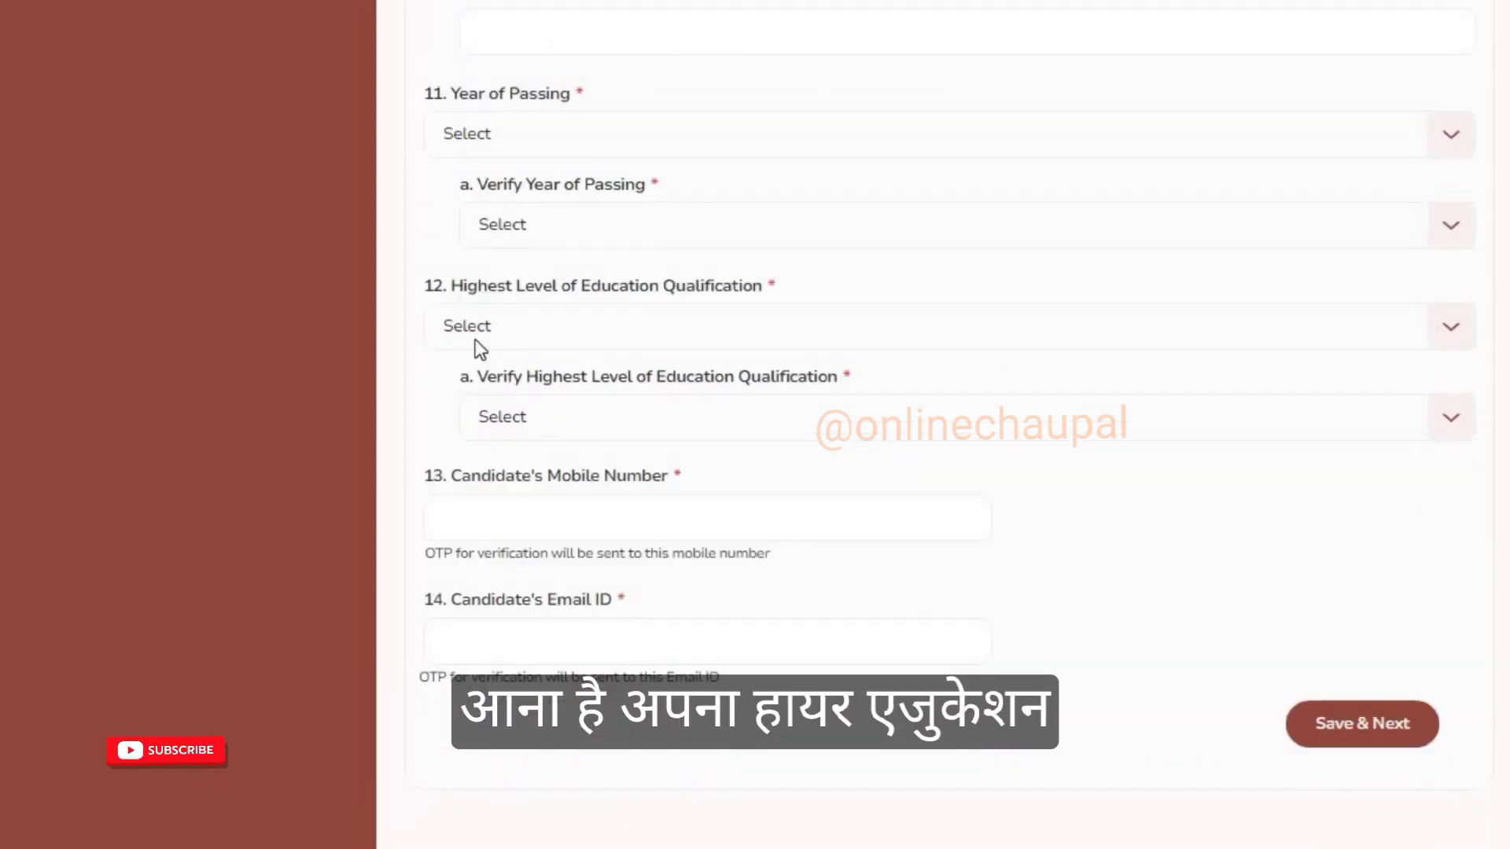
{"action": "left_click_drag", "start_coordinate": [450, 285], "coordinate": [819, 283]}
{"action": "left_click", "coordinate": [526, 324]}
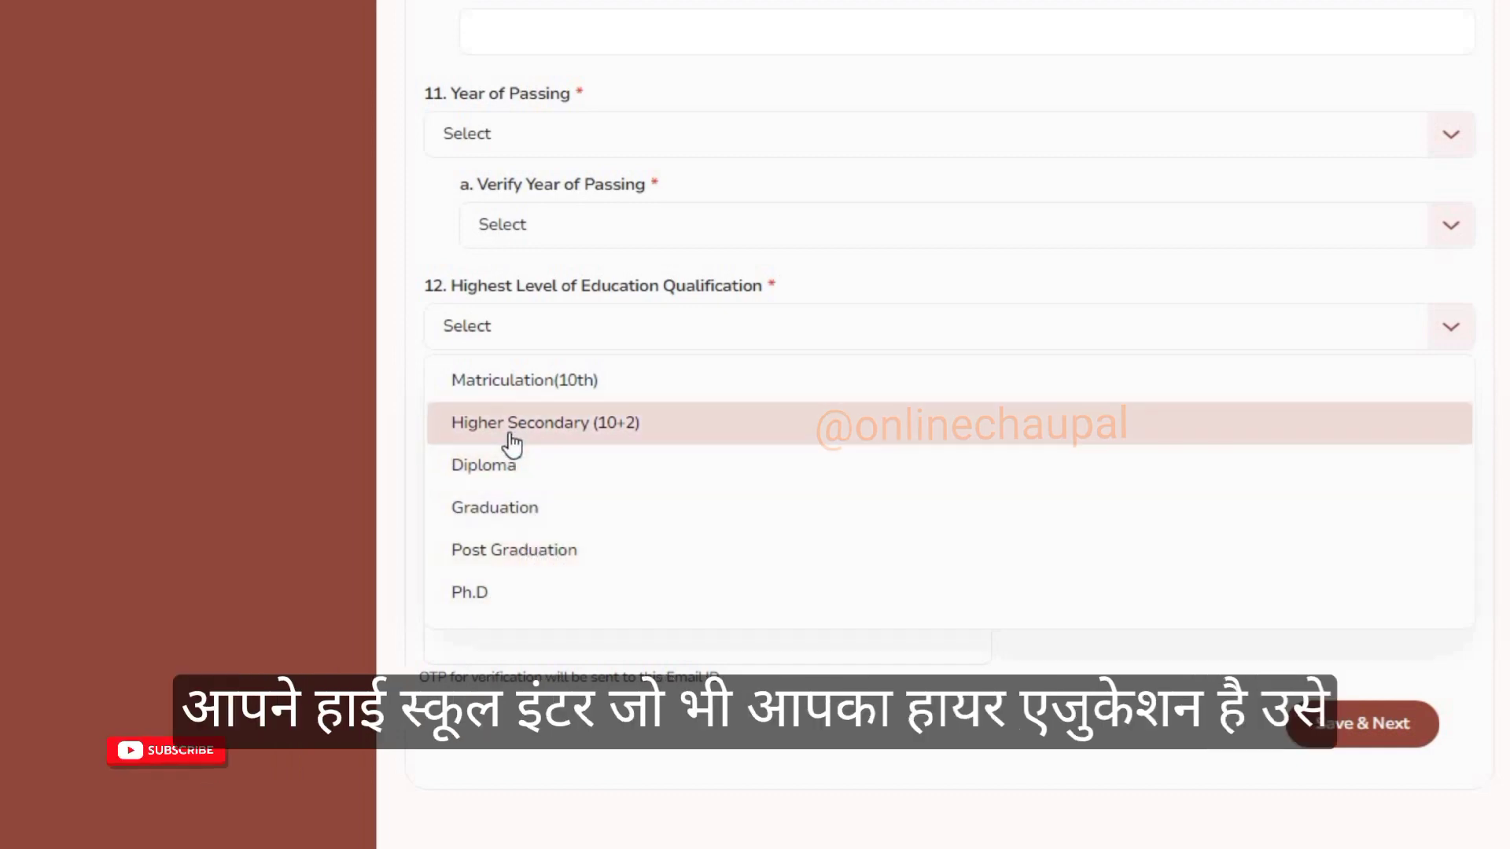
{"action": "left_click", "coordinate": [409, 395]}
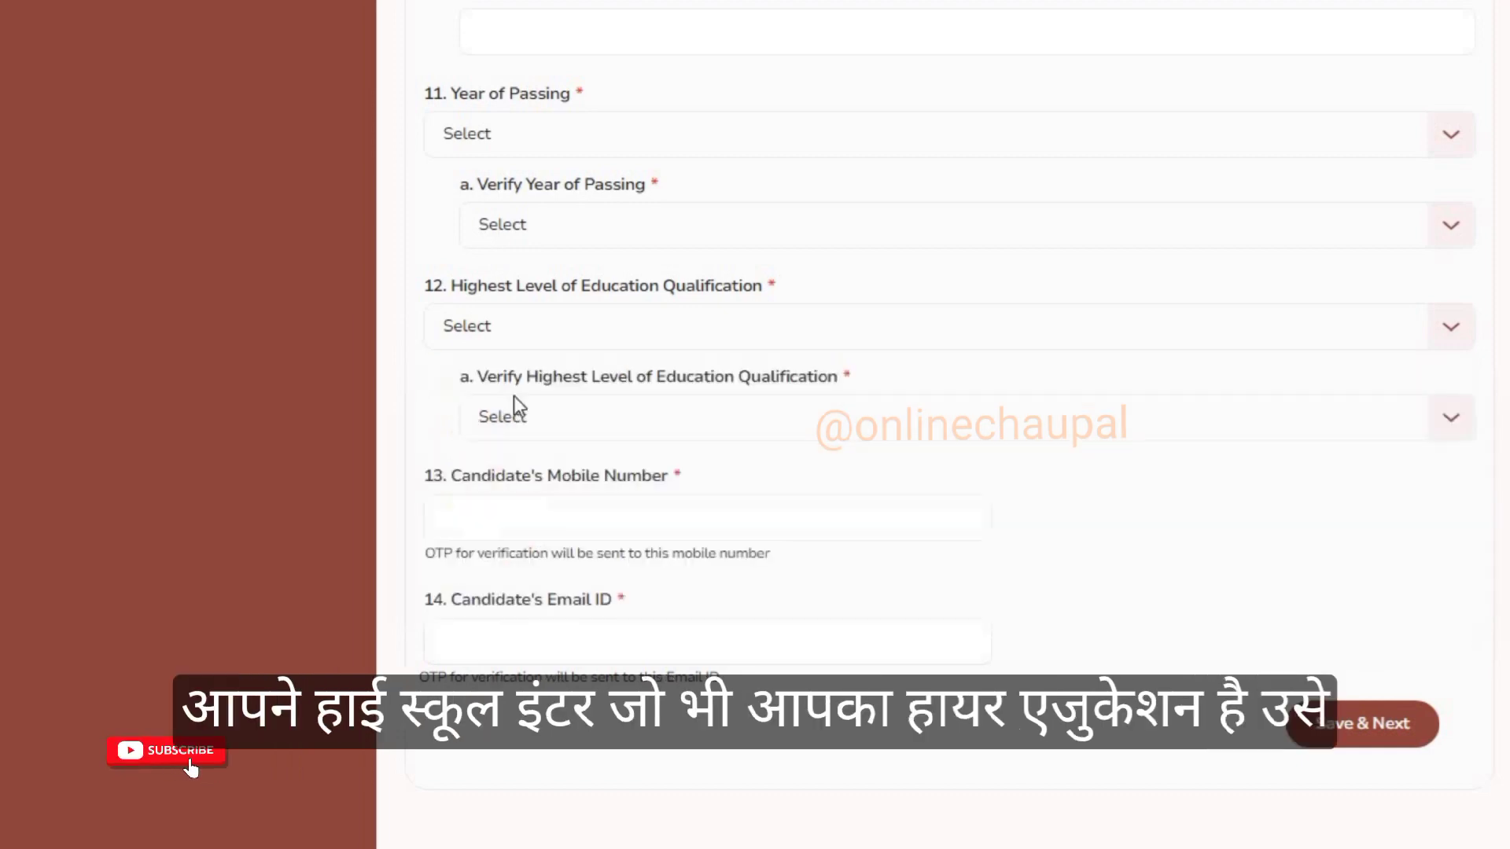
{"action": "left_click", "coordinate": [526, 330]}
{"action": "left_click", "coordinate": [536, 436]}
{"action": "left_click", "coordinate": [537, 426]}
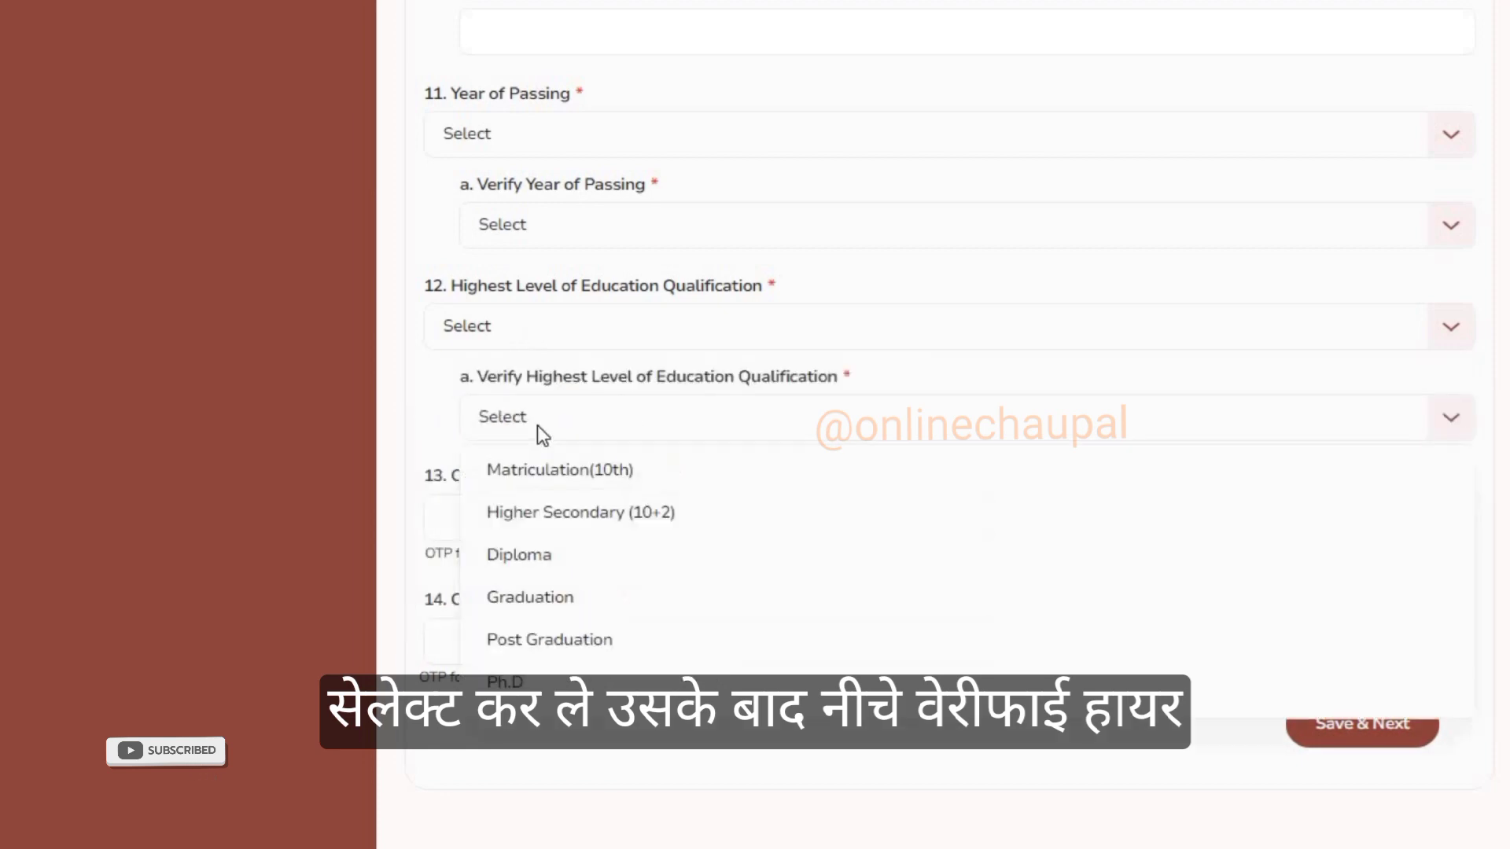
{"action": "left_click", "coordinate": [433, 425]}
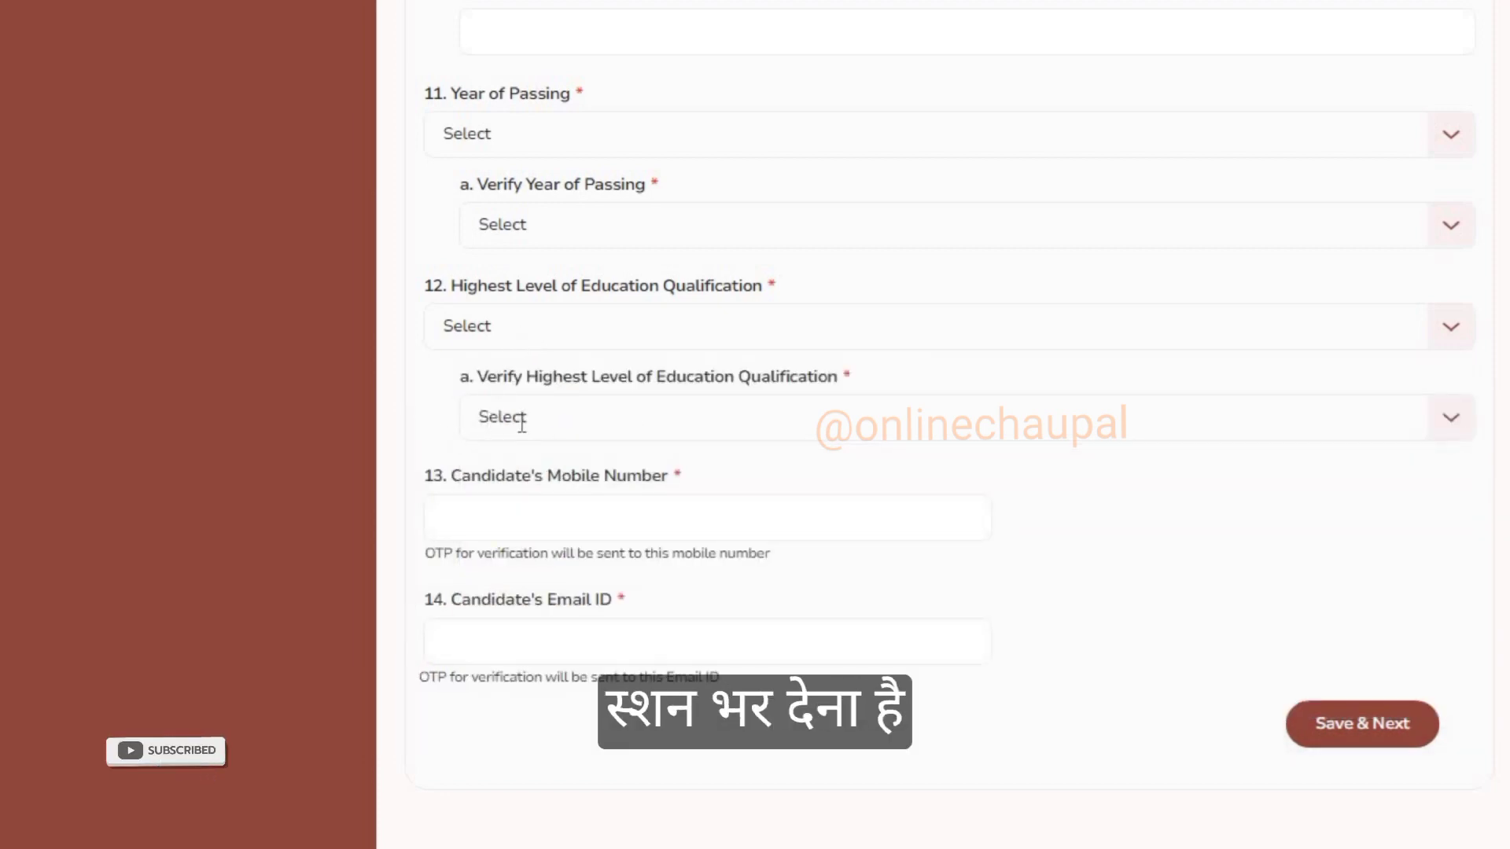
Step: Examine the Candidate's Mobile Number and Candidate's Email ID fields under questions 13 and 14
{"action": "triple_click", "coordinate": [664, 482]}
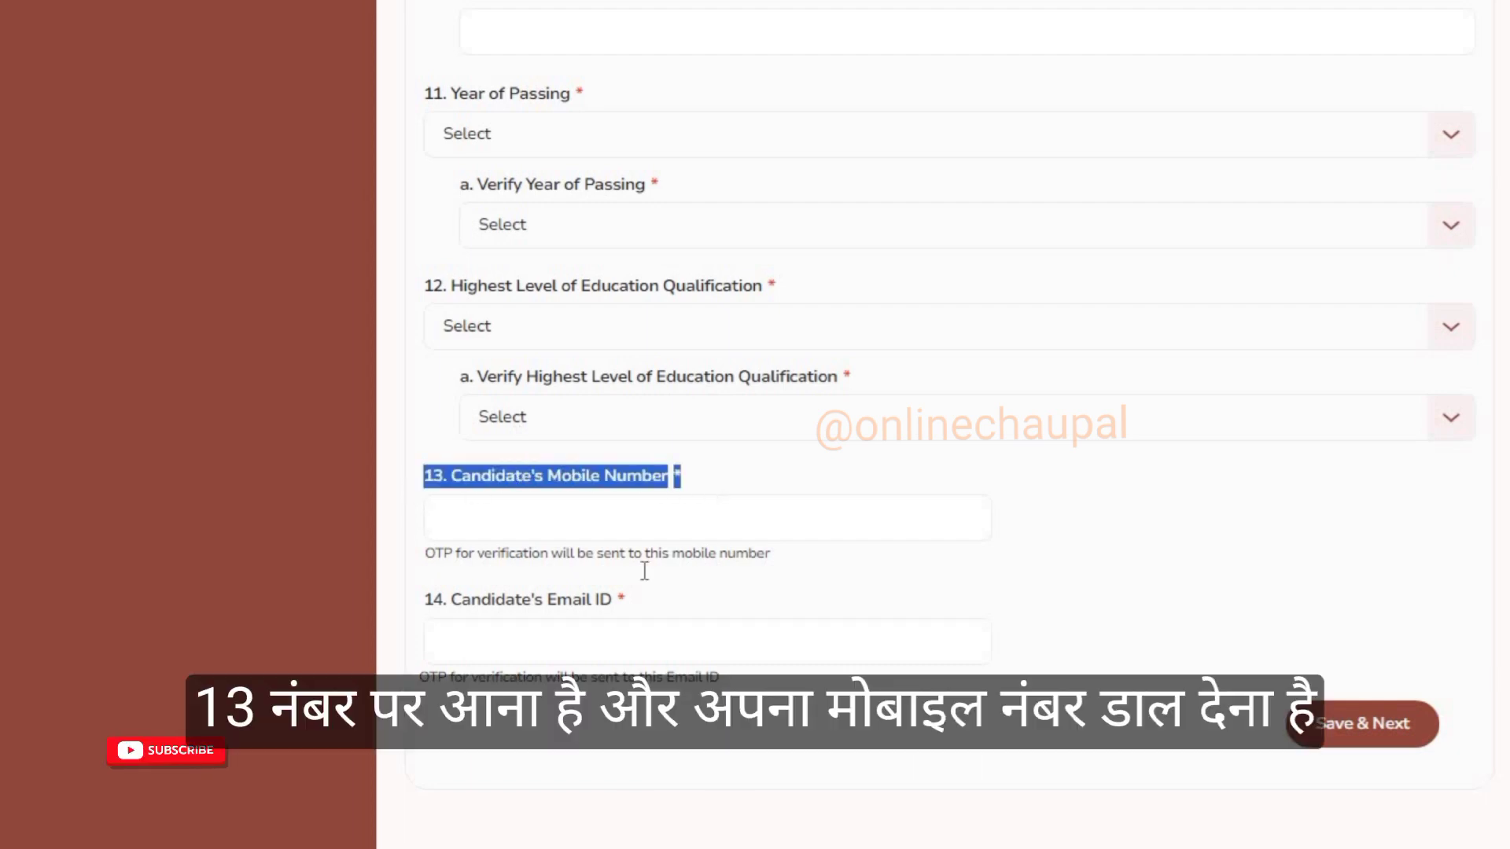
{"action": "left_click", "coordinate": [486, 549]}
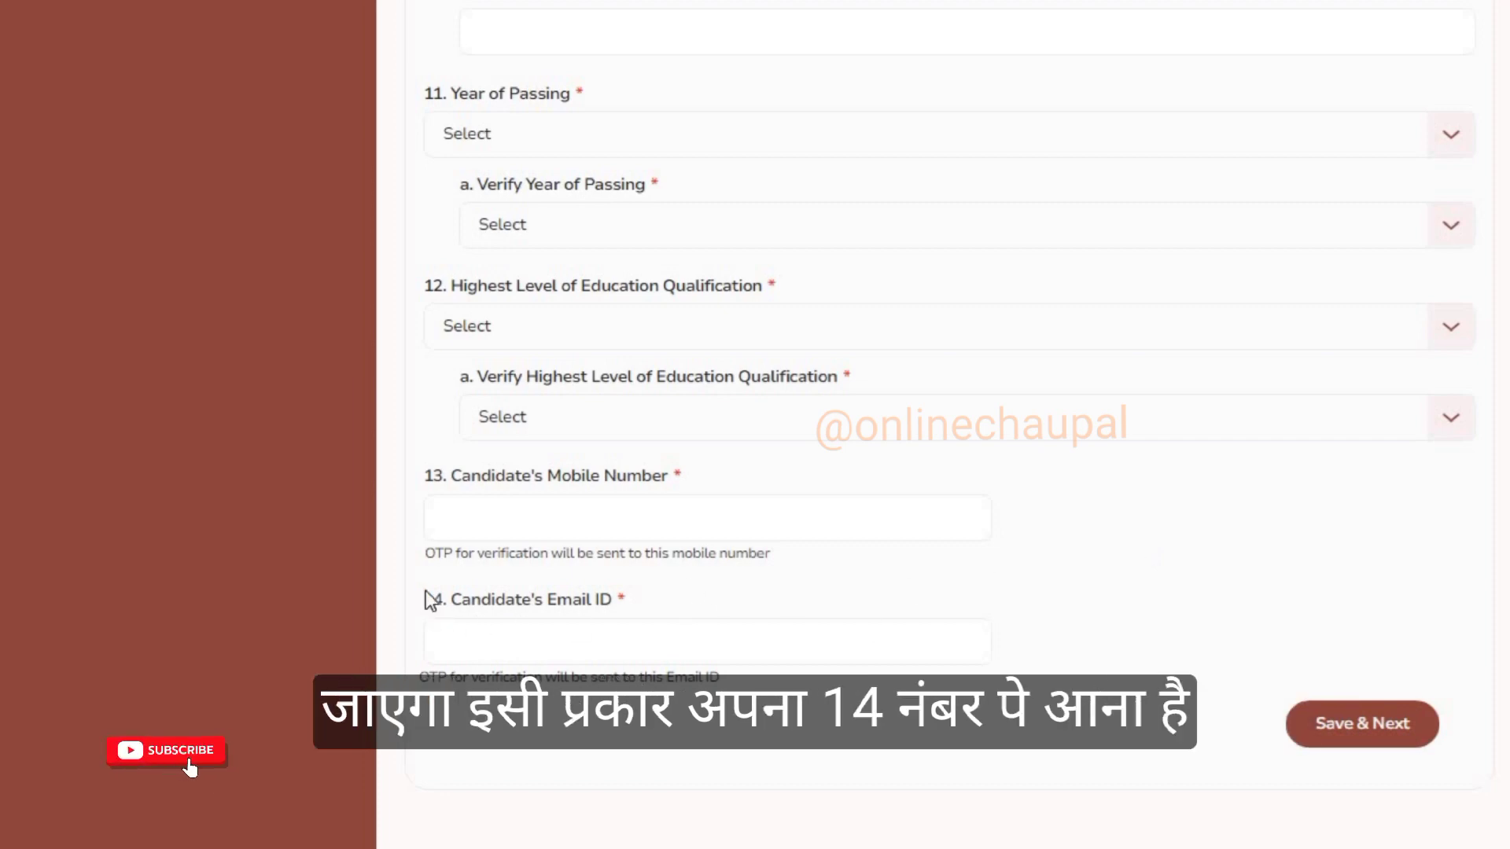
{"action": "left_click_drag", "start_coordinate": [426, 599], "coordinate": [640, 599]}
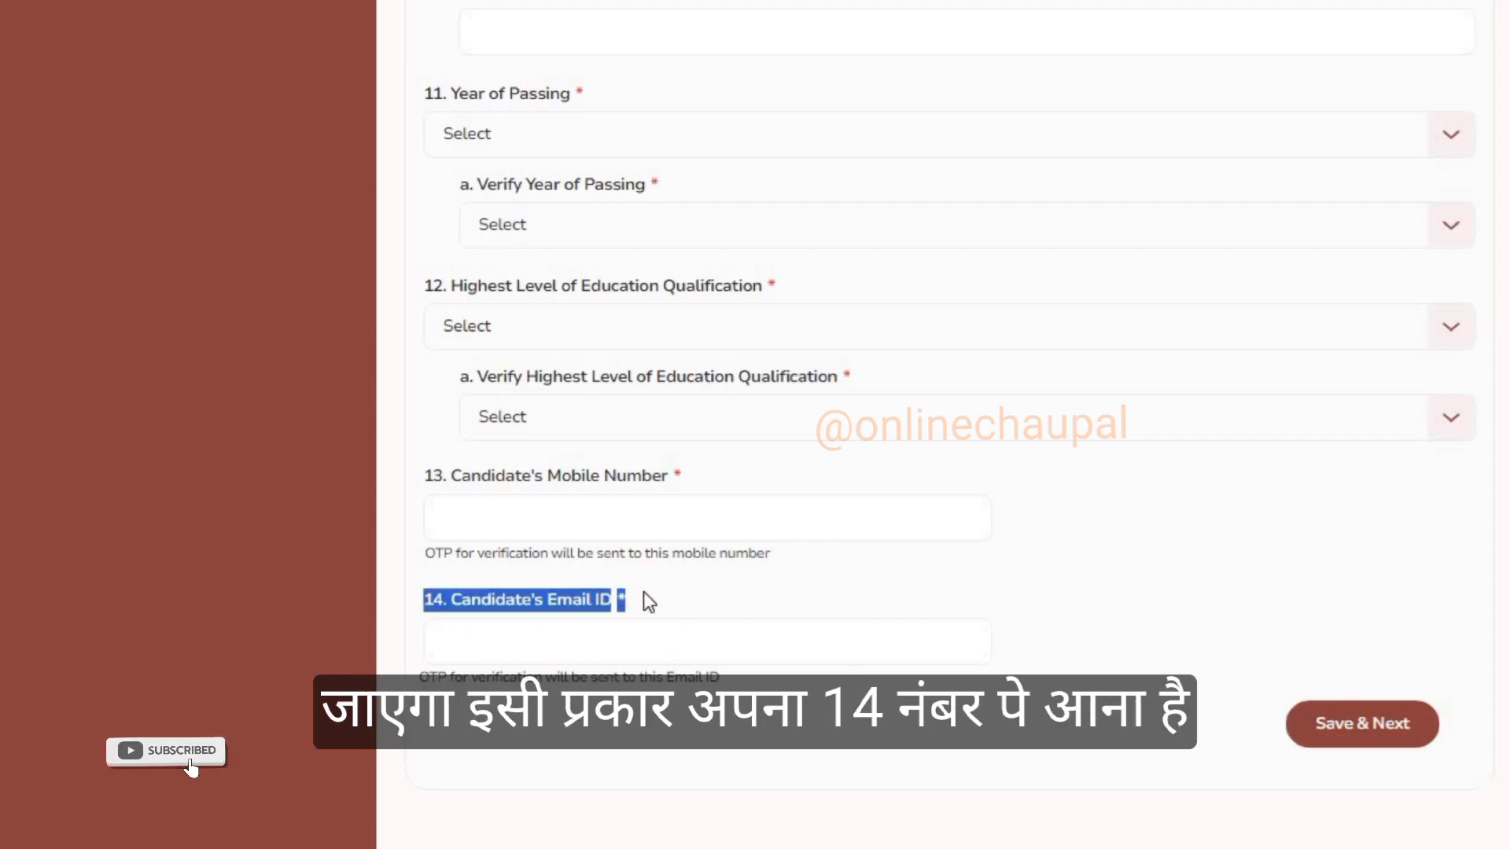
{"action": "left_click", "coordinate": [1130, 596]}
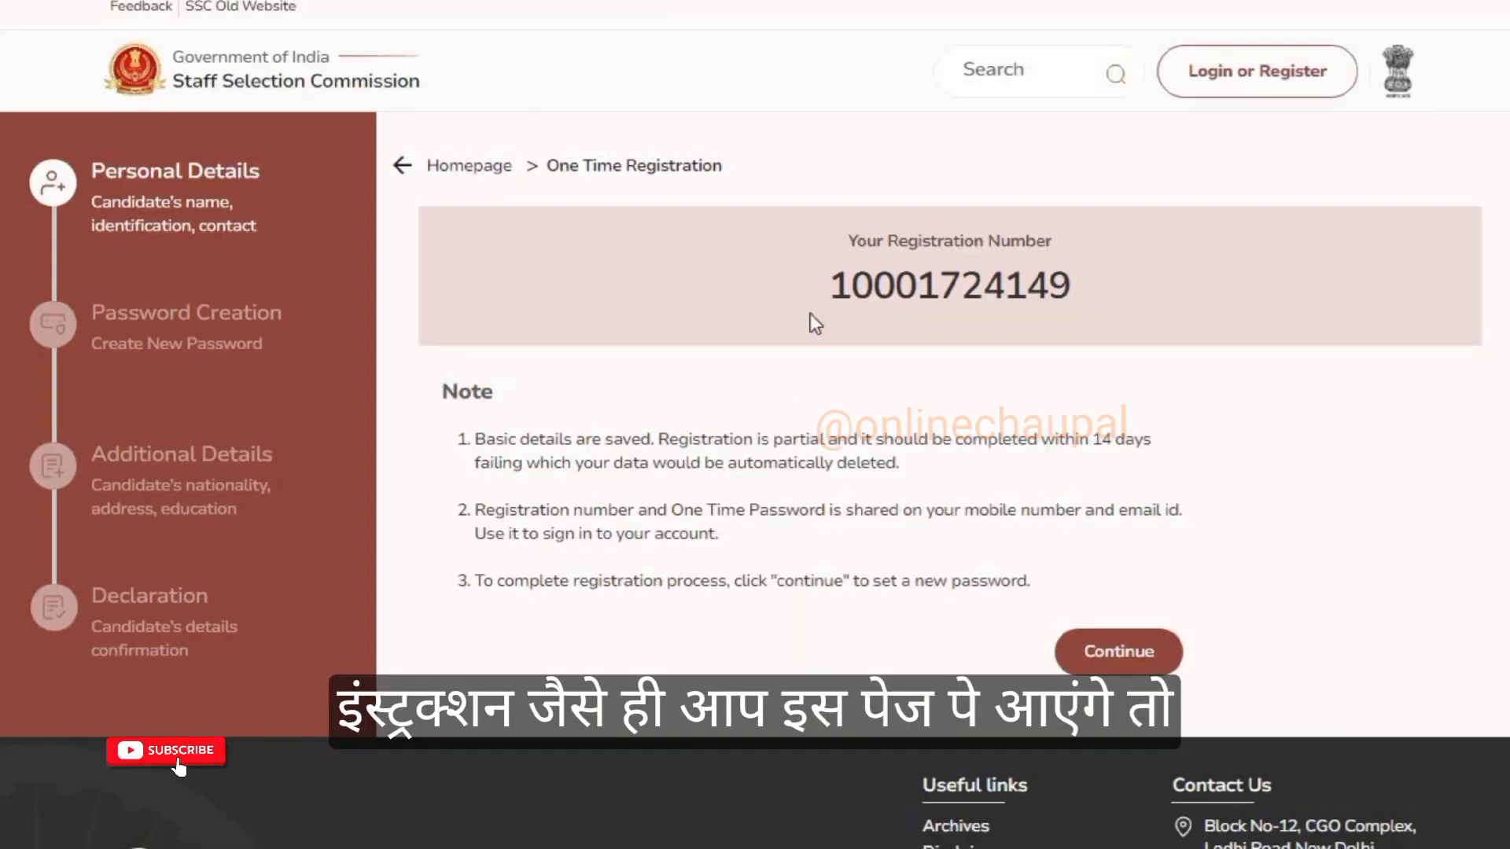
Step: Review the issued registration number and the notes on partial registration, and continue to the candidate sign-in page
{"action": "left_click_drag", "start_coordinate": [810, 239], "coordinate": [1074, 286]}
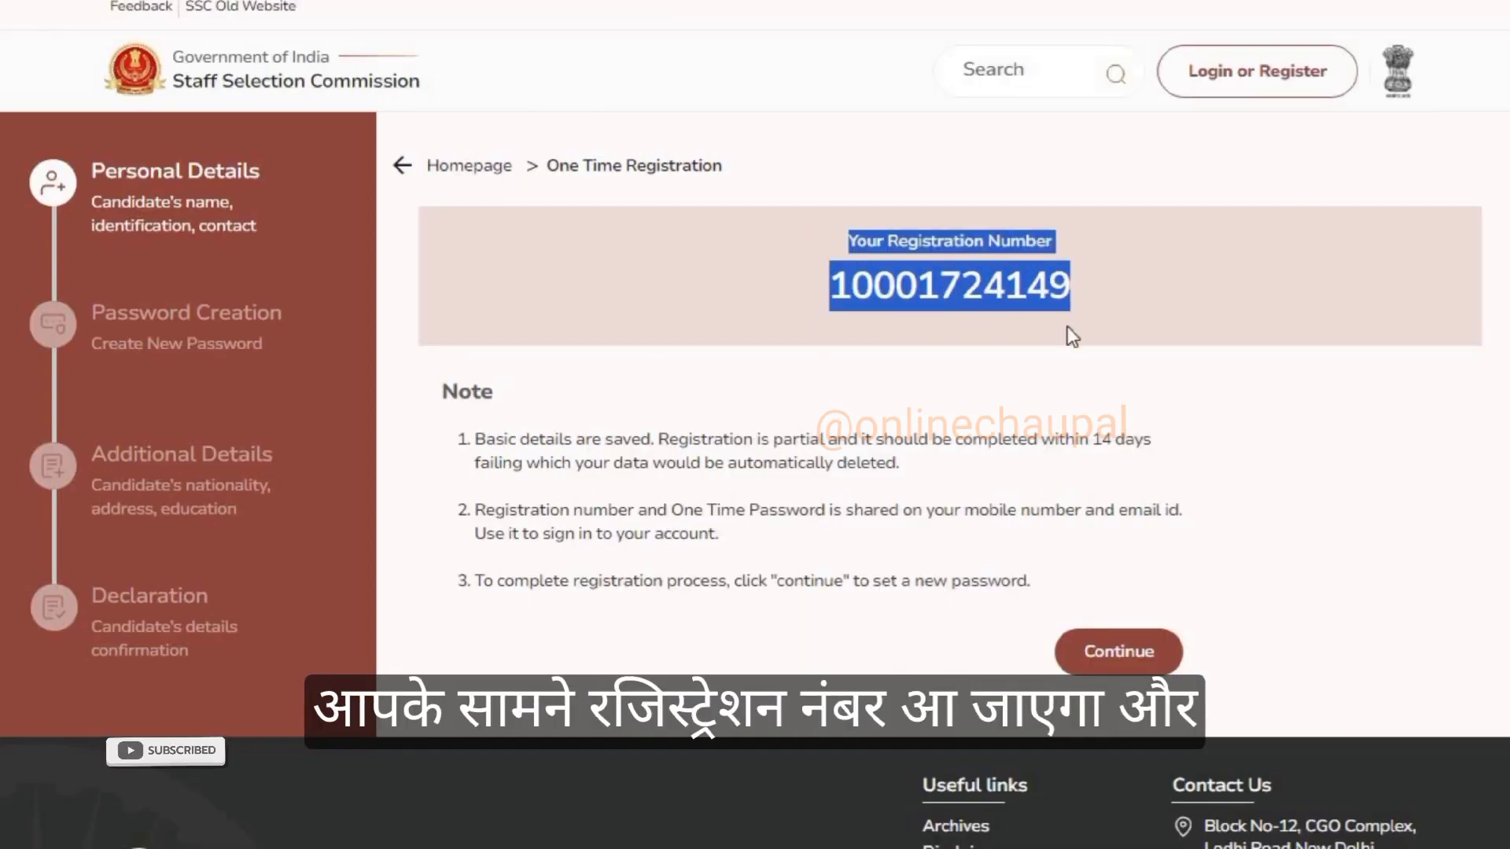
{"action": "left_click_drag", "start_coordinate": [459, 392], "coordinate": [925, 580]}
{"action": "left_click", "coordinate": [1299, 548]}
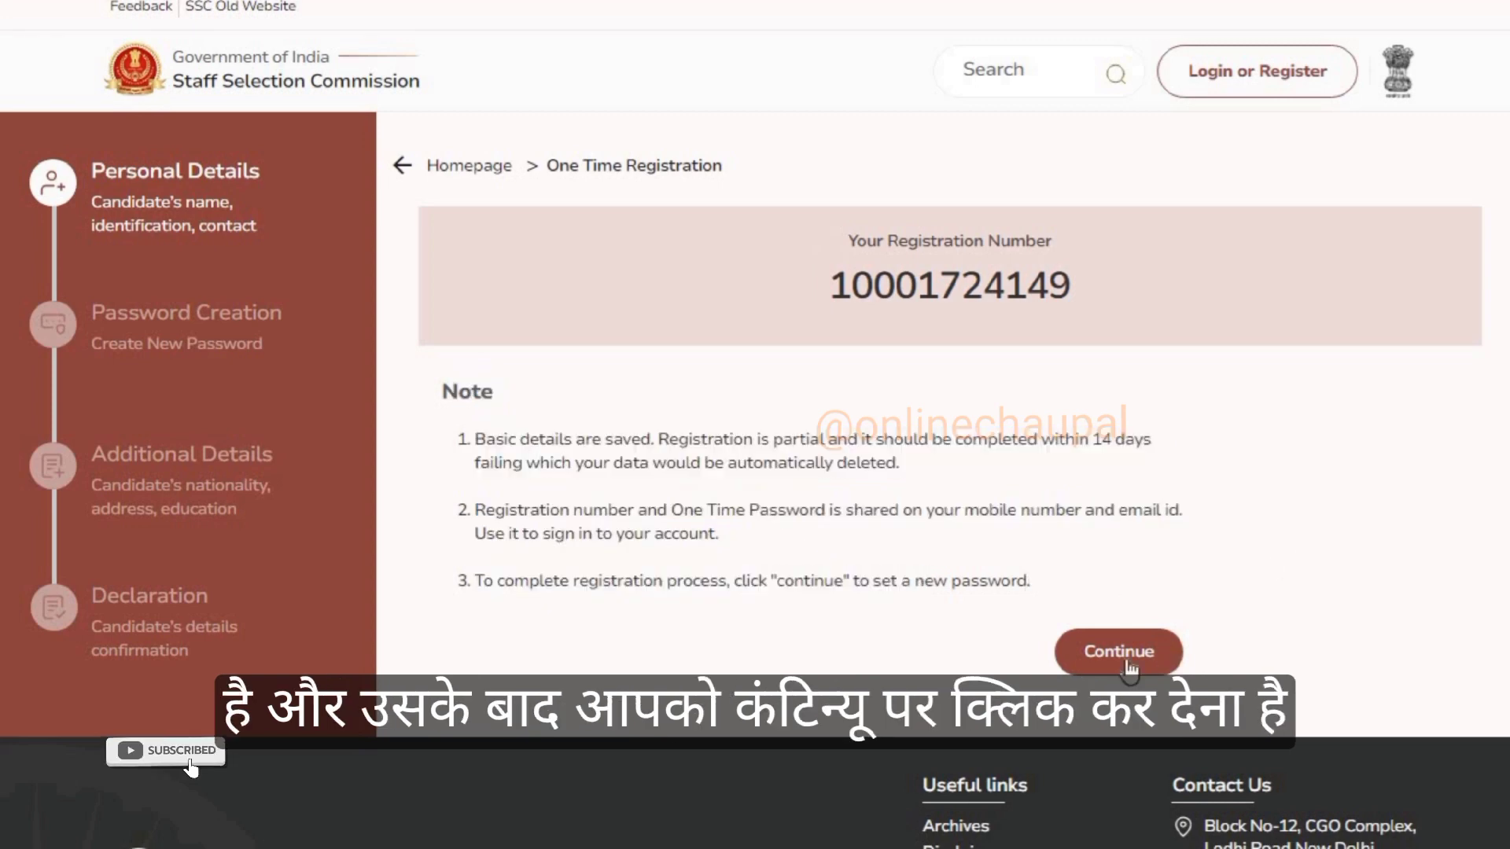
{"action": "left_click", "coordinate": [1110, 667]}
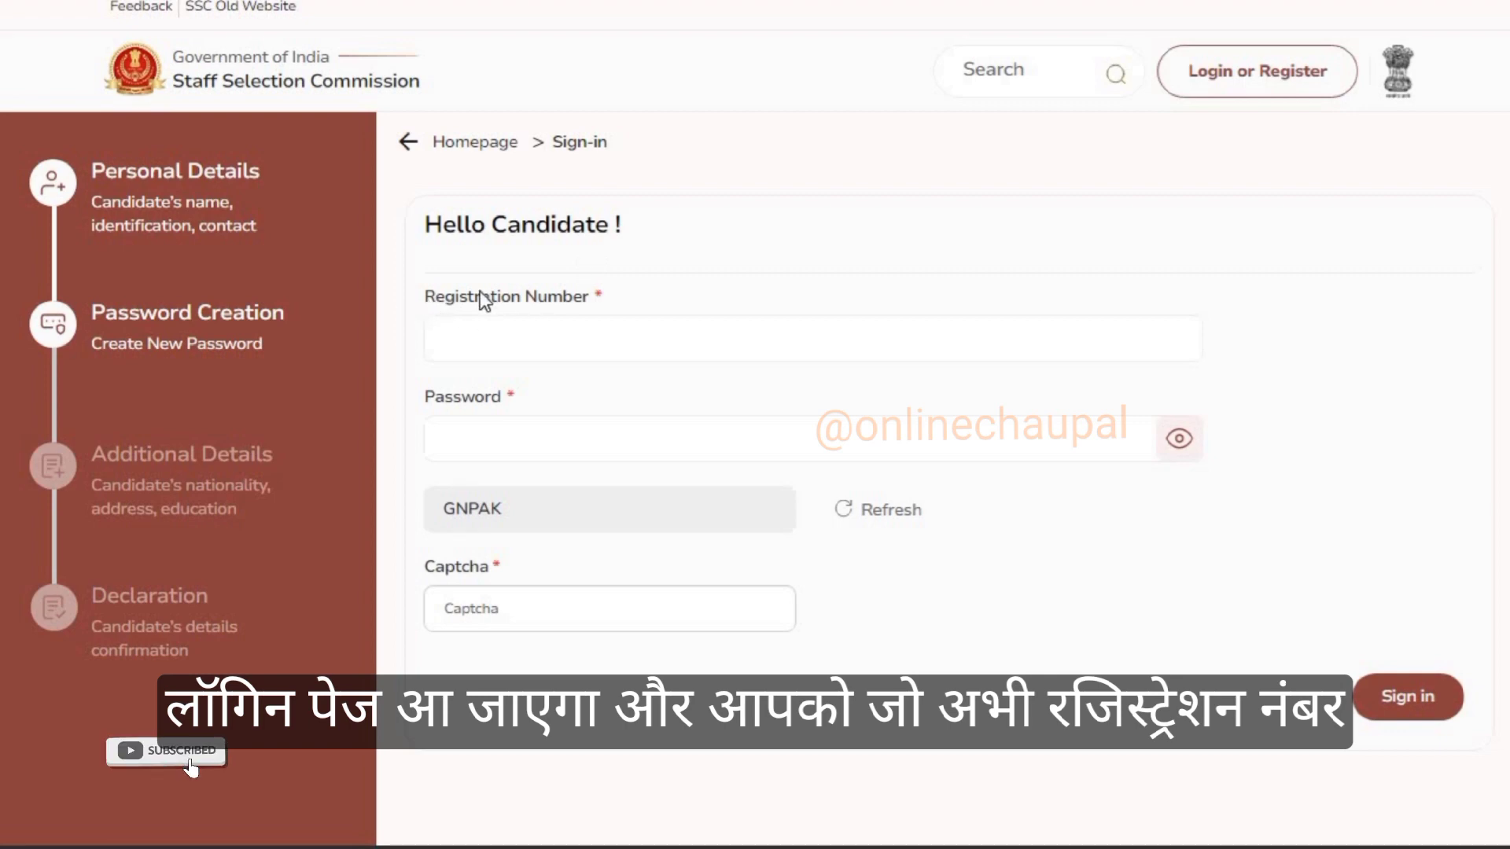
Step: Examine the Registration Number, Password and Captcha fields on the candidate sign-in form
{"action": "left_click_drag", "start_coordinate": [424, 299], "coordinate": [619, 299]}
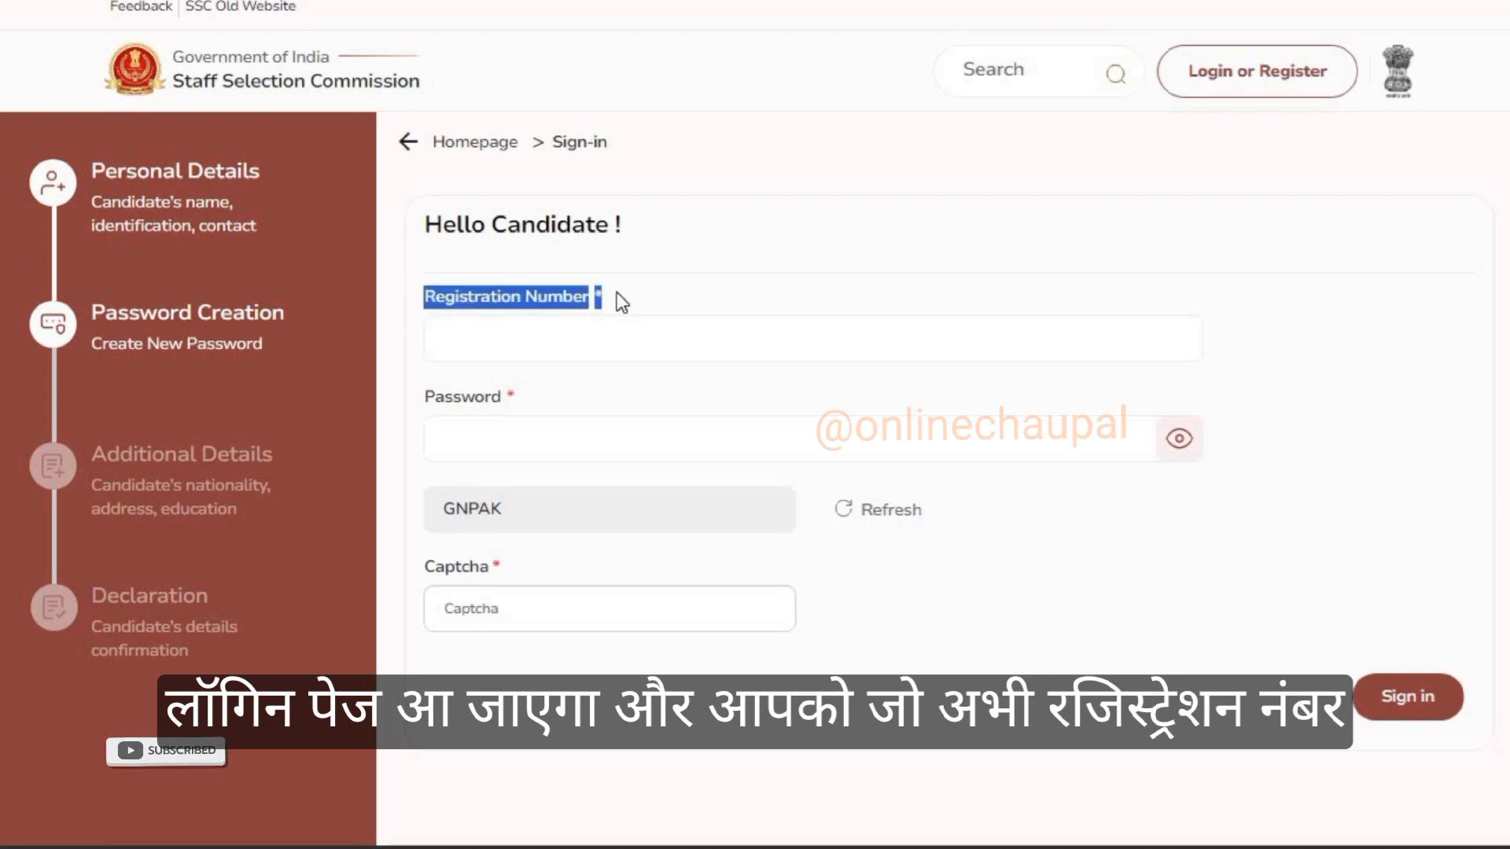
{"action": "left_click", "coordinate": [516, 336]}
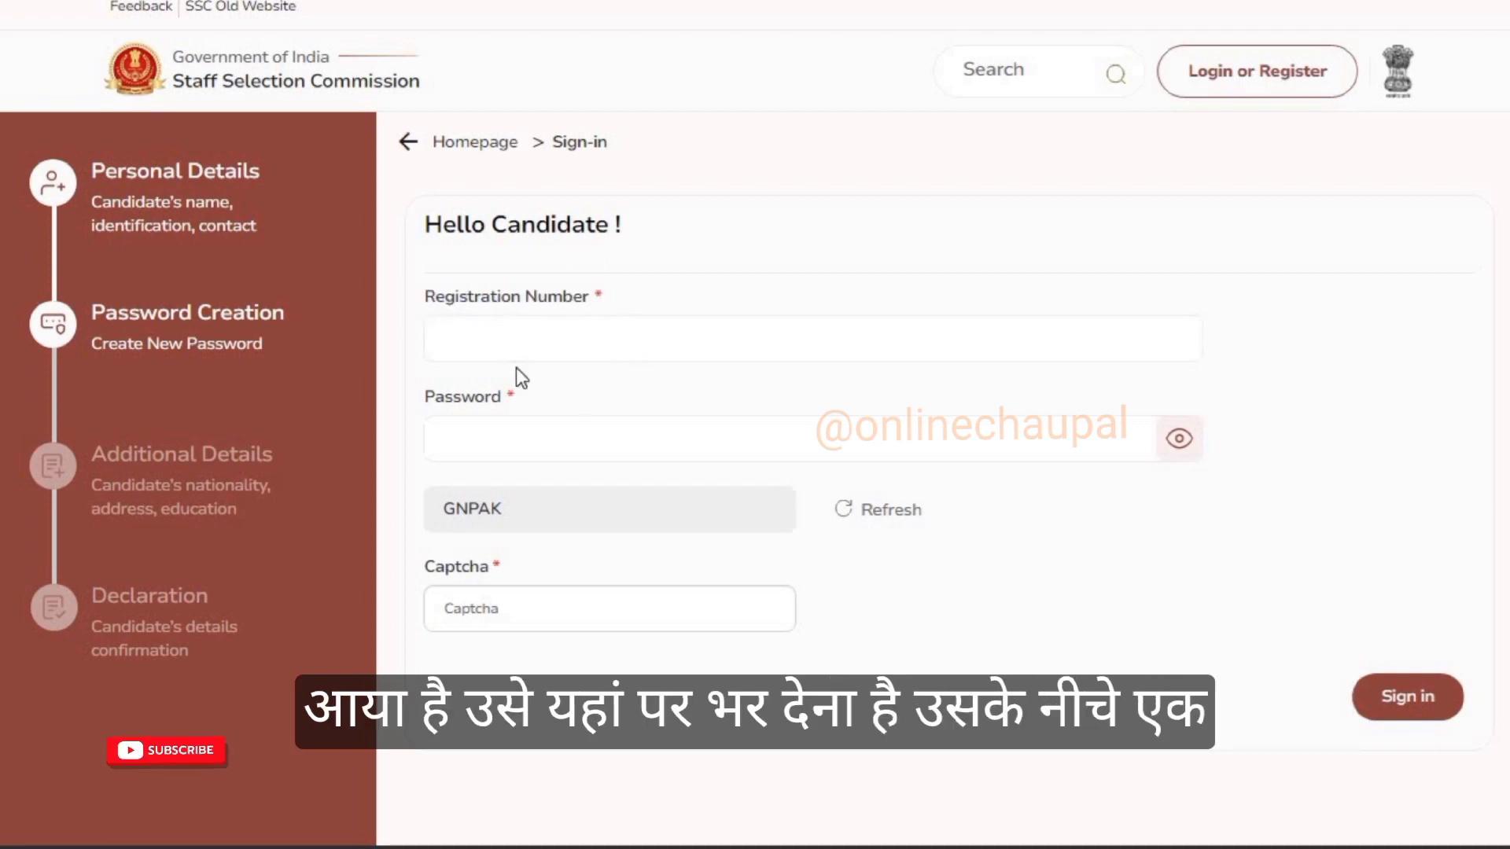
{"action": "left_click", "coordinate": [493, 445]}
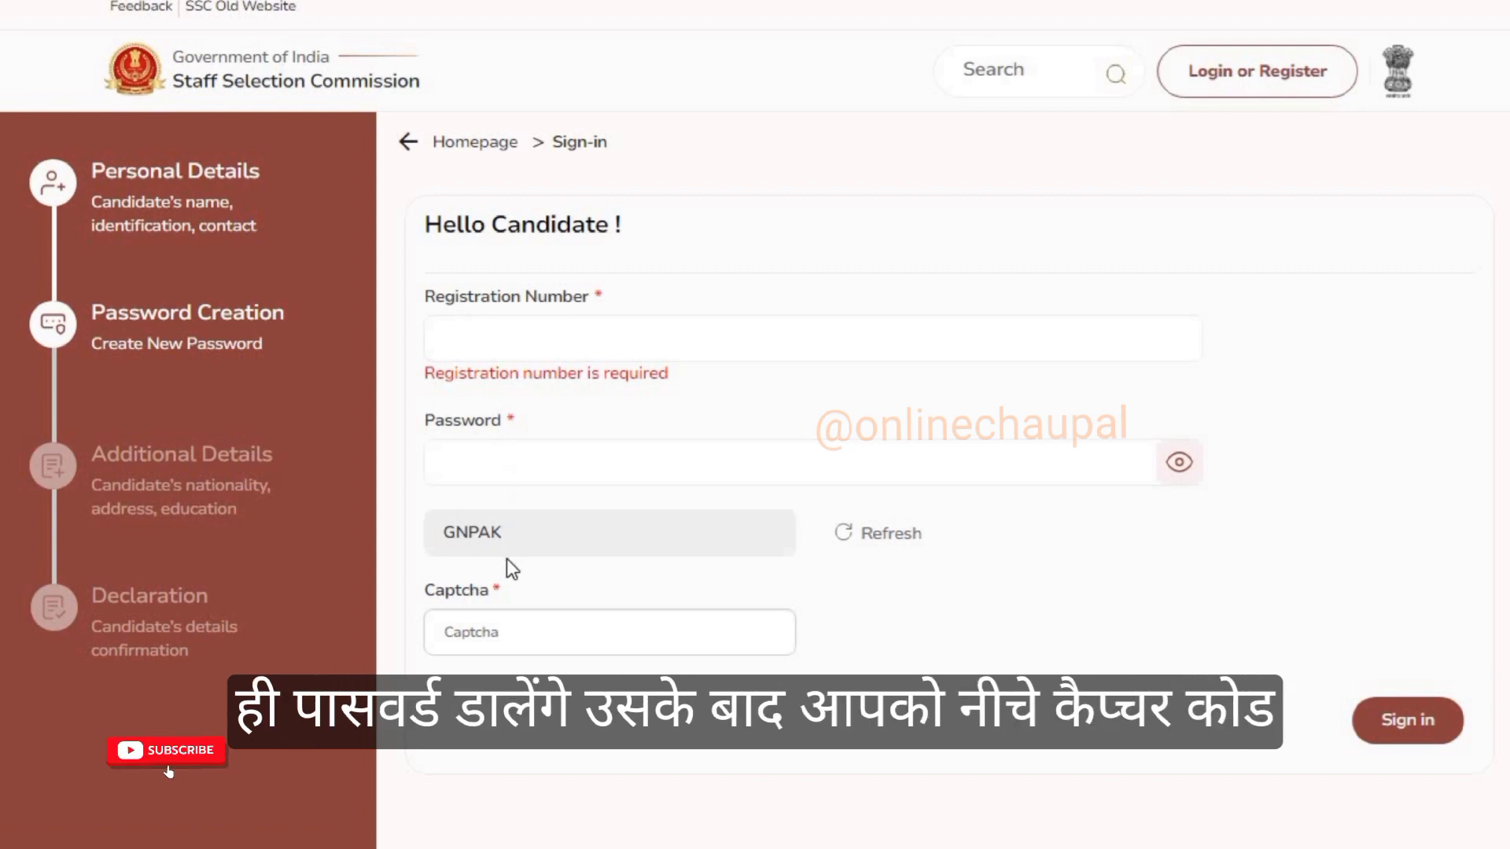
{"action": "left_click", "coordinate": [513, 633]}
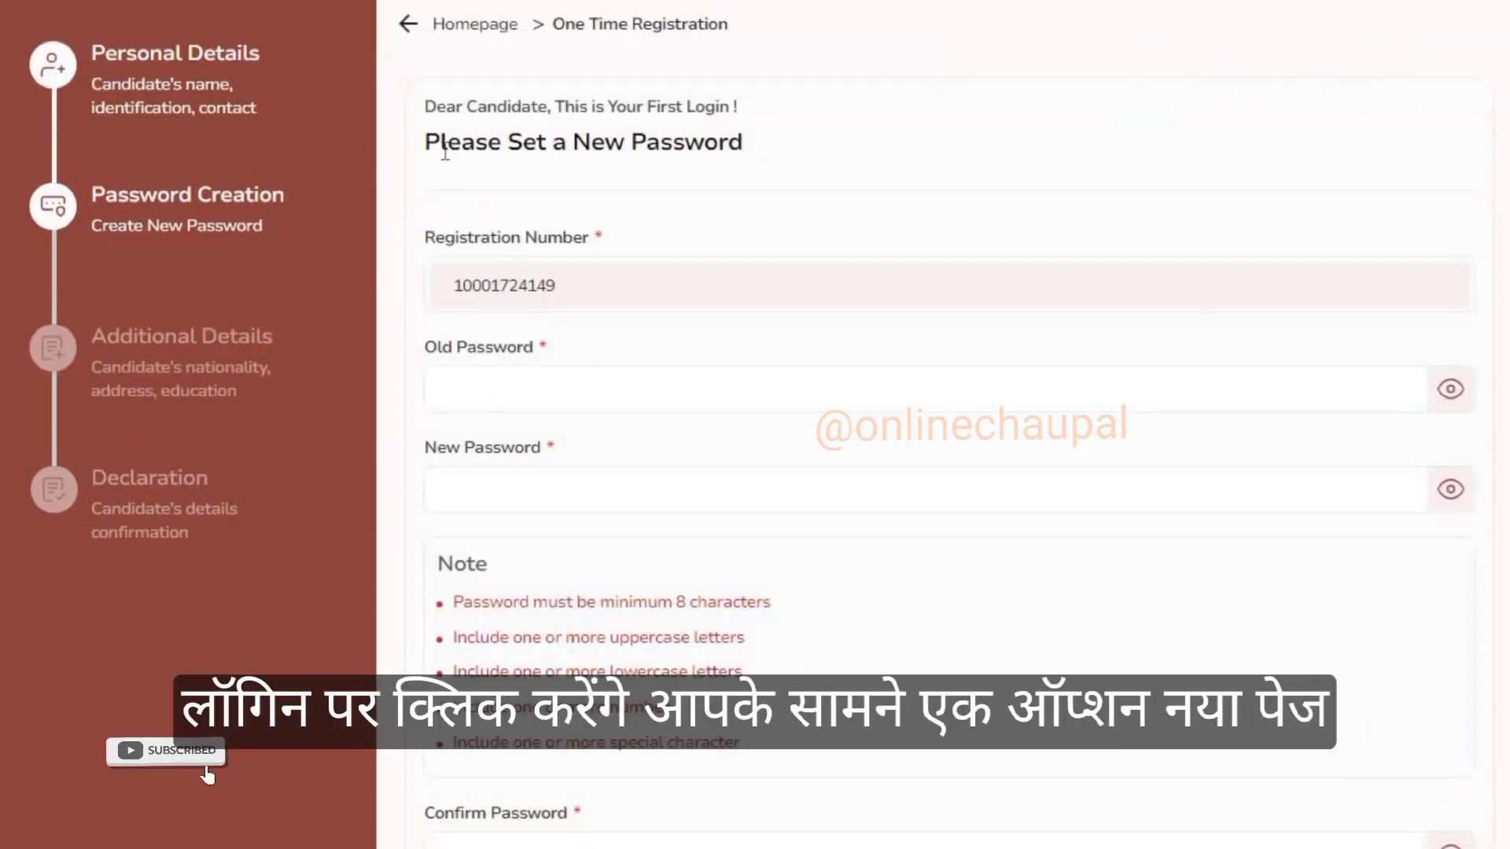
Step: Examine the Registration Number, Old Password and New Password fields on the first-login password form
{"action": "left_click_drag", "start_coordinate": [425, 144], "coordinate": [748, 162]}
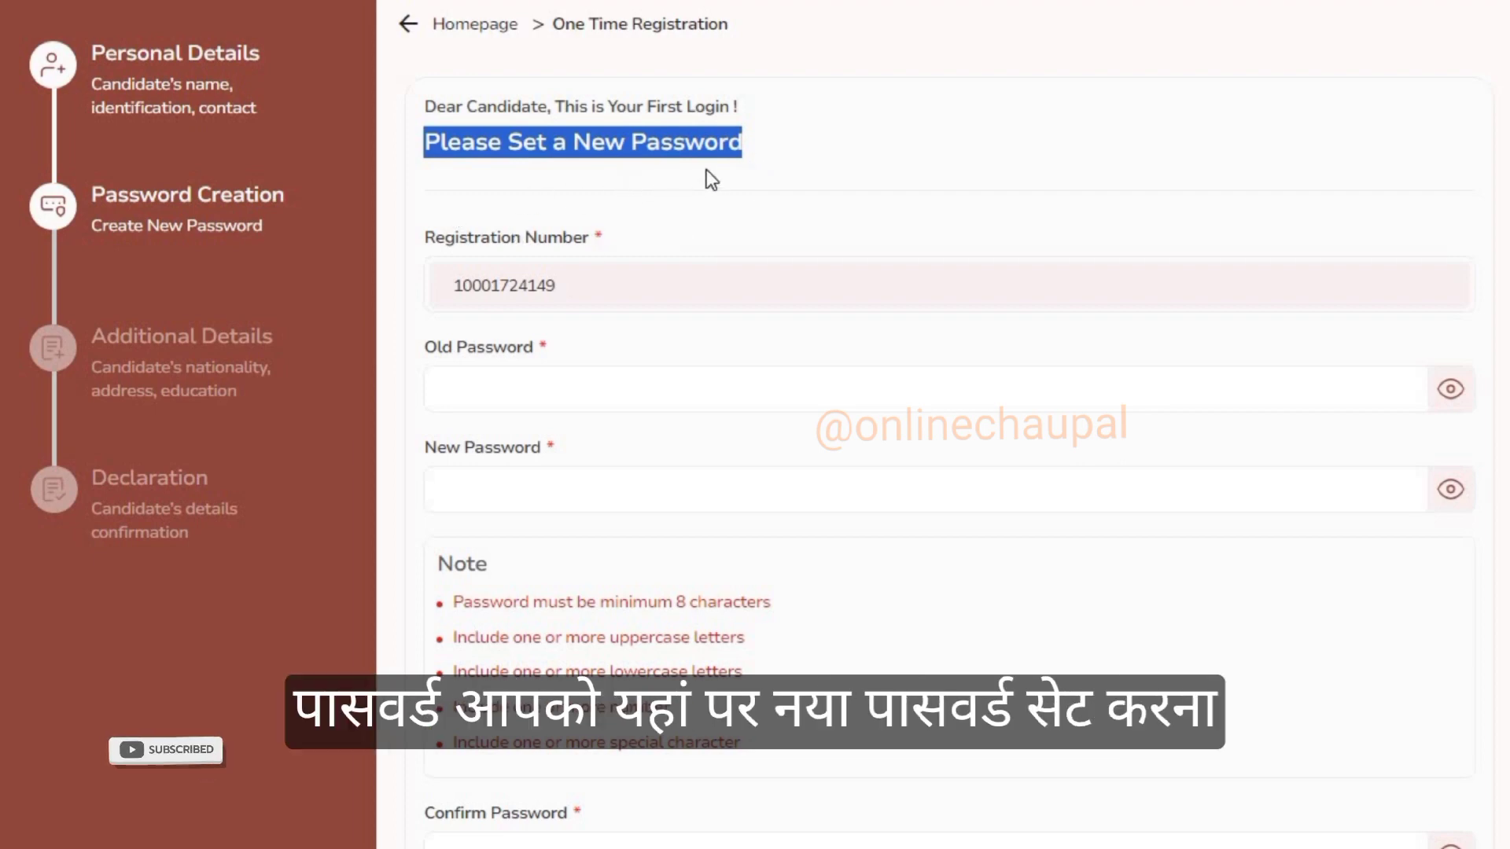
{"action": "left_click_drag", "start_coordinate": [422, 234], "coordinate": [596, 234]}
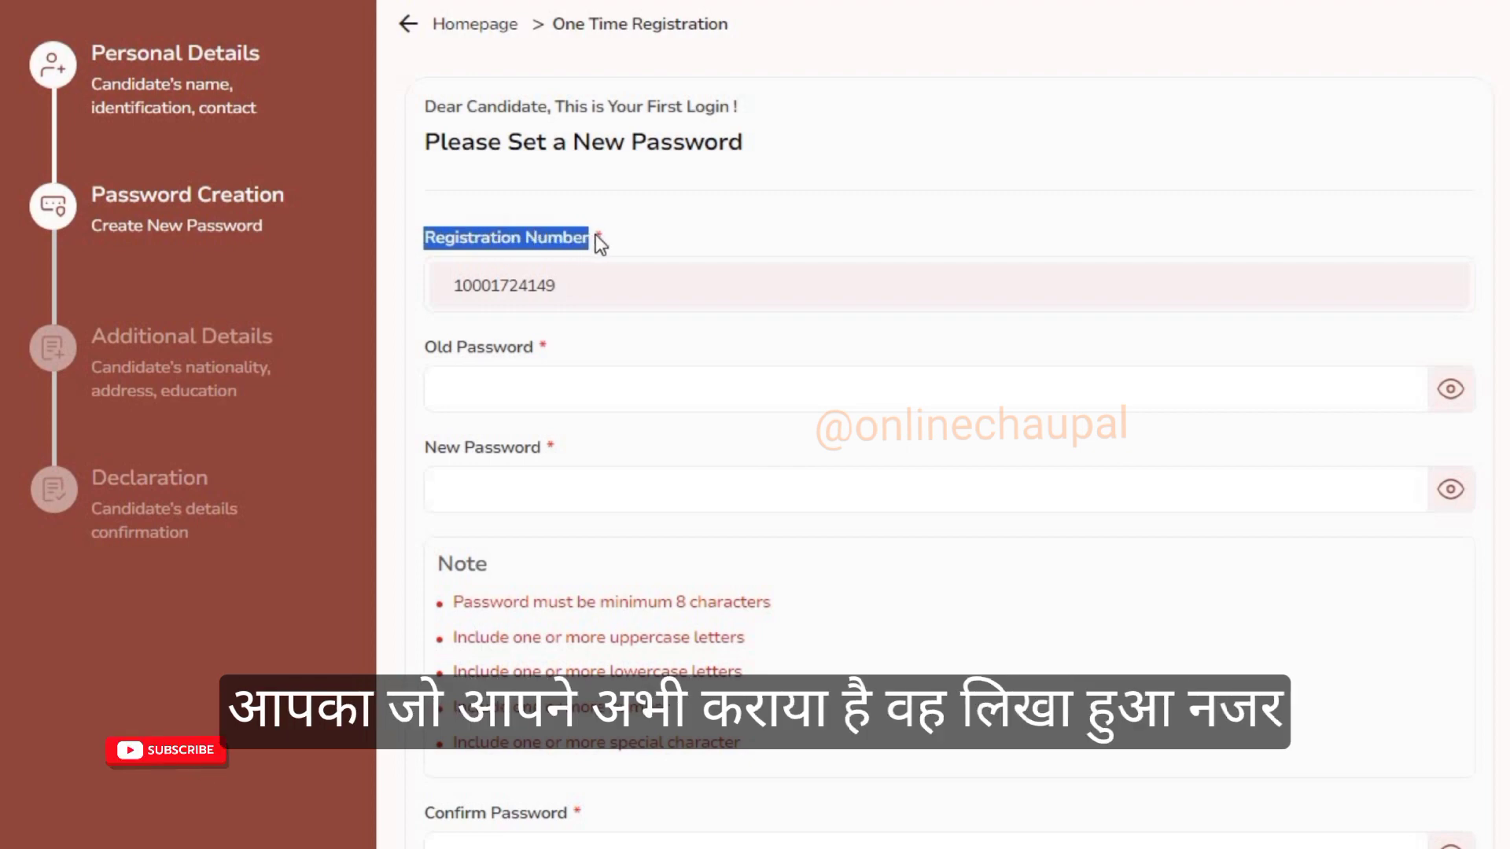
{"action": "left_click", "coordinate": [836, 315]}
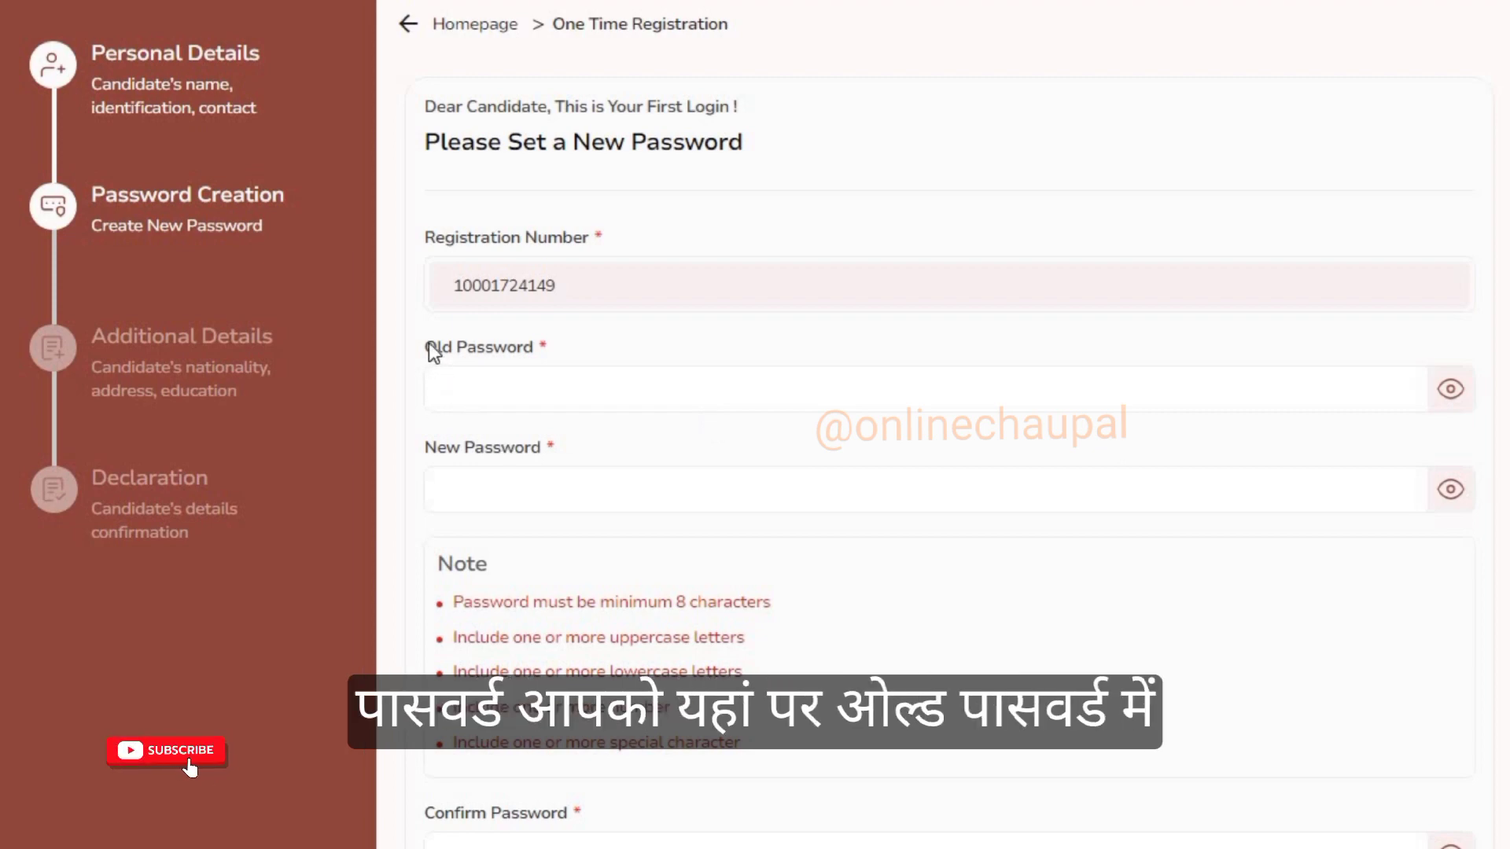
{"action": "left_click_drag", "start_coordinate": [428, 347], "coordinate": [549, 346]}
{"action": "left_click", "coordinate": [472, 389]}
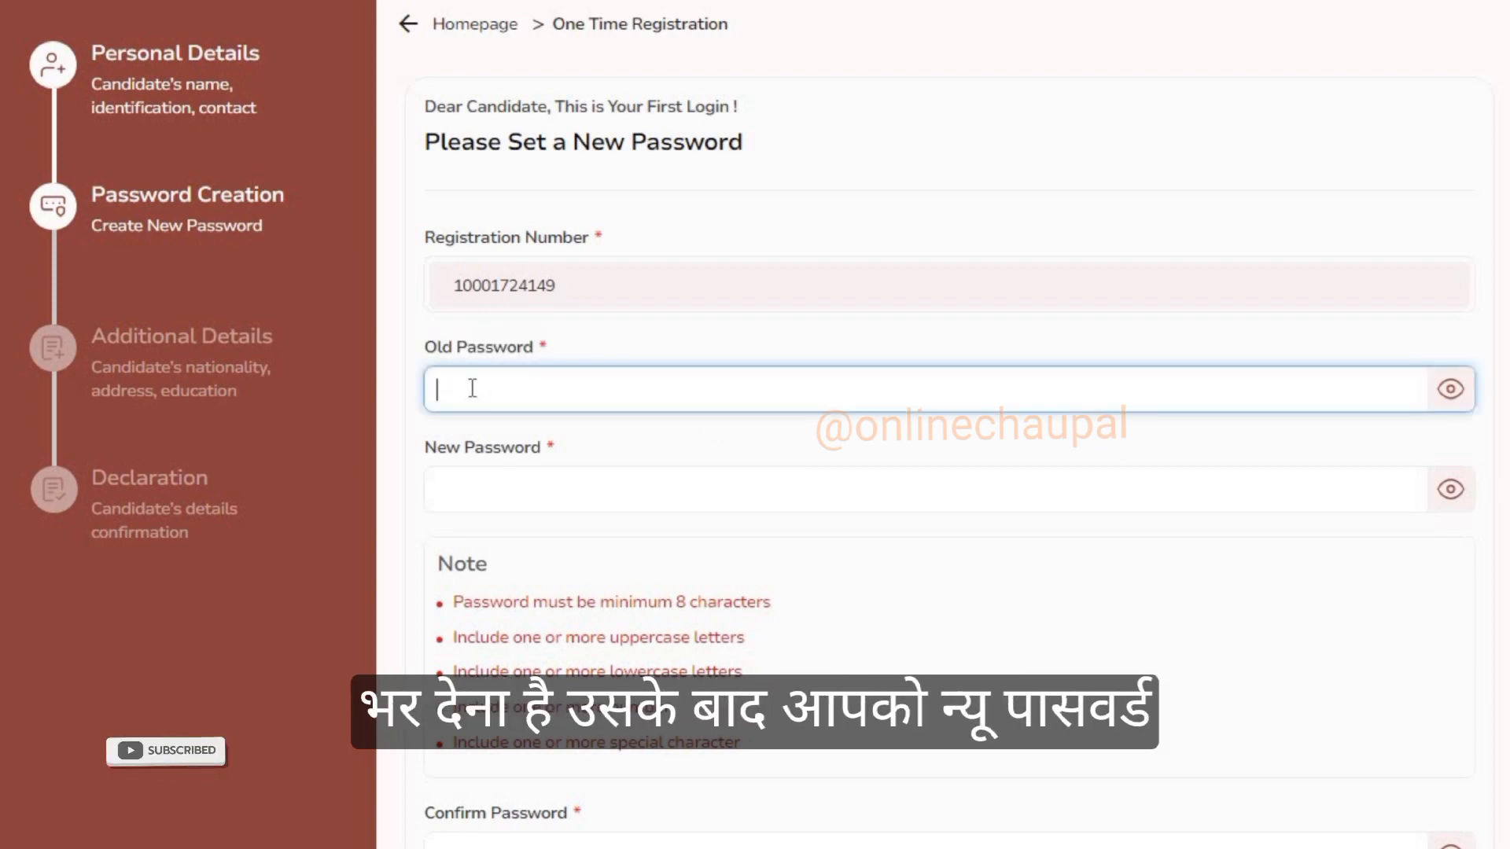
{"action": "left_click", "coordinate": [458, 489]}
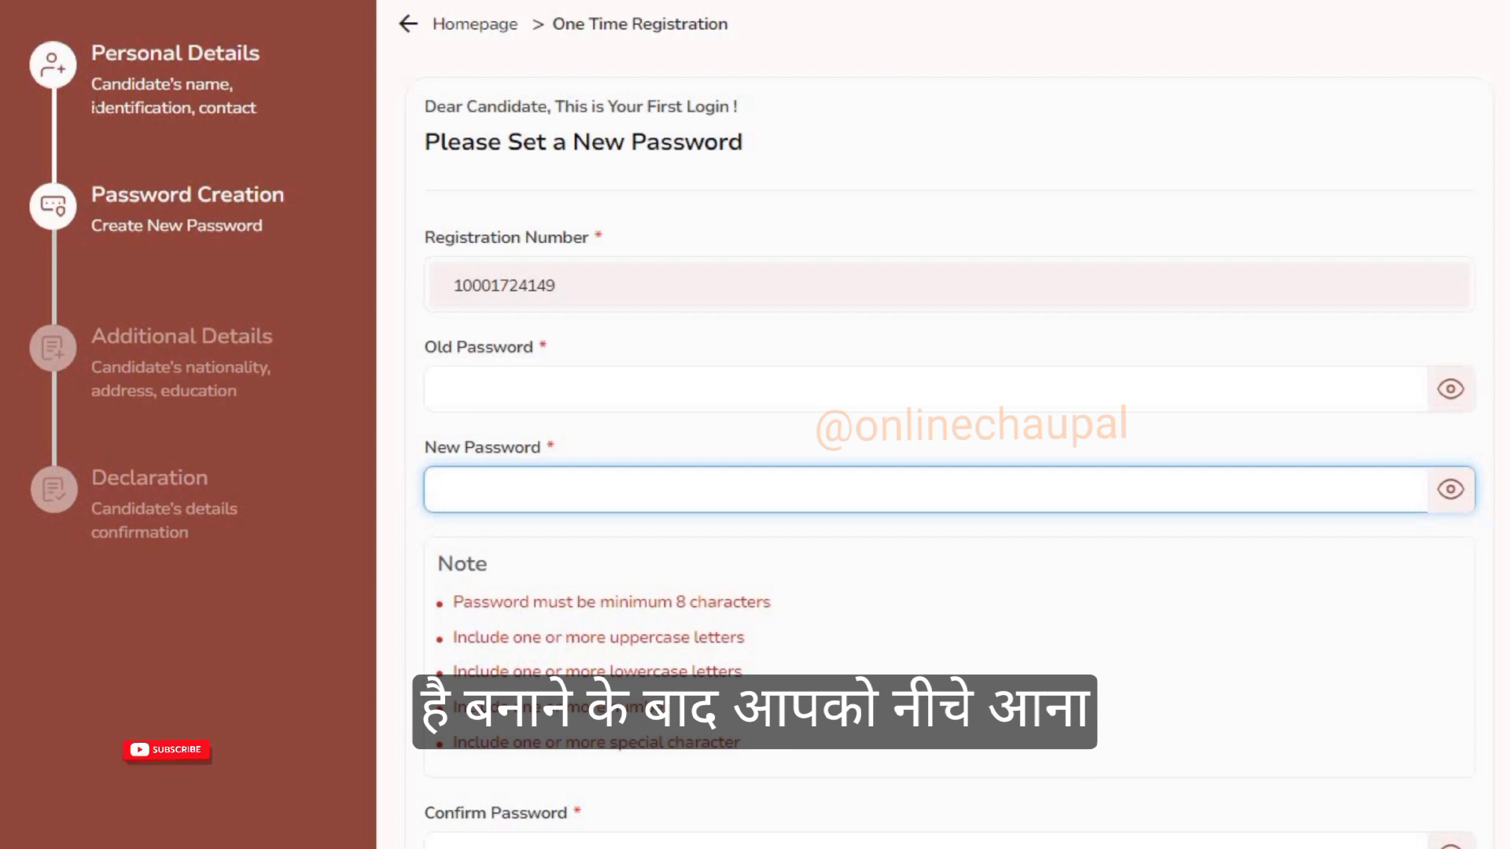
Step: Examine the Confirm Password field and the Security Questions section of the password form
{"action": "scroll", "coordinate": [470, 180], "scroll_direction": "down", "scroll_amount": 8}
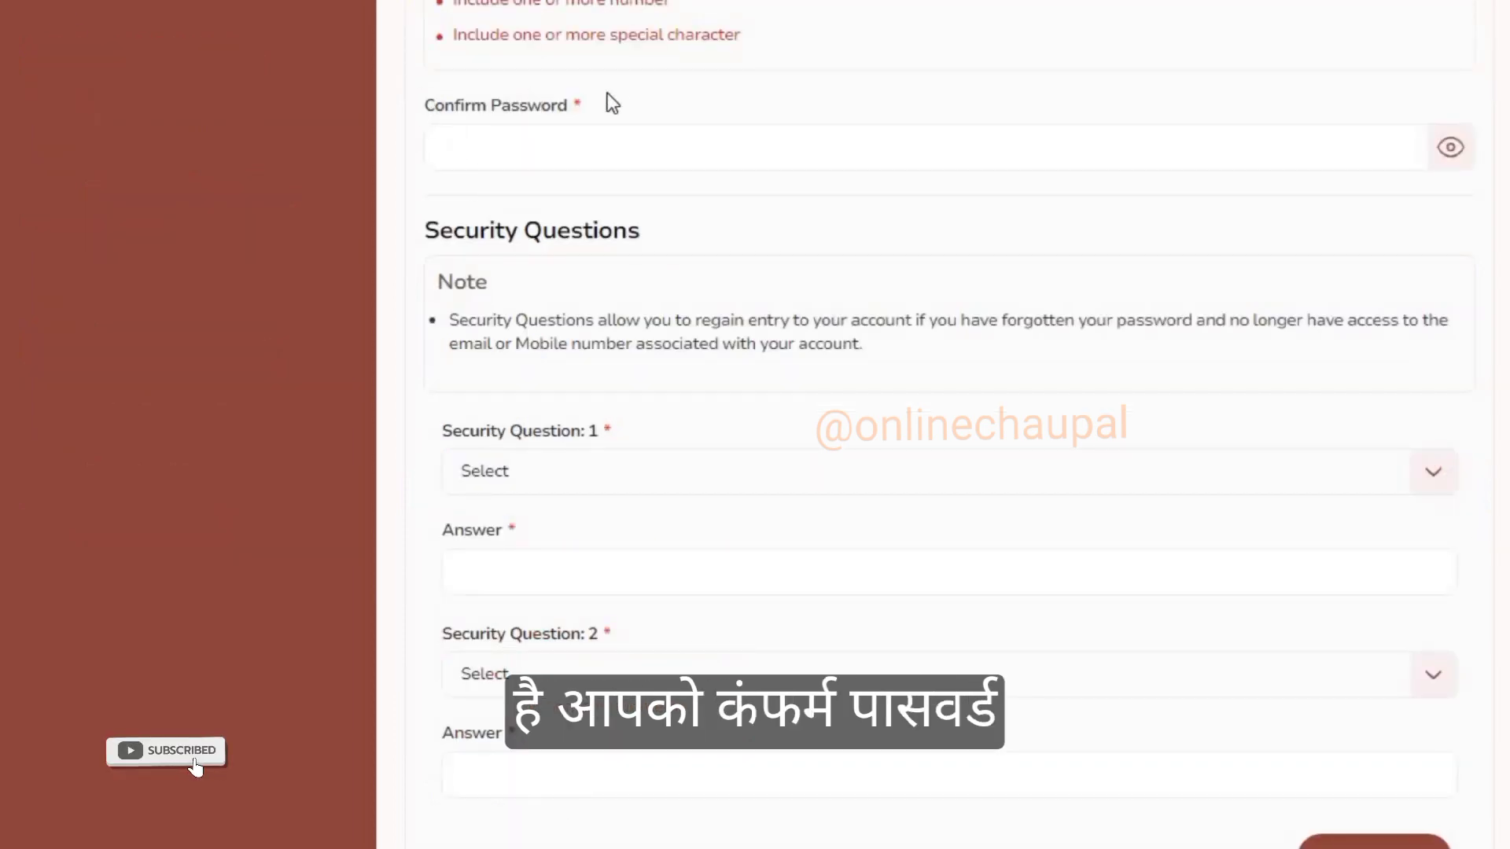
{"action": "triple_click", "coordinate": [616, 104]}
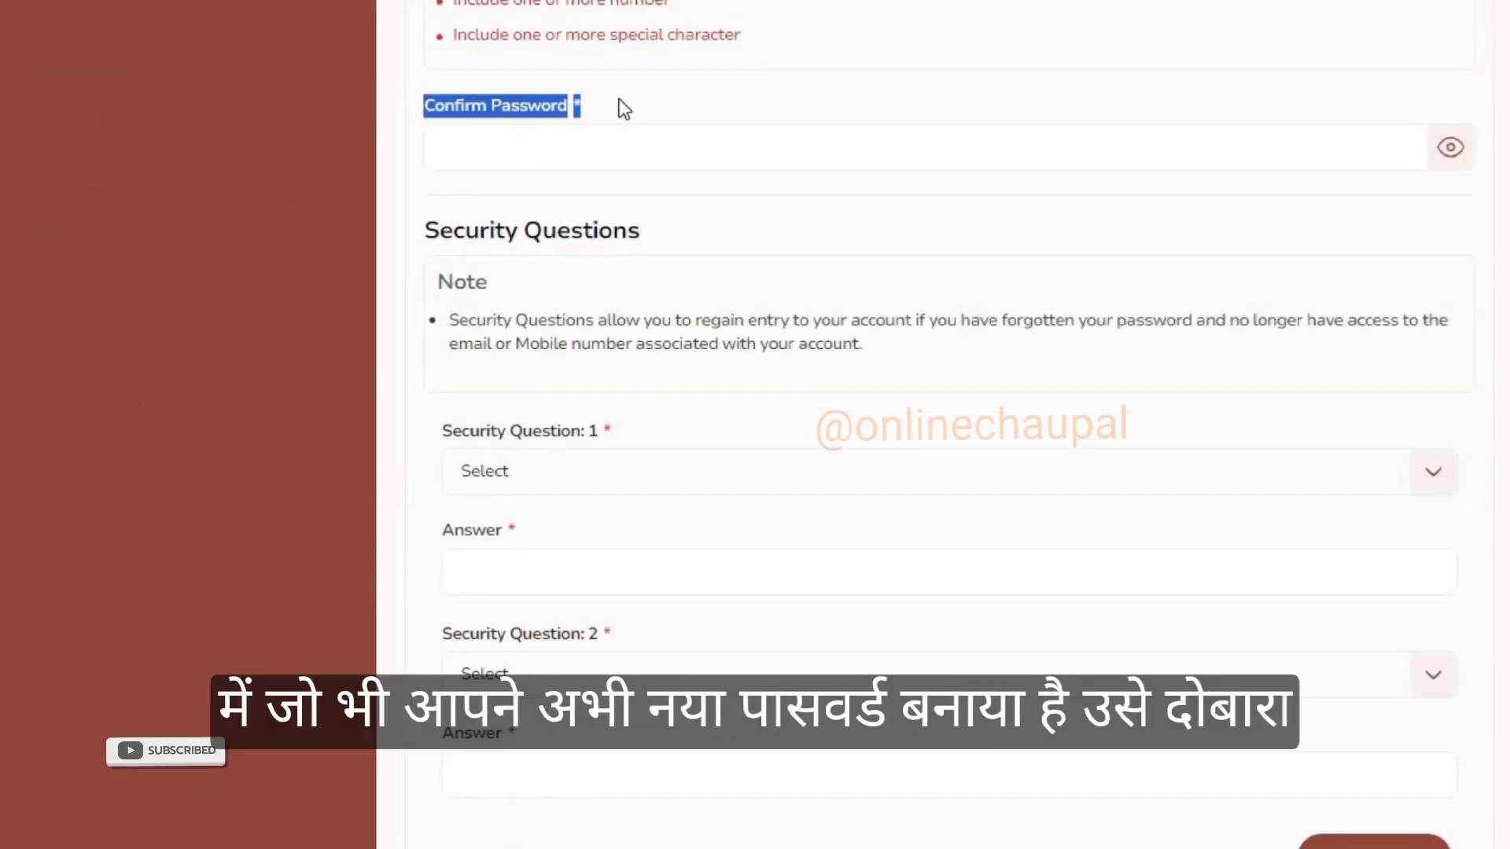
{"action": "left_click", "coordinate": [445, 216]}
{"action": "left_click", "coordinate": [467, 146]}
{"action": "triple_click", "coordinate": [532, 231]}
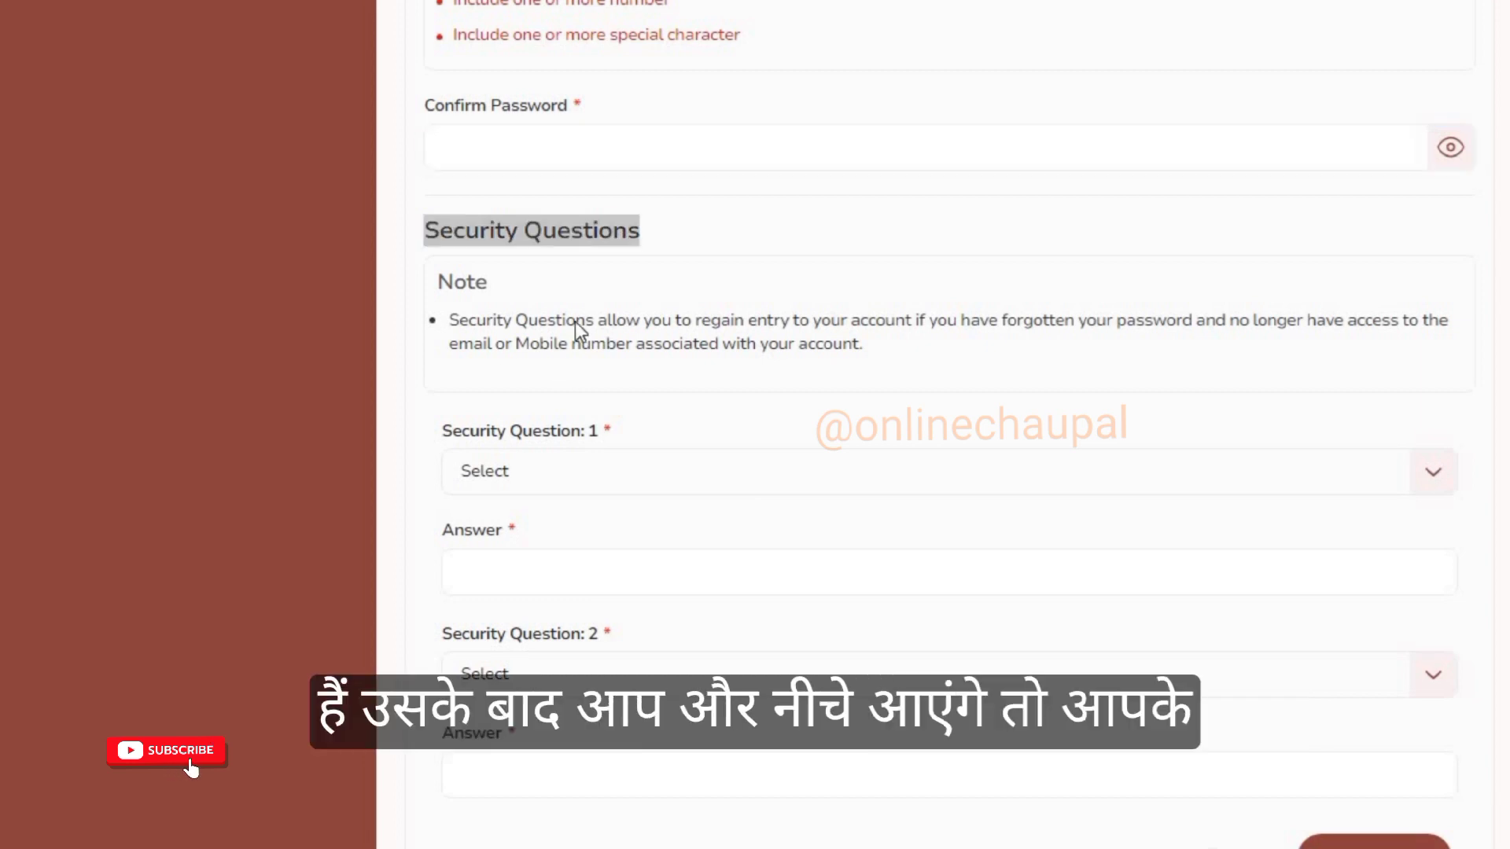
{"action": "left_click", "coordinate": [426, 232]}
{"action": "left_click_drag", "start_coordinate": [426, 232], "coordinate": [648, 239]}
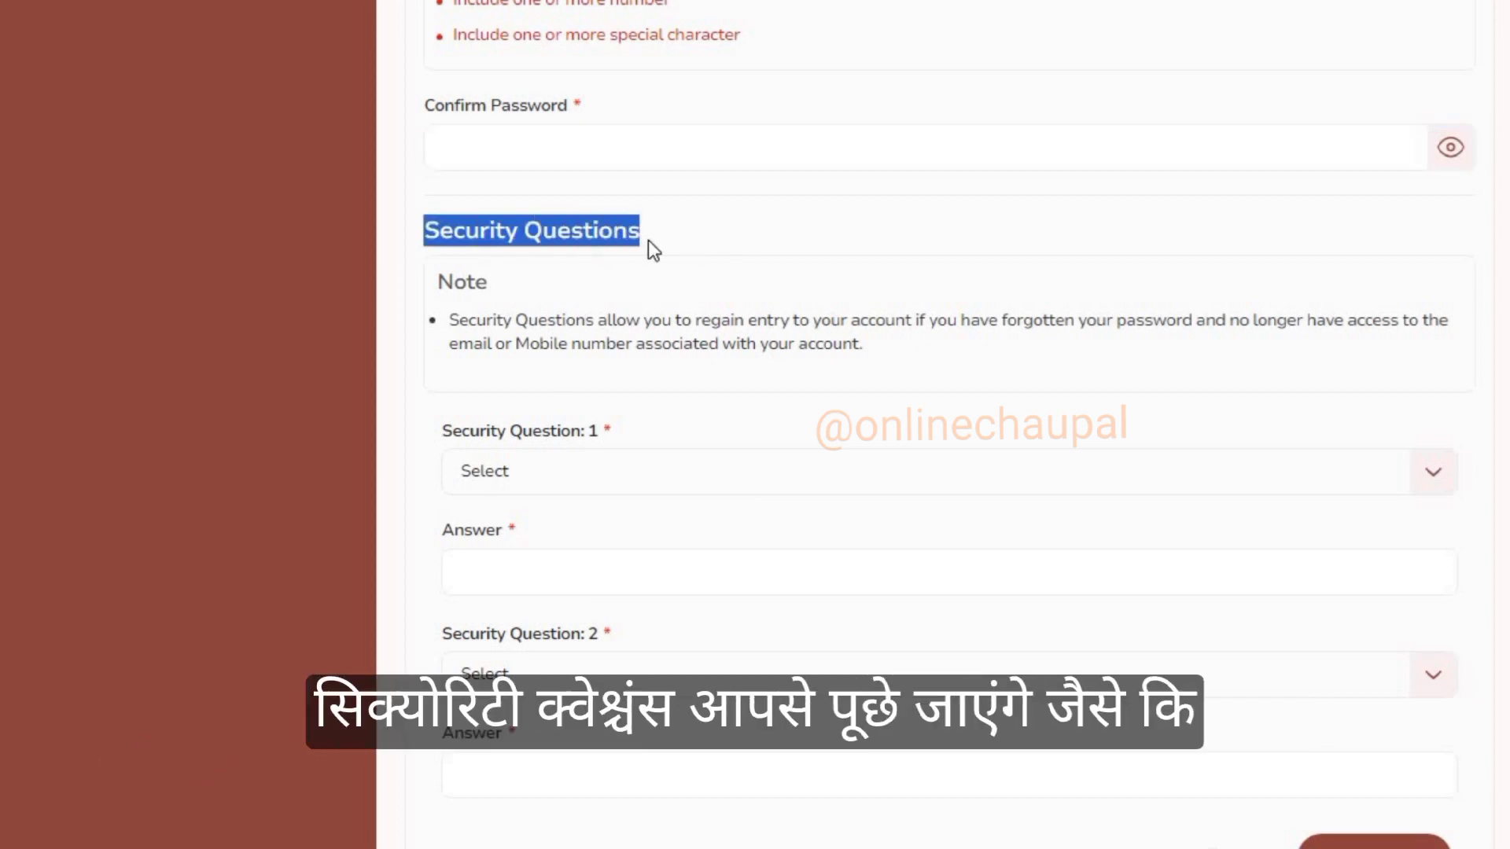
Step: Choose "What city were you born in?" as Security Question 1 and activate its Answer field
{"action": "triple_click", "coordinate": [556, 431]}
{"action": "left_click", "coordinate": [549, 470]}
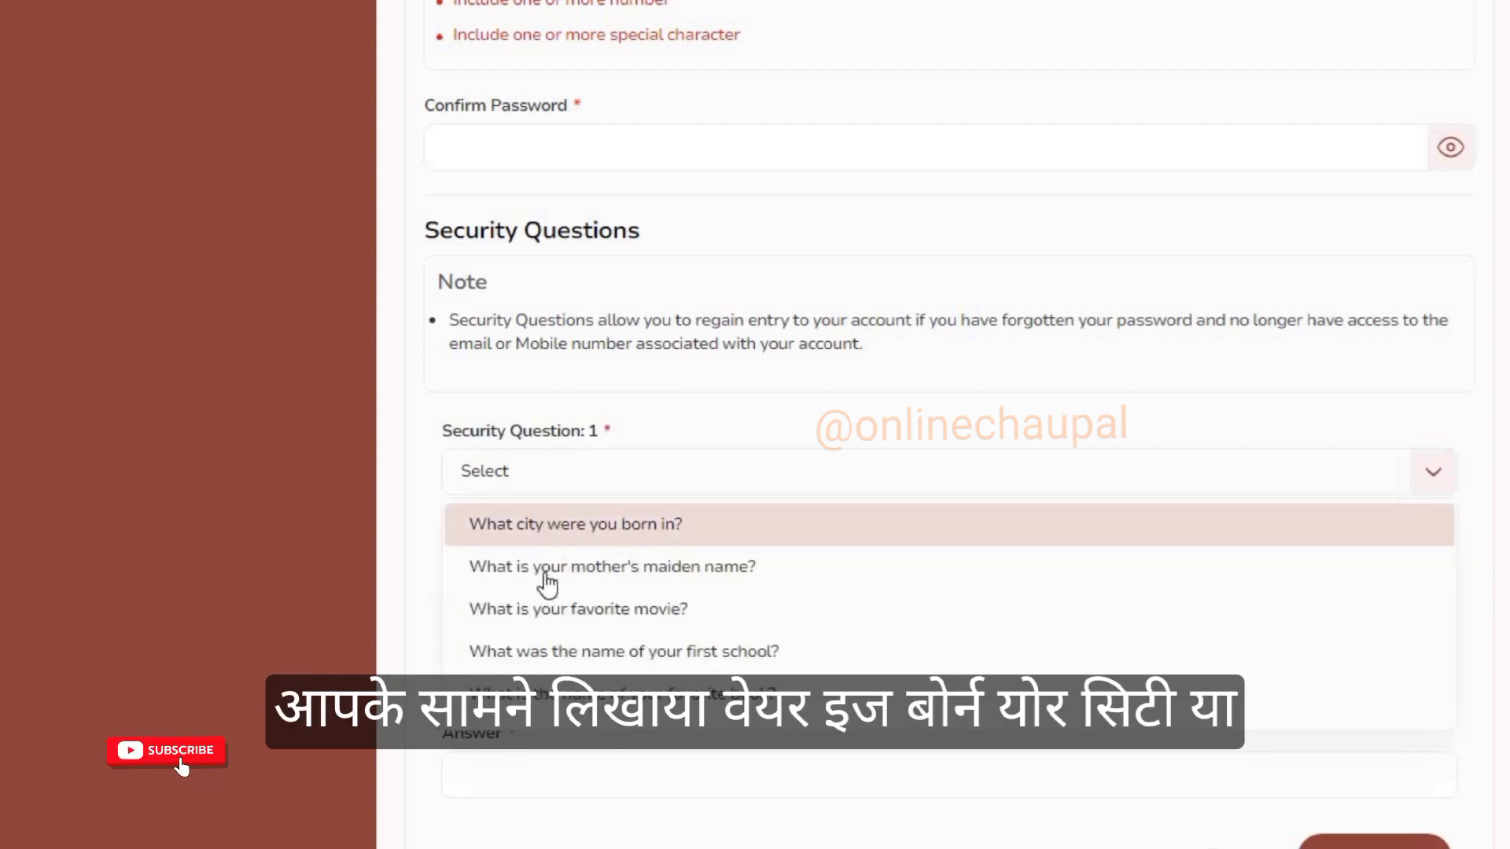
{"action": "left_click", "coordinate": [576, 523]}
{"action": "left_click_drag", "start_coordinate": [447, 530], "coordinate": [542, 527]}
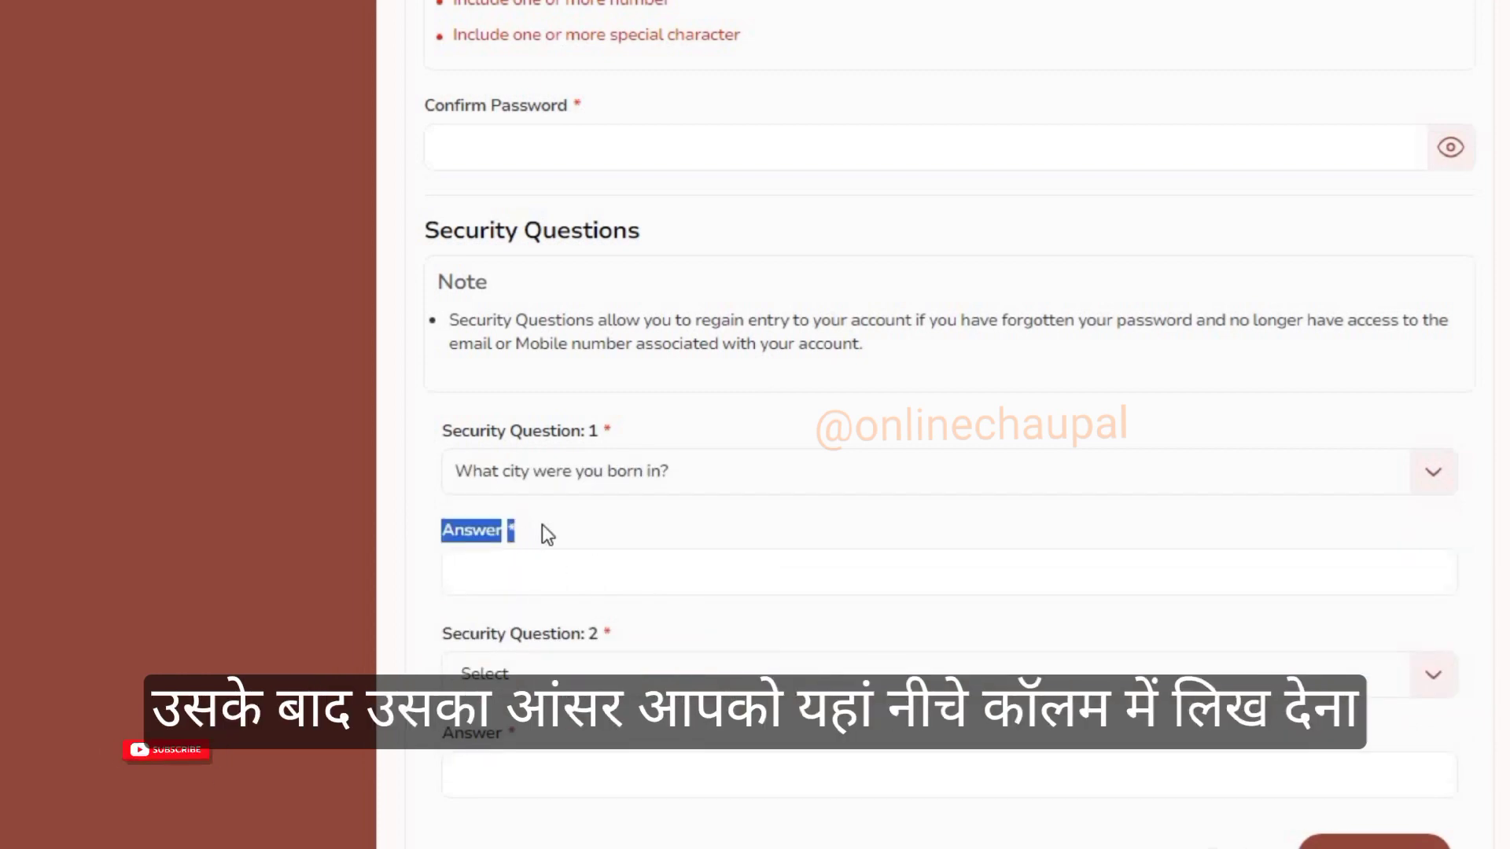
{"action": "left_click", "coordinate": [493, 579]}
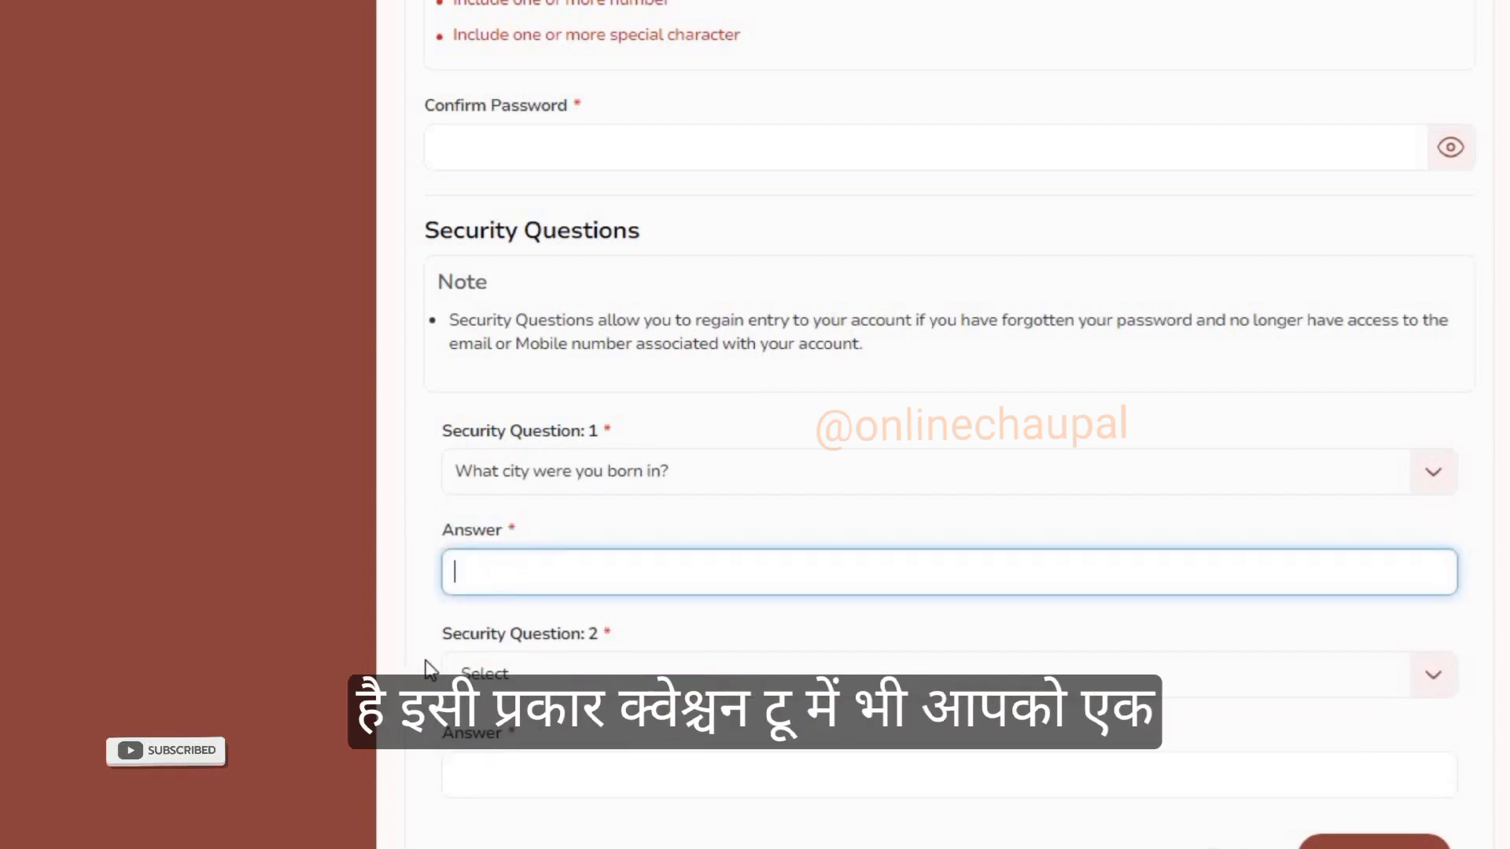
Step: Choose "What is your favorite movie?" as Security Question 2 and activate its Answer field
{"action": "left_click_drag", "start_coordinate": [446, 634], "coordinate": [625, 652]}
{"action": "left_click", "coordinate": [605, 684]}
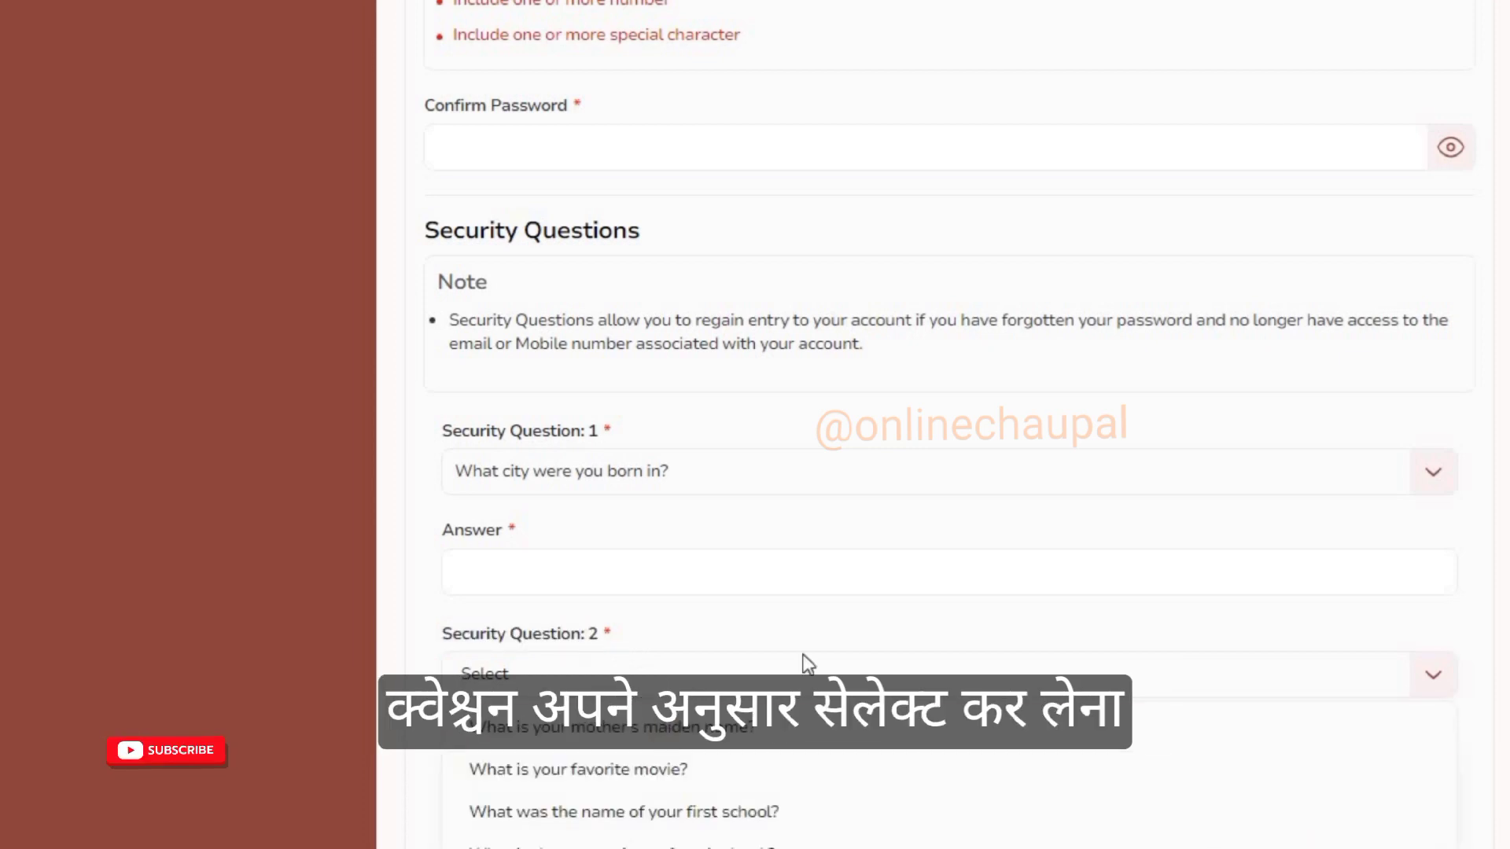
{"action": "scroll", "coordinate": [807, 663], "scroll_direction": "down", "scroll_amount": 3}
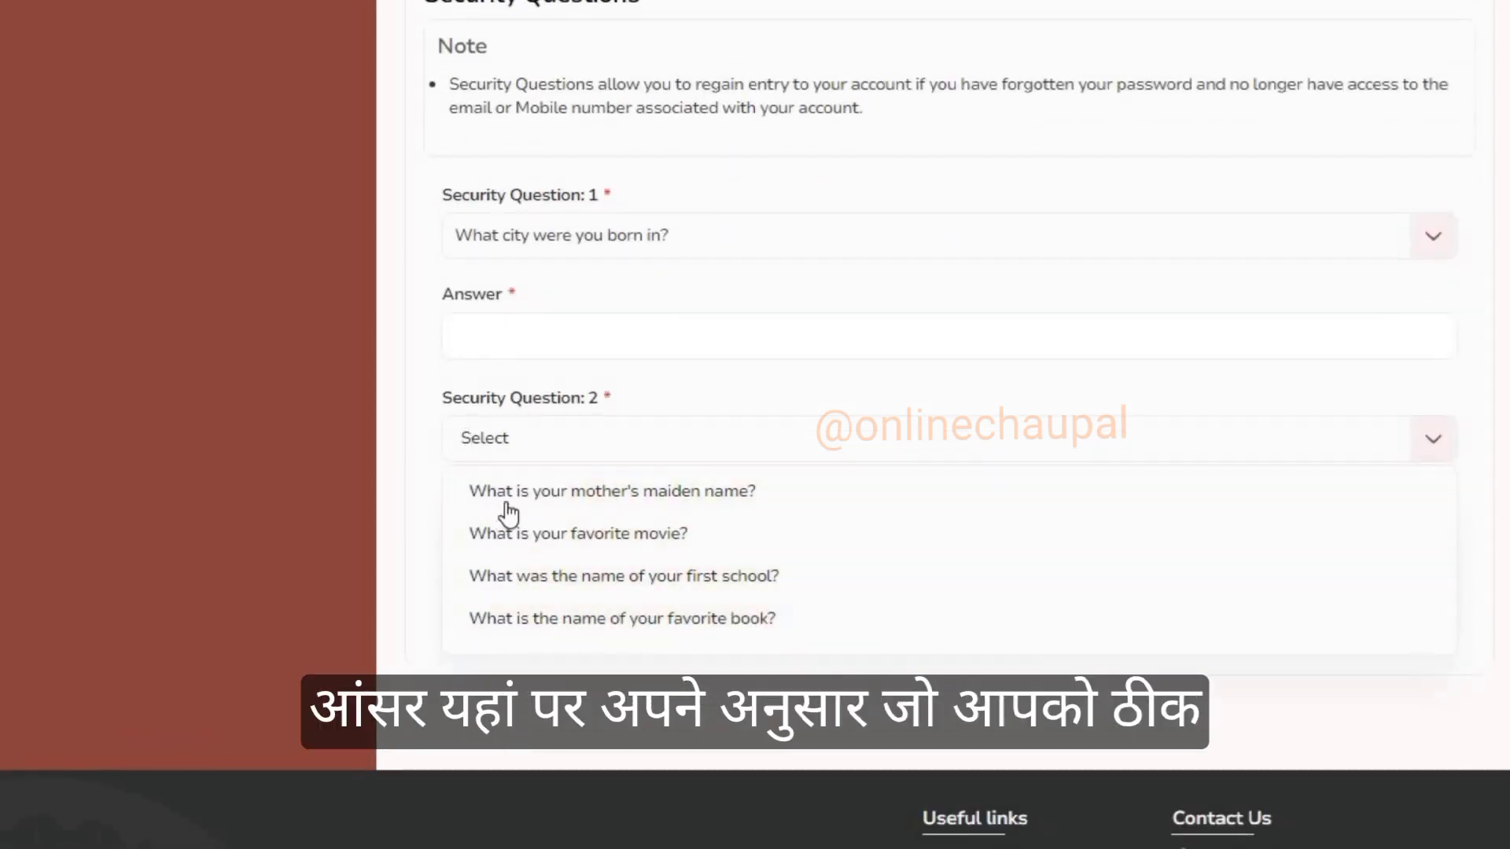
{"action": "left_click", "coordinate": [481, 533]}
{"action": "left_click_drag", "start_coordinate": [551, 498], "coordinate": [505, 550]}
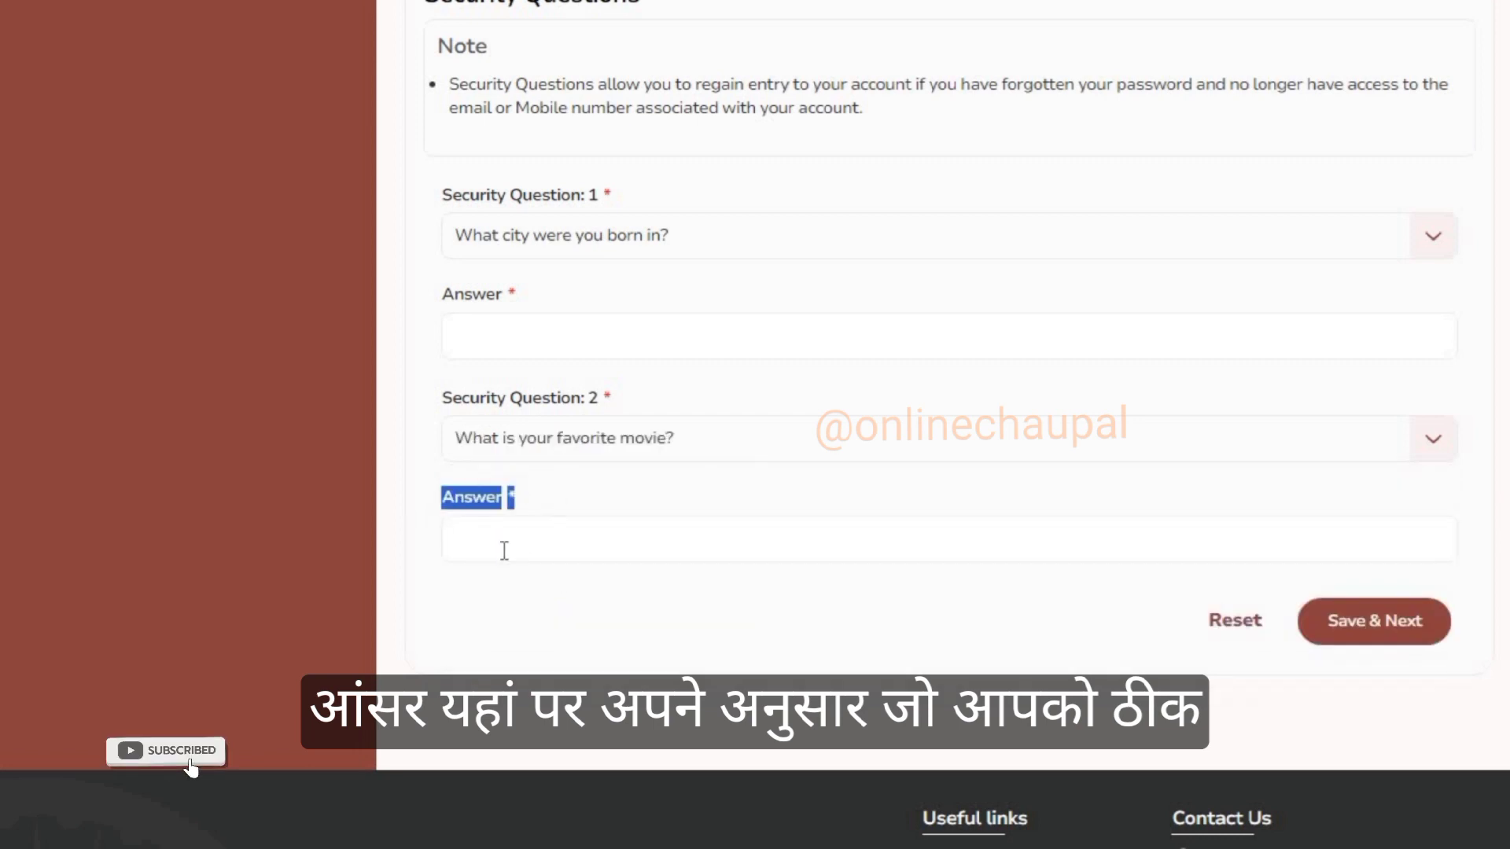
{"action": "left_click", "coordinate": [489, 542]}
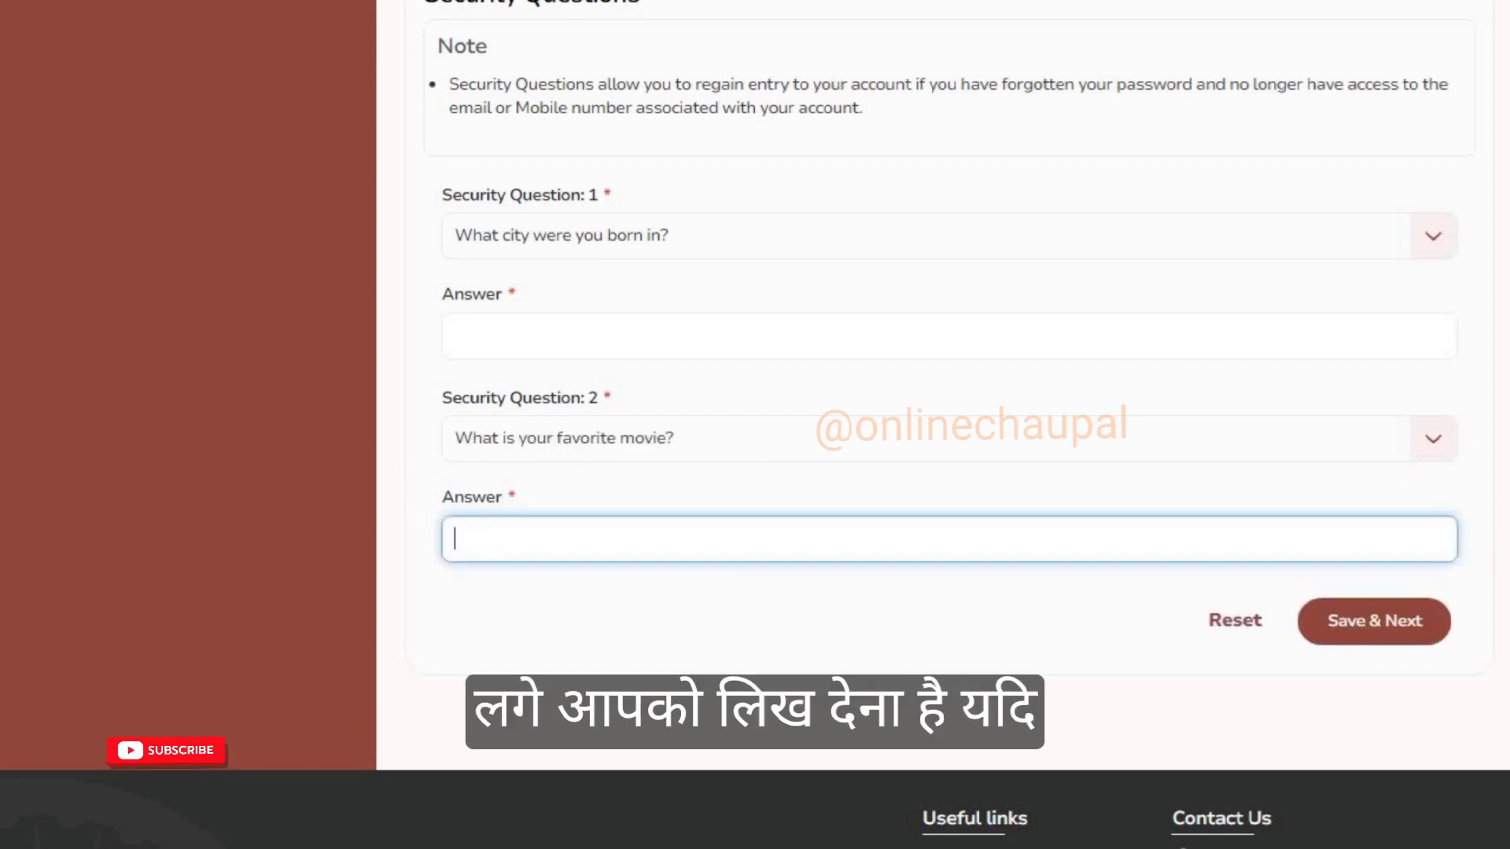
Step: Go through the Registration Number, Password and Captcha fields on the sign-in form and log in to reach Additional Details
{"action": "scroll", "coordinate": [526, 217], "scroll_direction": "up", "scroll_amount": 2}
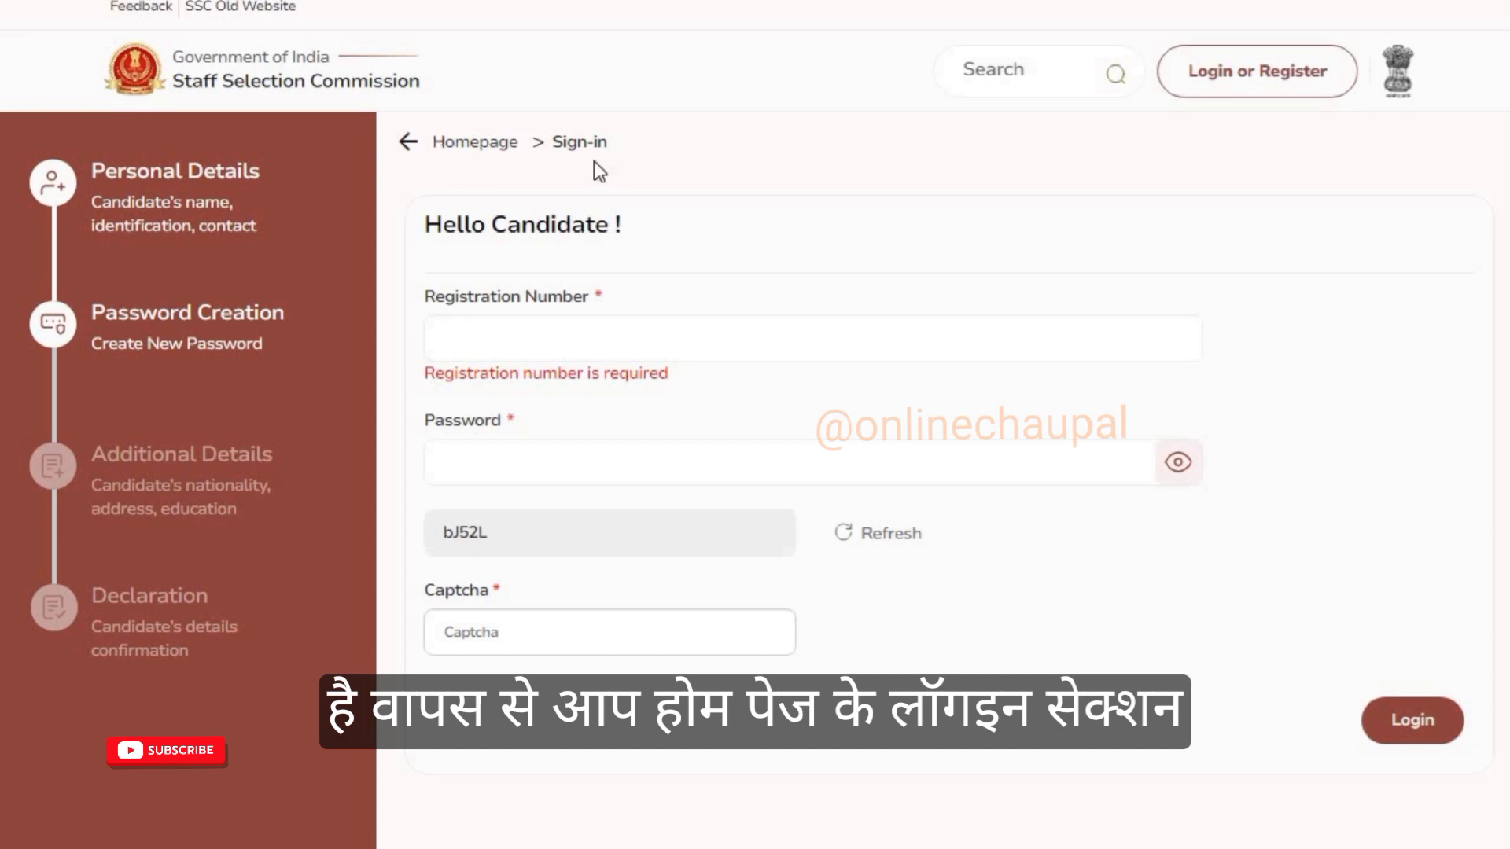
{"action": "left_click_drag", "start_coordinate": [430, 297], "coordinate": [521, 364]}
{"action": "left_click", "coordinate": [483, 350]}
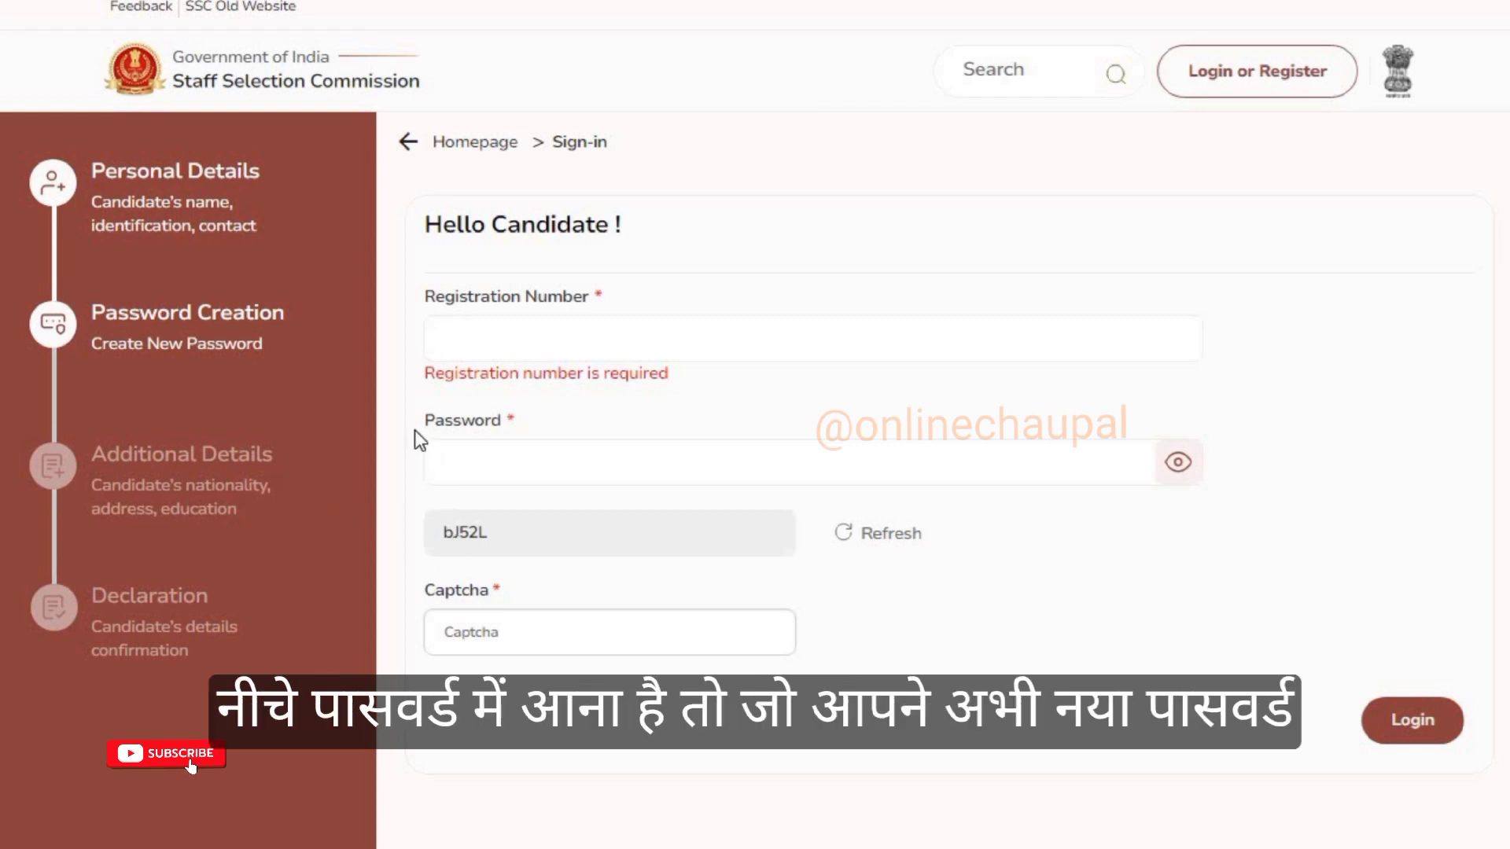
{"action": "left_click_drag", "start_coordinate": [414, 431], "coordinate": [515, 430]}
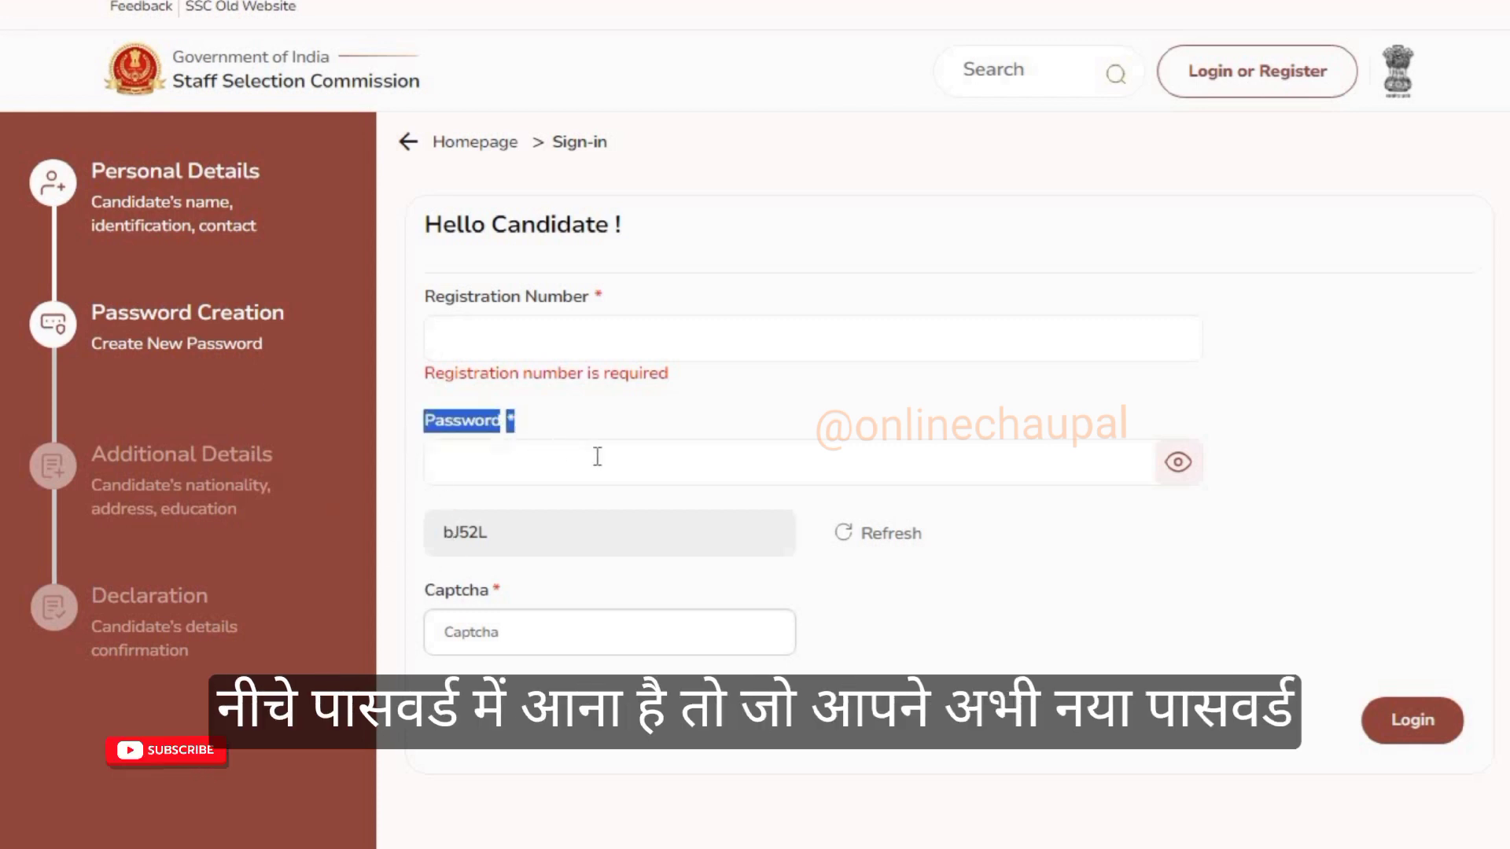
{"action": "left_click", "coordinate": [463, 470]}
{"action": "left_click_drag", "start_coordinate": [510, 598], "coordinate": [419, 616]}
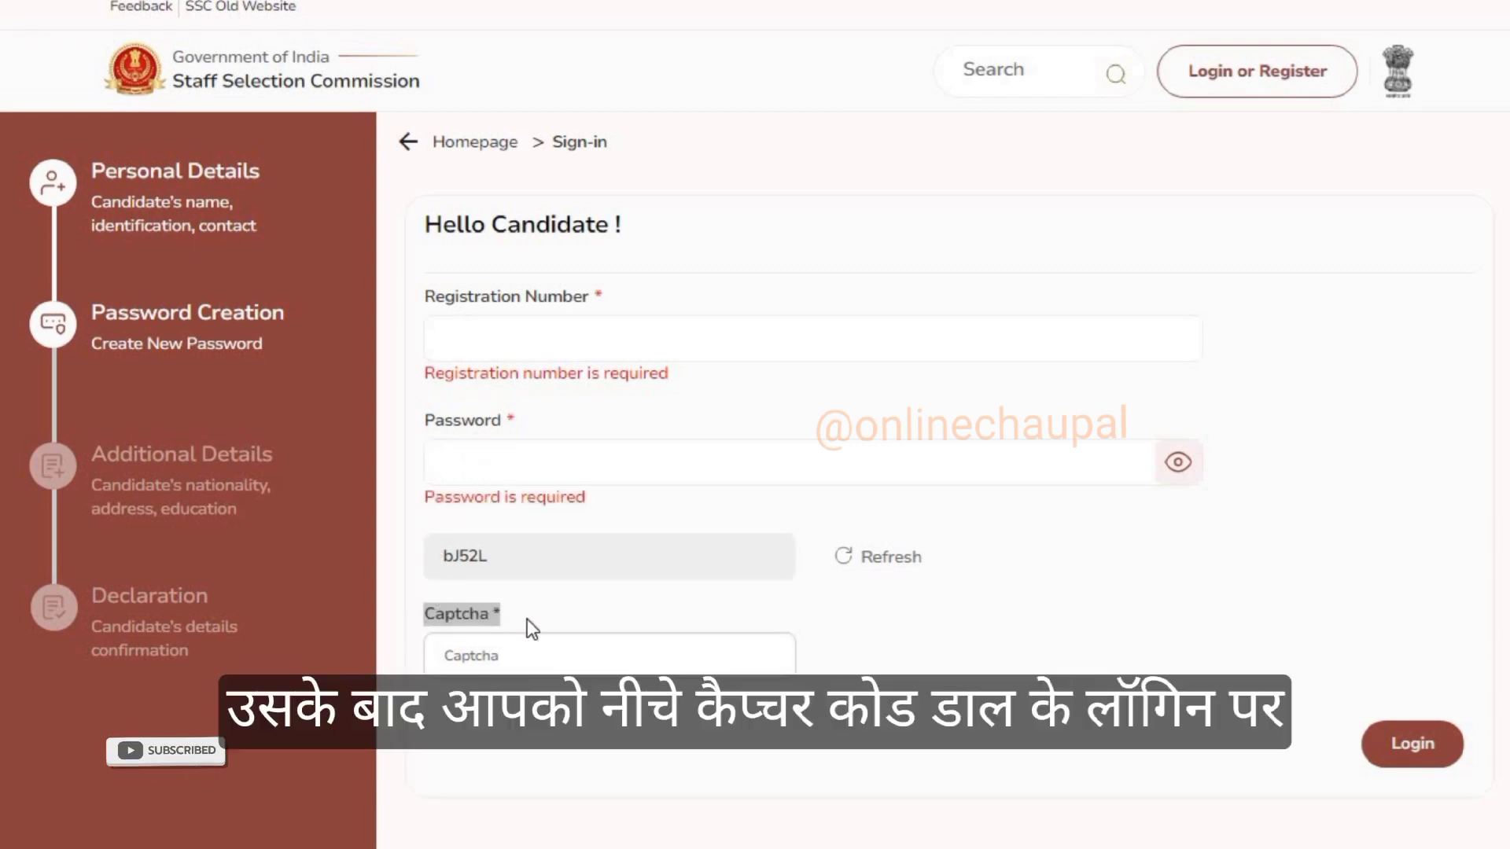
{"action": "left_click", "coordinate": [494, 669]}
{"action": "left_click", "coordinate": [1338, 770]}
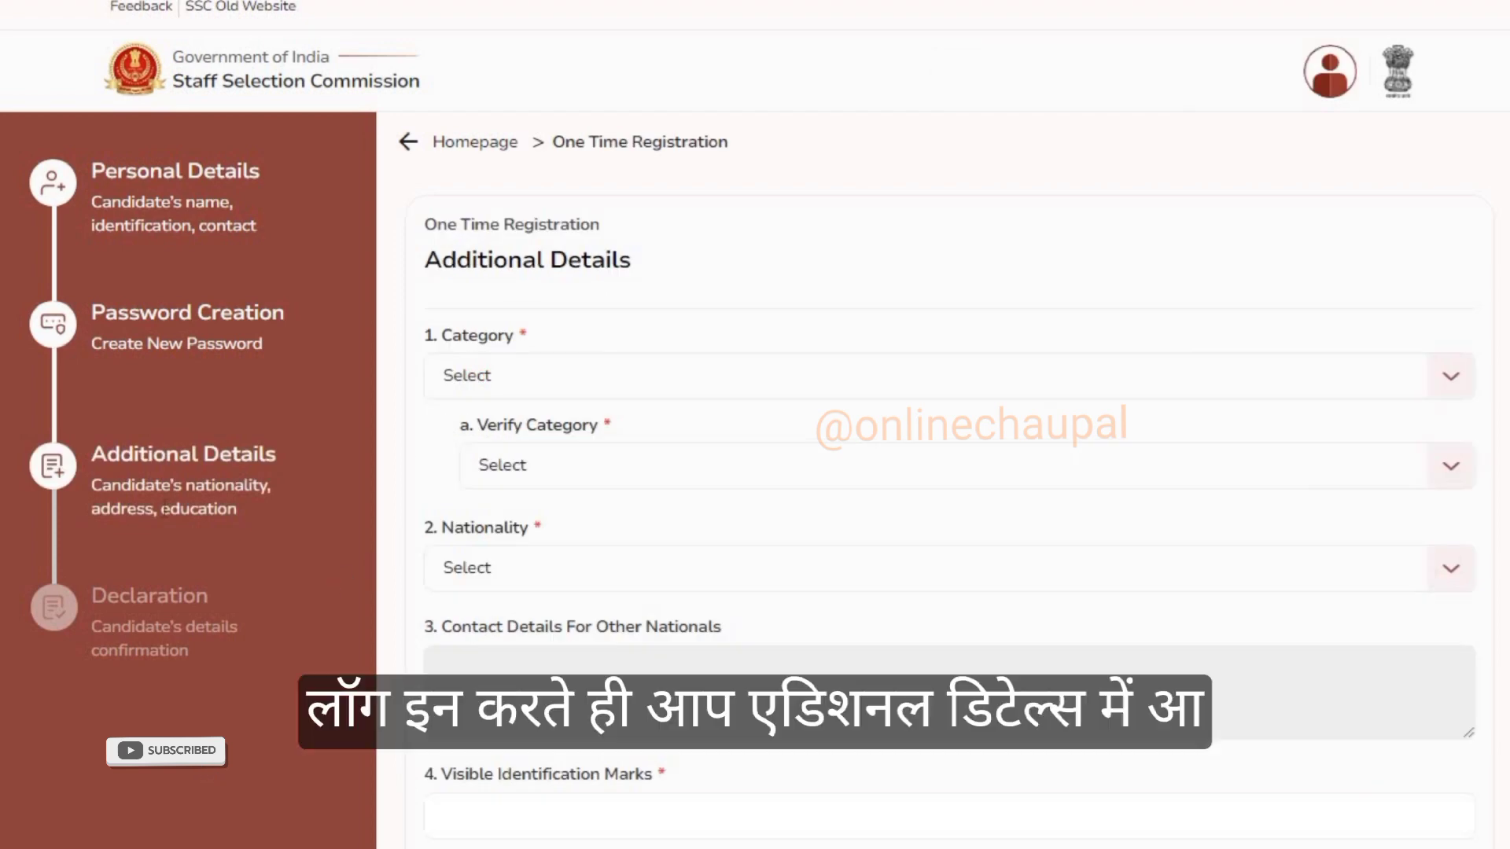
Step: View the options offered for Category and Verify Category under Additional Details, closing both lists without choosing one
{"action": "left_click_drag", "start_coordinate": [422, 260], "coordinate": [662, 331]}
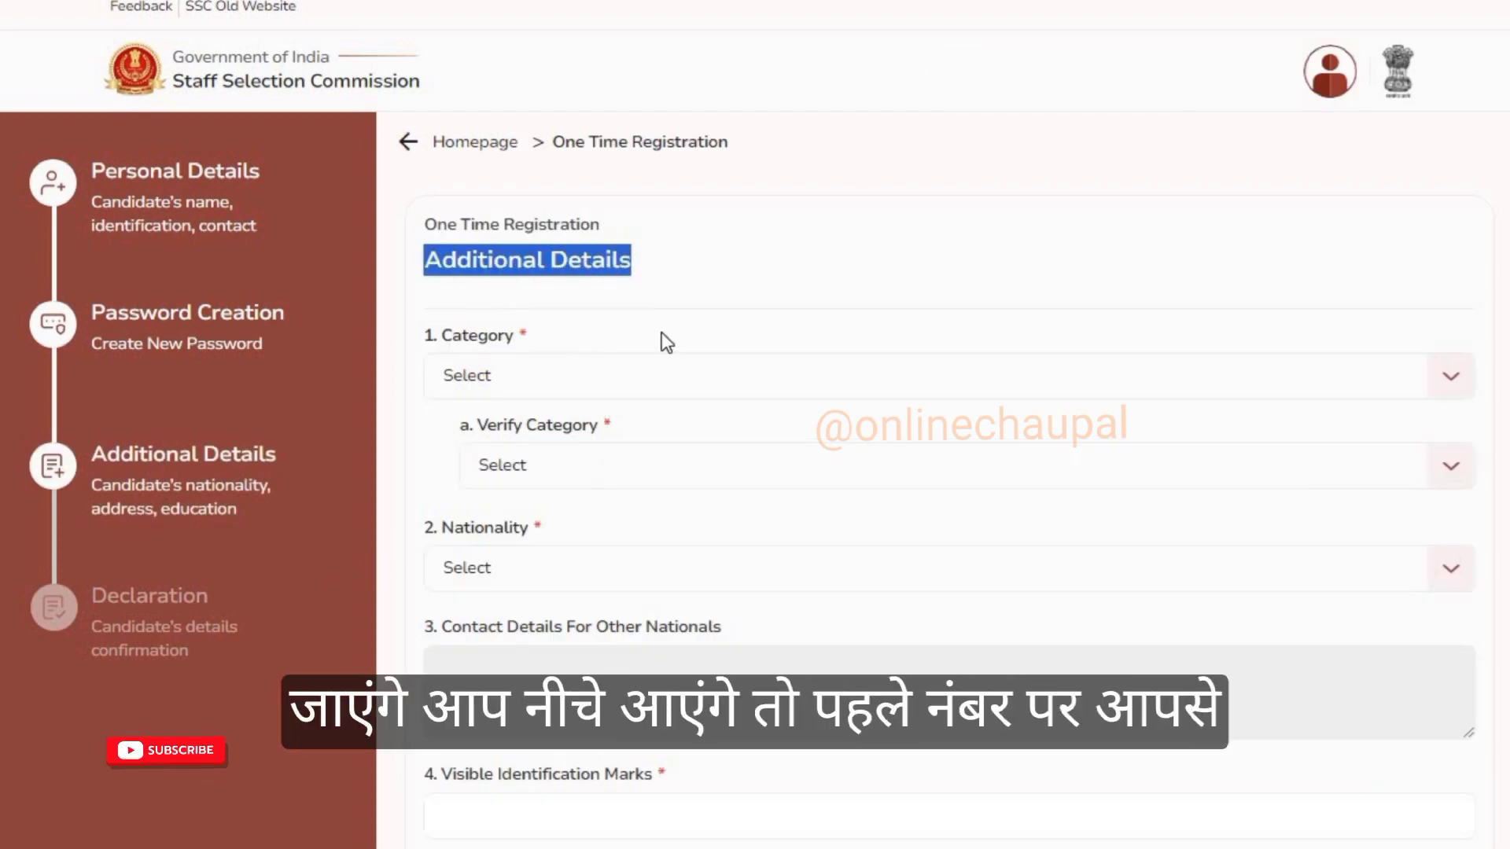
{"action": "scroll", "coordinate": [602, 384], "scroll_direction": "down", "scroll_amount": 2}
{"action": "left_click_drag", "start_coordinate": [432, 217], "coordinate": [548, 223]}
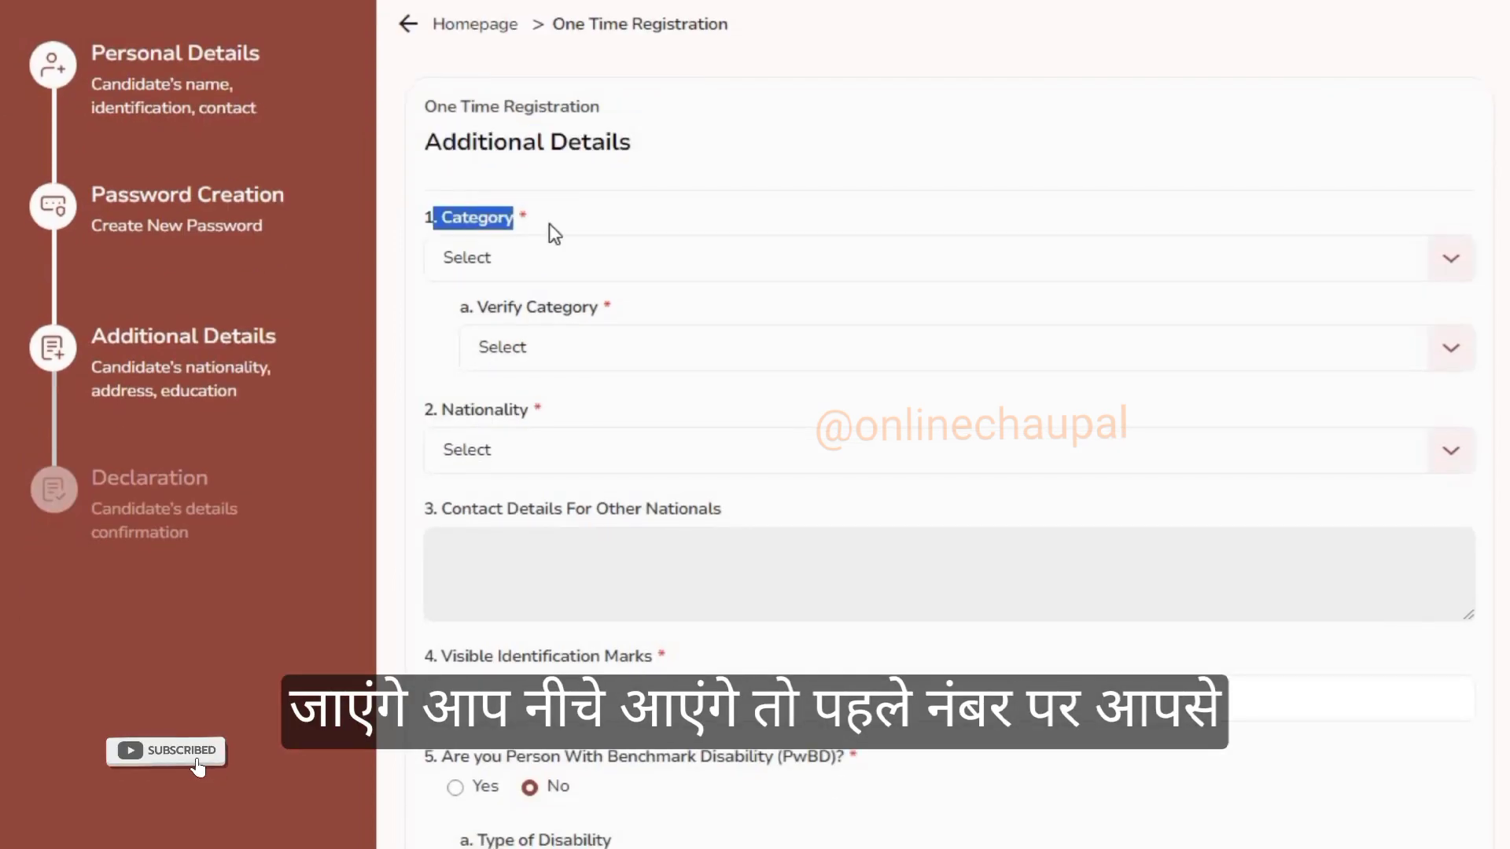
{"action": "left_click", "coordinate": [513, 279]}
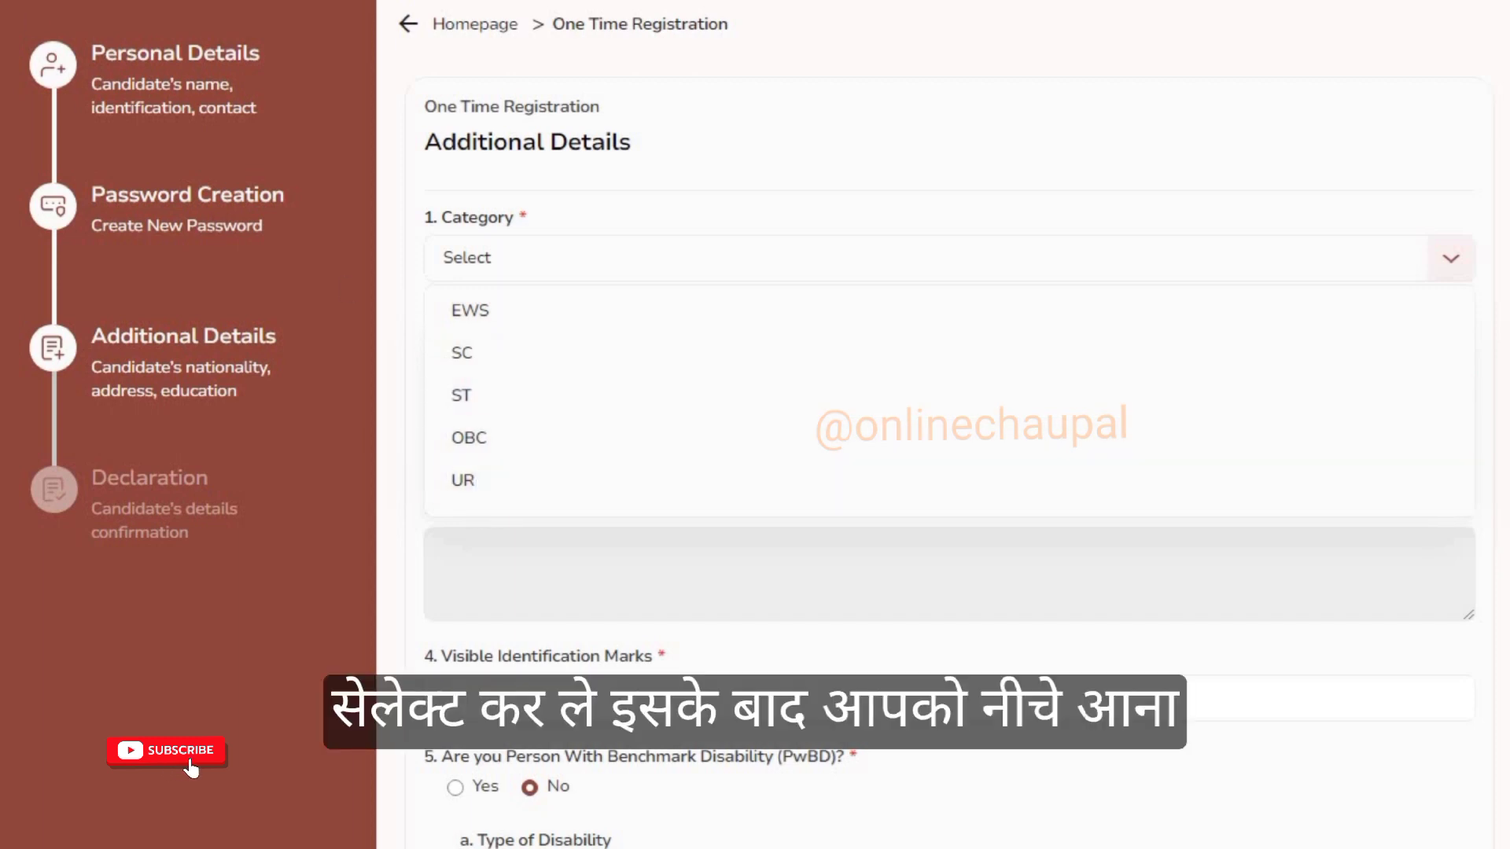
{"action": "left_click", "coordinate": [483, 258]}
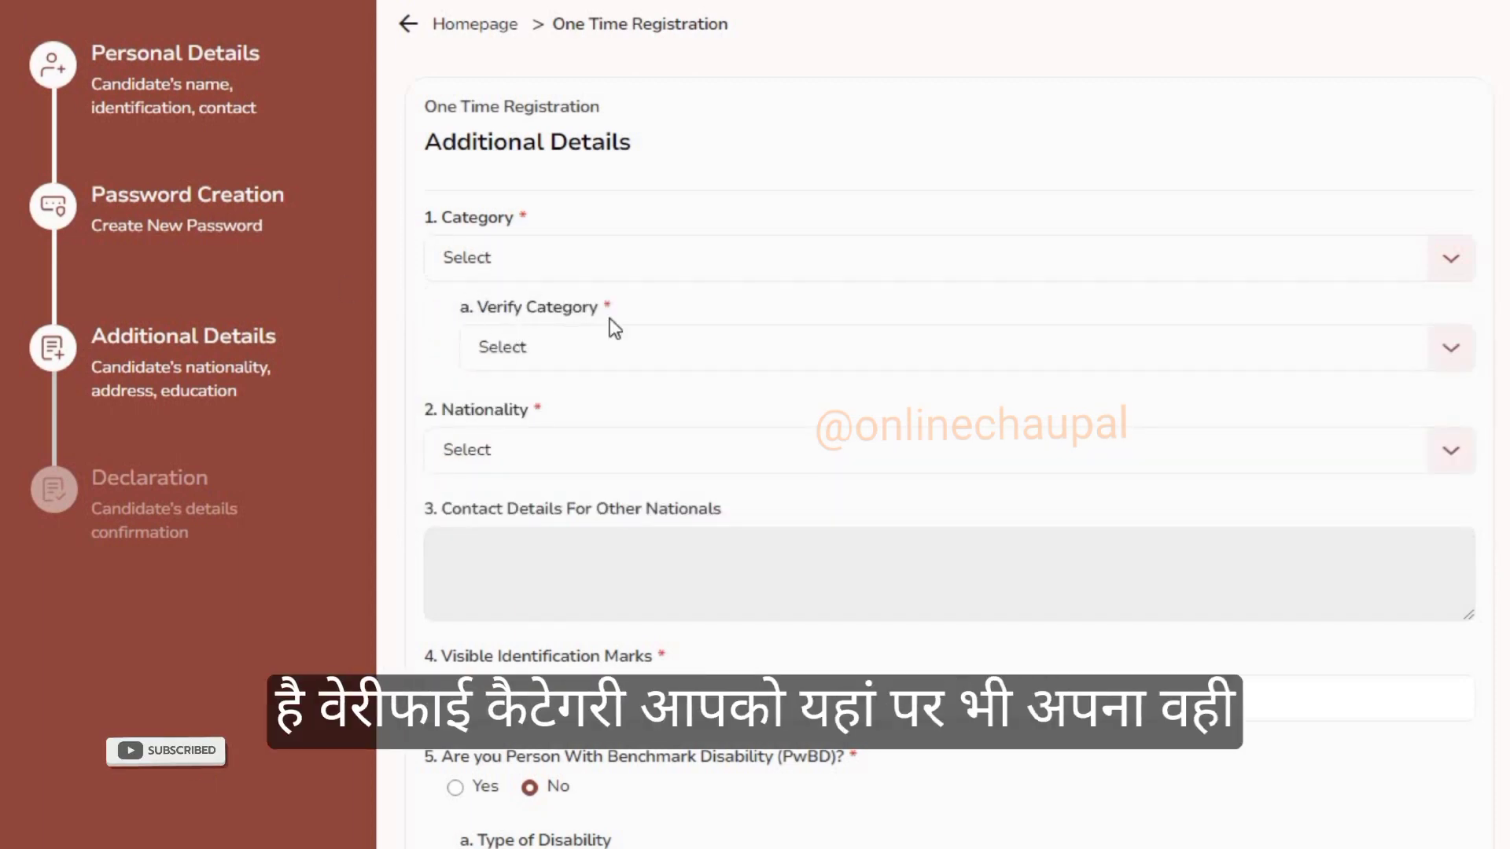
{"action": "left_click_drag", "start_coordinate": [610, 318], "coordinate": [560, 355]}
{"action": "left_click", "coordinate": [558, 355]}
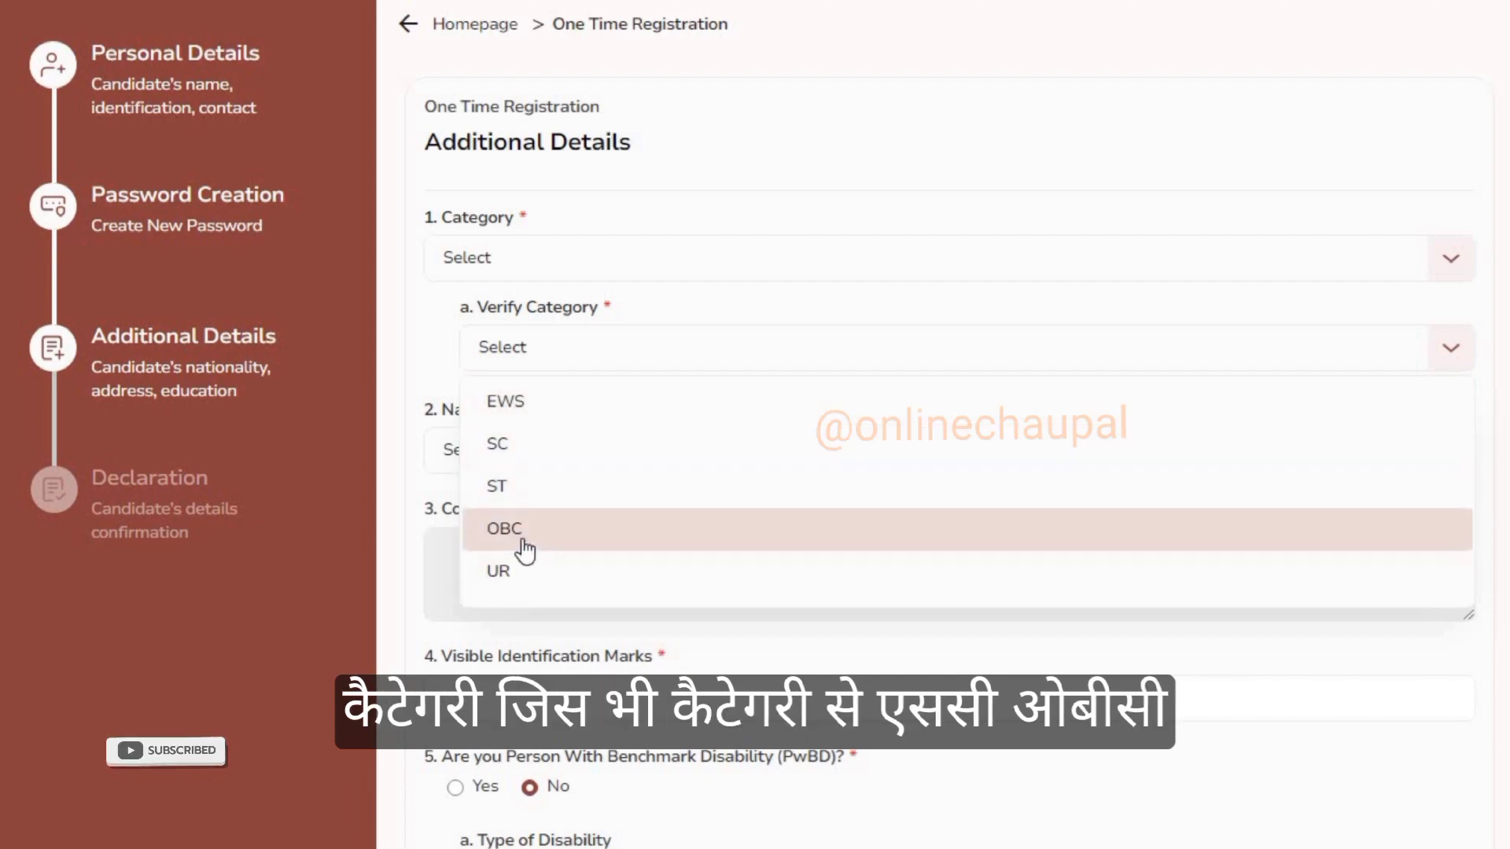
{"action": "left_click", "coordinate": [423, 364]}
Step: Set Nationality to Citizen Of India and activate the Visible Identification Marks field
{"action": "left_click", "coordinate": [492, 453]}
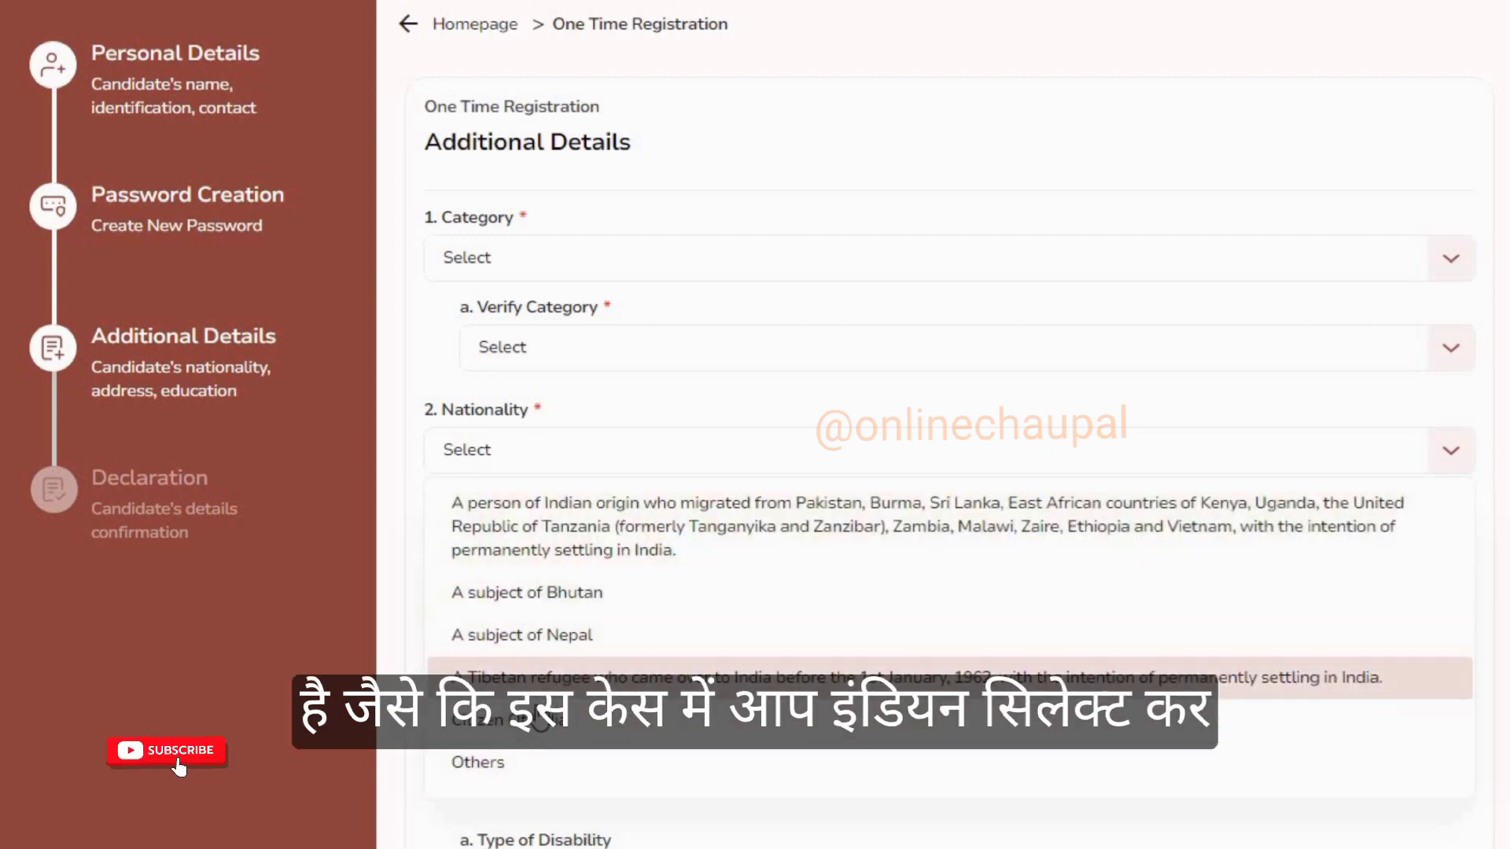
{"action": "left_click", "coordinate": [537, 722]}
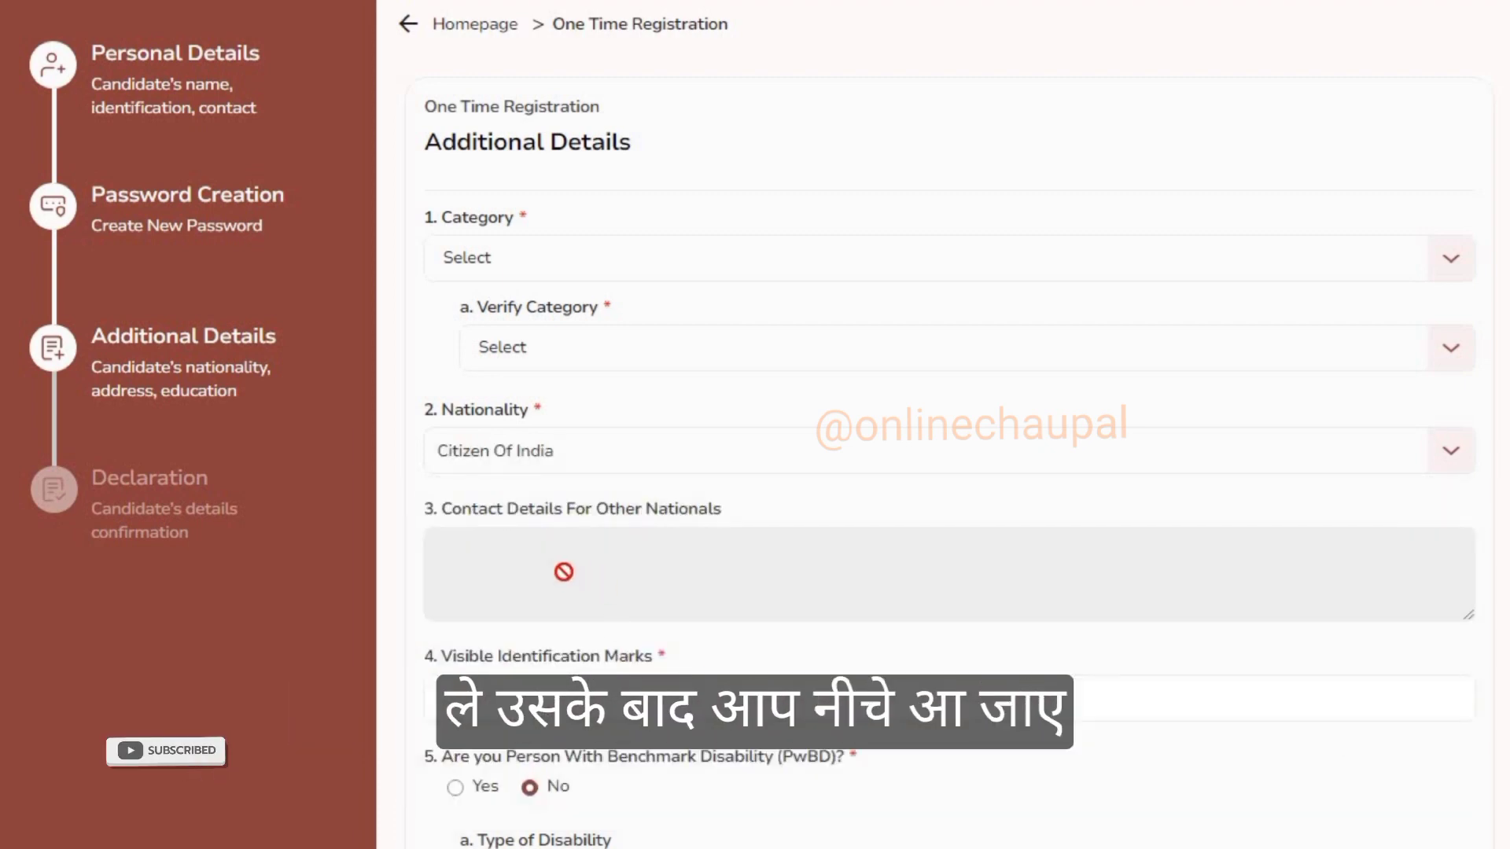
{"action": "scroll", "coordinate": [563, 571], "scroll_direction": "down", "scroll_amount": 3}
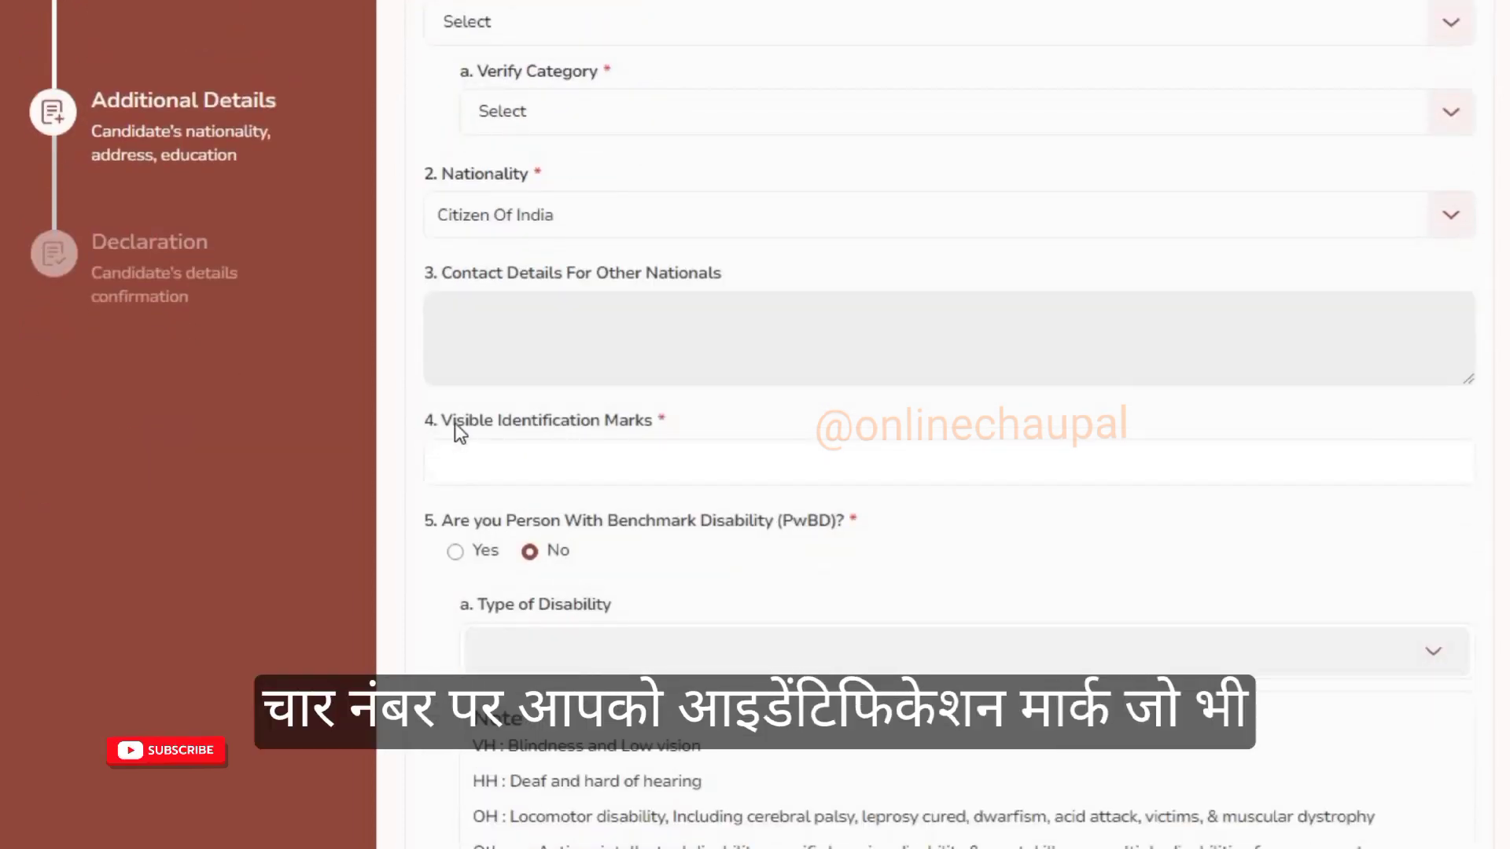
{"action": "left_click_drag", "start_coordinate": [425, 422], "coordinate": [683, 427]}
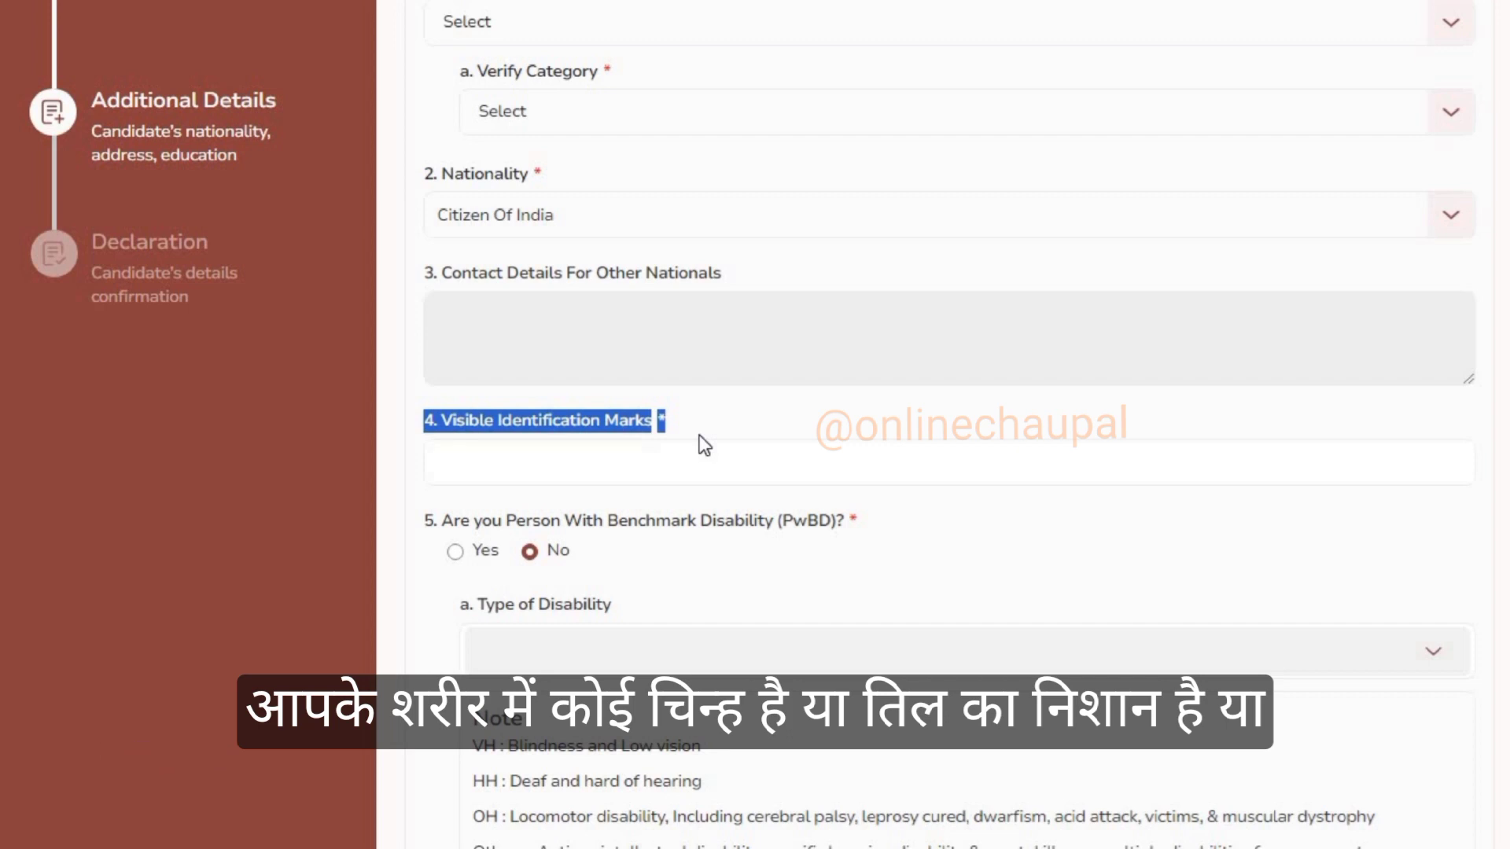
{"action": "left_click", "coordinate": [832, 531]}
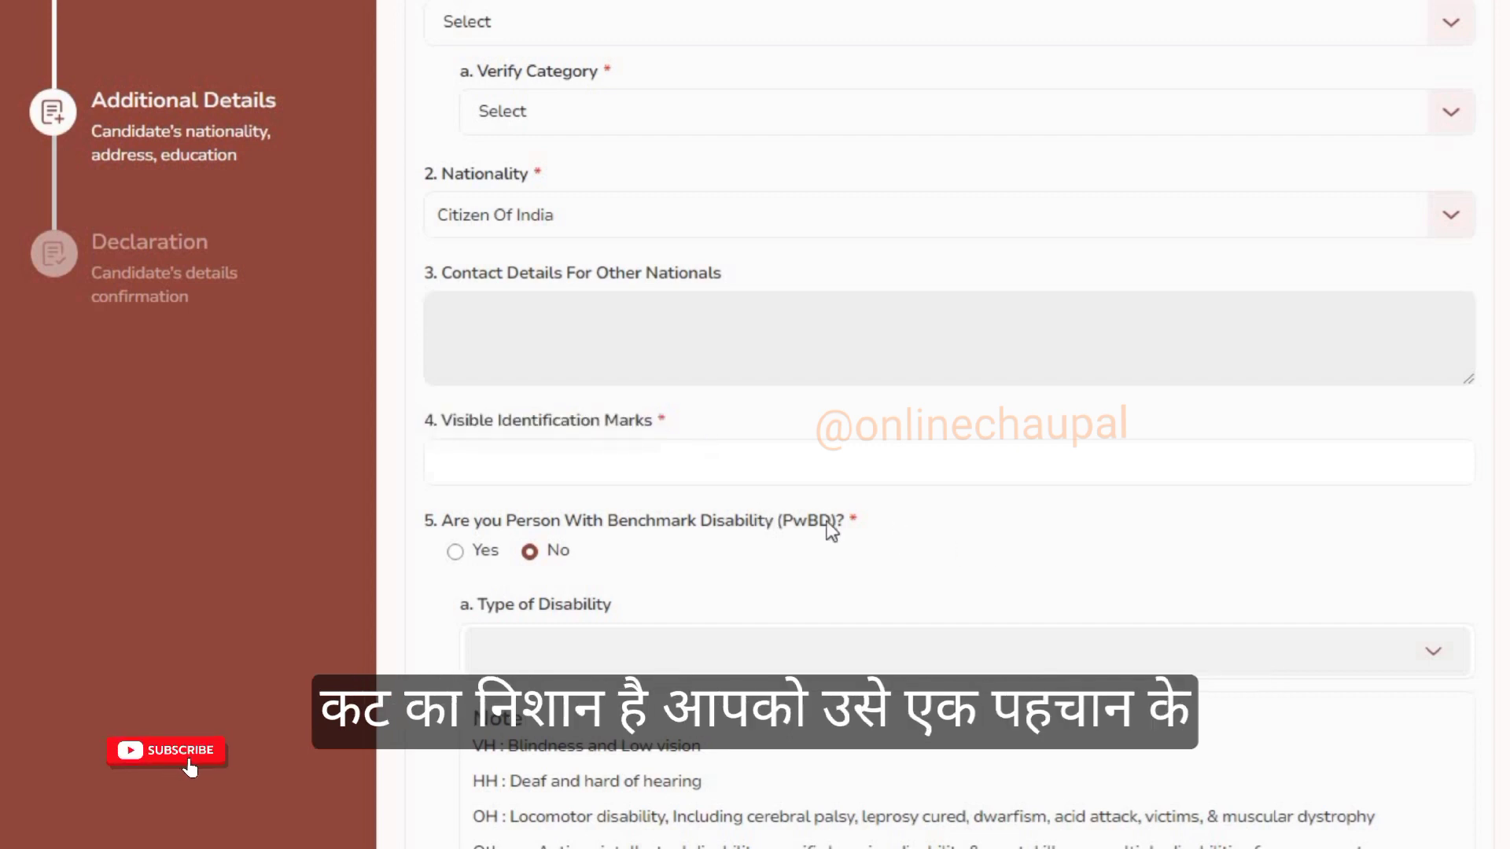
{"action": "left_click", "coordinate": [523, 479]}
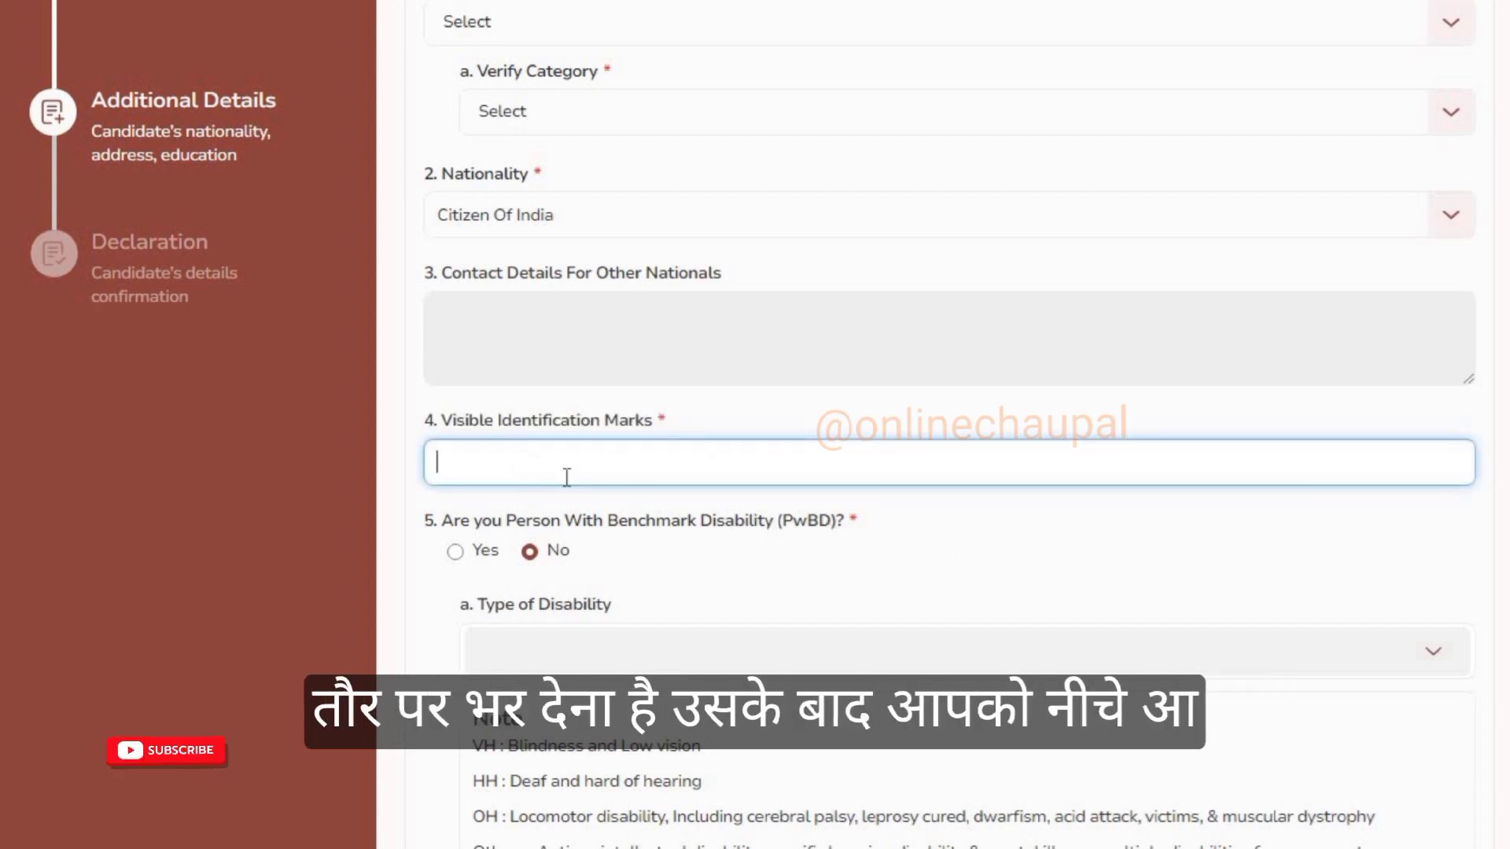
Step: Try answering Yes to Person With Benchmark Disability, view the Type of Disability options and certificate number field, and return the answer to No
{"action": "scroll", "coordinate": [560, 497], "scroll_direction": "down", "scroll_amount": 3}
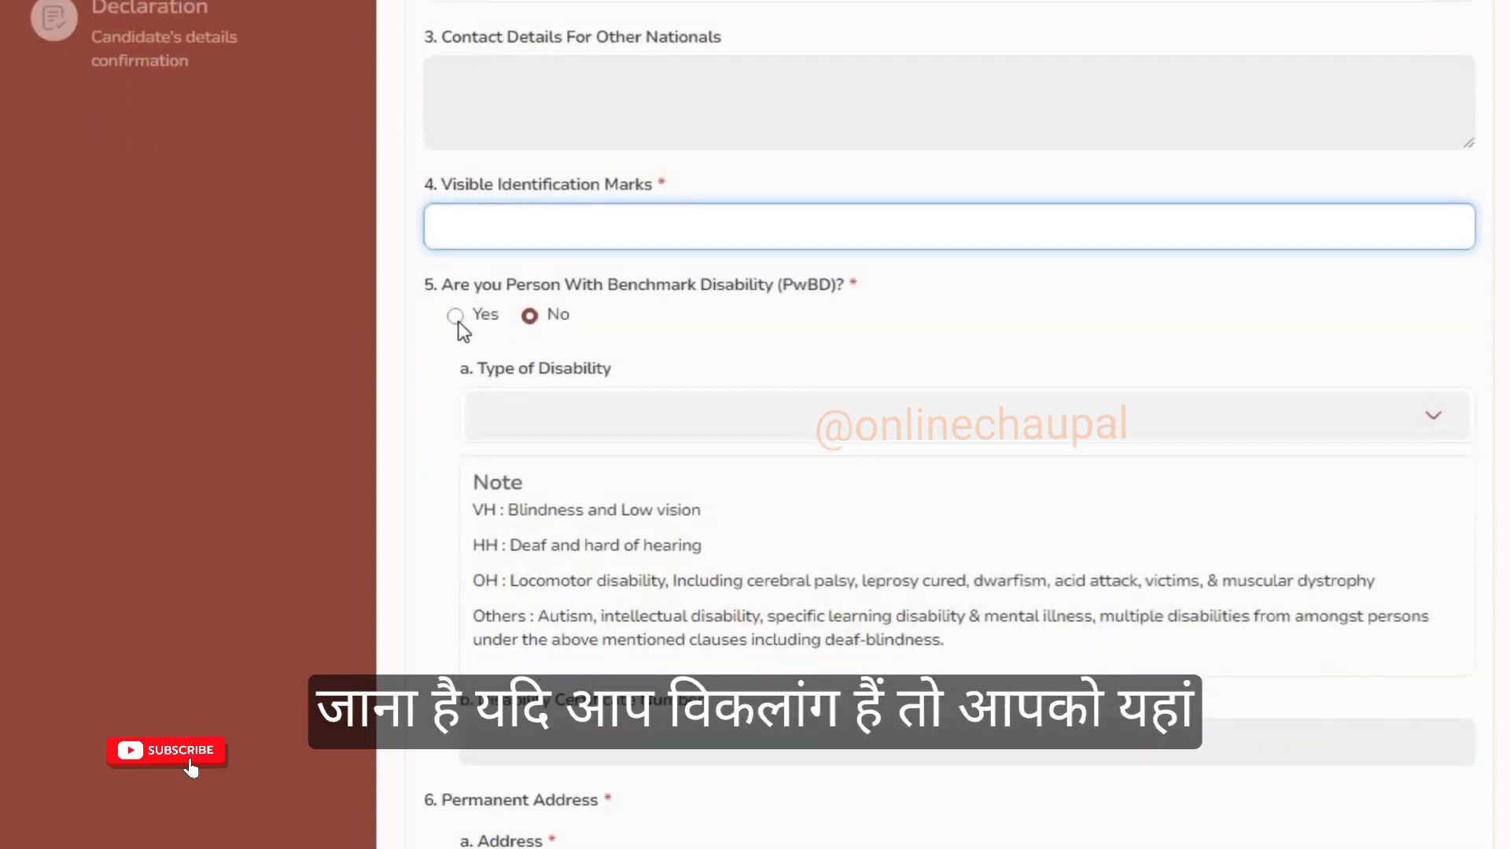
{"action": "left_click", "coordinate": [456, 316]}
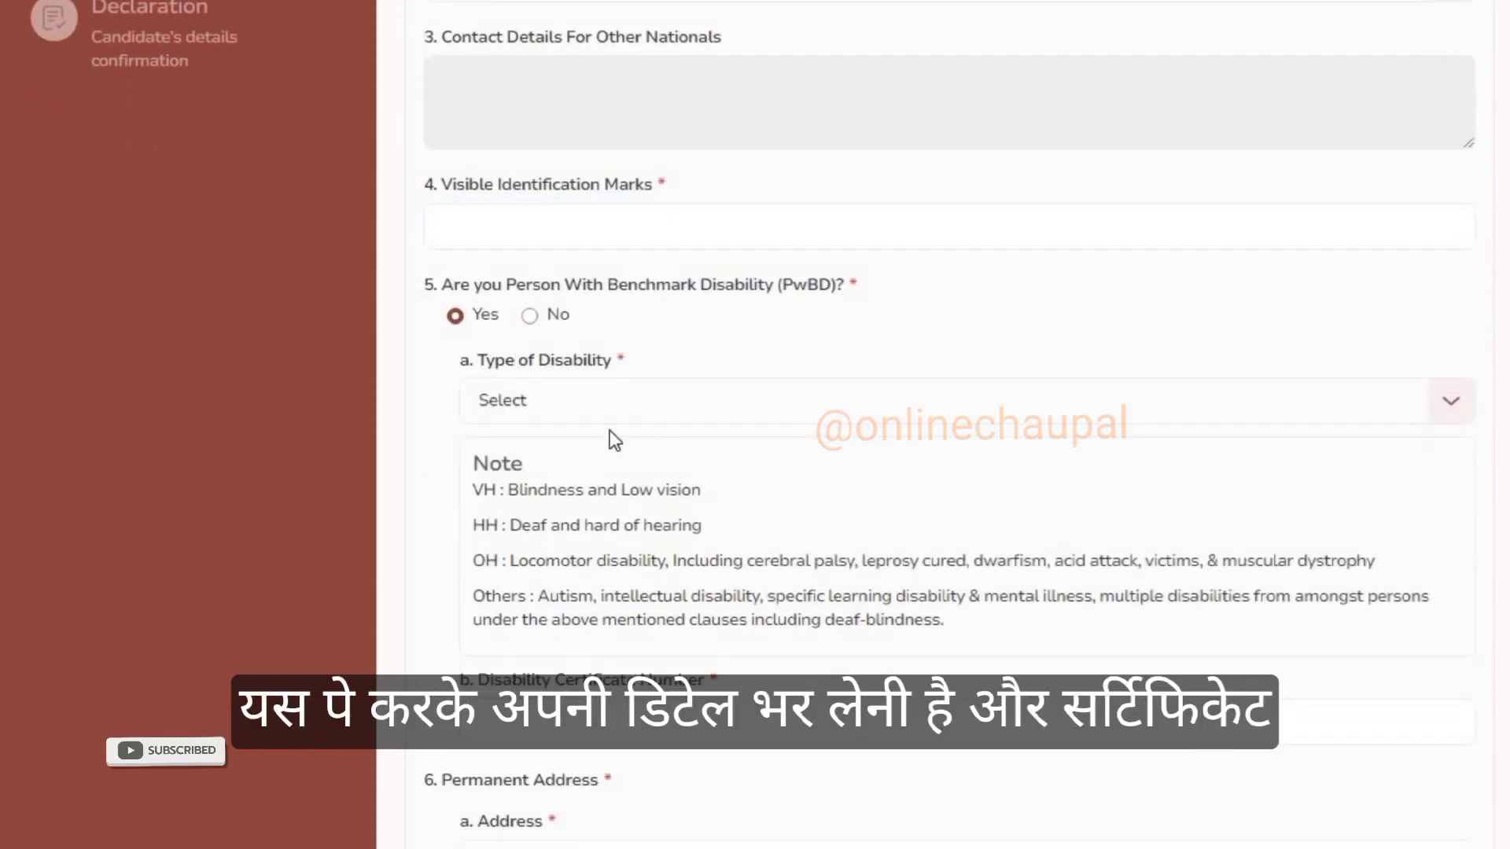
{"action": "scroll", "coordinate": [610, 431], "scroll_direction": "down", "scroll_amount": 2}
{"action": "left_click", "coordinate": [521, 611]}
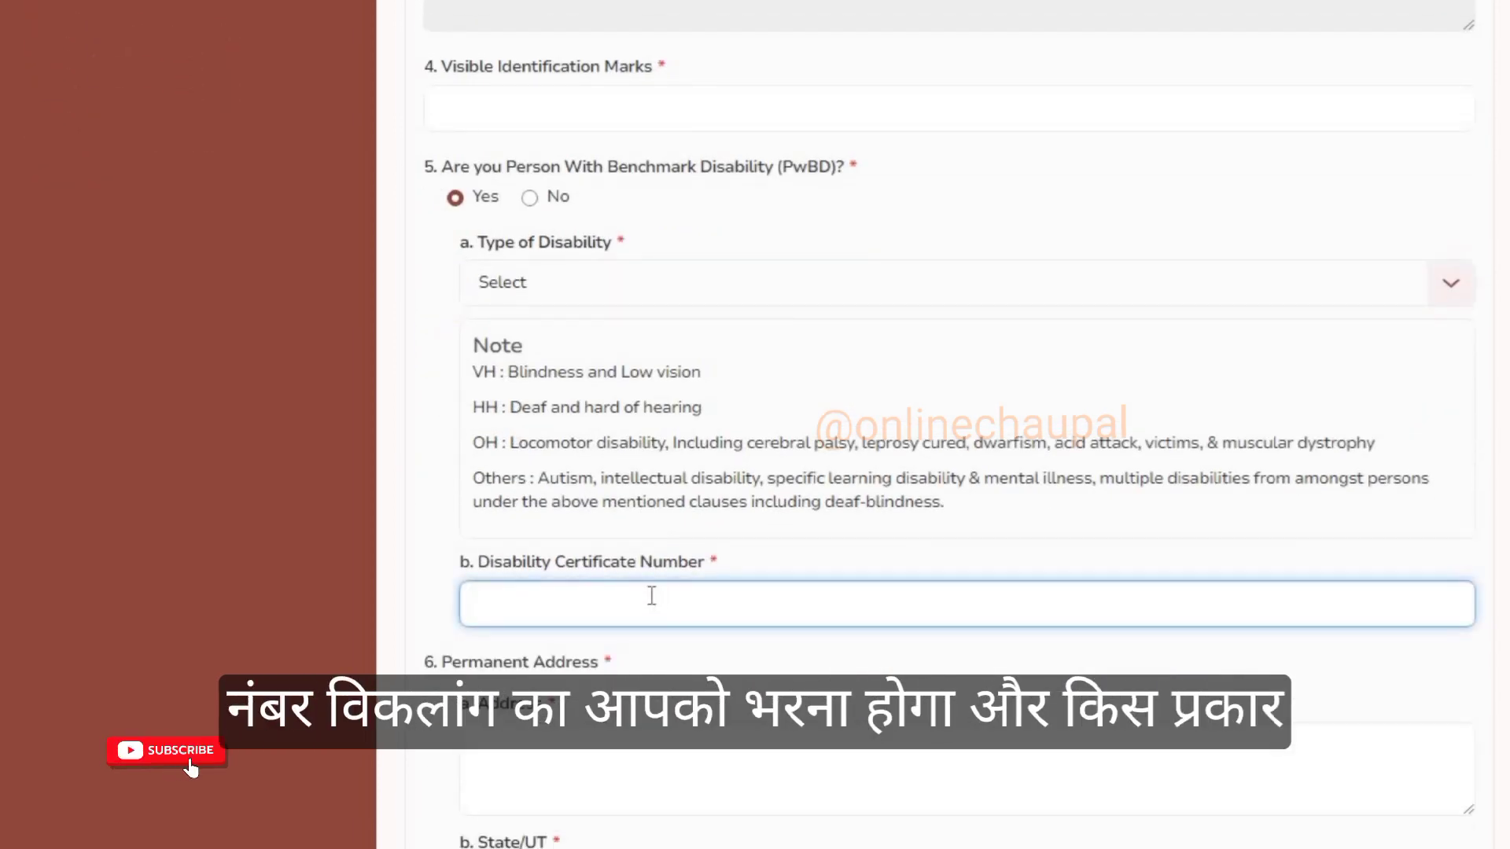
{"action": "left_click", "coordinate": [567, 292]}
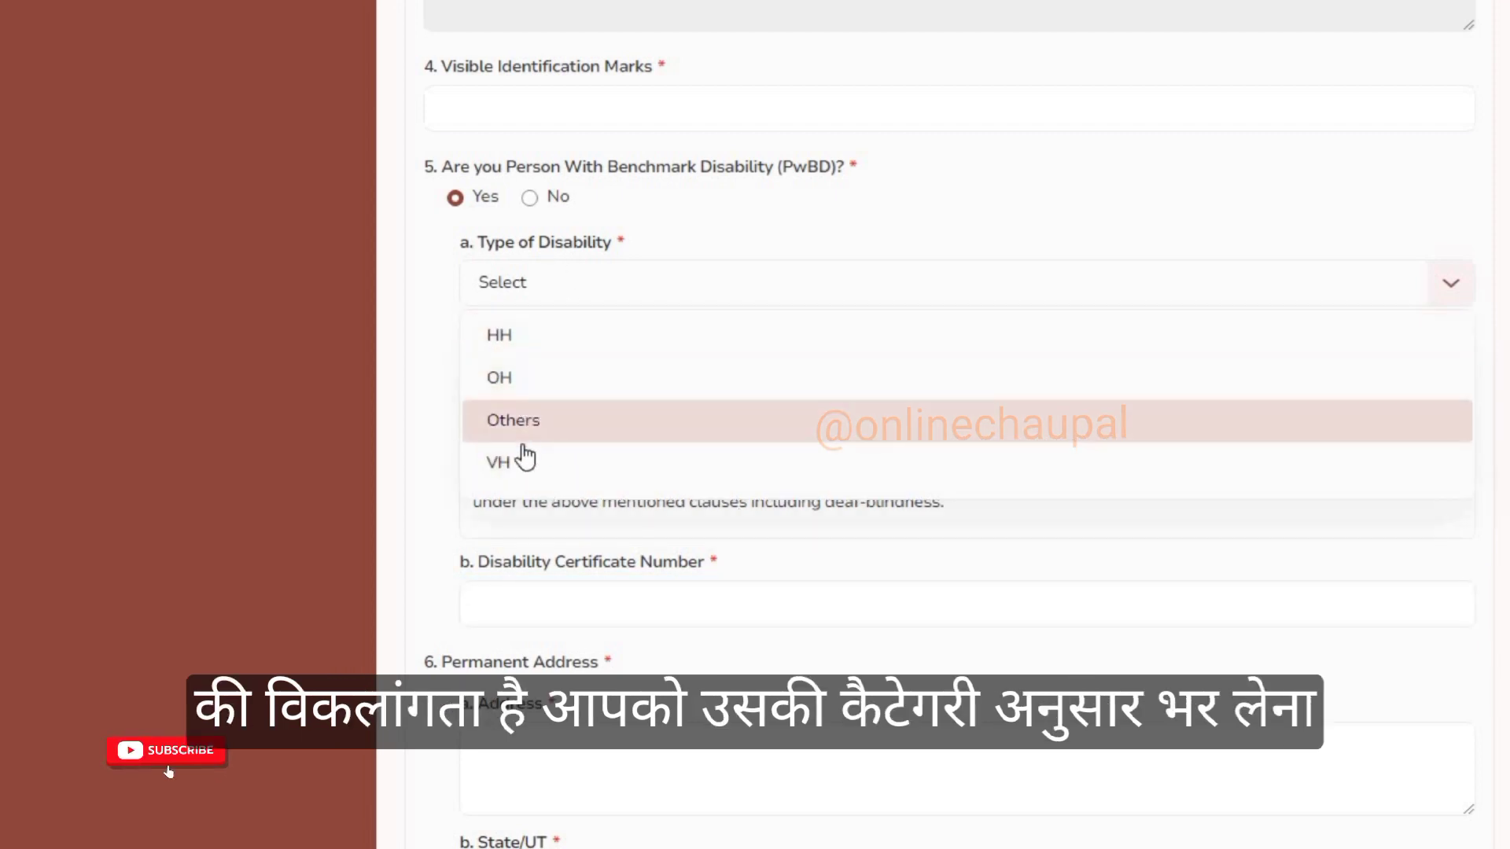
{"action": "left_click", "coordinate": [450, 365]}
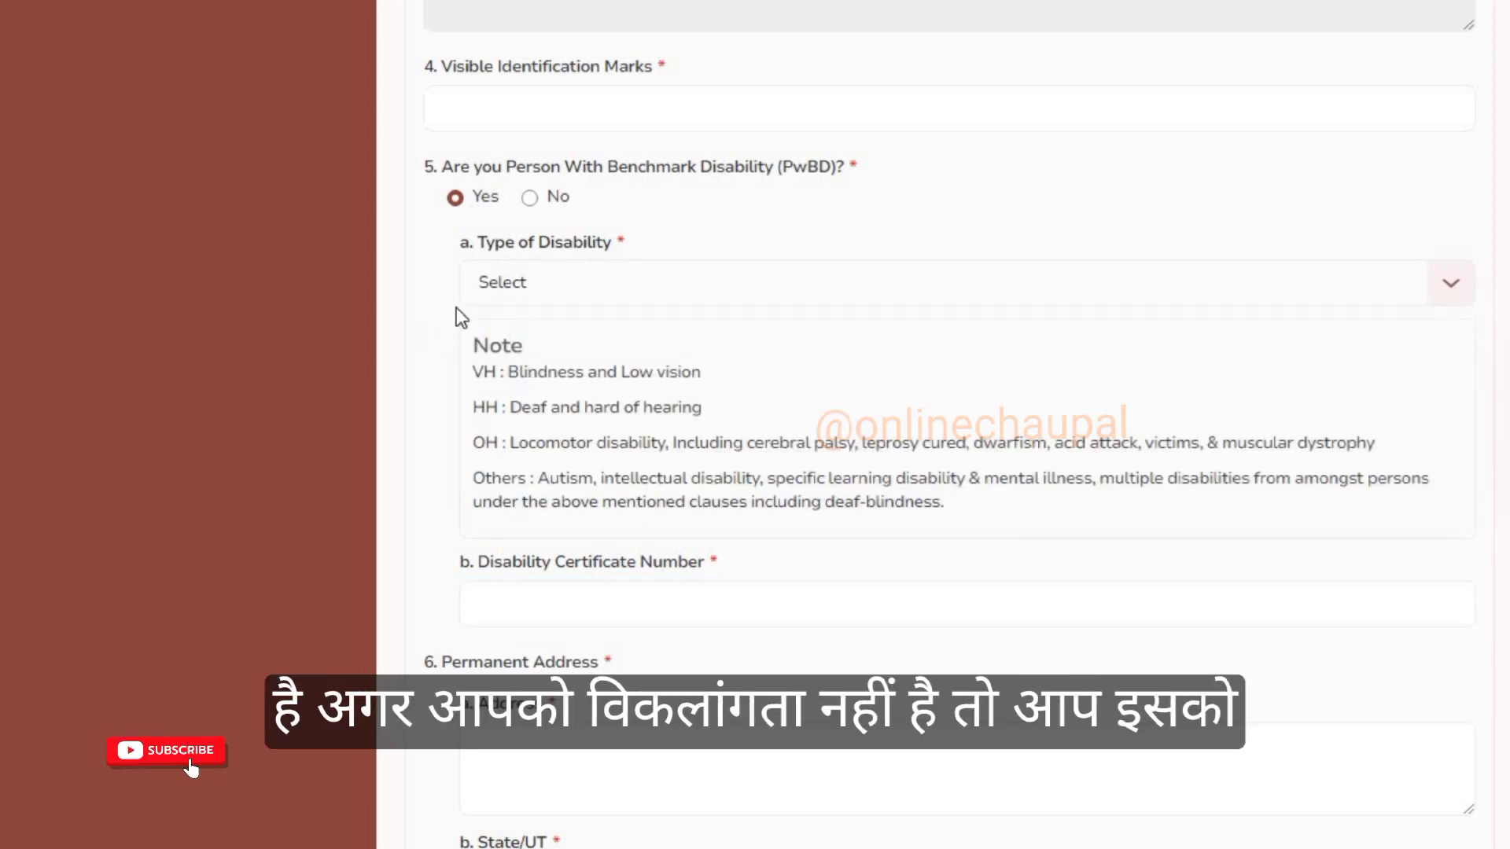
{"action": "left_click", "coordinate": [530, 197]}
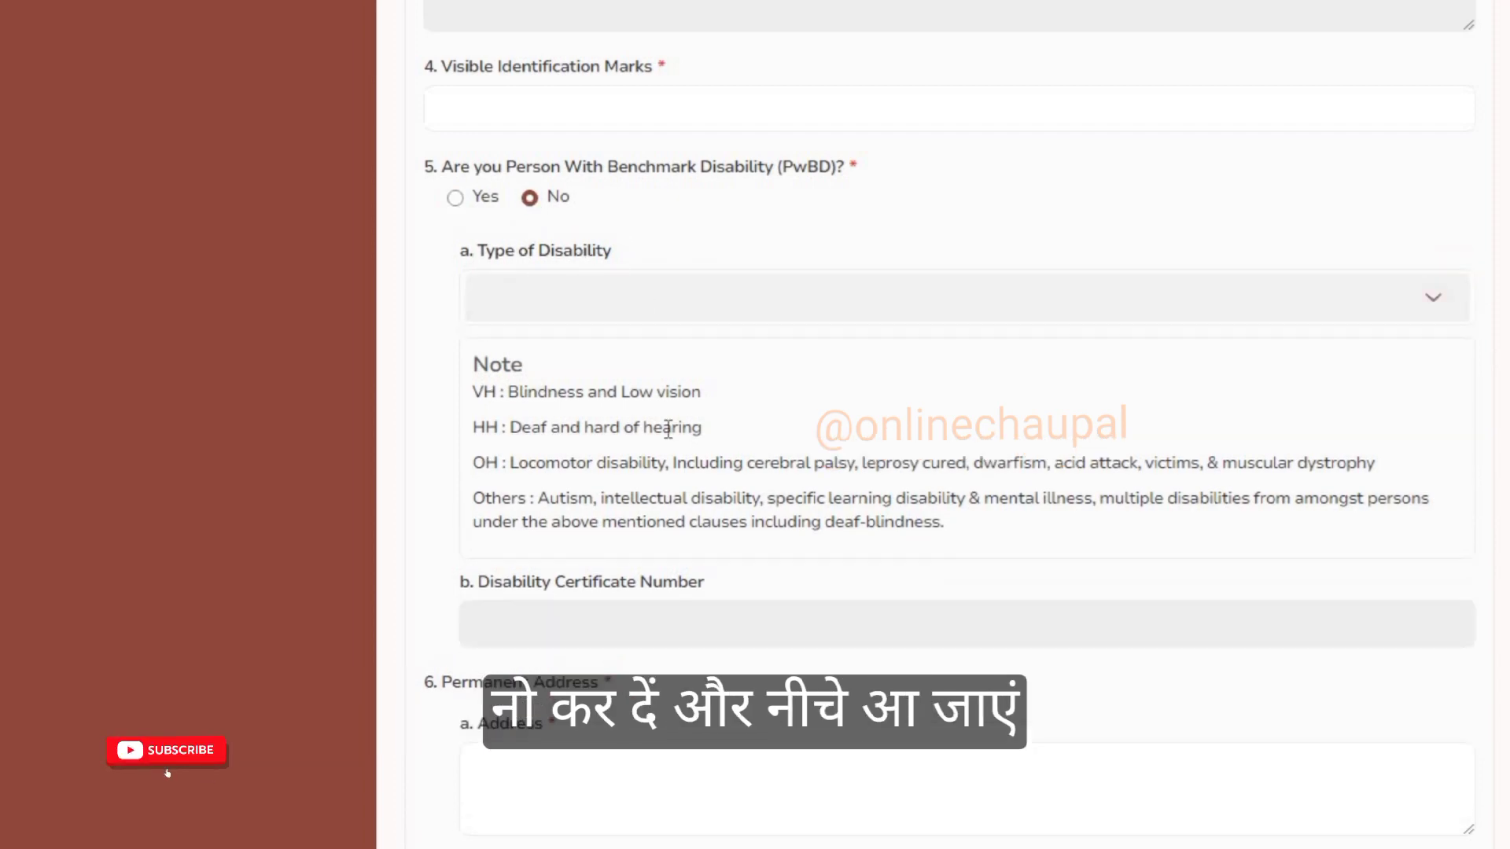
Step: Go through the Permanent Address fields for Address, State/UT, District and Pin Code without filling them in
{"action": "scroll", "coordinate": [671, 439], "scroll_direction": "down", "scroll_amount": 3}
{"action": "scroll", "coordinate": [671, 439], "scroll_direction": "down", "scroll_amount": 3}
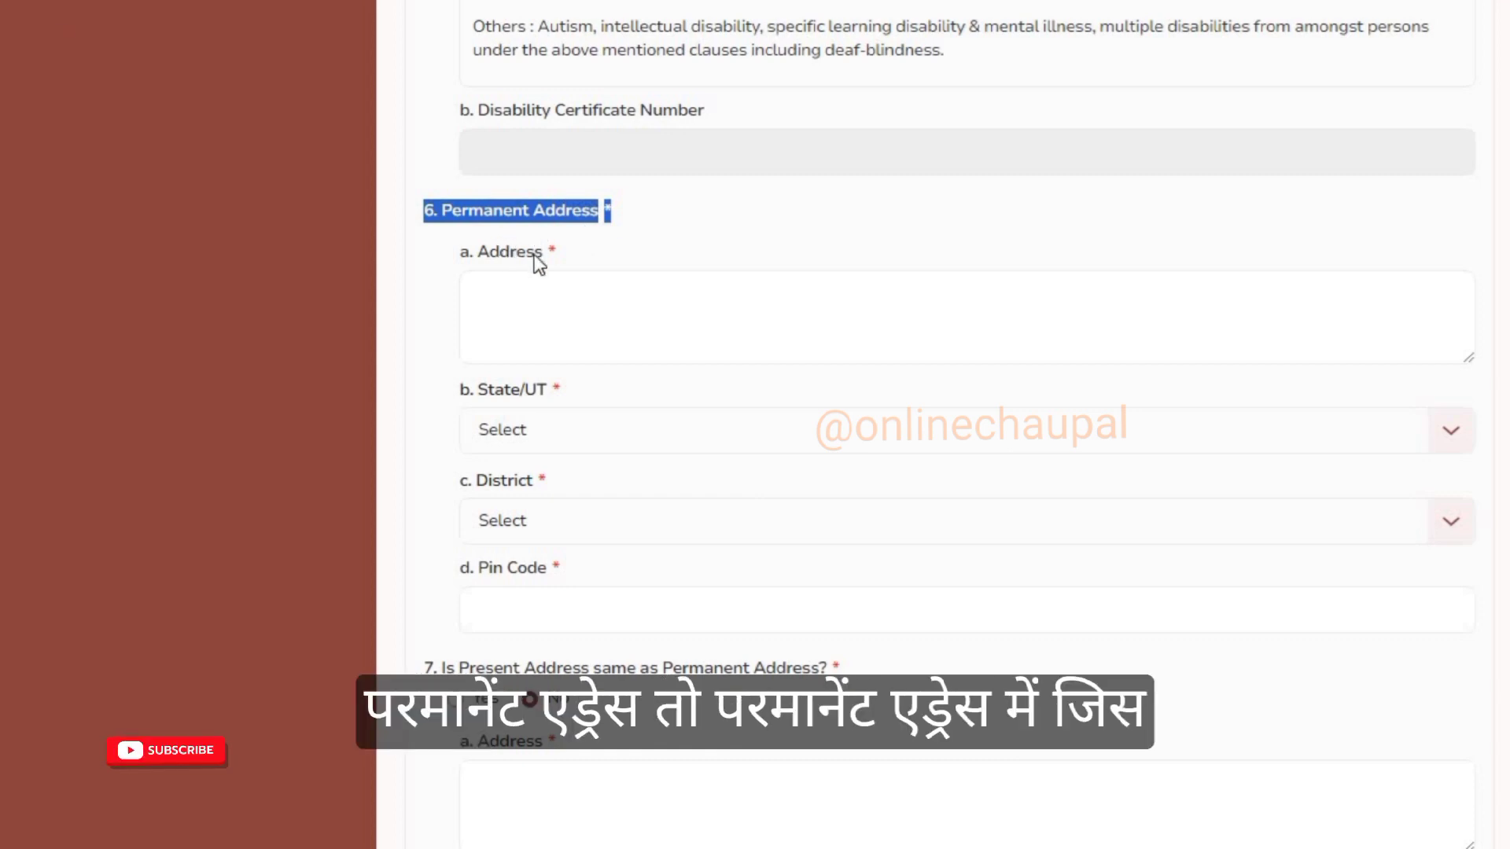
{"action": "left_click_drag", "start_coordinate": [461, 252], "coordinate": [549, 252]}
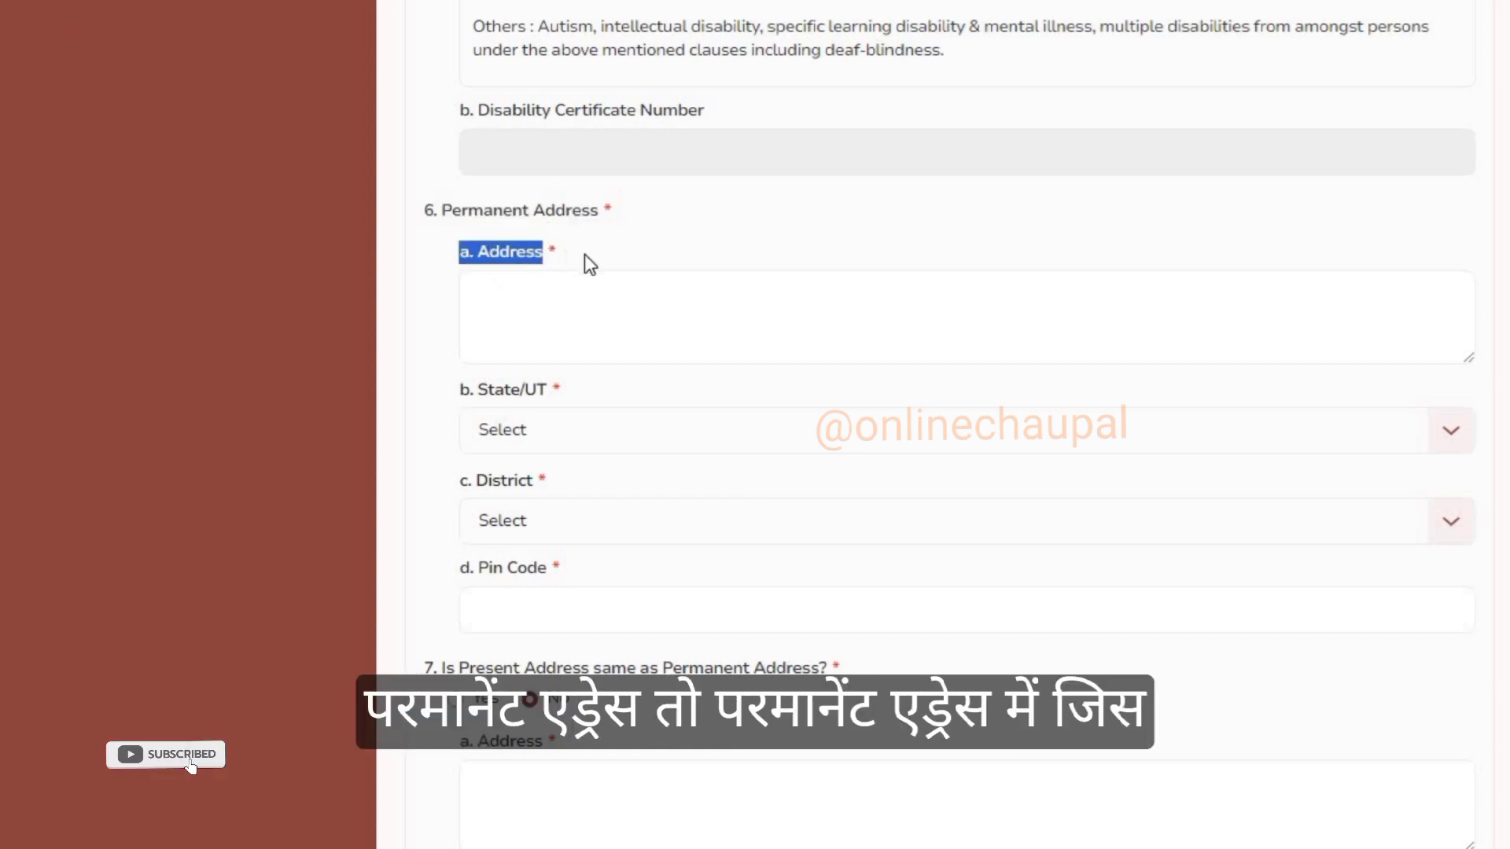
{"action": "left_click", "coordinate": [512, 308]}
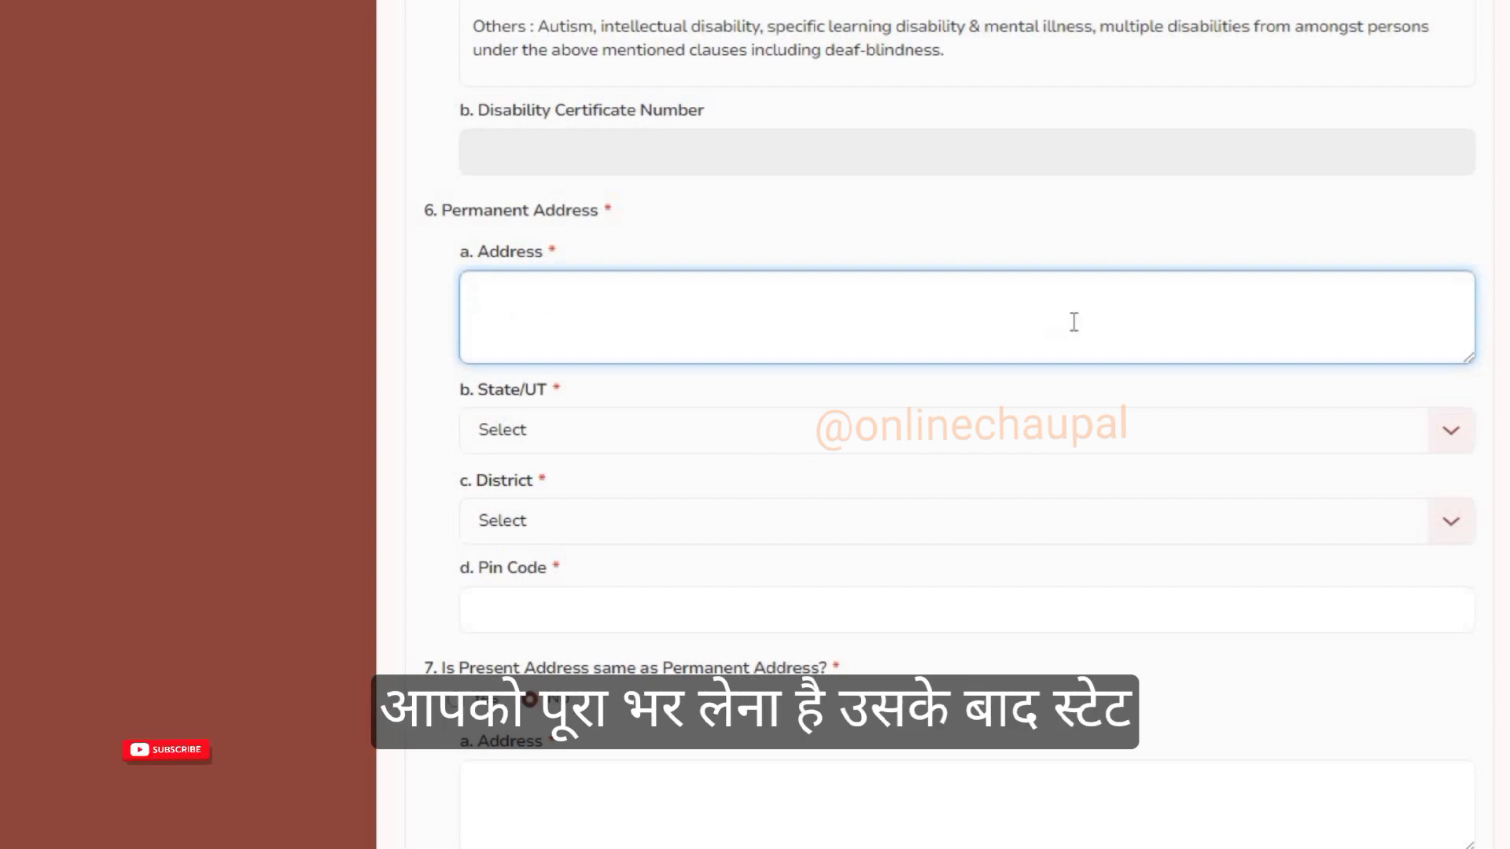
{"action": "left_click", "coordinate": [408, 475]}
{"action": "left_click", "coordinate": [495, 434]}
{"action": "left_click", "coordinate": [499, 433]}
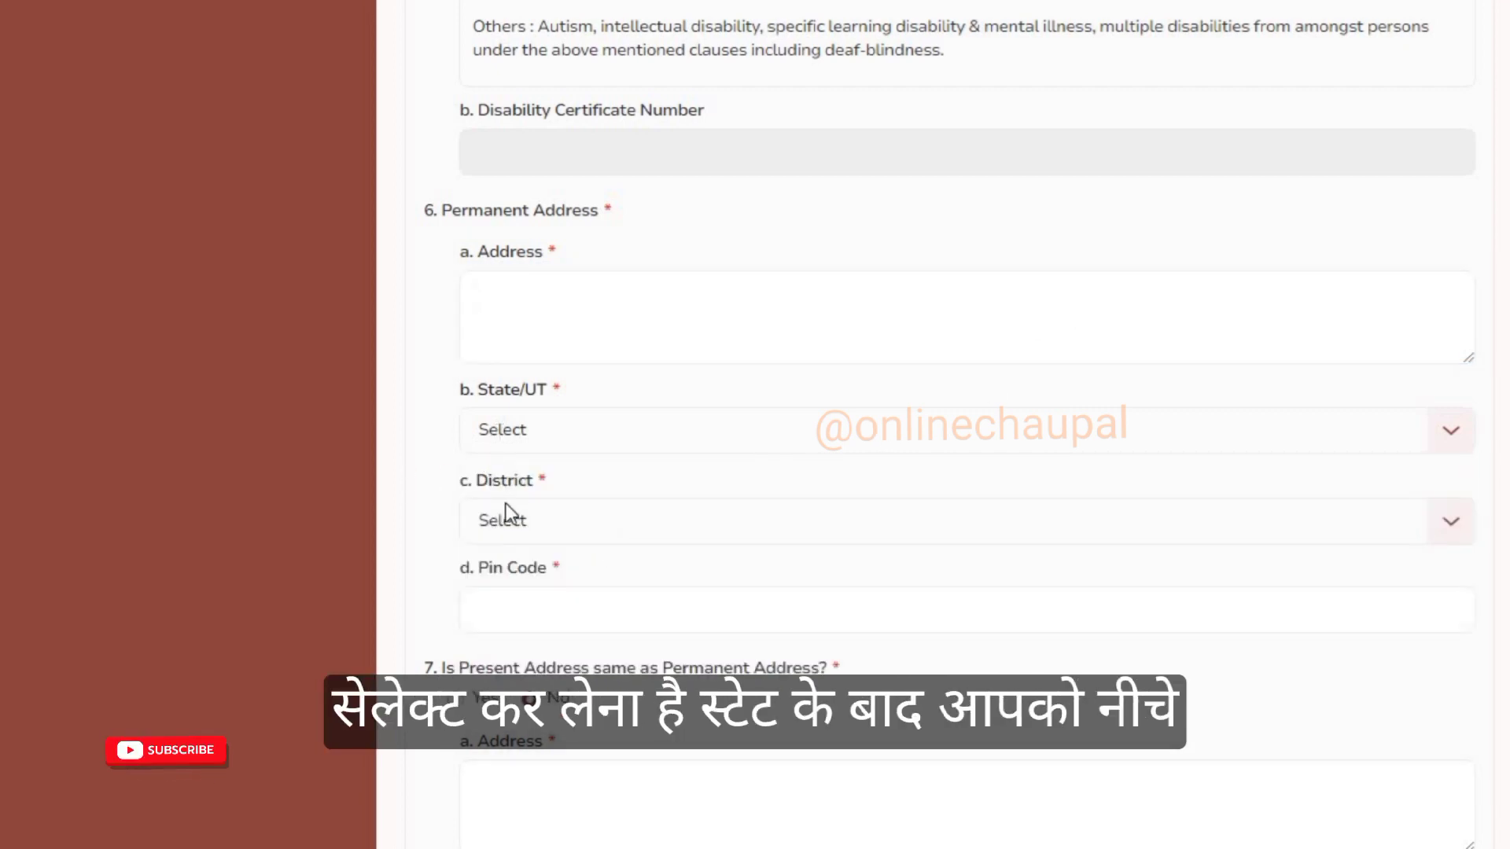
{"action": "left_click_drag", "start_coordinate": [459, 478], "coordinate": [558, 479]}
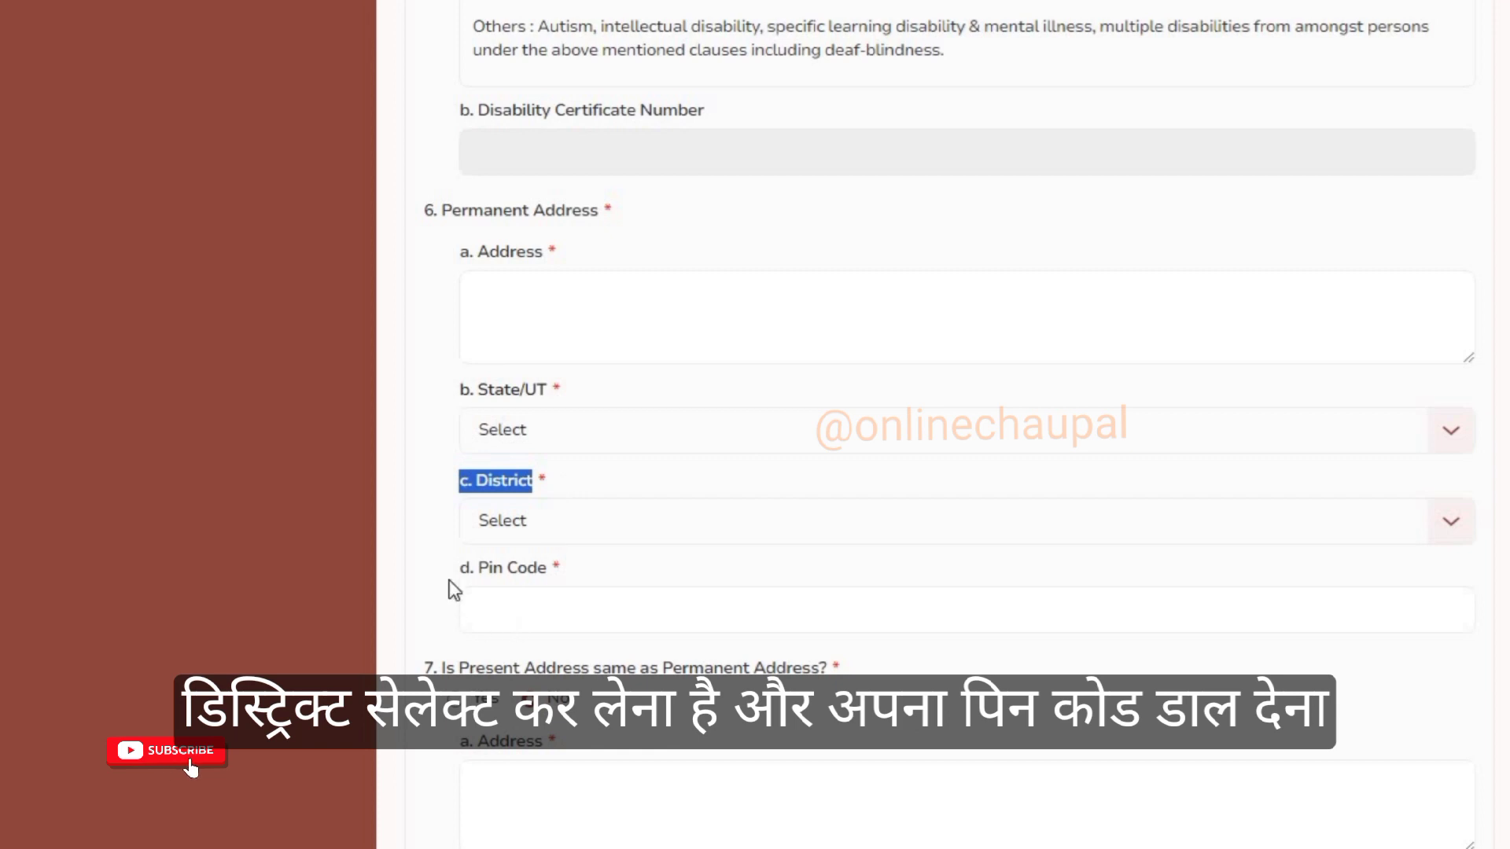
{"action": "left_click_drag", "start_coordinate": [452, 581], "coordinate": [554, 563]}
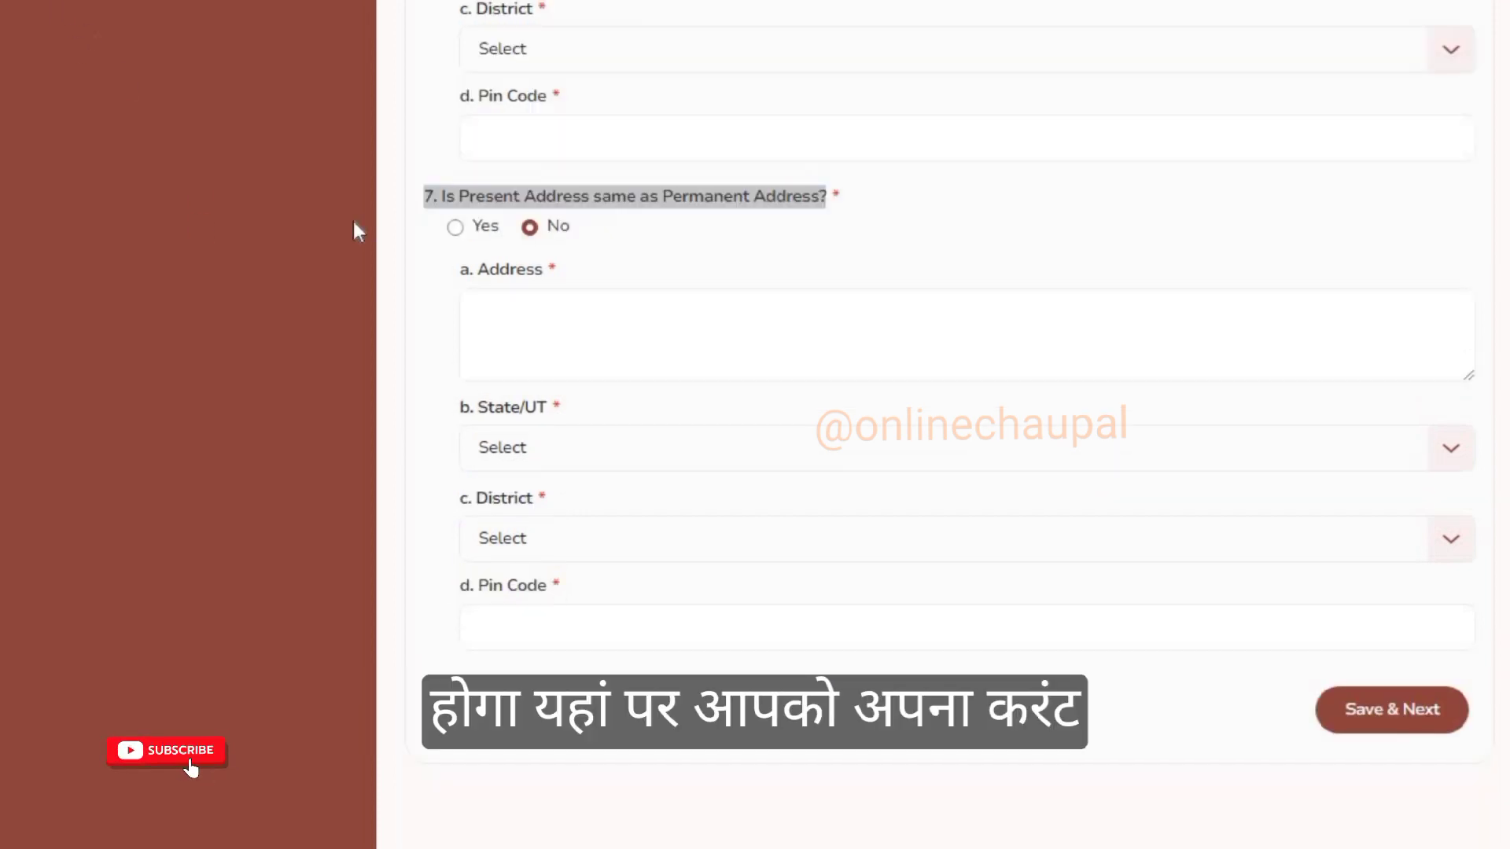
Step: Try answering Yes to whether the present address is the same as the permanent one, and return the answer to No
{"action": "left_click_drag", "start_coordinate": [426, 197], "coordinate": [810, 207]}
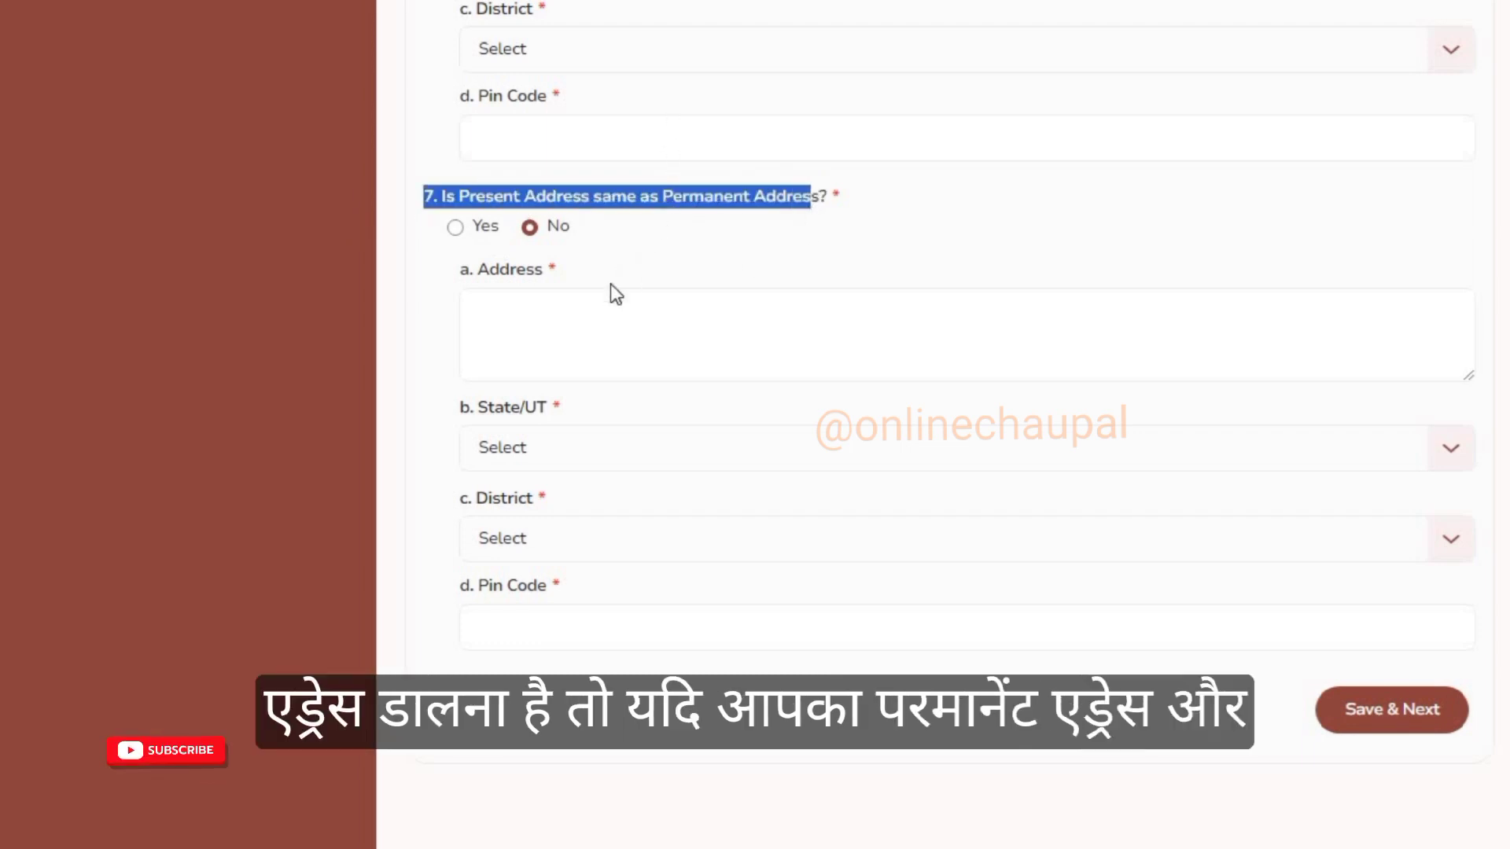
{"action": "left_click", "coordinate": [456, 228]}
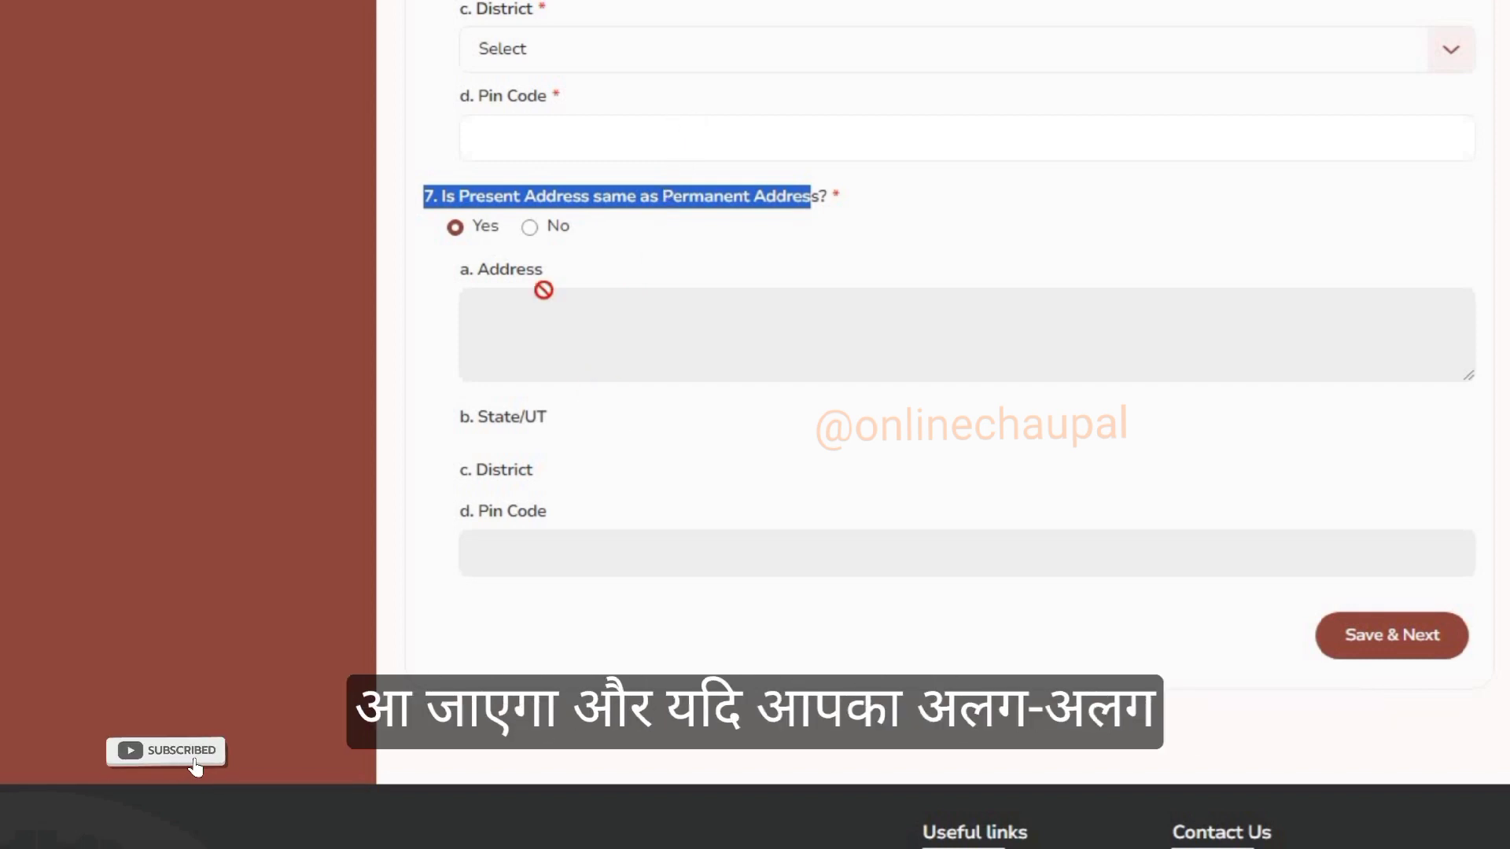
{"action": "left_click", "coordinate": [530, 227]}
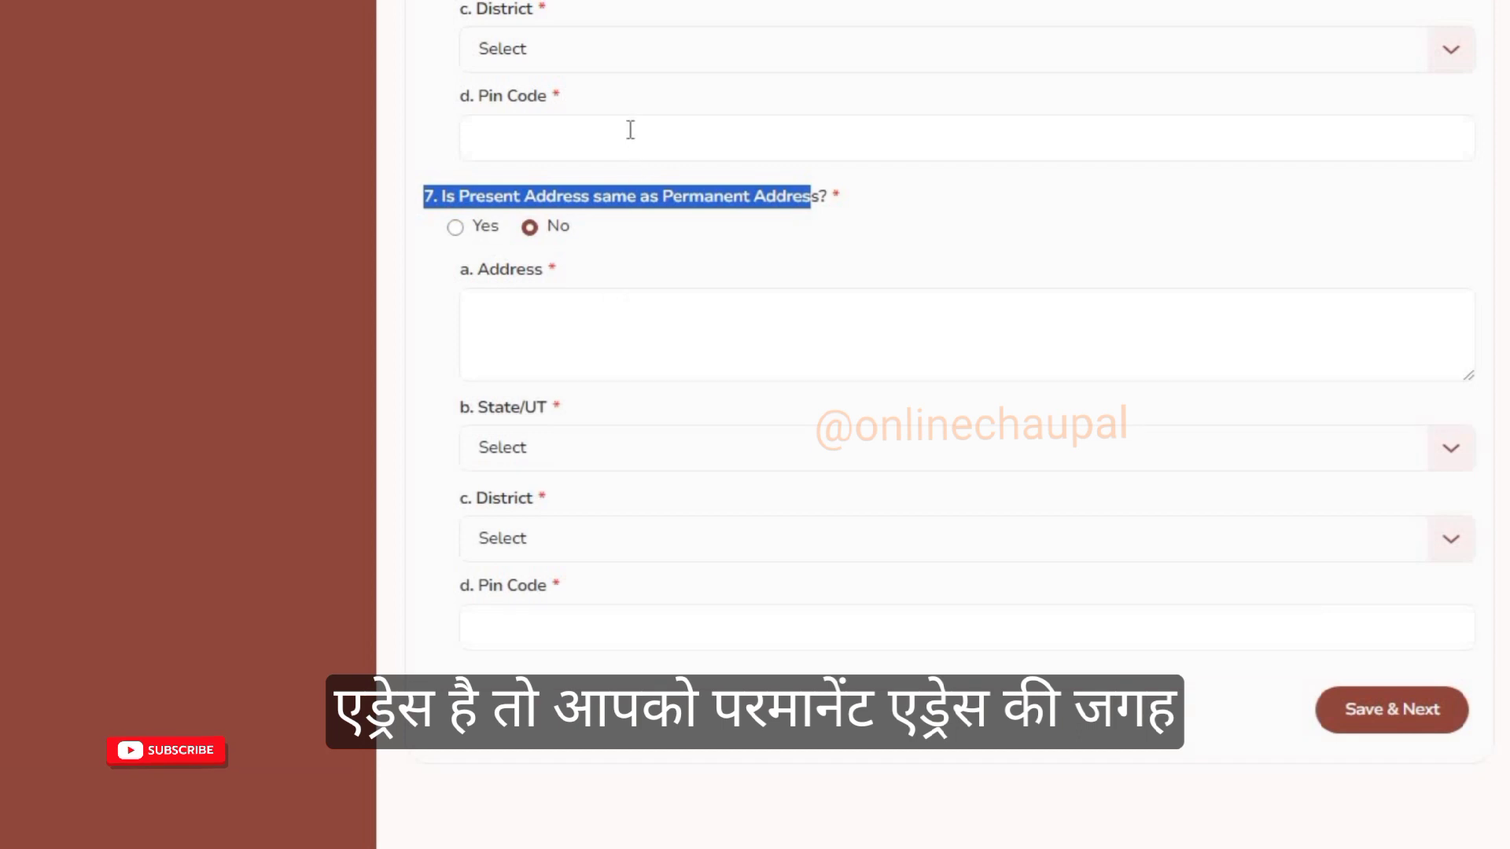
Step: Go through the present address fields for Address, State/UT, District and Pin Code without filling them in
{"action": "left_click", "coordinate": [509, 327]}
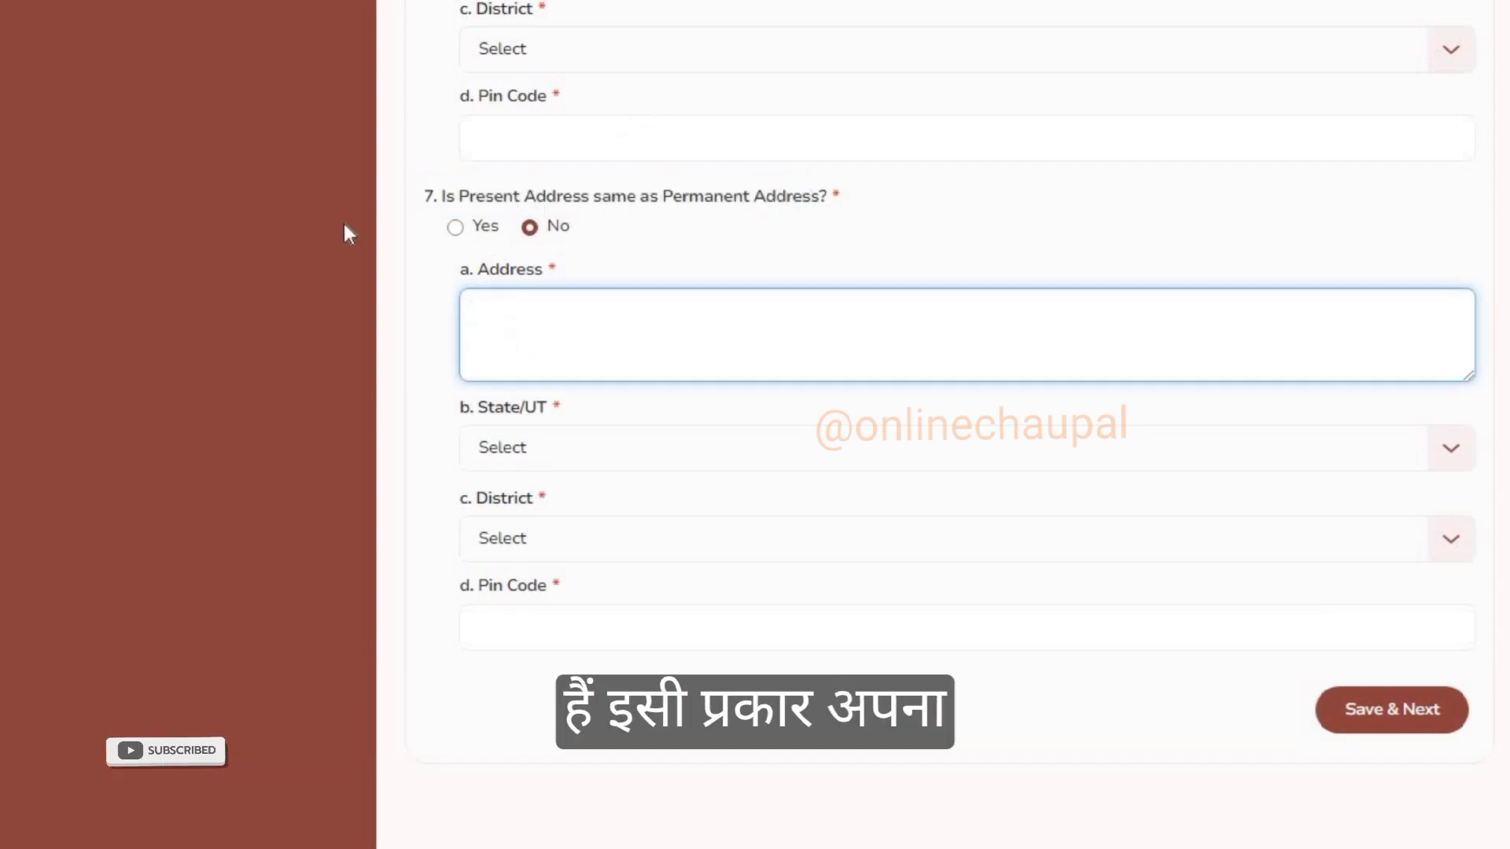
{"action": "left_click_drag", "start_coordinate": [441, 344], "coordinate": [465, 273]}
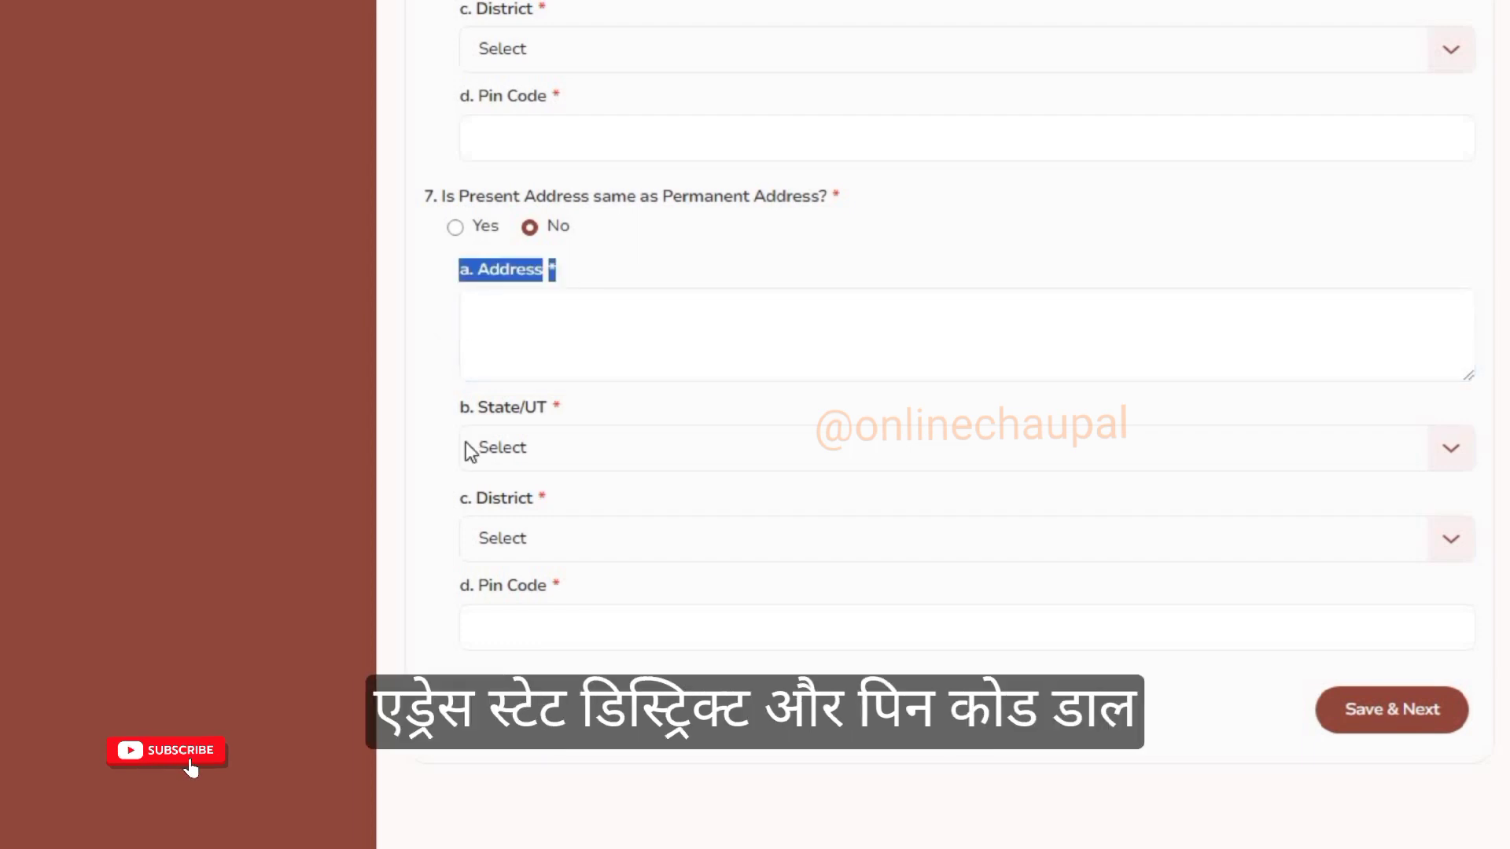
{"action": "left_click_drag", "start_coordinate": [469, 408], "coordinate": [588, 484]}
{"action": "left_click_drag", "start_coordinate": [477, 497], "coordinate": [536, 502]}
{"action": "left_click_drag", "start_coordinate": [454, 588], "coordinate": [765, 723]}
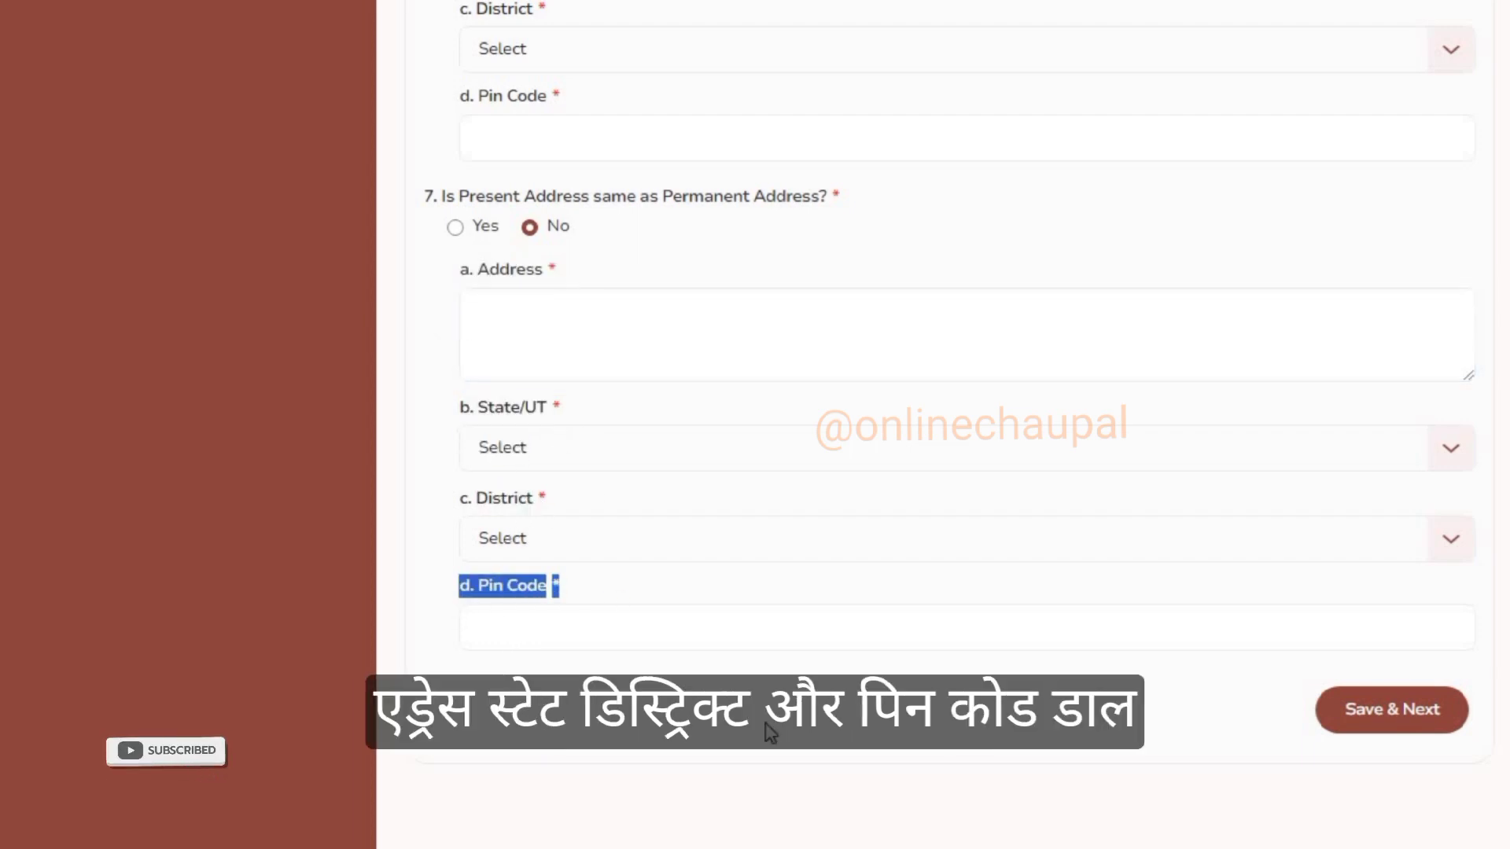
{"action": "left_click", "coordinate": [893, 737]}
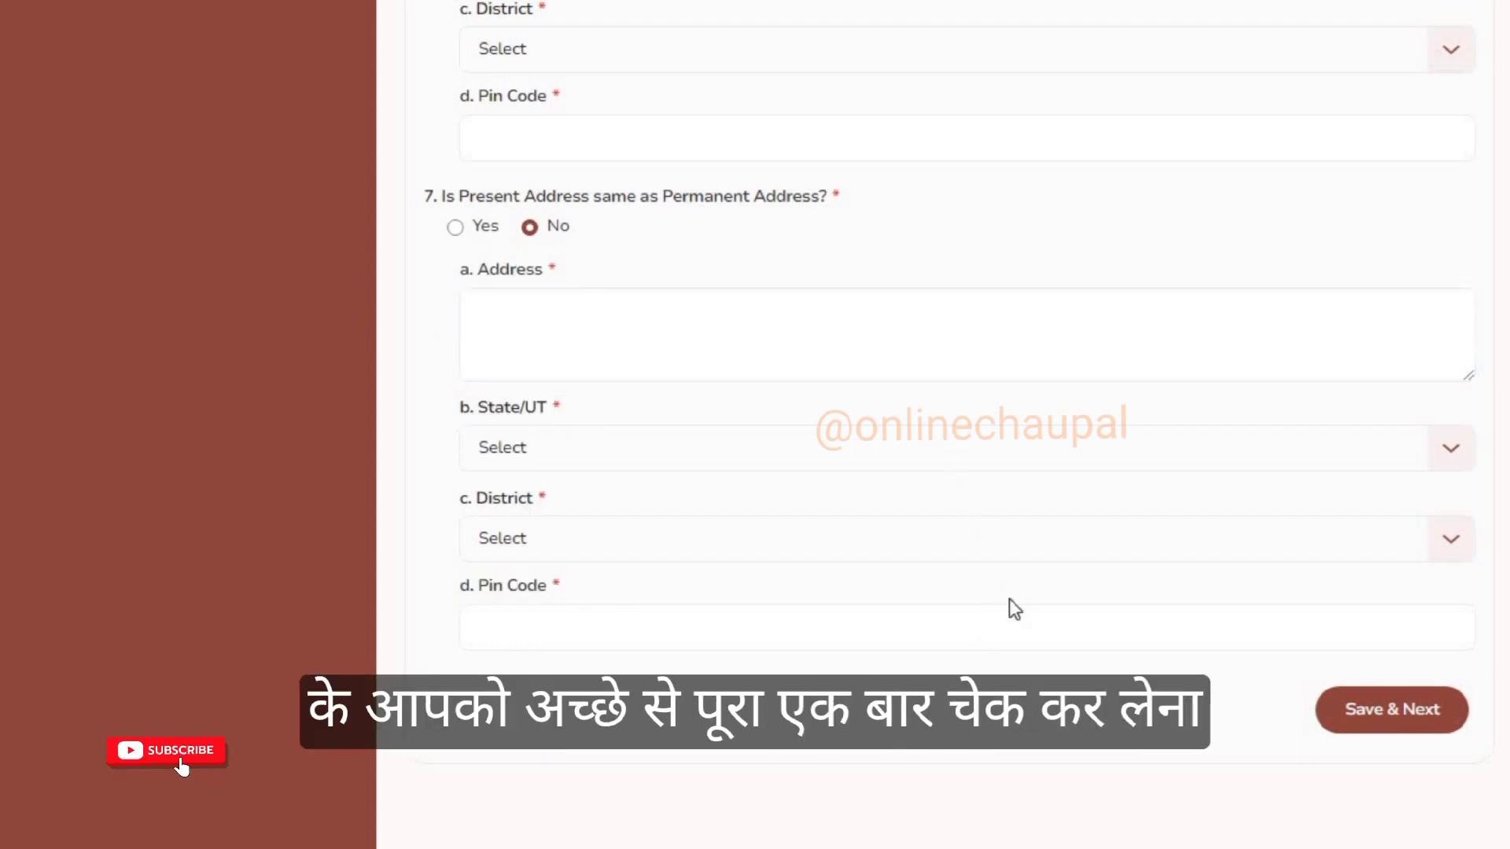
Step: Check through the Additional Details form, save it and continue to the Declaration
{"action": "scroll", "coordinate": [1021, 607], "scroll_direction": "up", "scroll_amount": 8}
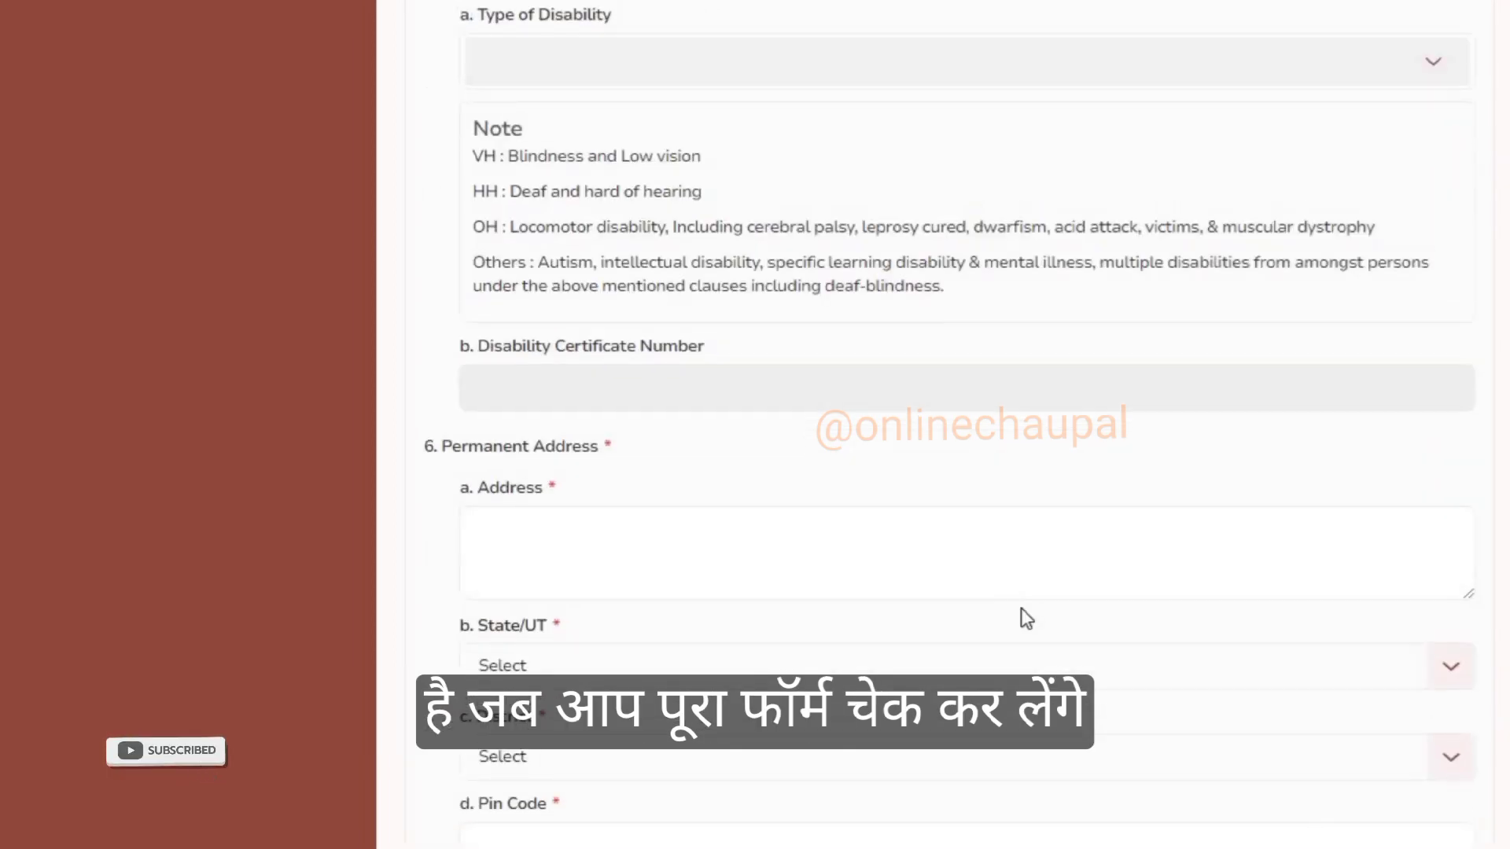
{"action": "scroll", "coordinate": [1021, 607], "scroll_direction": "down", "scroll_amount": 13}
{"action": "scroll", "coordinate": [1219, 511], "scroll_direction": "up", "scroll_amount": 1}
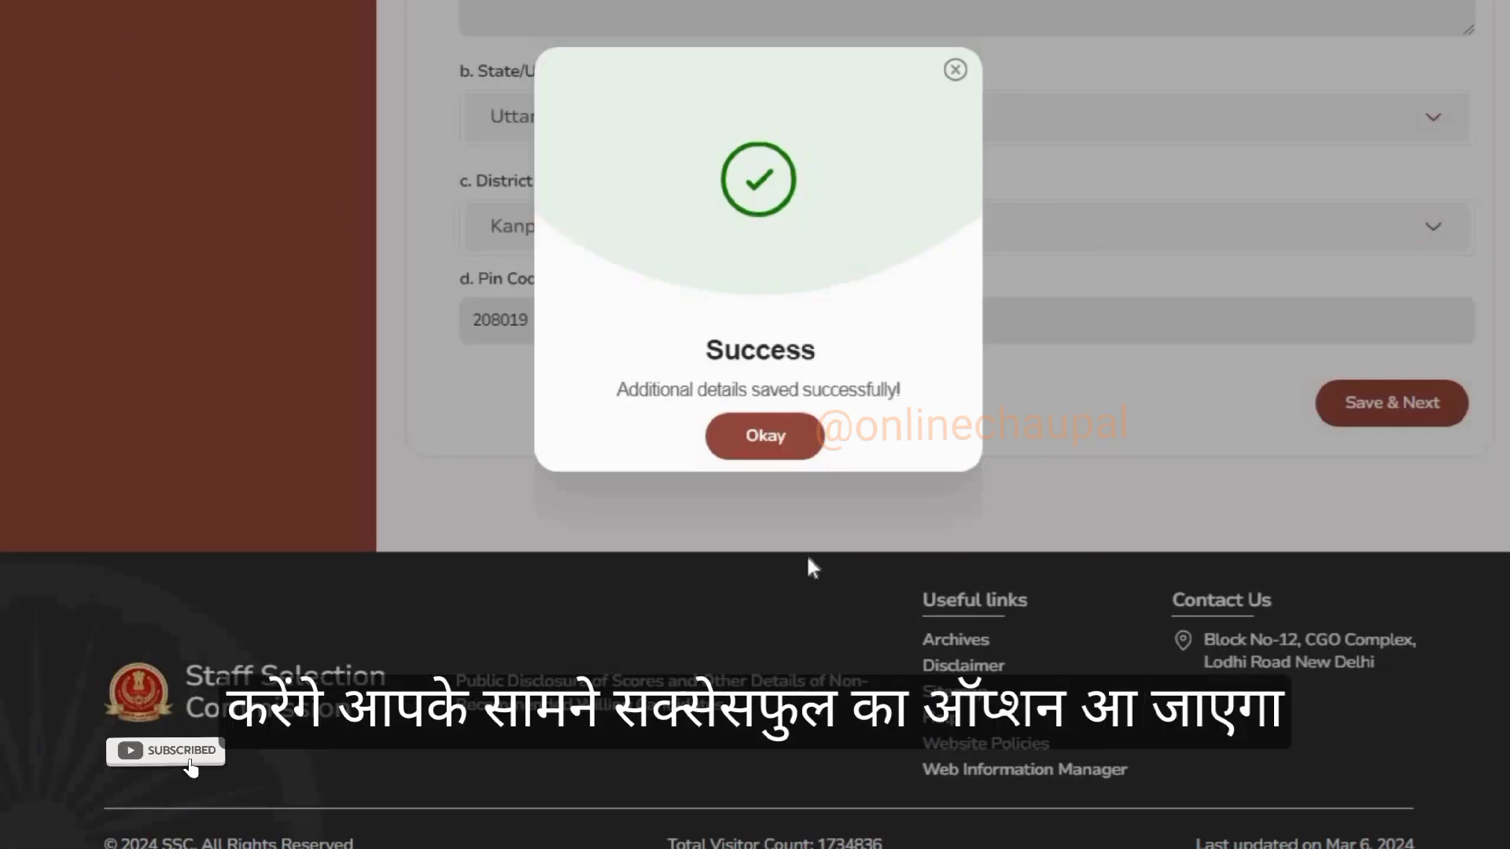
{"action": "left_click", "coordinate": [768, 441]}
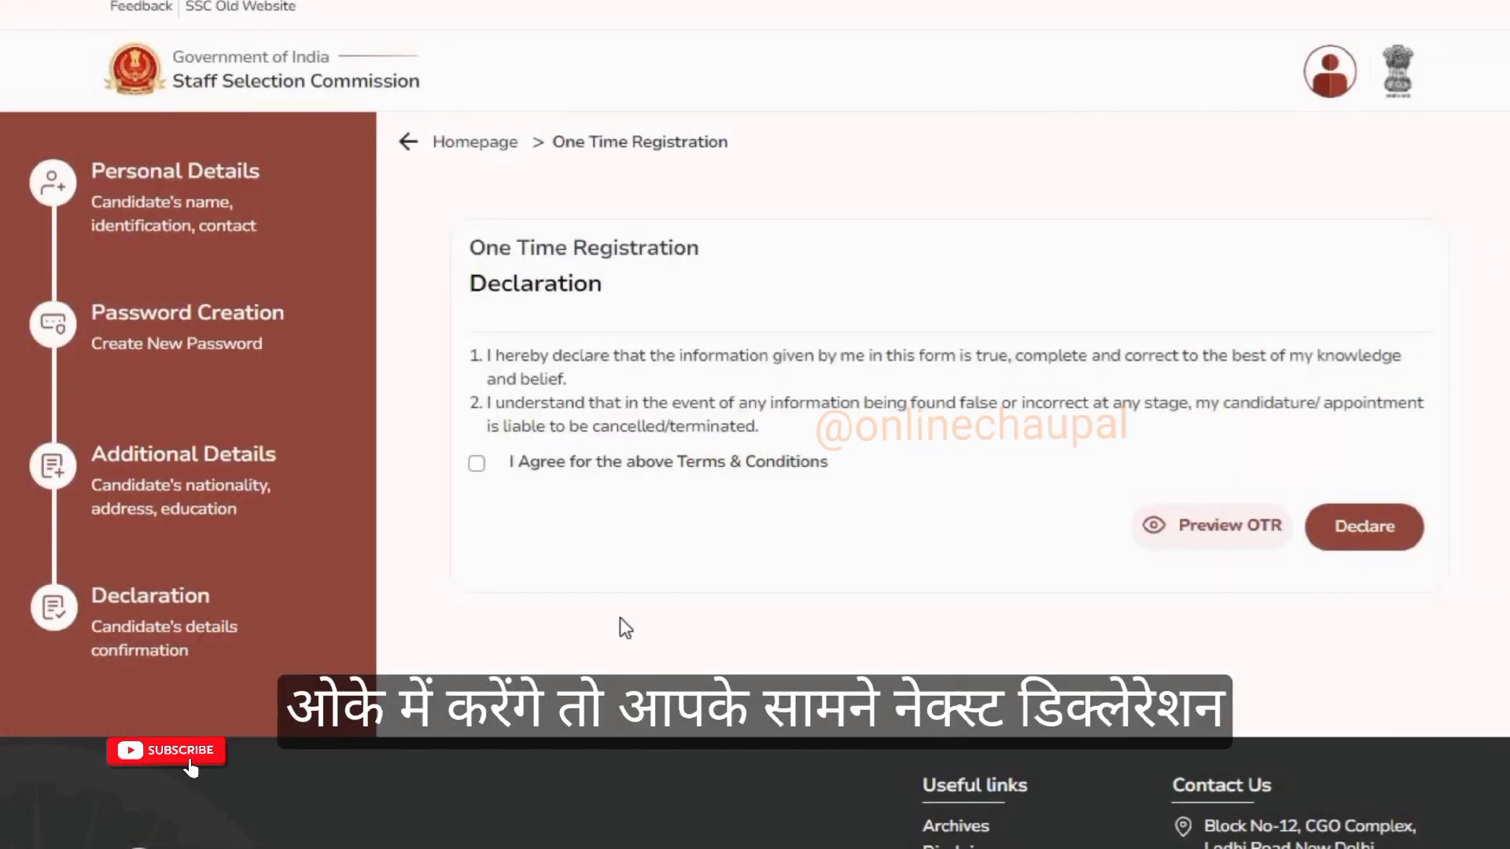
Step: Agree to the declaration's Terms & Conditions, submit the declaration and continue to the Candidate Dashboard
{"action": "left_click_drag", "start_coordinate": [464, 283], "coordinate": [625, 285]}
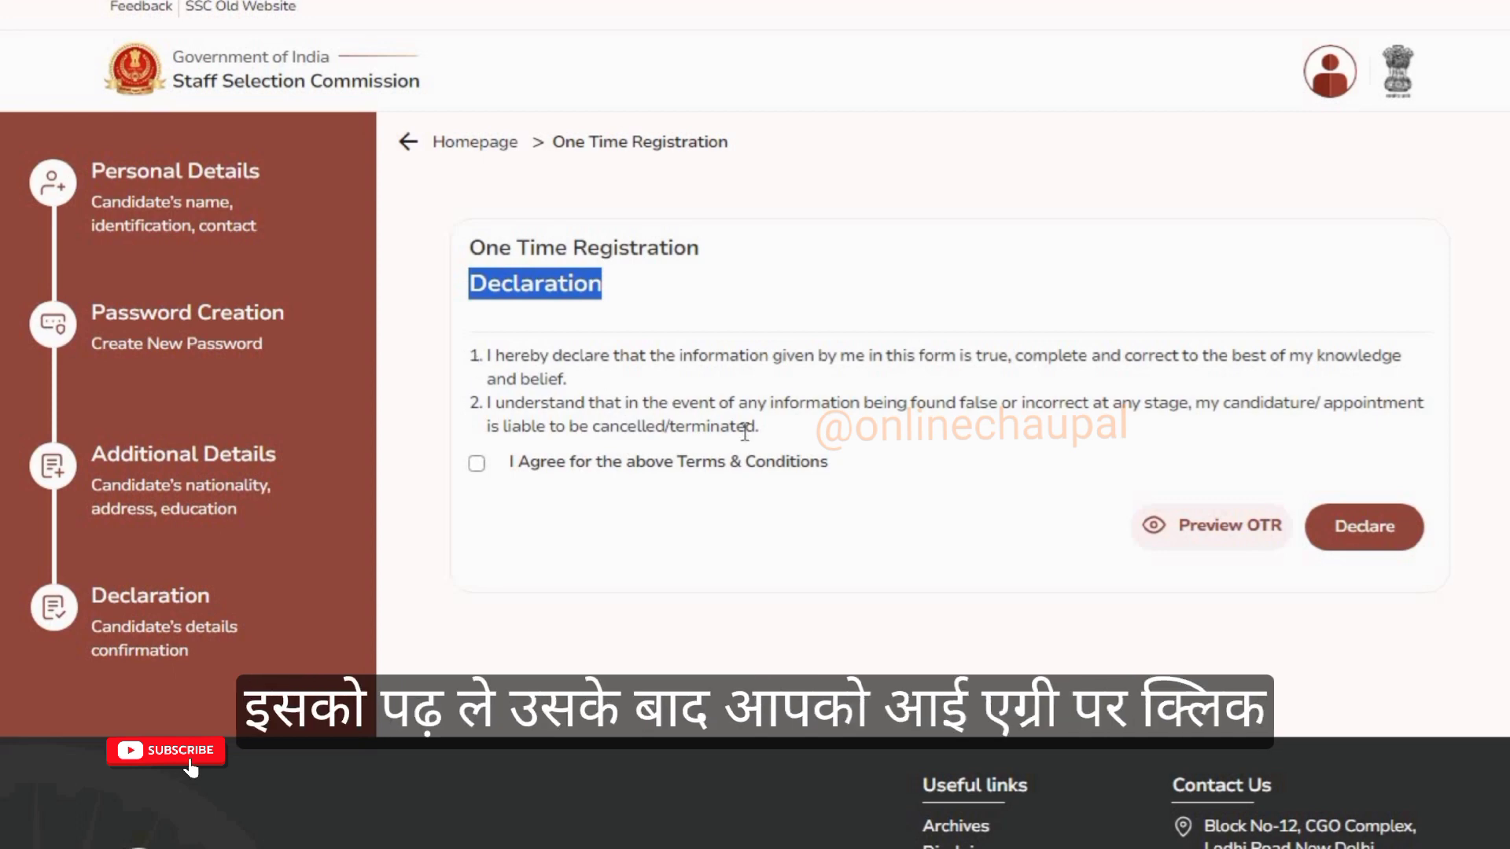
{"action": "left_click", "coordinate": [477, 464]}
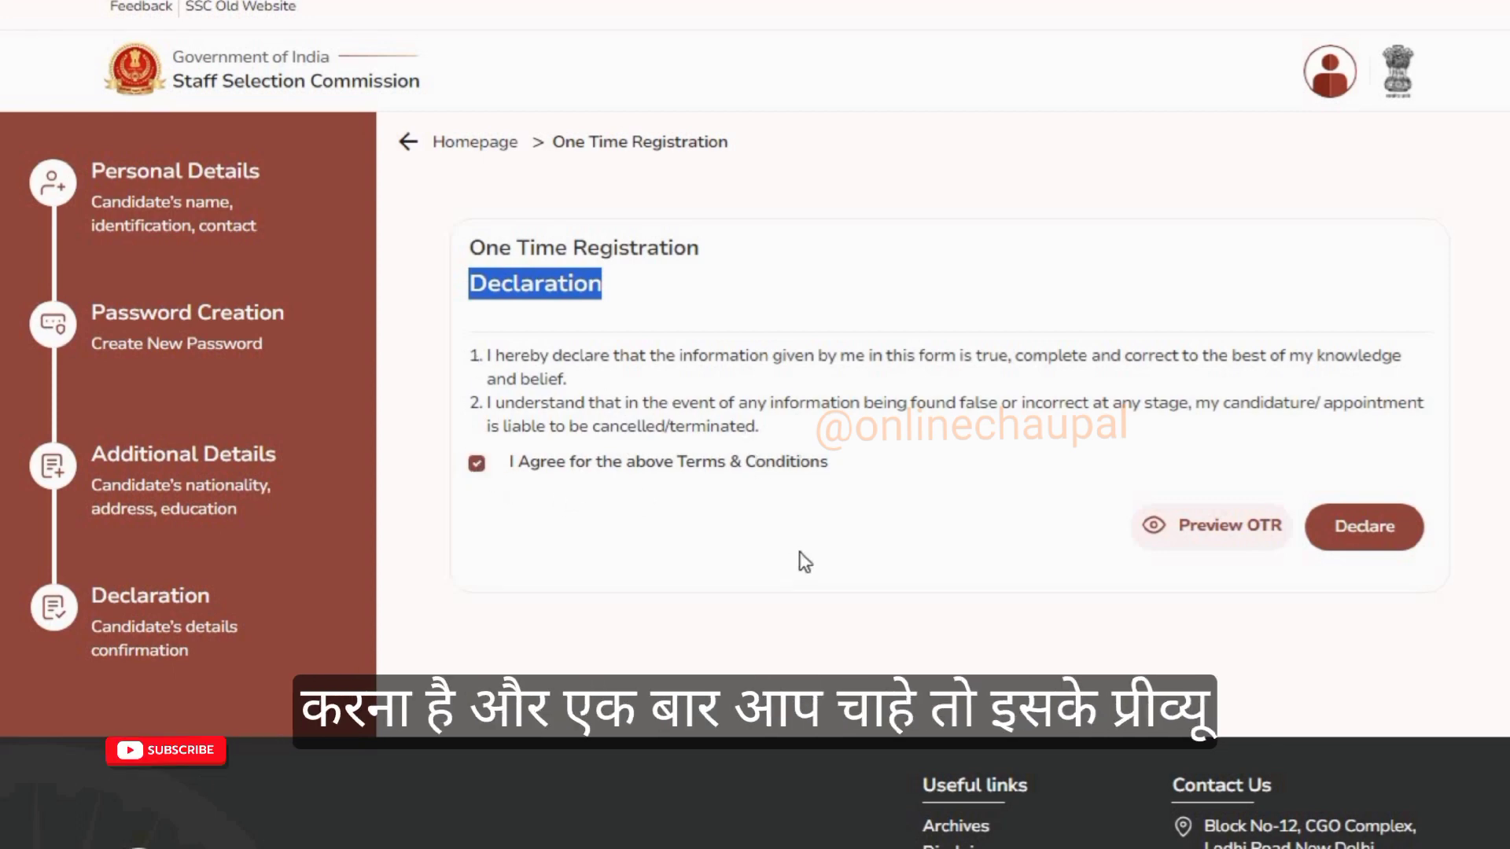
{"action": "left_click", "coordinate": [1215, 566]}
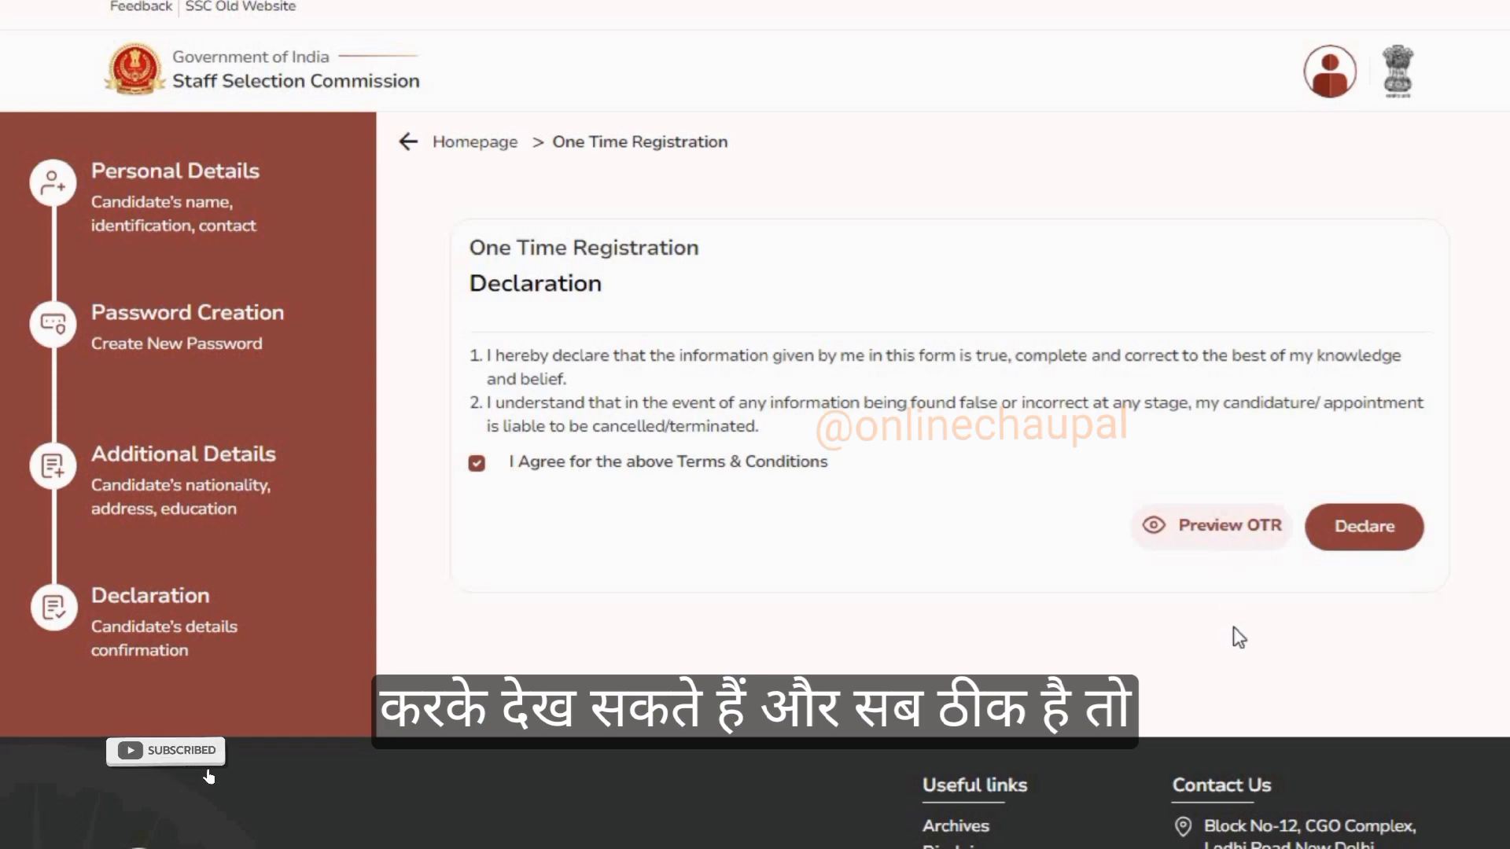
{"action": "left_click", "coordinate": [1367, 547]}
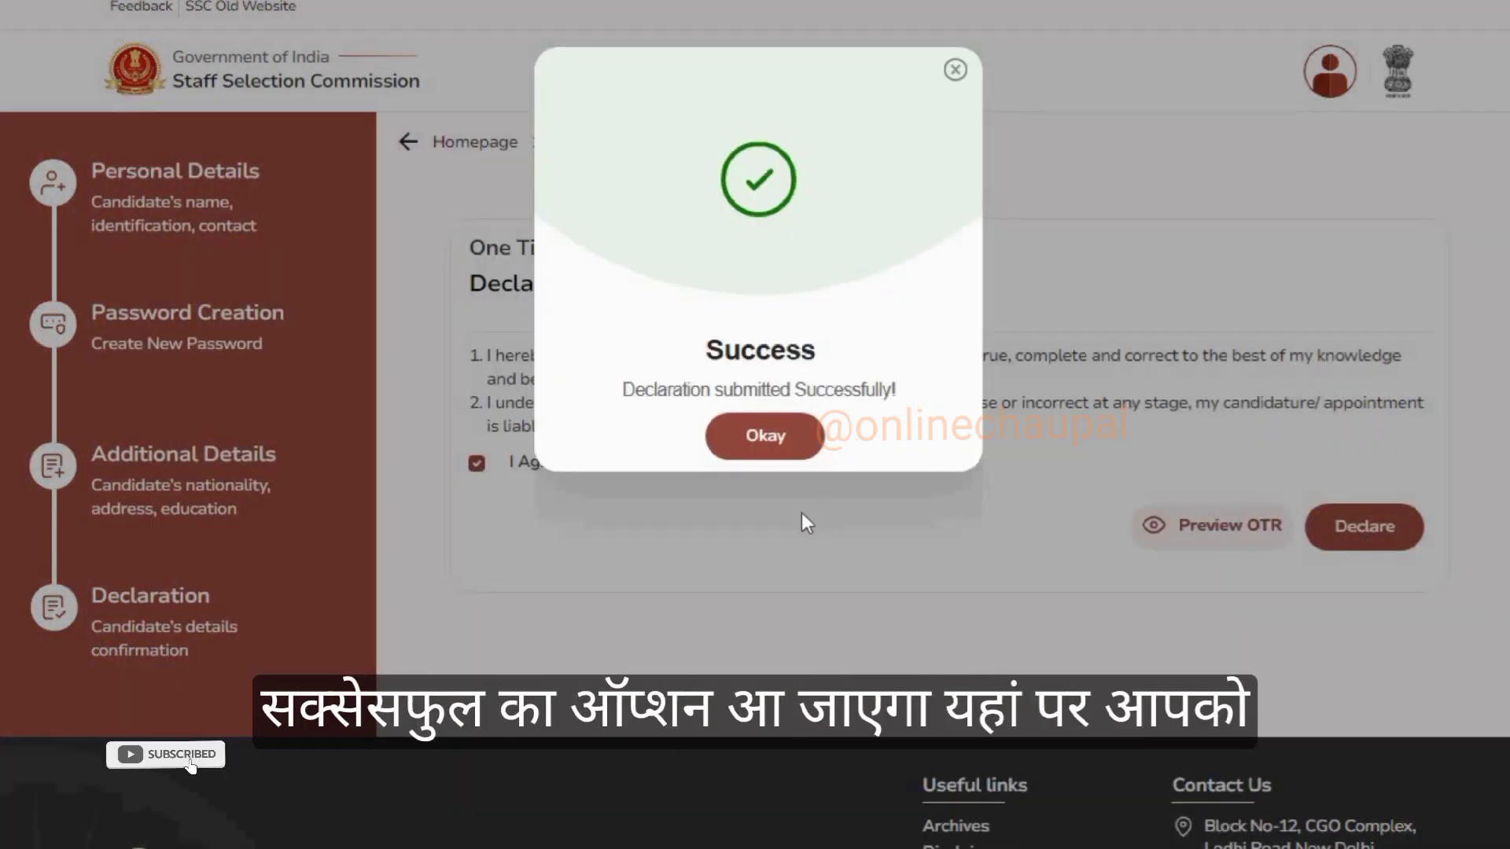
{"action": "left_click", "coordinate": [766, 442]}
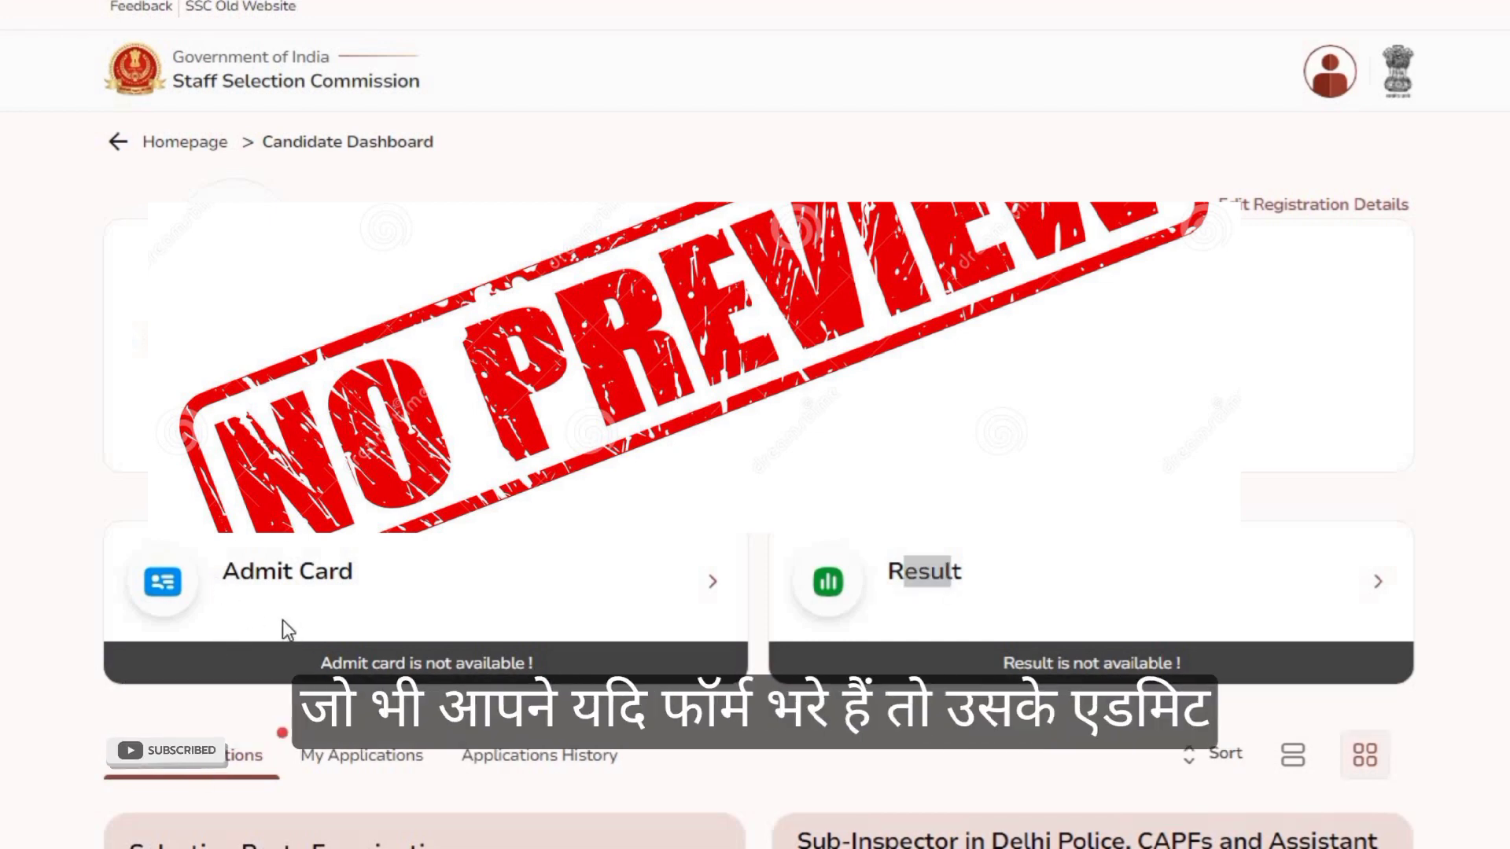
Step: Look over Admit Card, Result, Live Examinations, Applications History and My Applications on the Candidate Dashboard
{"action": "left_click_drag", "start_coordinate": [240, 571], "coordinate": [363, 576]}
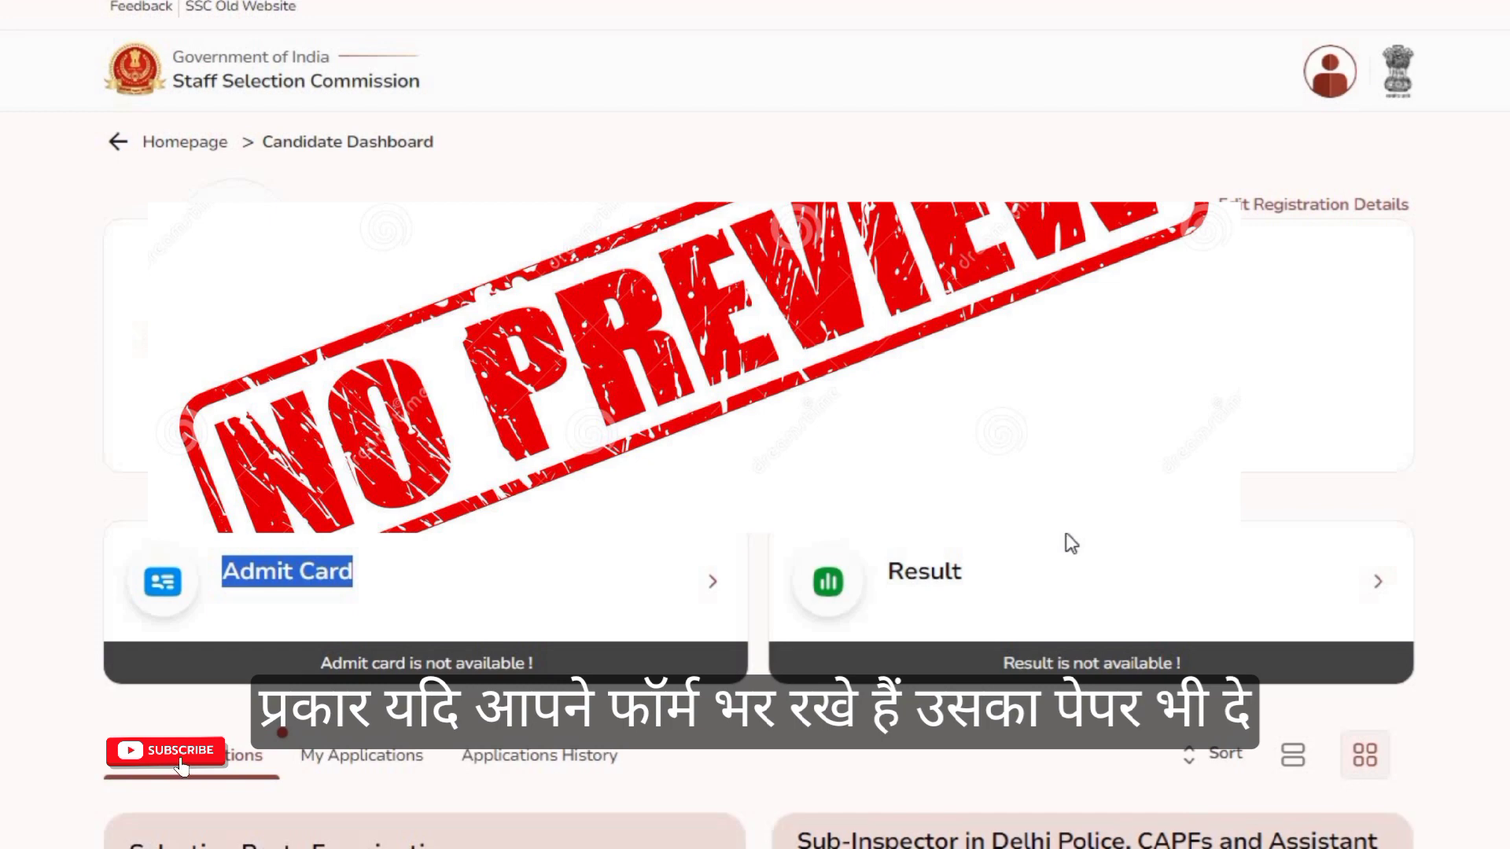
{"action": "left_click_drag", "start_coordinate": [889, 574], "coordinate": [973, 573]}
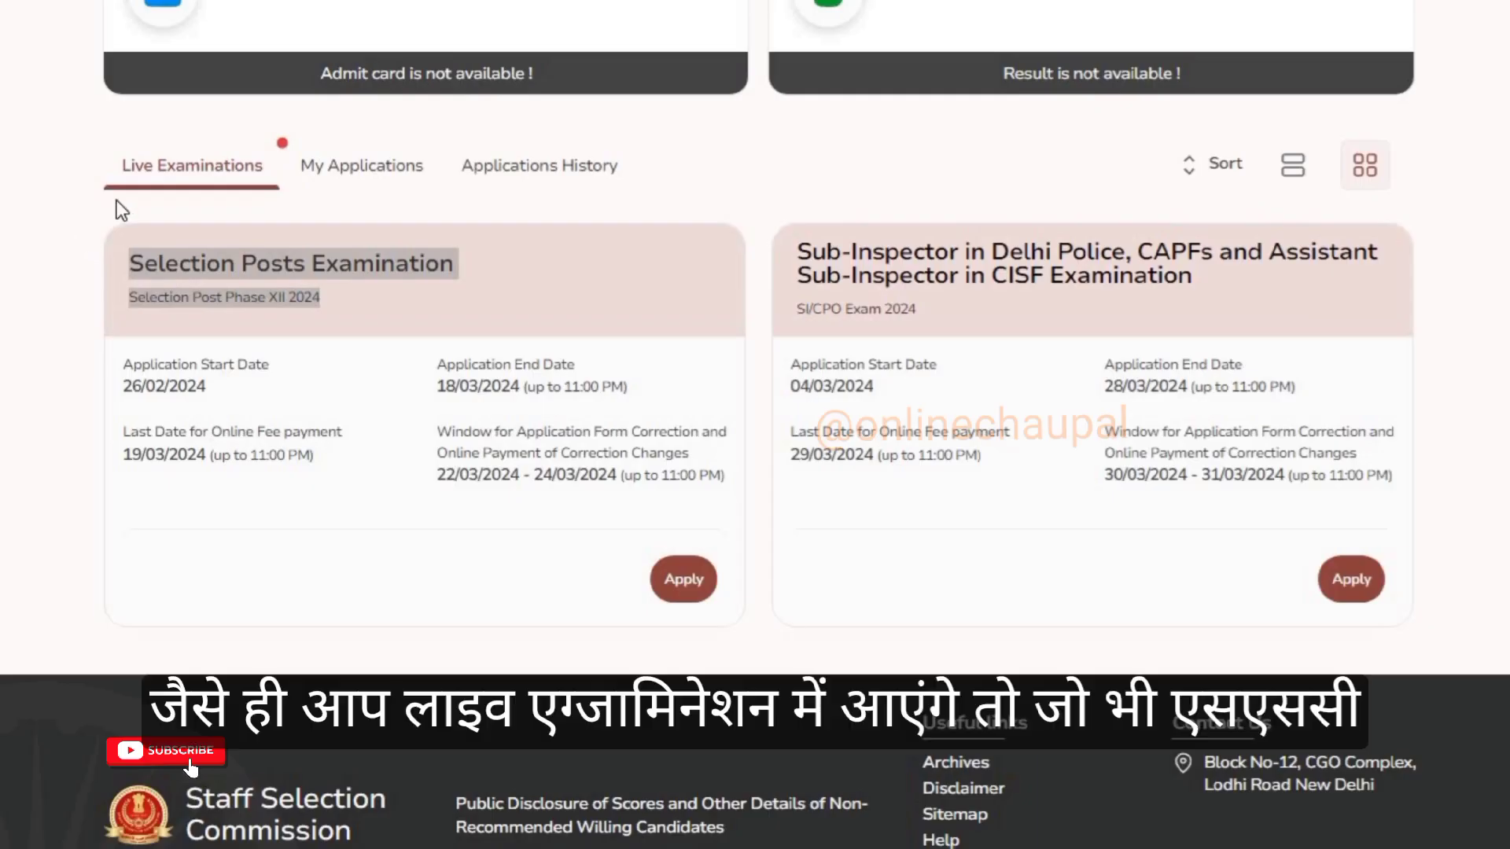
{"action": "left_click_drag", "start_coordinate": [120, 198], "coordinate": [283, 188]}
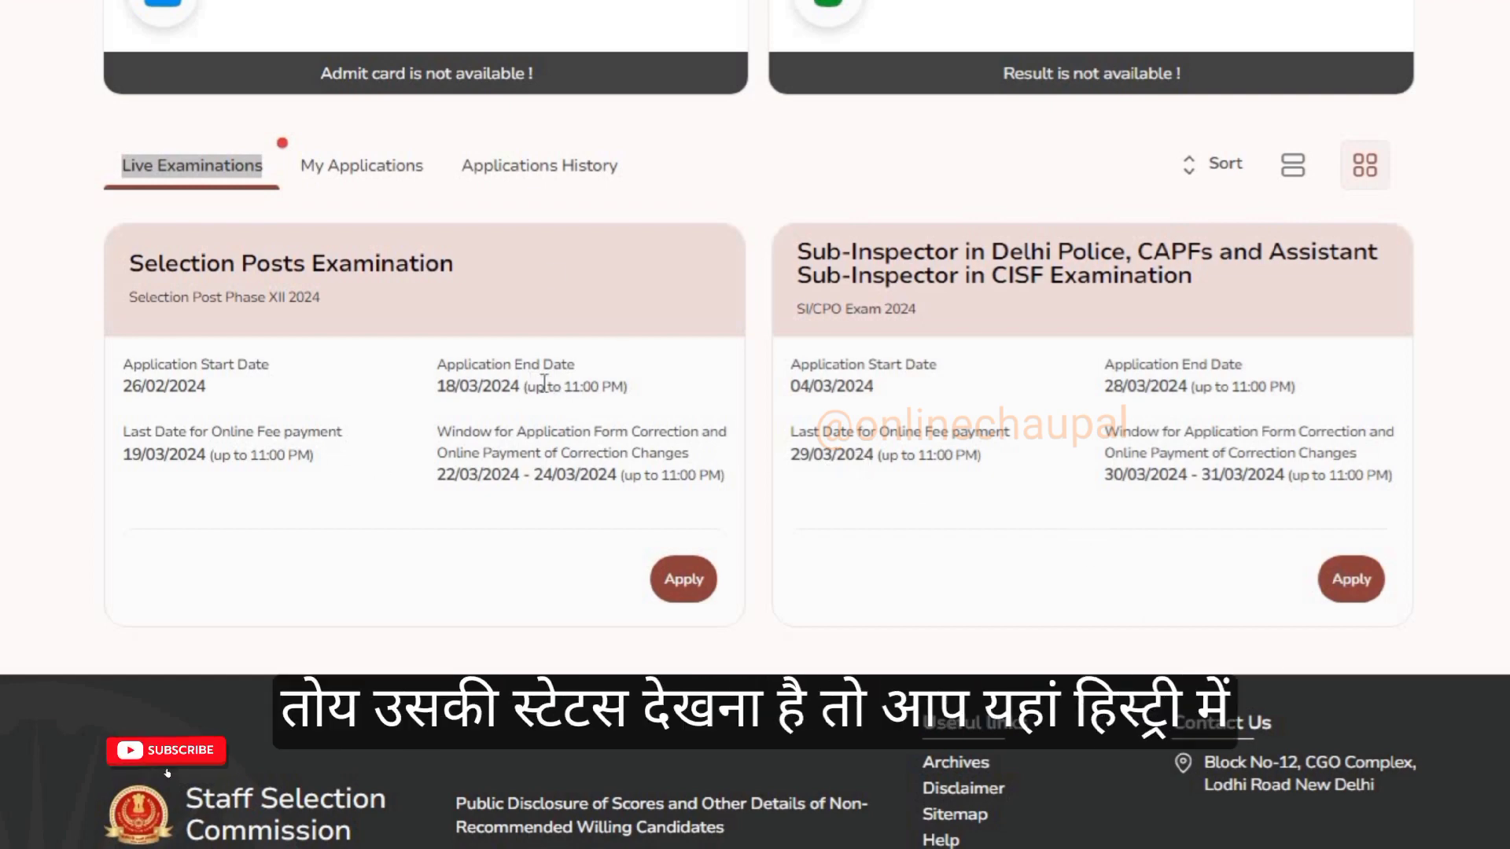
{"action": "left_click", "coordinate": [528, 173]}
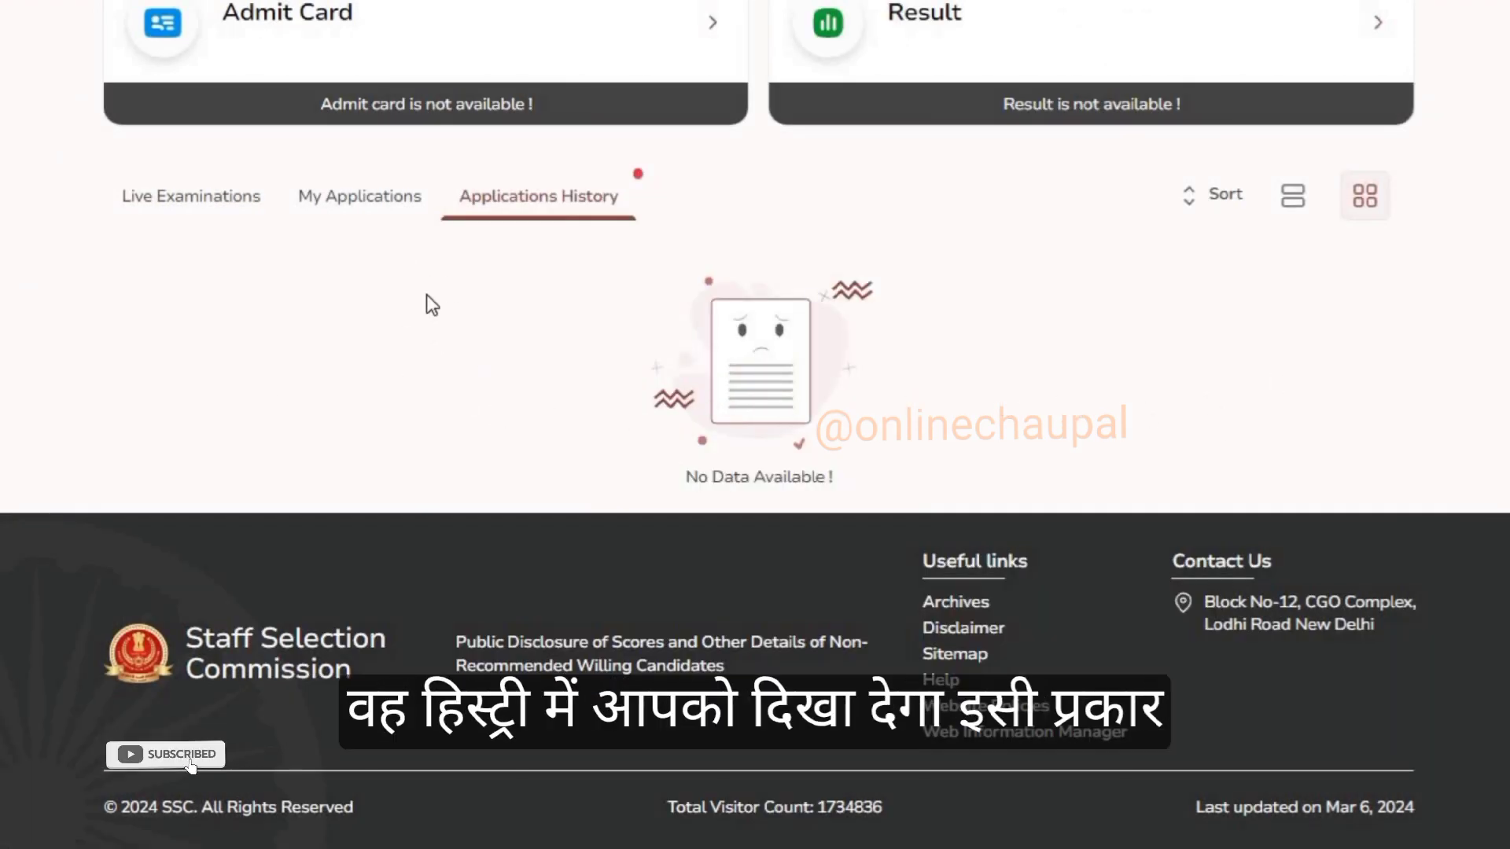
{"action": "left_click", "coordinate": [360, 196]}
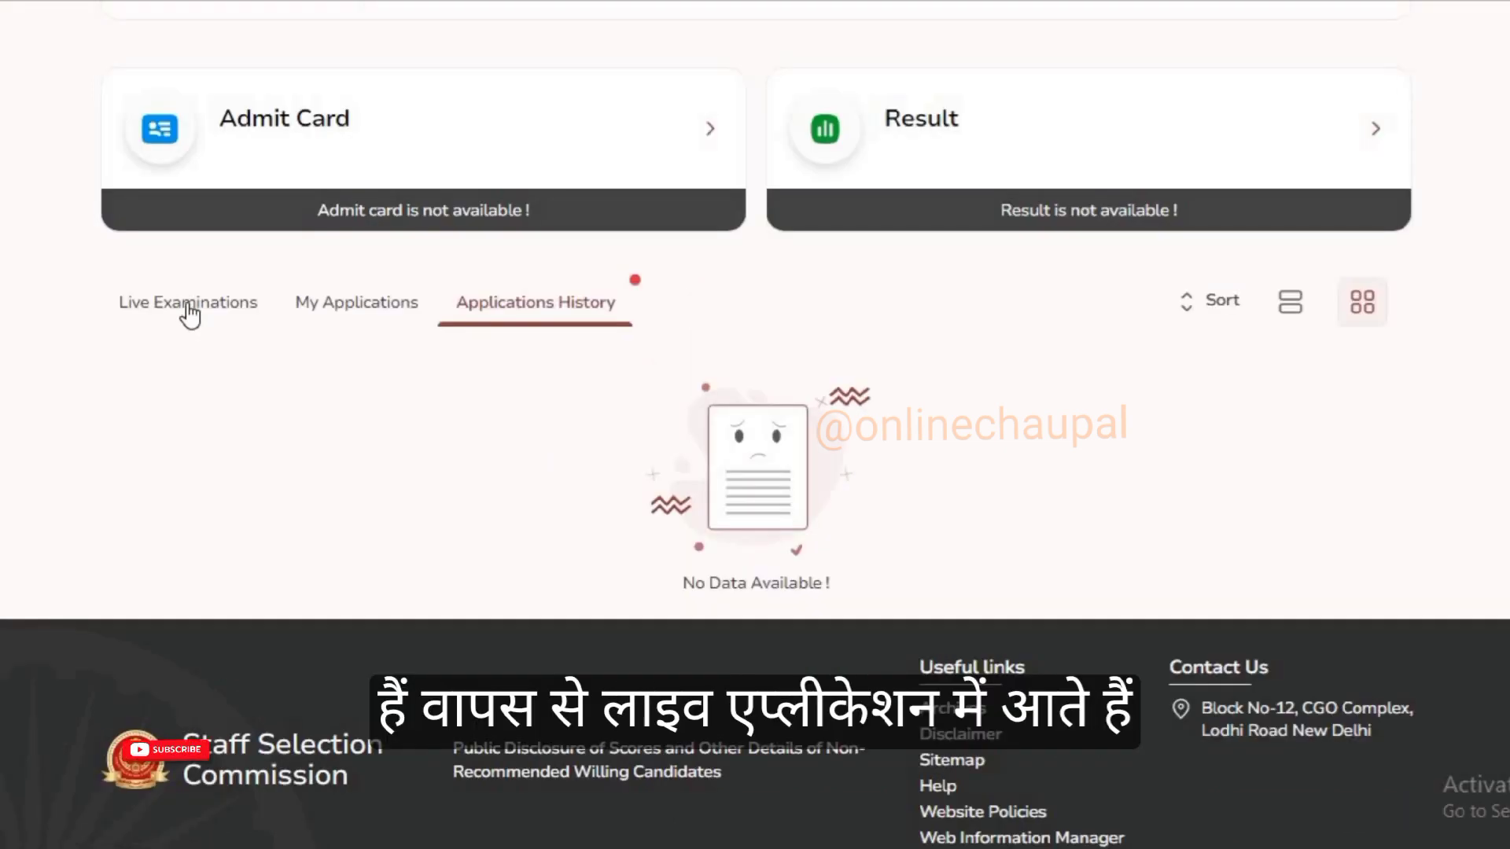
Step: Return to the live examinations and start an application for Selection Posts Examination, Selection Post Phase XII 2024
{"action": "left_click", "coordinate": [189, 303]}
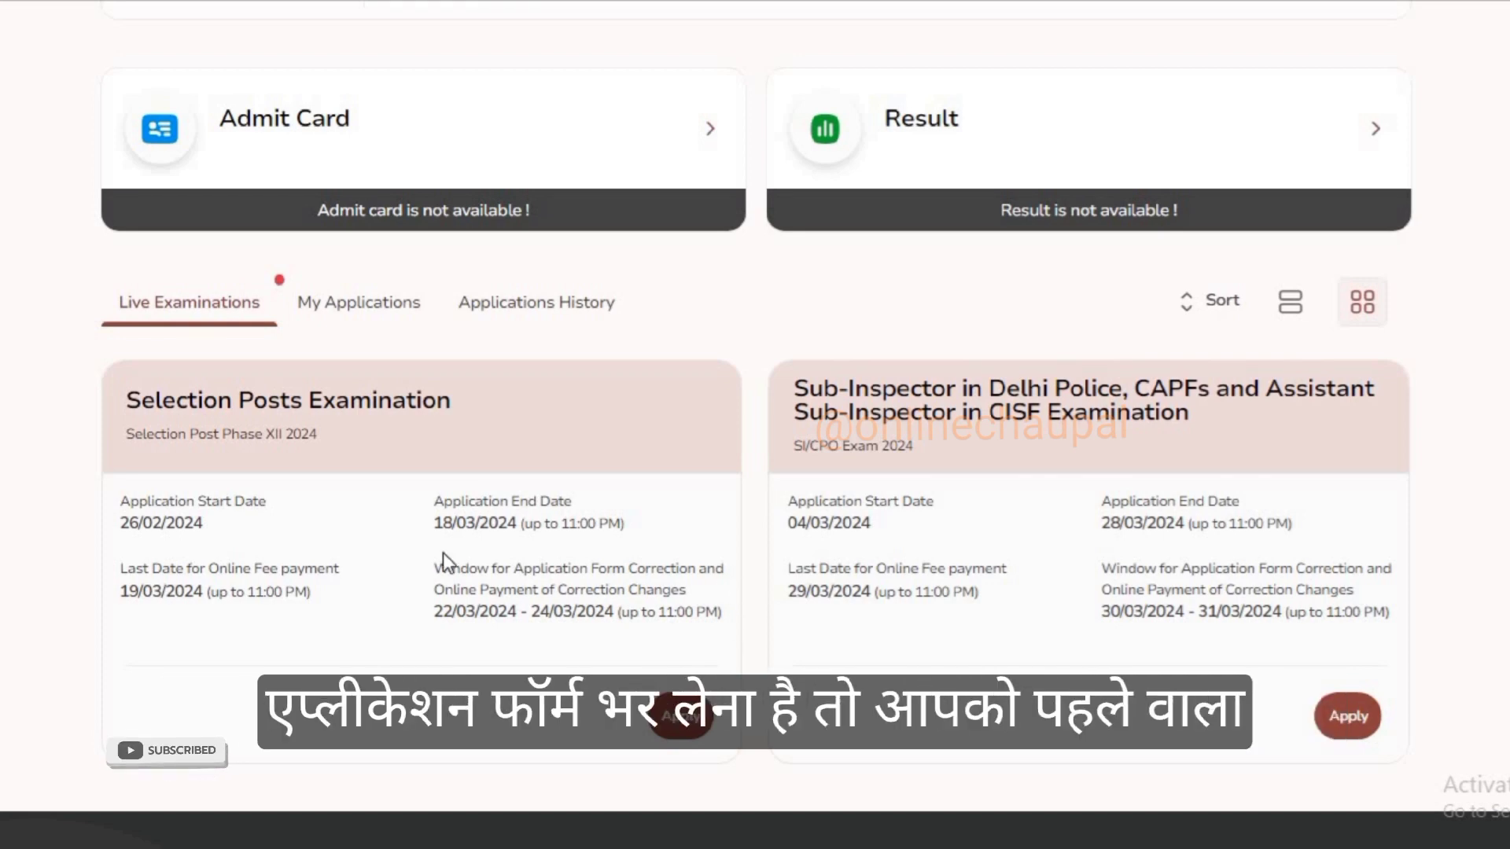
{"action": "left_click_drag", "start_coordinate": [126, 397], "coordinate": [445, 430]}
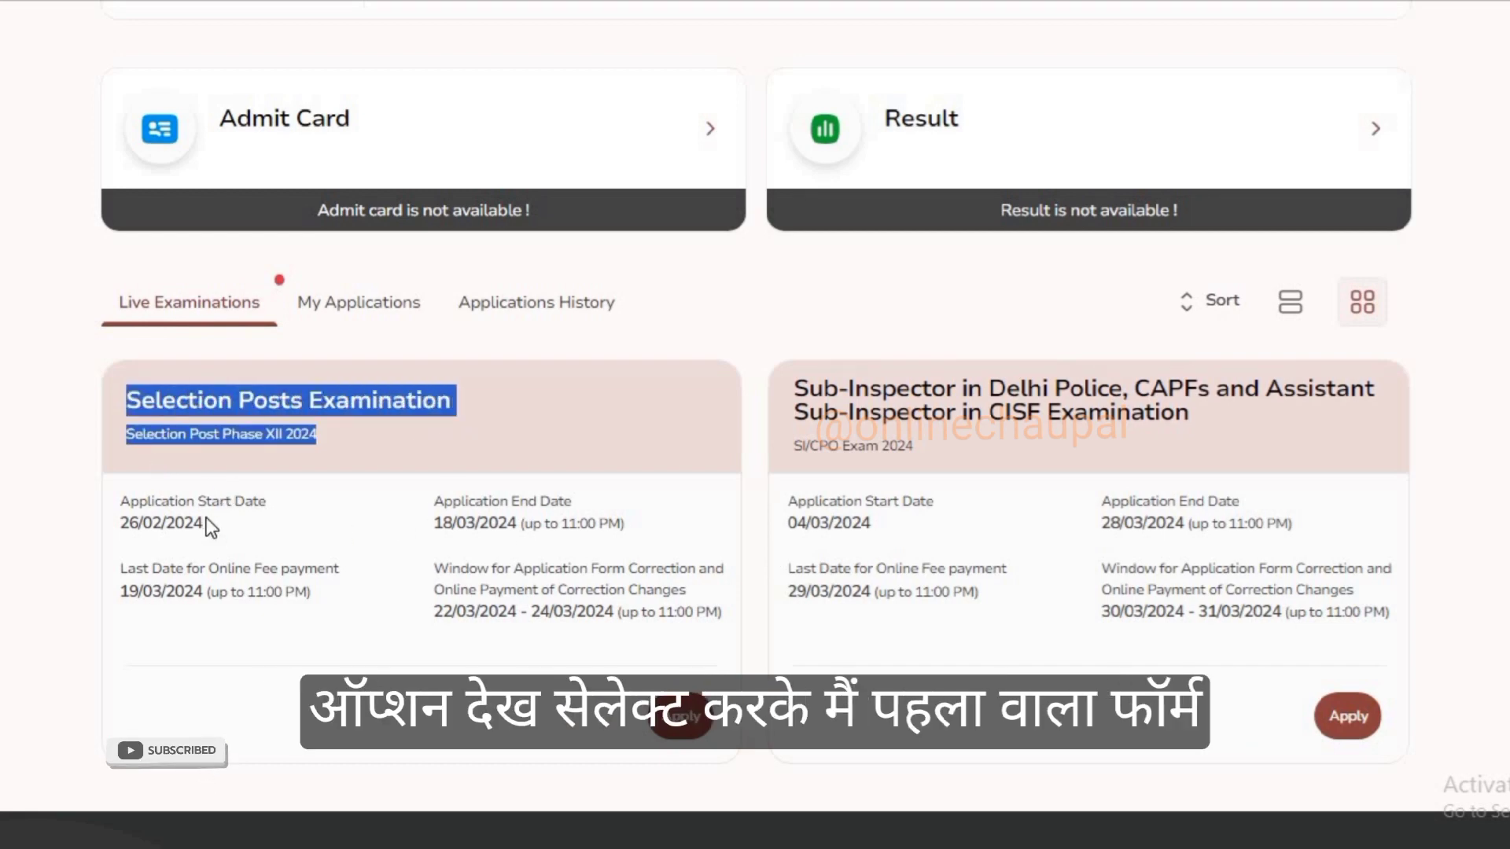
{"action": "left_click", "coordinate": [697, 732]}
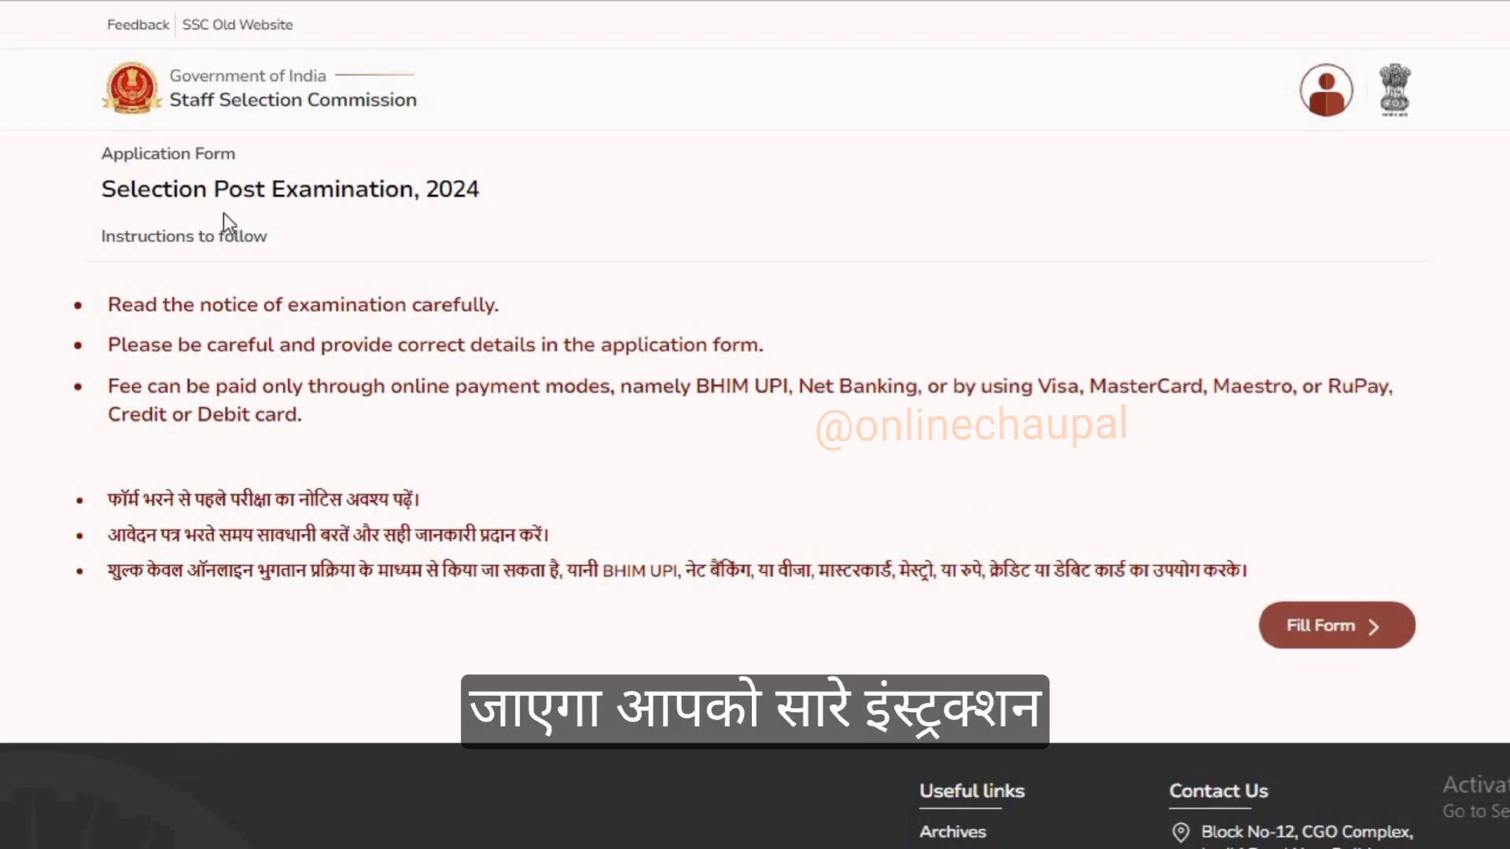
Step: Read through the Selection Post Examination, 2024 instructions and proceed to fill the application form
{"action": "left_click_drag", "start_coordinate": [101, 189], "coordinate": [1178, 603]}
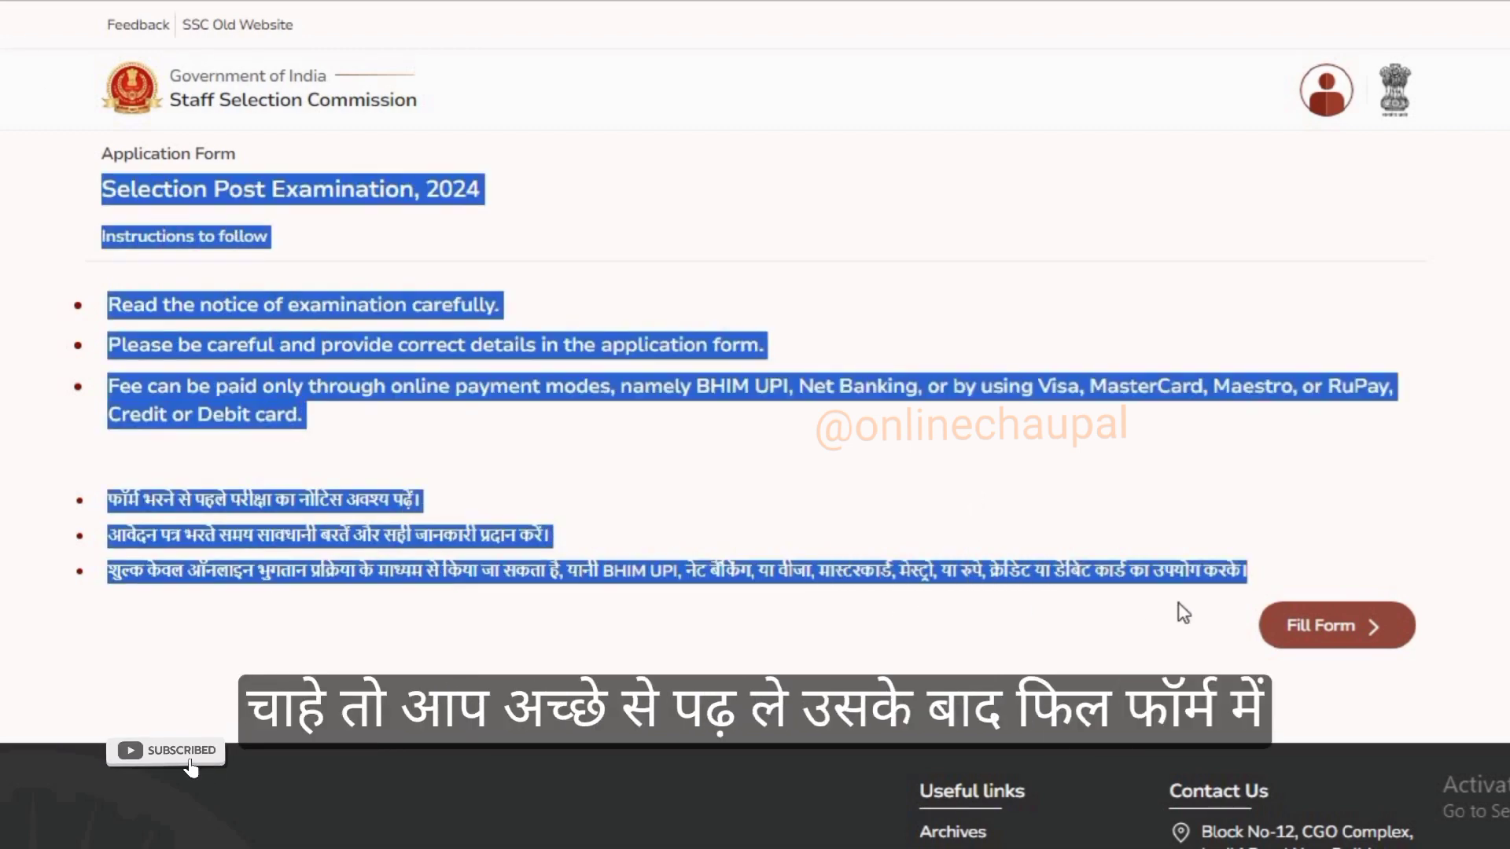
{"action": "left_click", "coordinate": [1312, 702]}
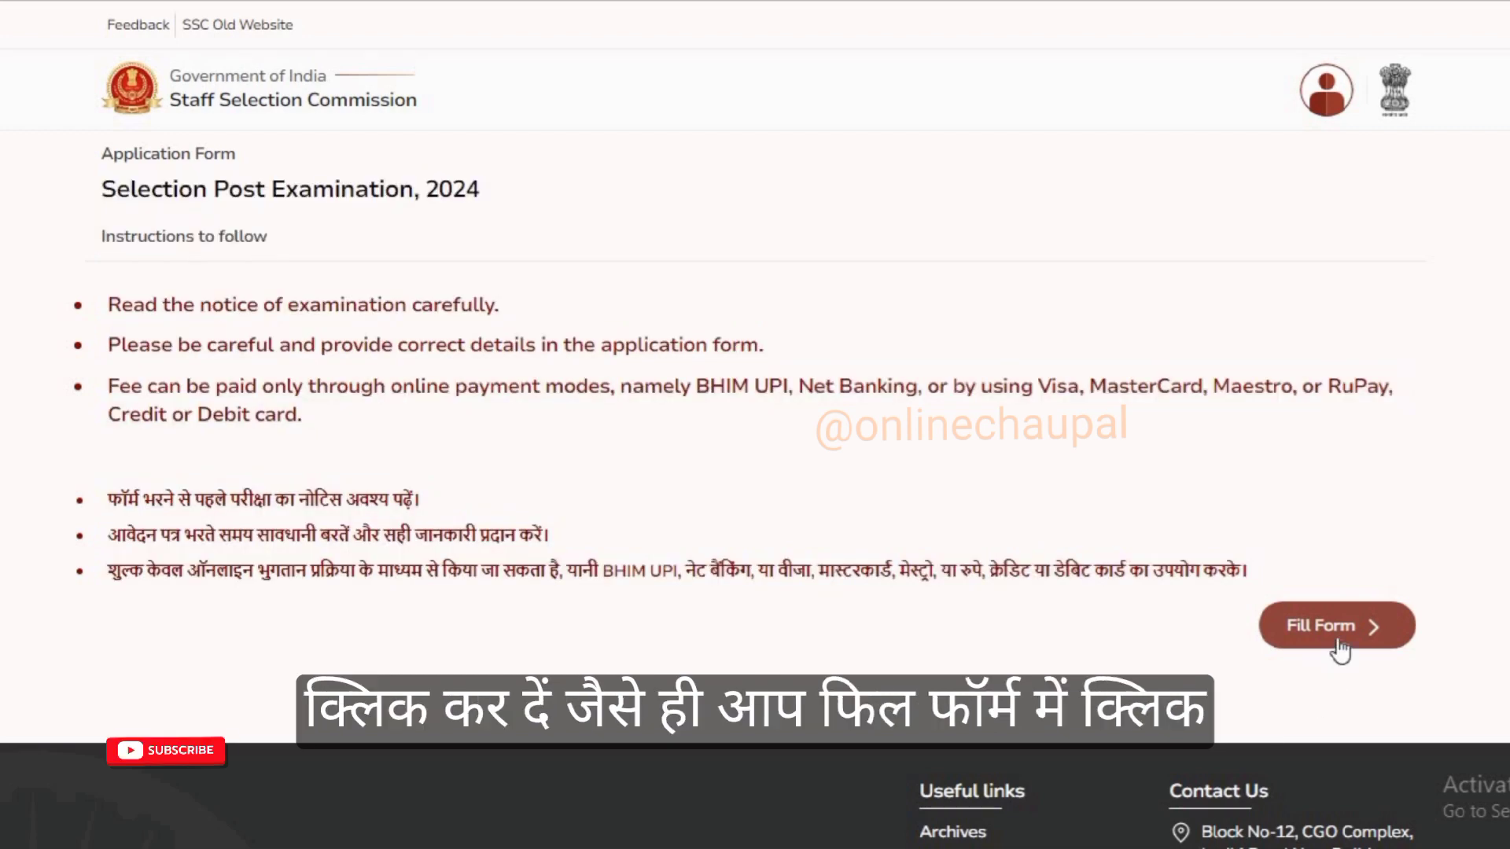
{"action": "left_click", "coordinate": [1337, 639]}
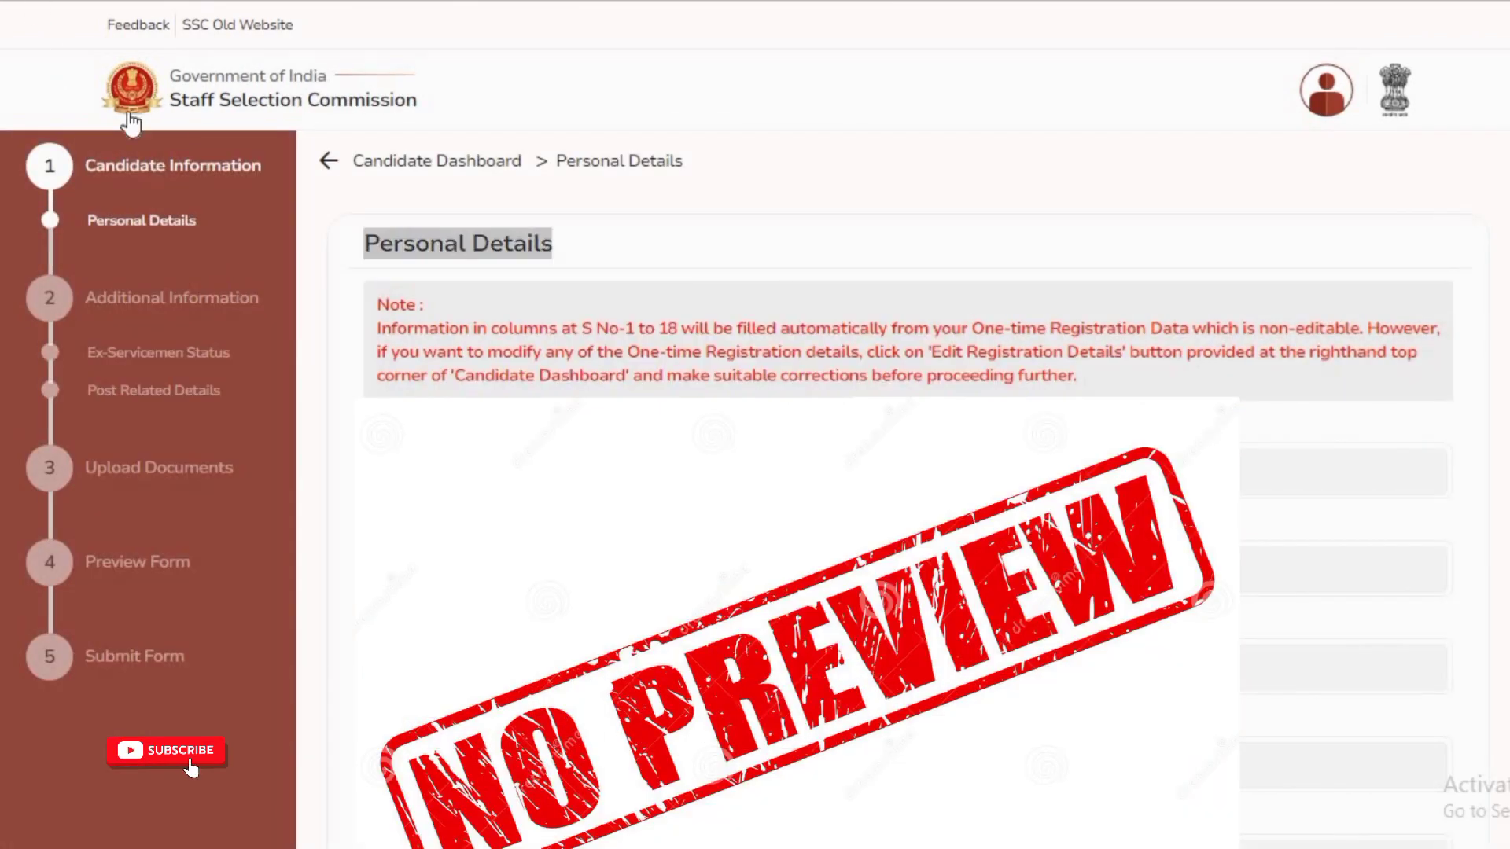
Step: Check through the prefilled Personal Details under Candidate Information and continue to Additional Information
{"action": "left_click_drag", "start_coordinate": [85, 165], "coordinate": [240, 168]}
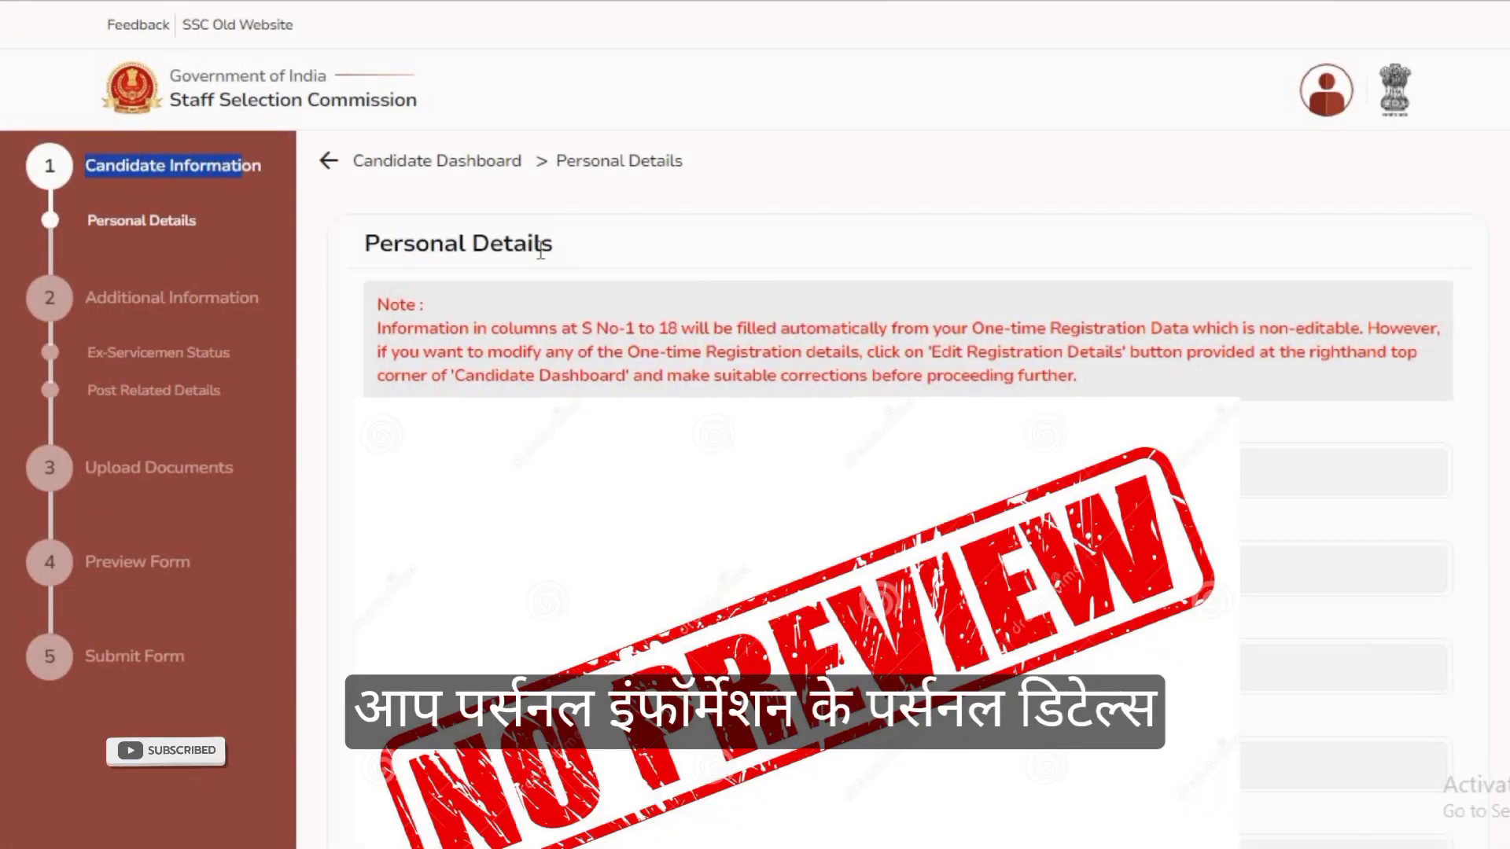
{"action": "left_click_drag", "start_coordinate": [541, 250], "coordinate": [351, 258]}
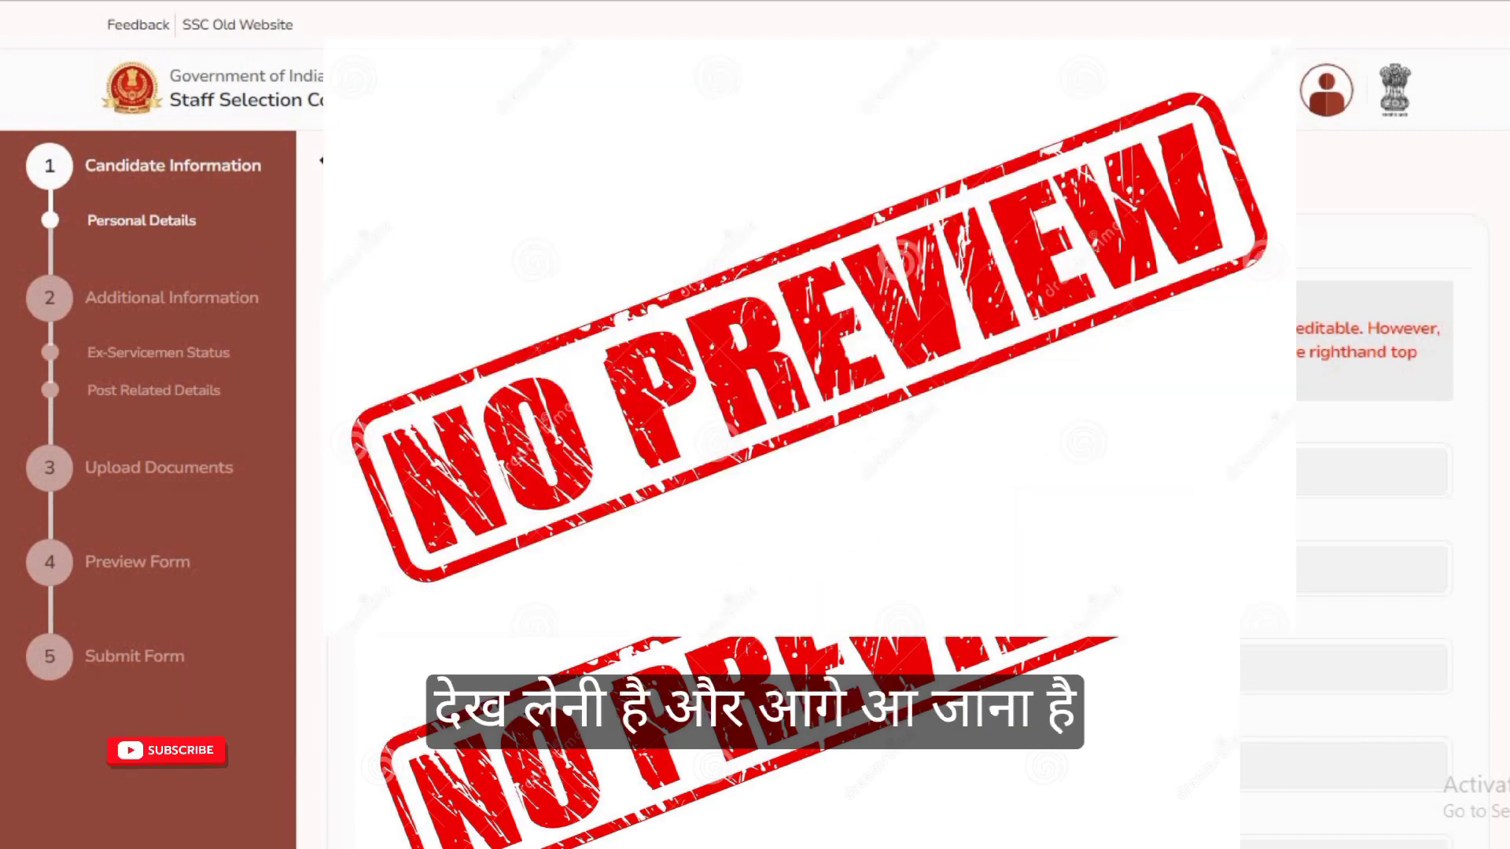
{"action": "scroll", "coordinate": [889, 472], "scroll_direction": "down", "scroll_amount": 10}
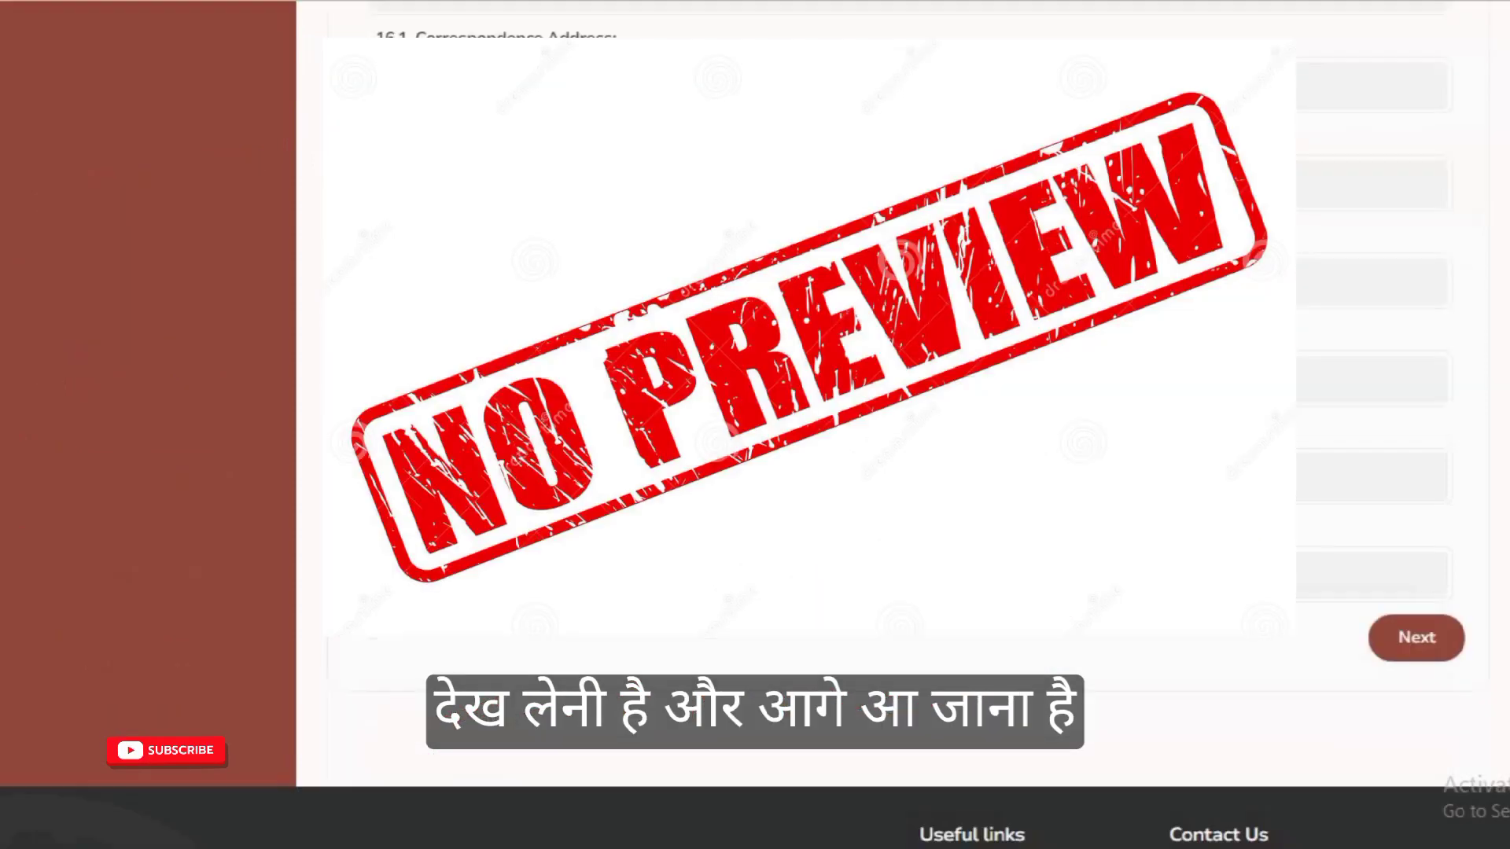
{"action": "left_click", "coordinate": [1415, 650]}
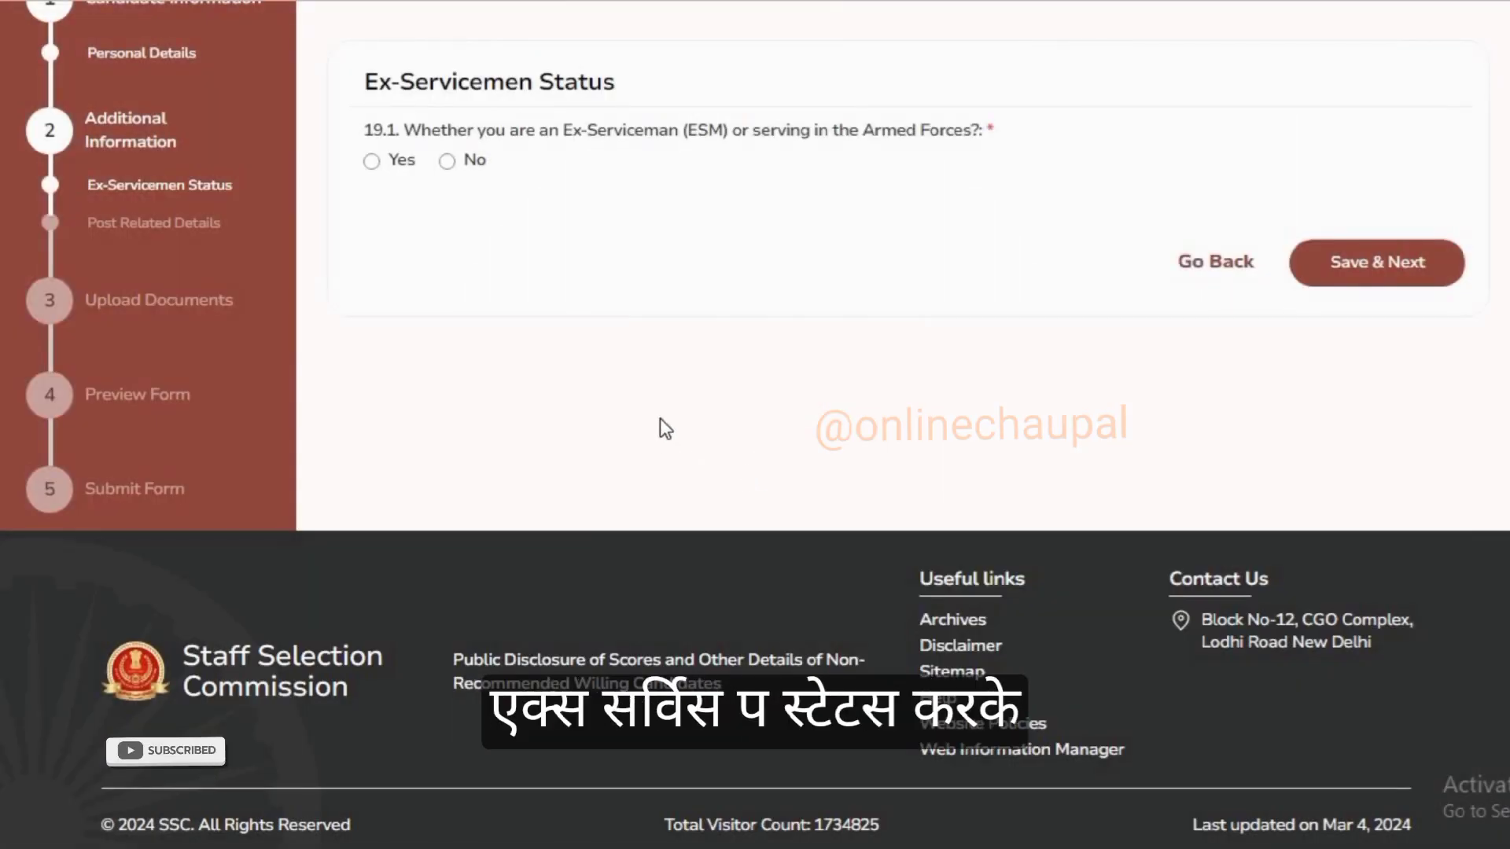
Step: Answer No to the Ex-Serviceman or serving in the Armed Forces question, save it and continue to Post Related Details
{"action": "left_click_drag", "start_coordinate": [363, 83], "coordinate": [668, 101]}
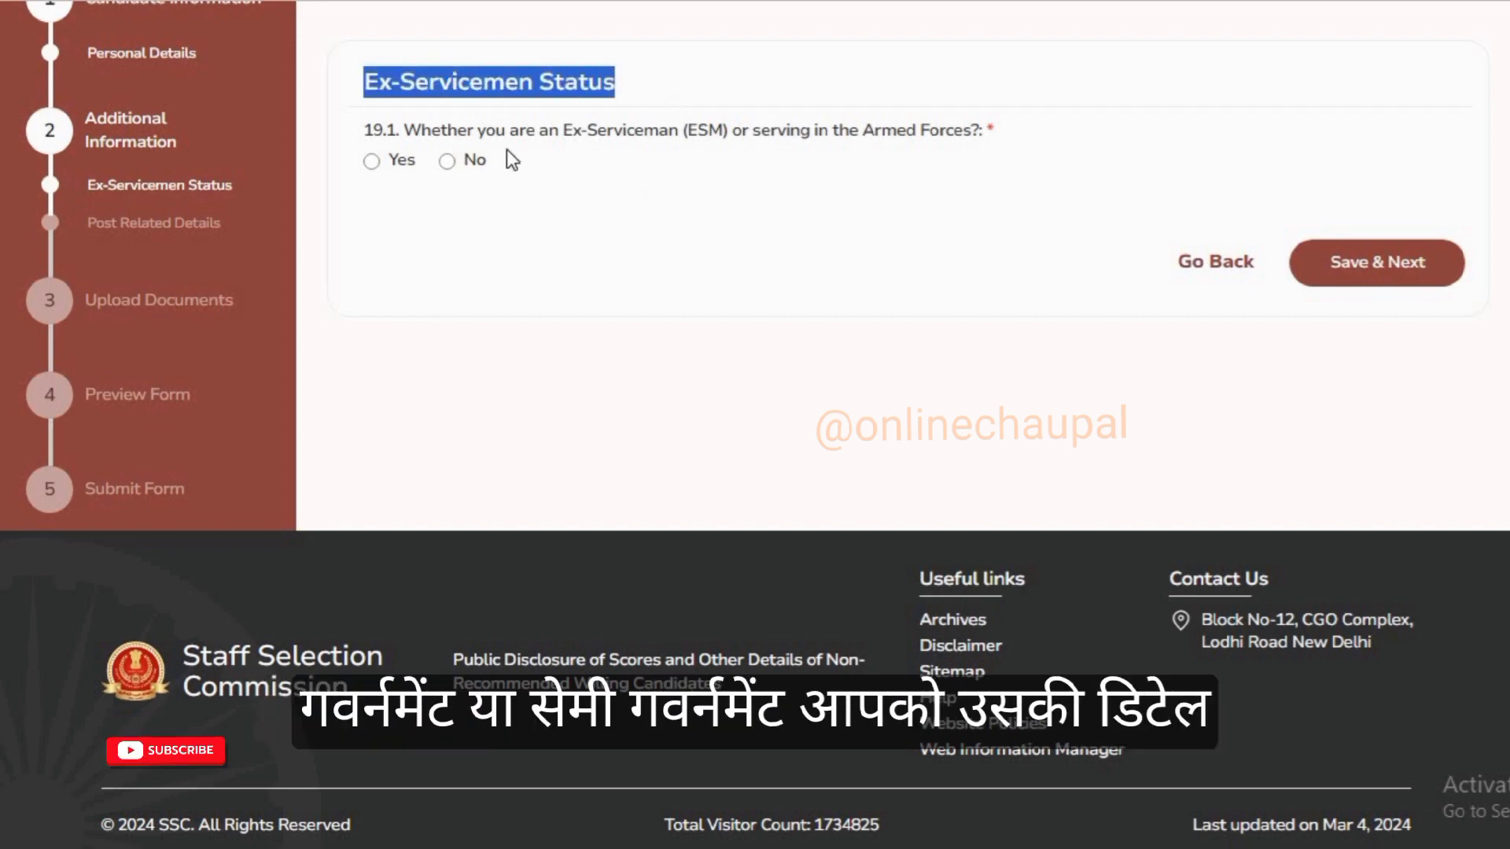
{"action": "left_click", "coordinate": [374, 164]}
{"action": "left_click", "coordinate": [446, 162]}
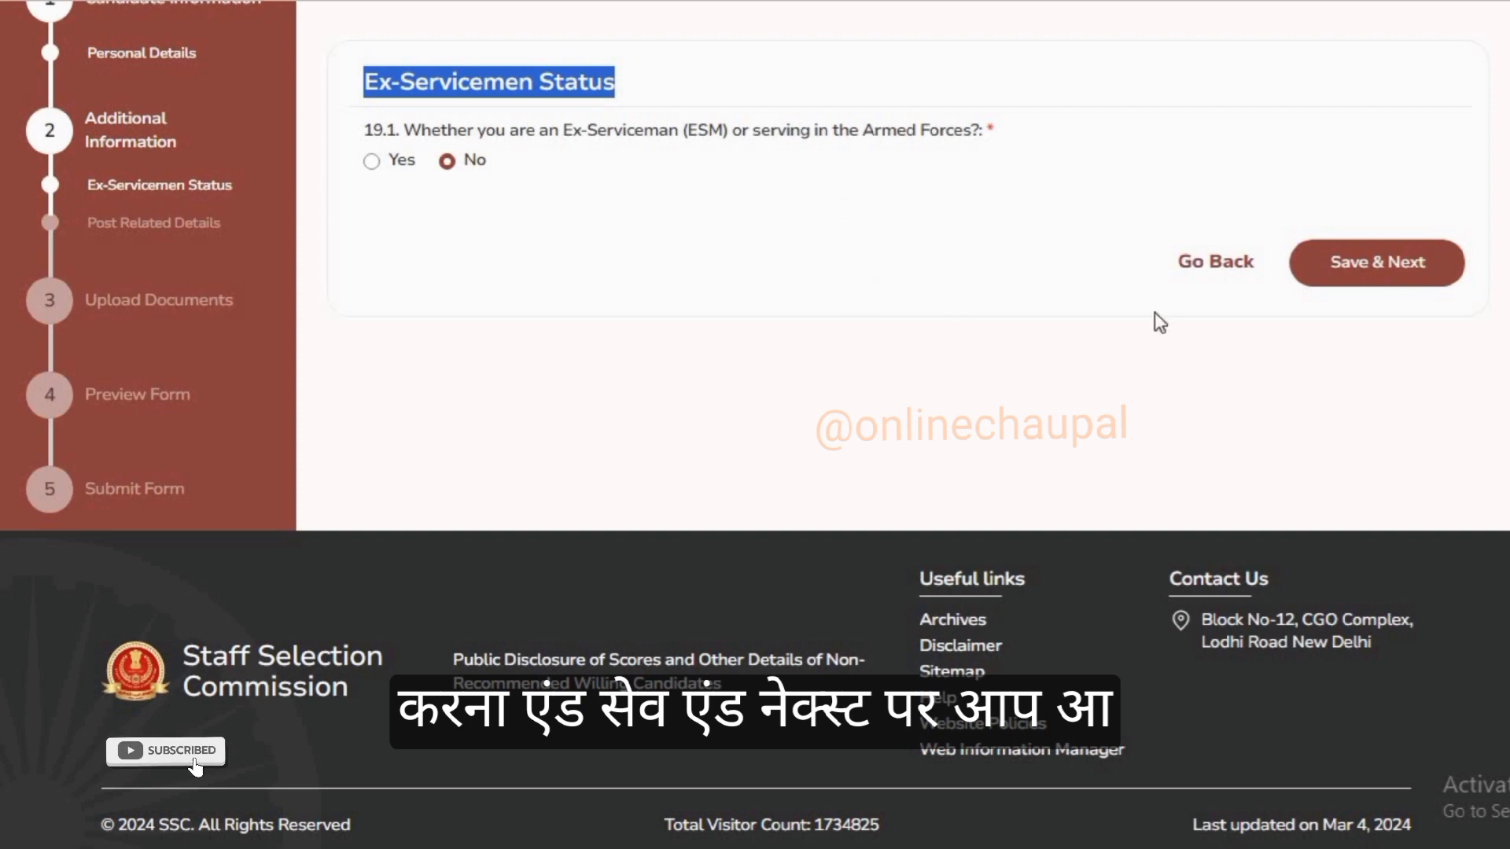
{"action": "left_click", "coordinate": [1379, 271]}
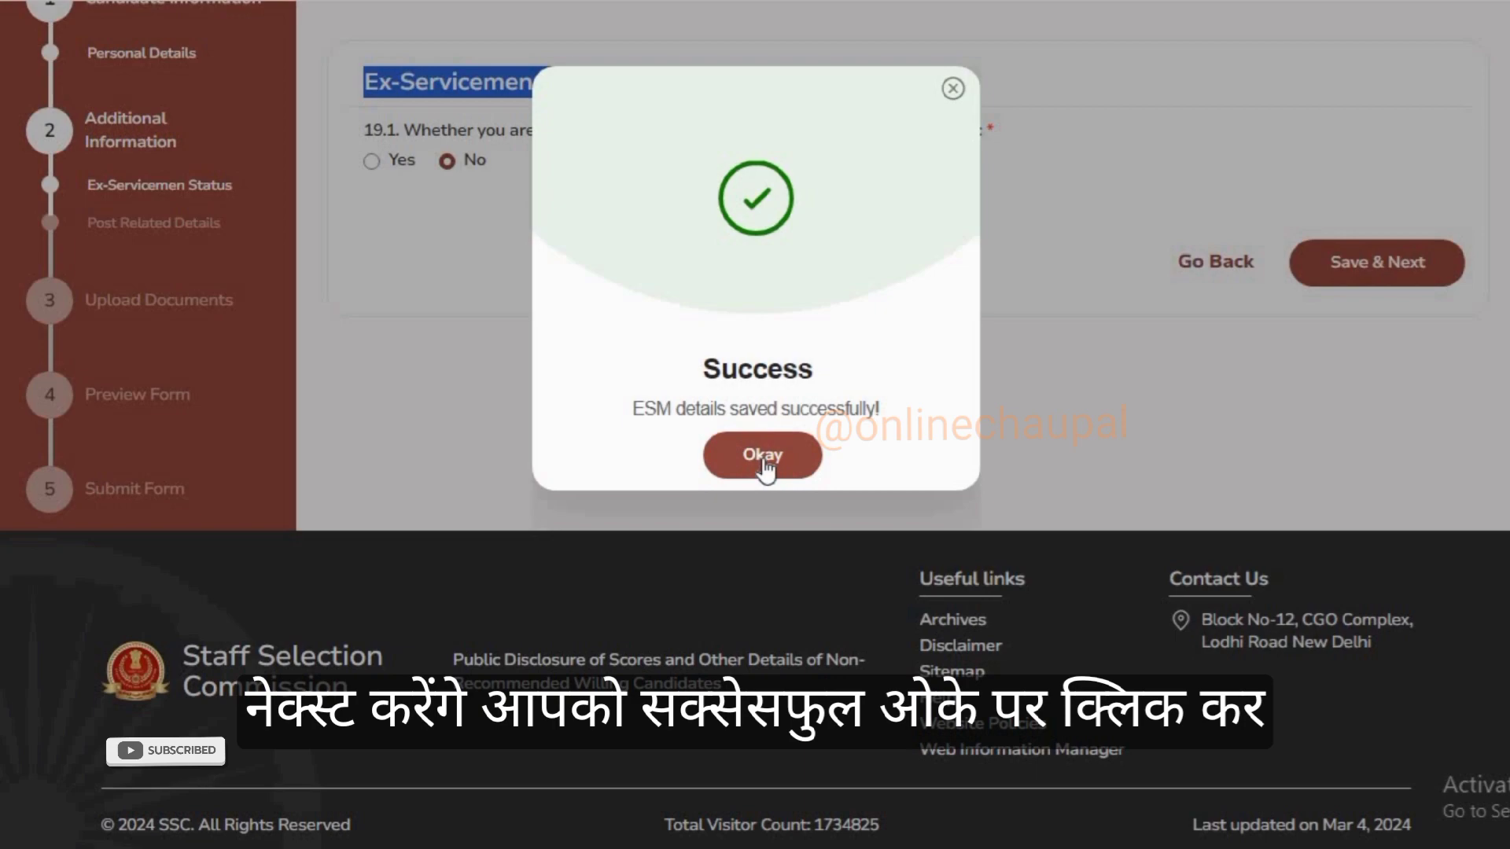
{"action": "left_click", "coordinate": [765, 469]}
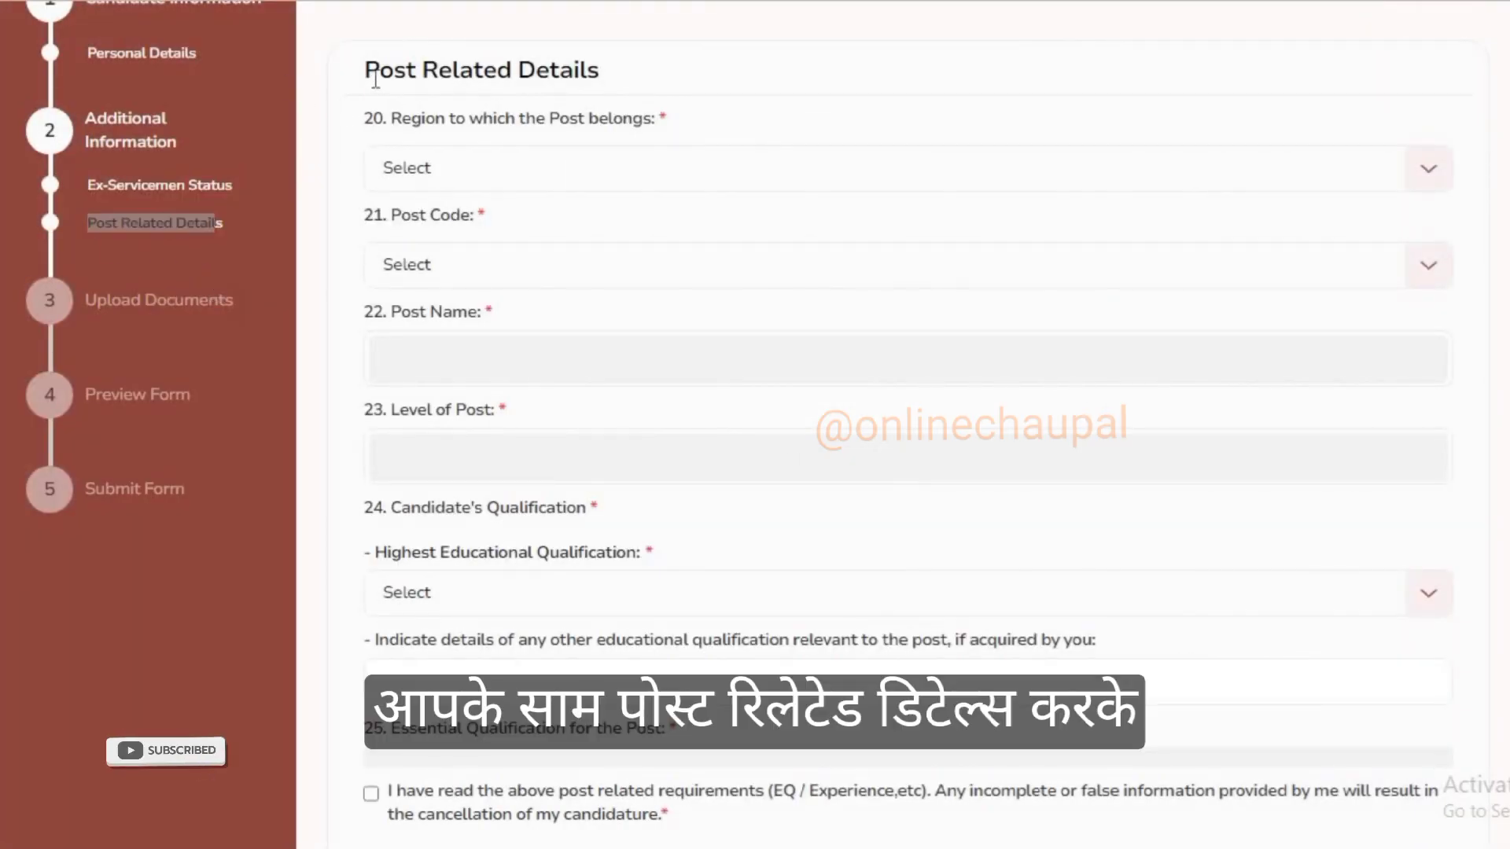
Step: Set the post's region to Central Region (CR) and the post code to CR10224, checking the filled-in post name and level
{"action": "left_click_drag", "start_coordinate": [363, 69], "coordinate": [629, 79]}
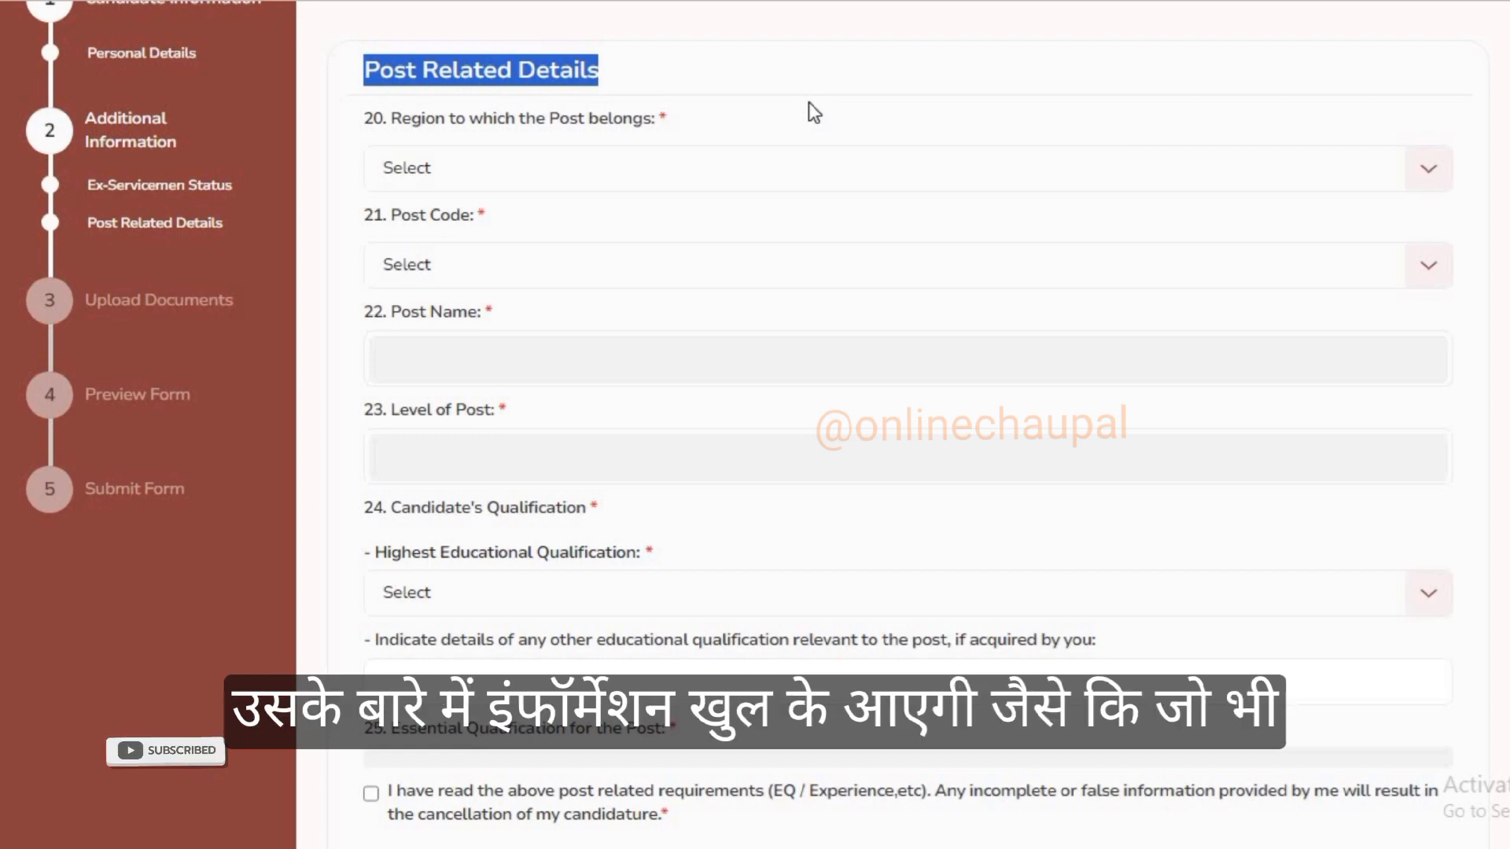
{"action": "left_click", "coordinate": [666, 163]}
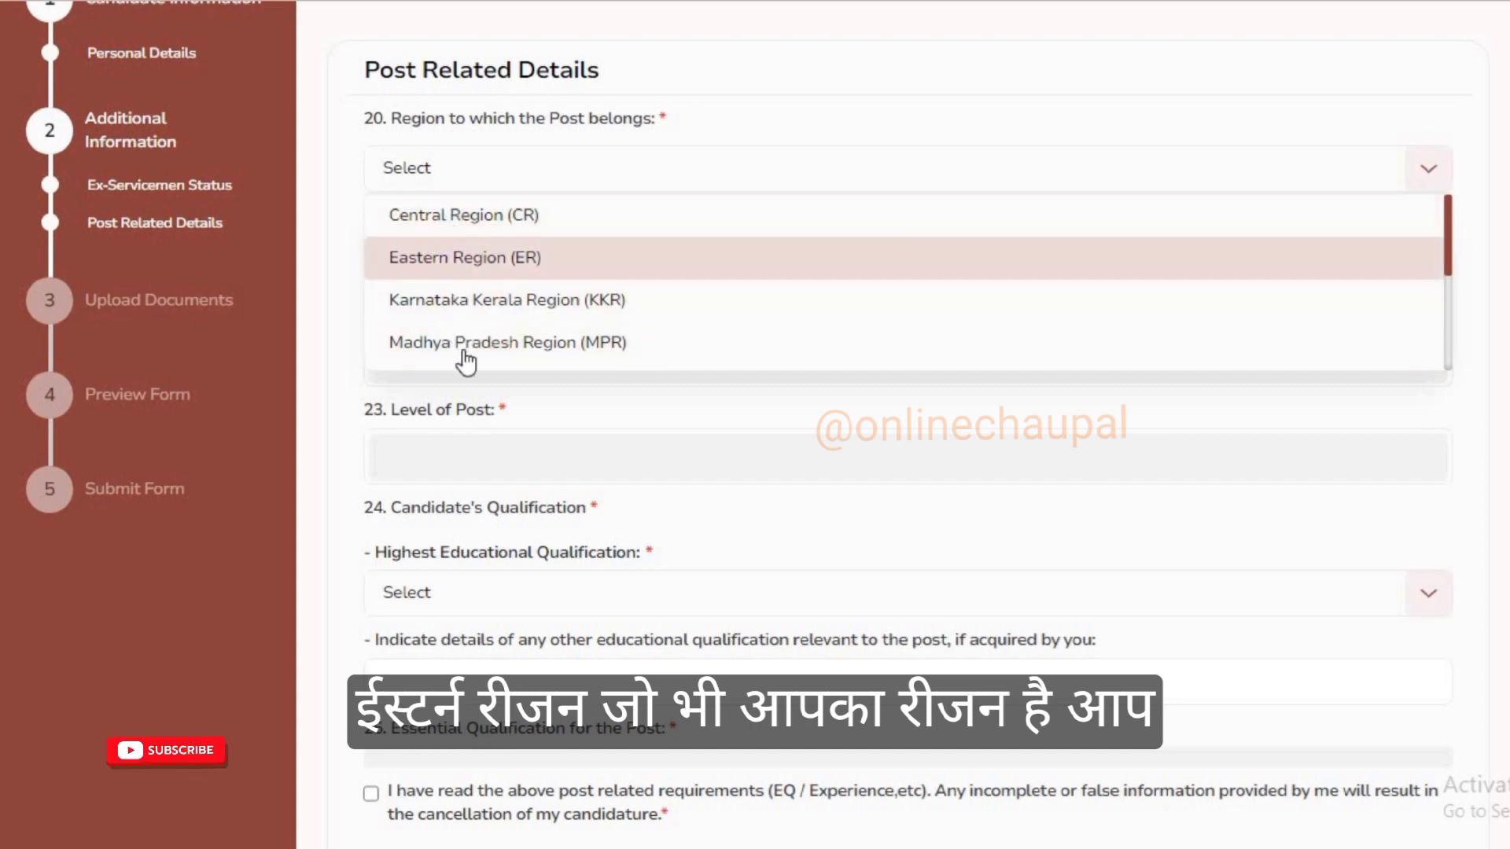
{"action": "left_click", "coordinate": [434, 226]}
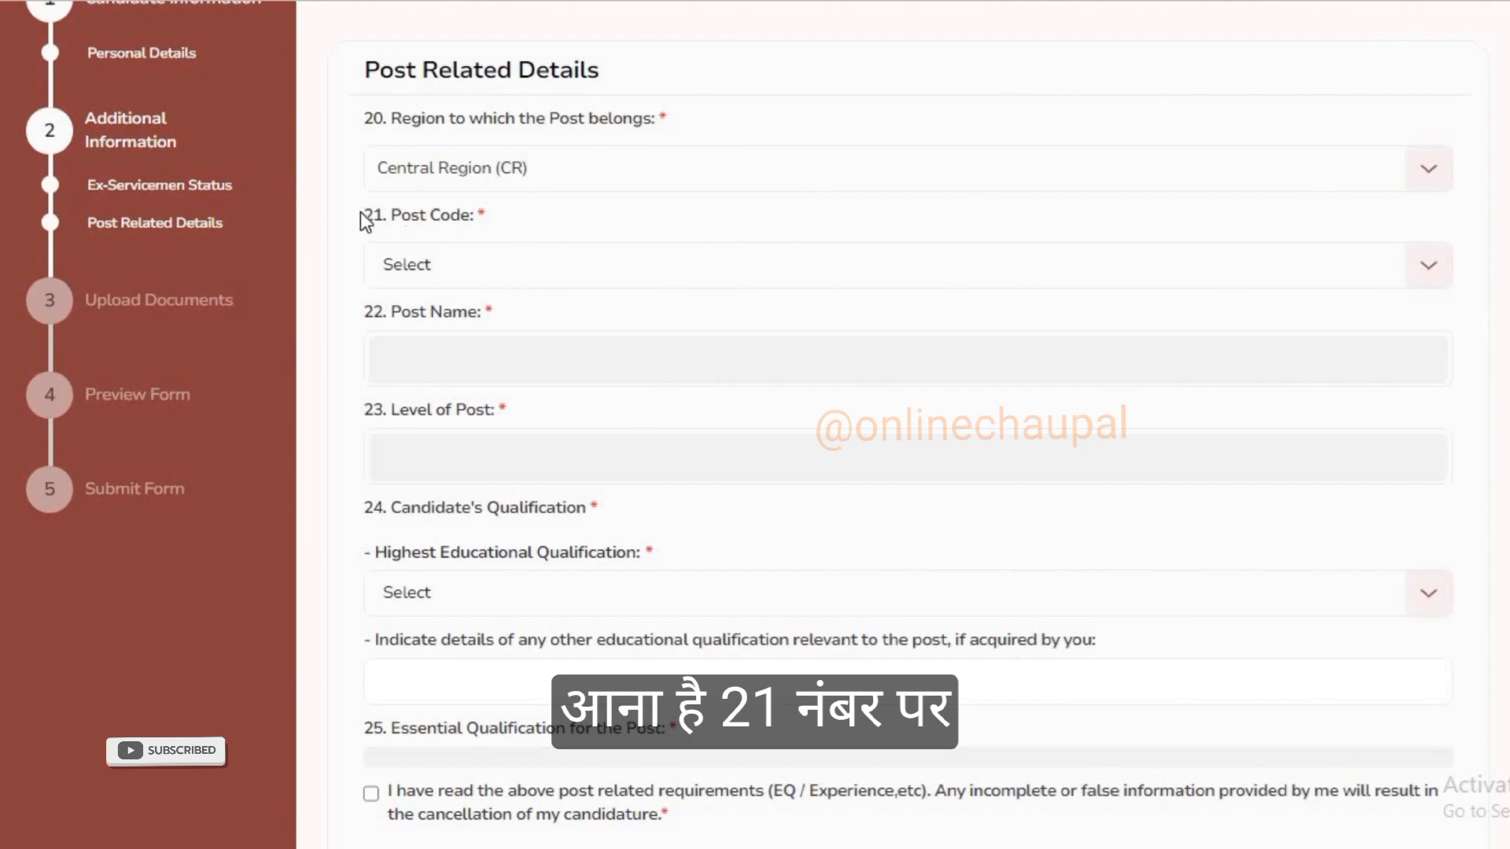
{"action": "left_click_drag", "start_coordinate": [364, 216], "coordinate": [478, 214]}
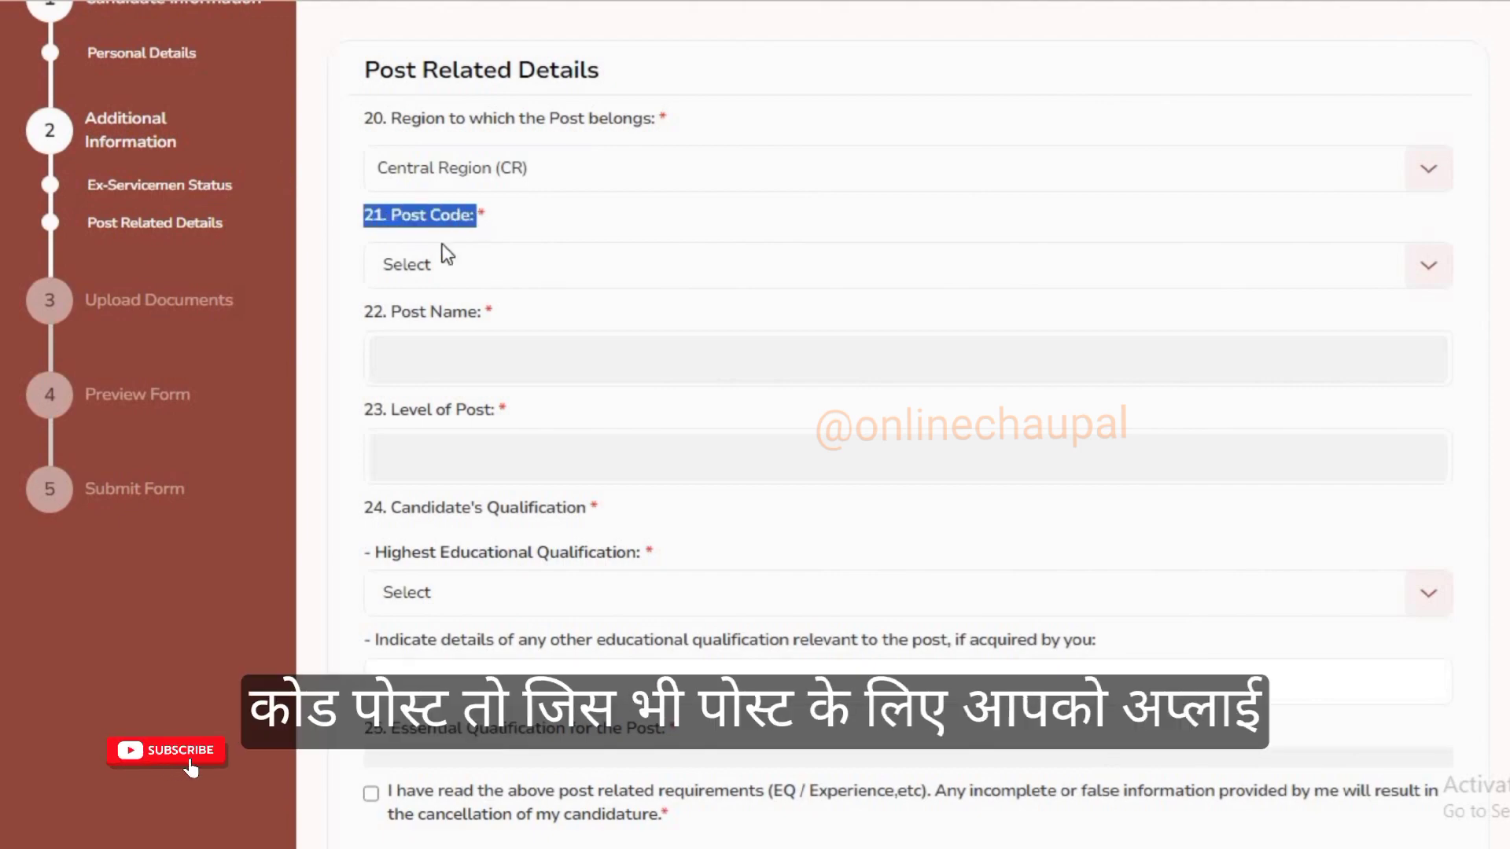
{"action": "left_click", "coordinate": [435, 270]}
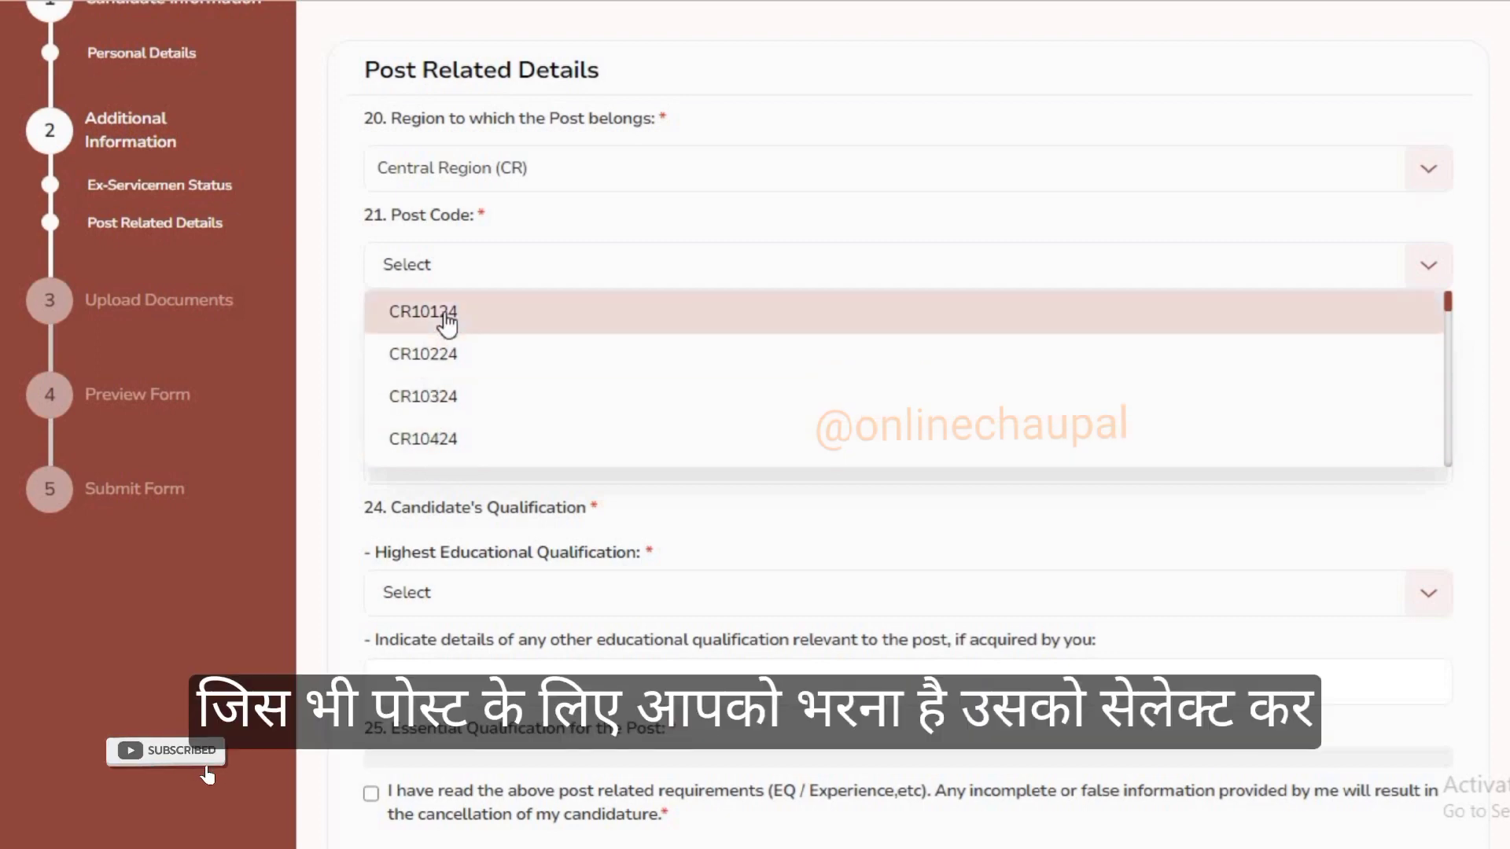
{"action": "left_click", "coordinate": [420, 355]}
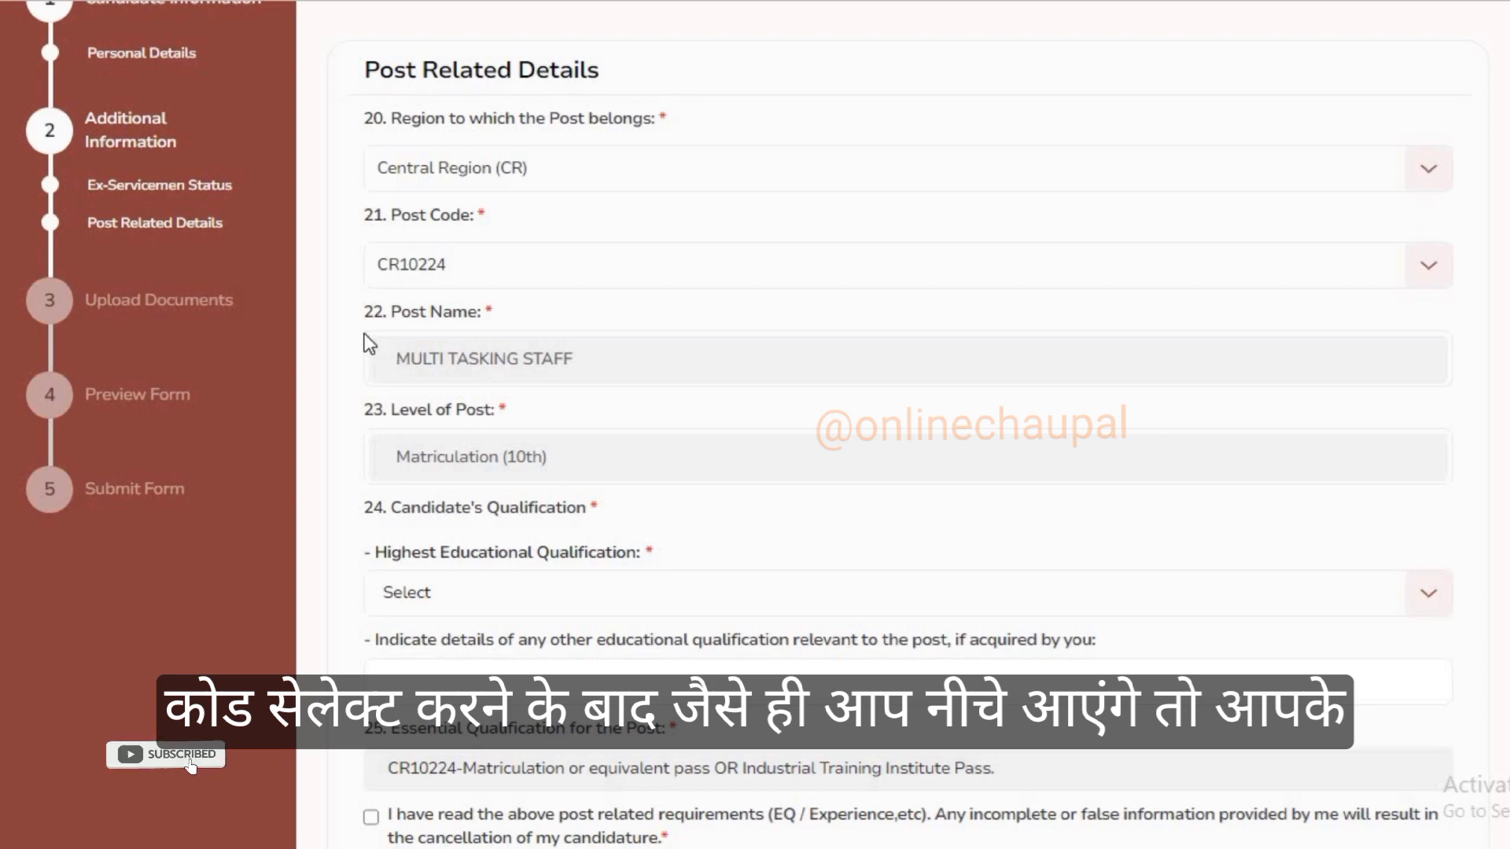
{"action": "left_click_drag", "start_coordinate": [364, 314], "coordinate": [494, 315]}
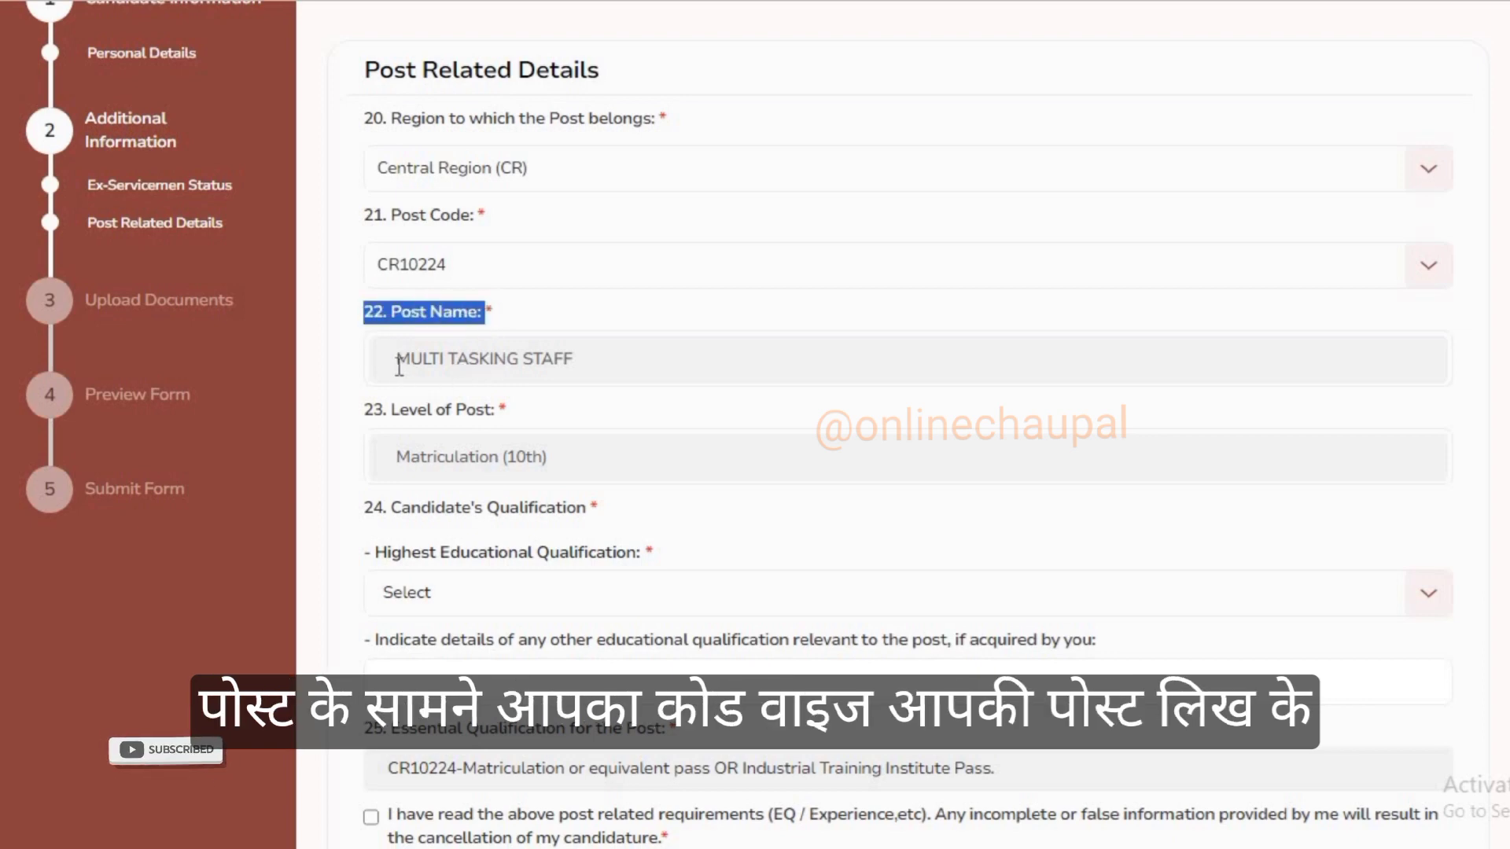
{"action": "left_click_drag", "start_coordinate": [396, 359], "coordinate": [588, 357]}
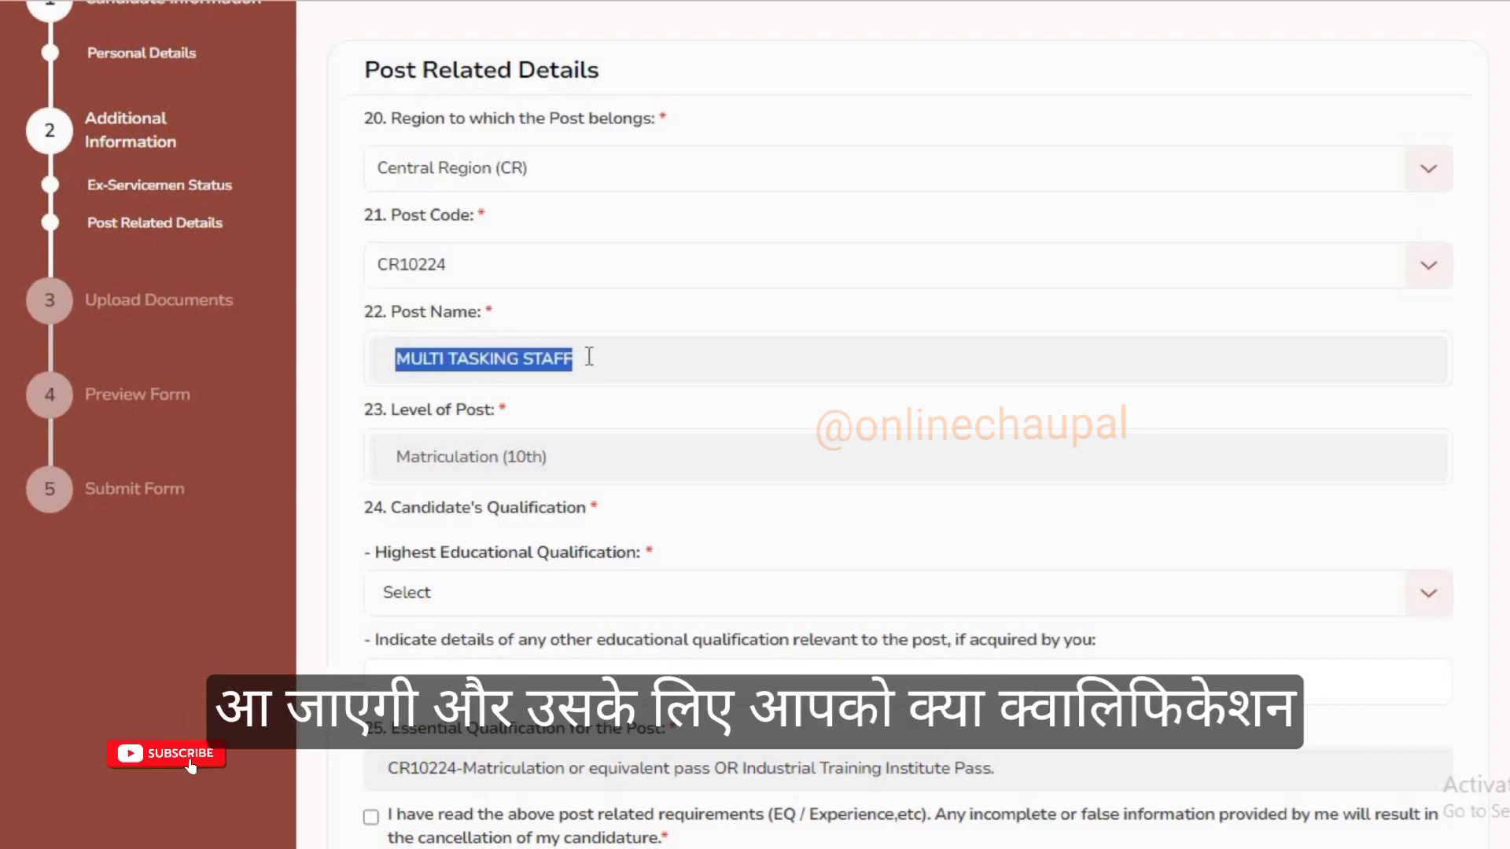
{"action": "left_click_drag", "start_coordinate": [393, 409], "coordinate": [507, 420]}
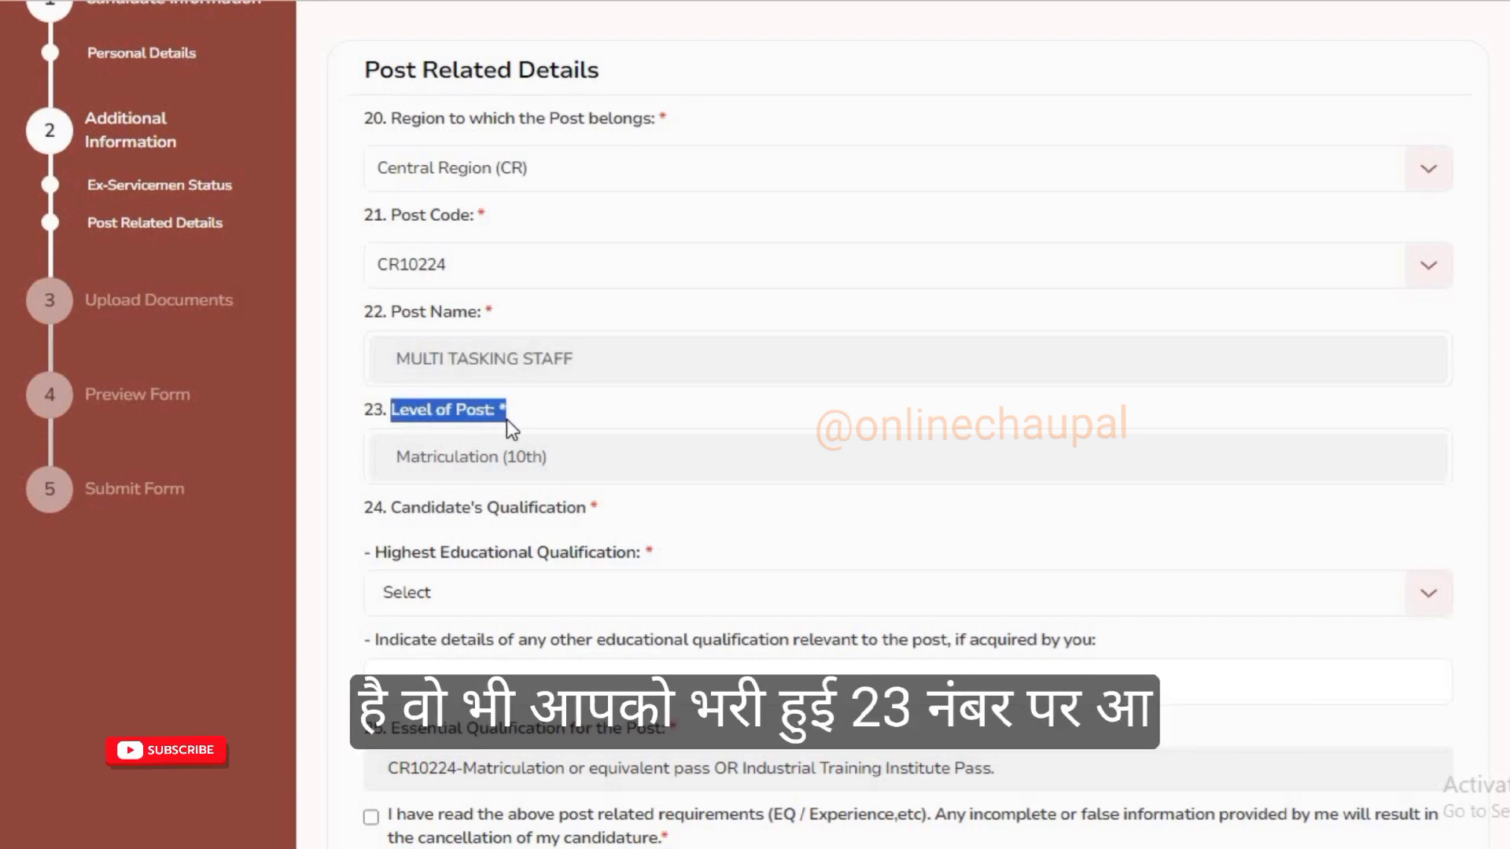
{"action": "left_click_drag", "start_coordinate": [371, 420], "coordinate": [502, 411]}
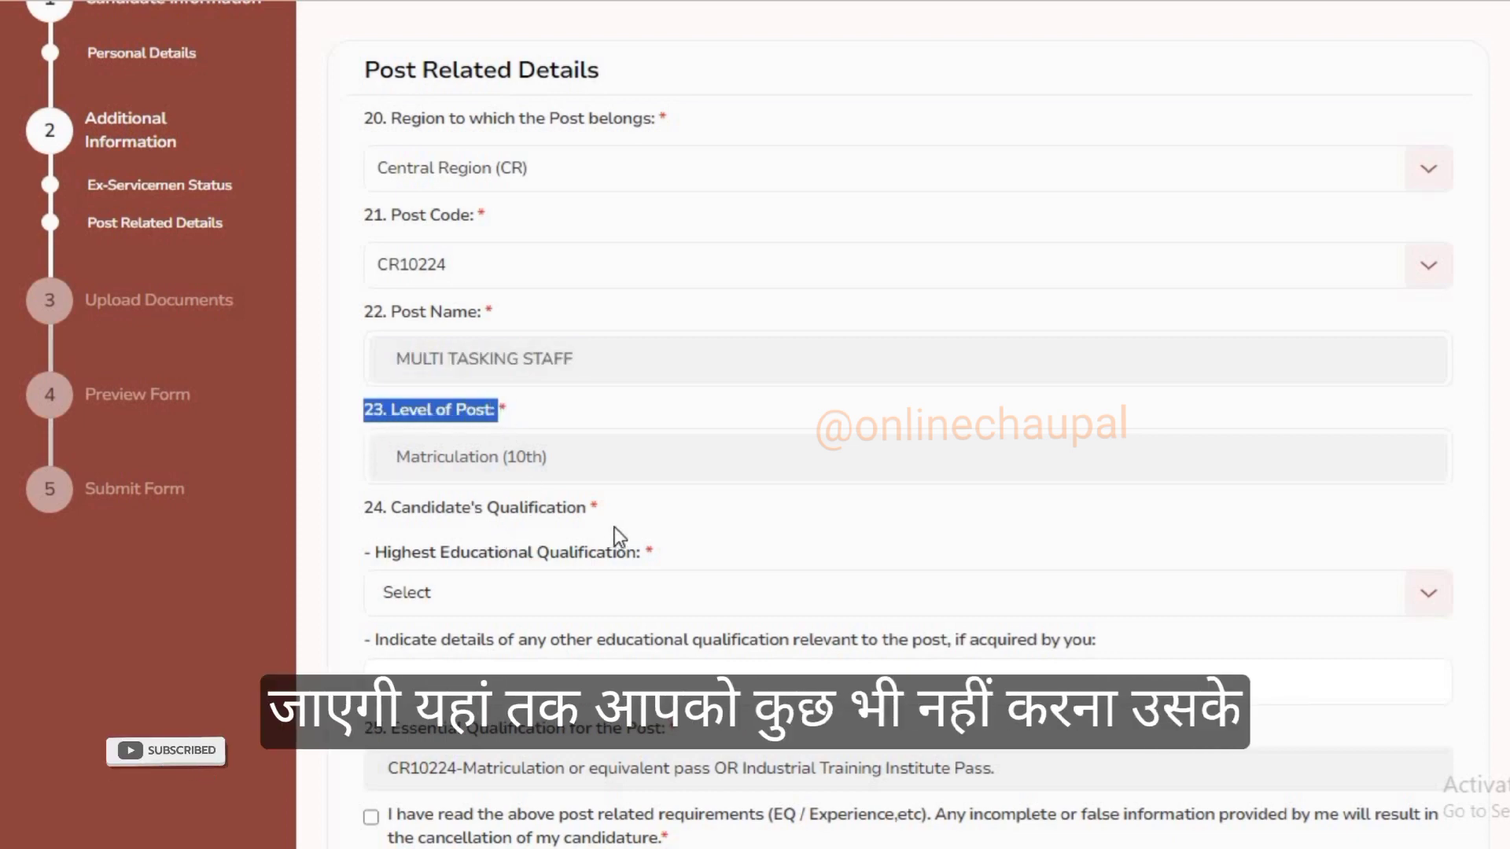
Step: Set the candidate's highest educational qualification to Graduation and look over the field for other relevant qualifications
{"action": "left_click_drag", "start_coordinate": [364, 509], "coordinate": [605, 509]}
{"action": "scroll", "coordinate": [437, 239], "scroll_direction": "down", "scroll_amount": 4}
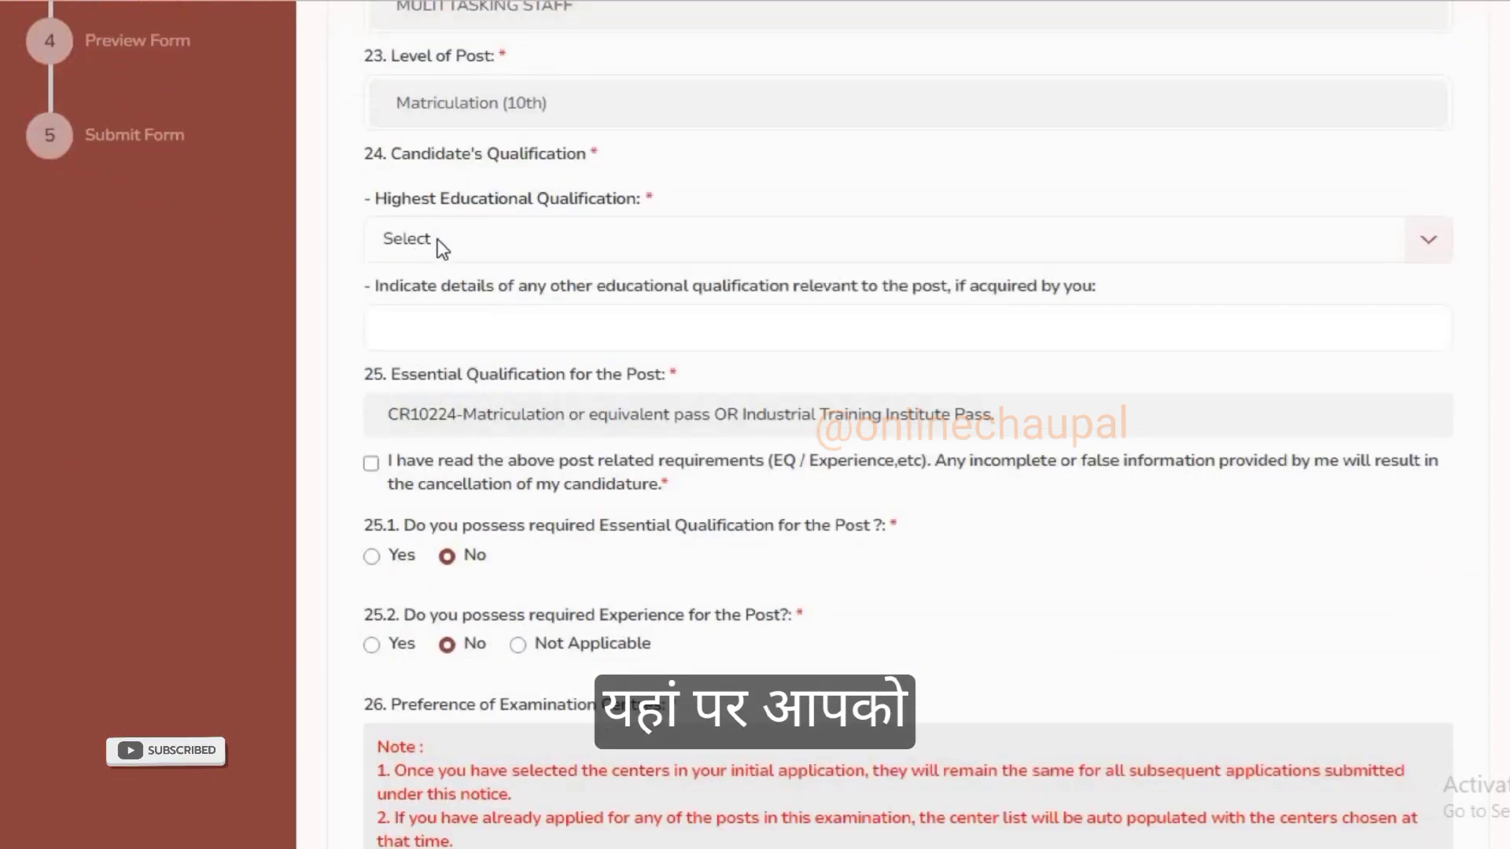
{"action": "left_click", "coordinate": [441, 244]}
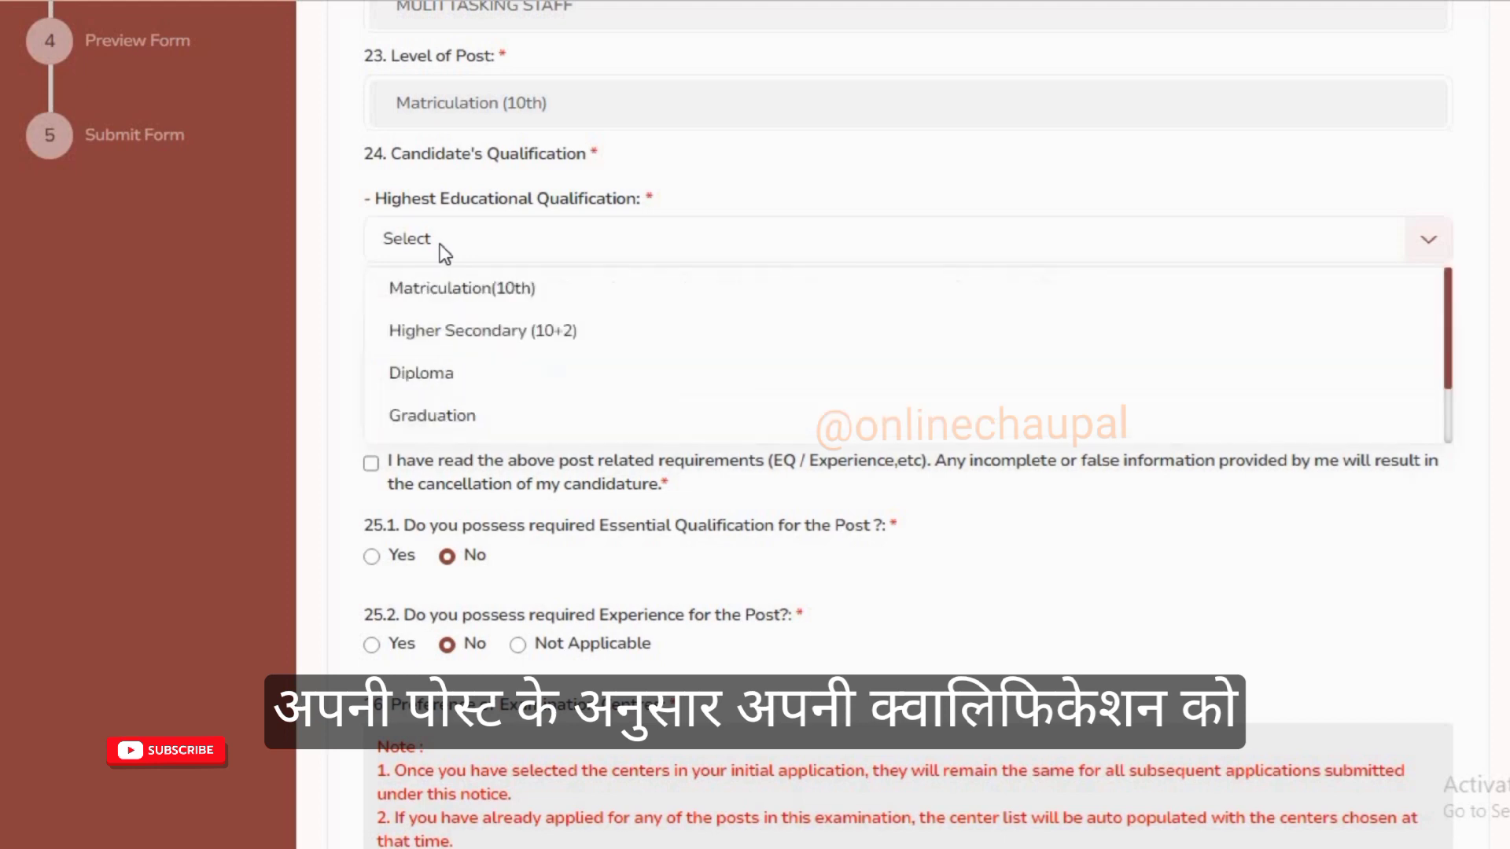
{"action": "left_click", "coordinate": [453, 417]}
{"action": "left_click_drag", "start_coordinate": [379, 60], "coordinate": [546, 92]}
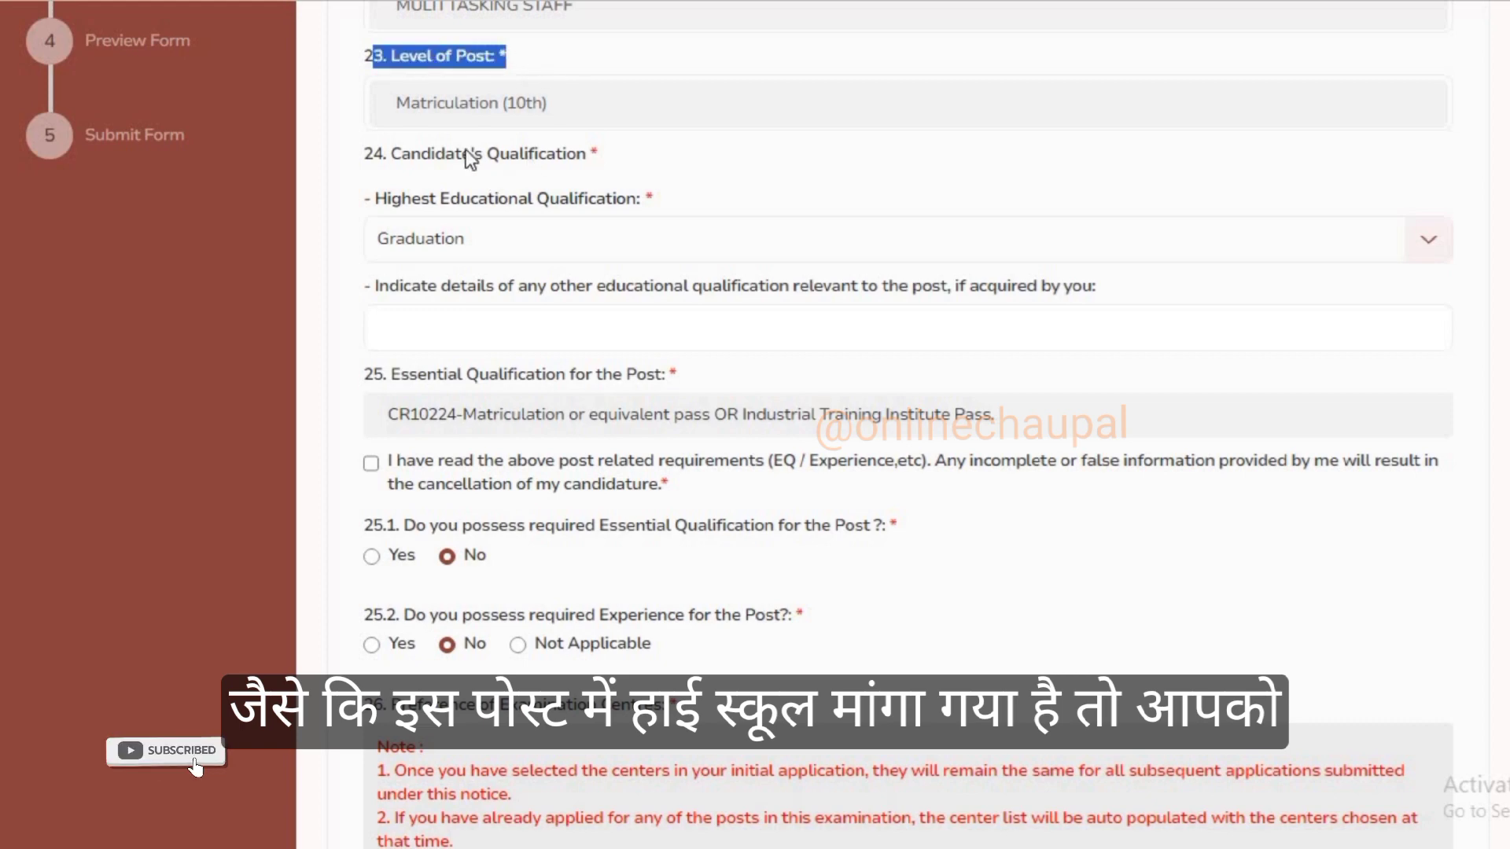
{"action": "left_click", "coordinate": [439, 239]}
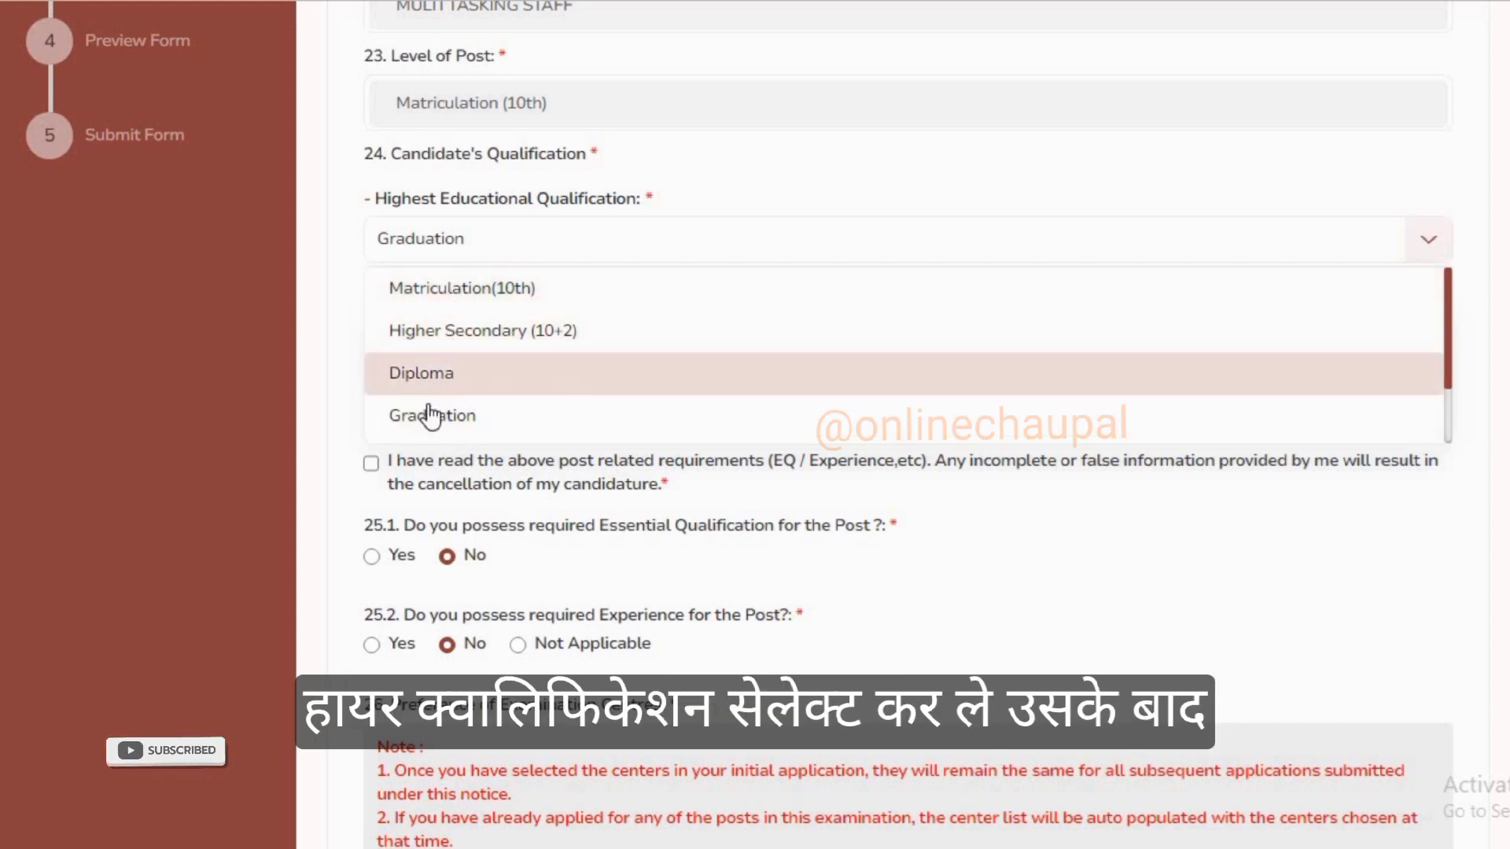
{"action": "left_click", "coordinate": [433, 416]}
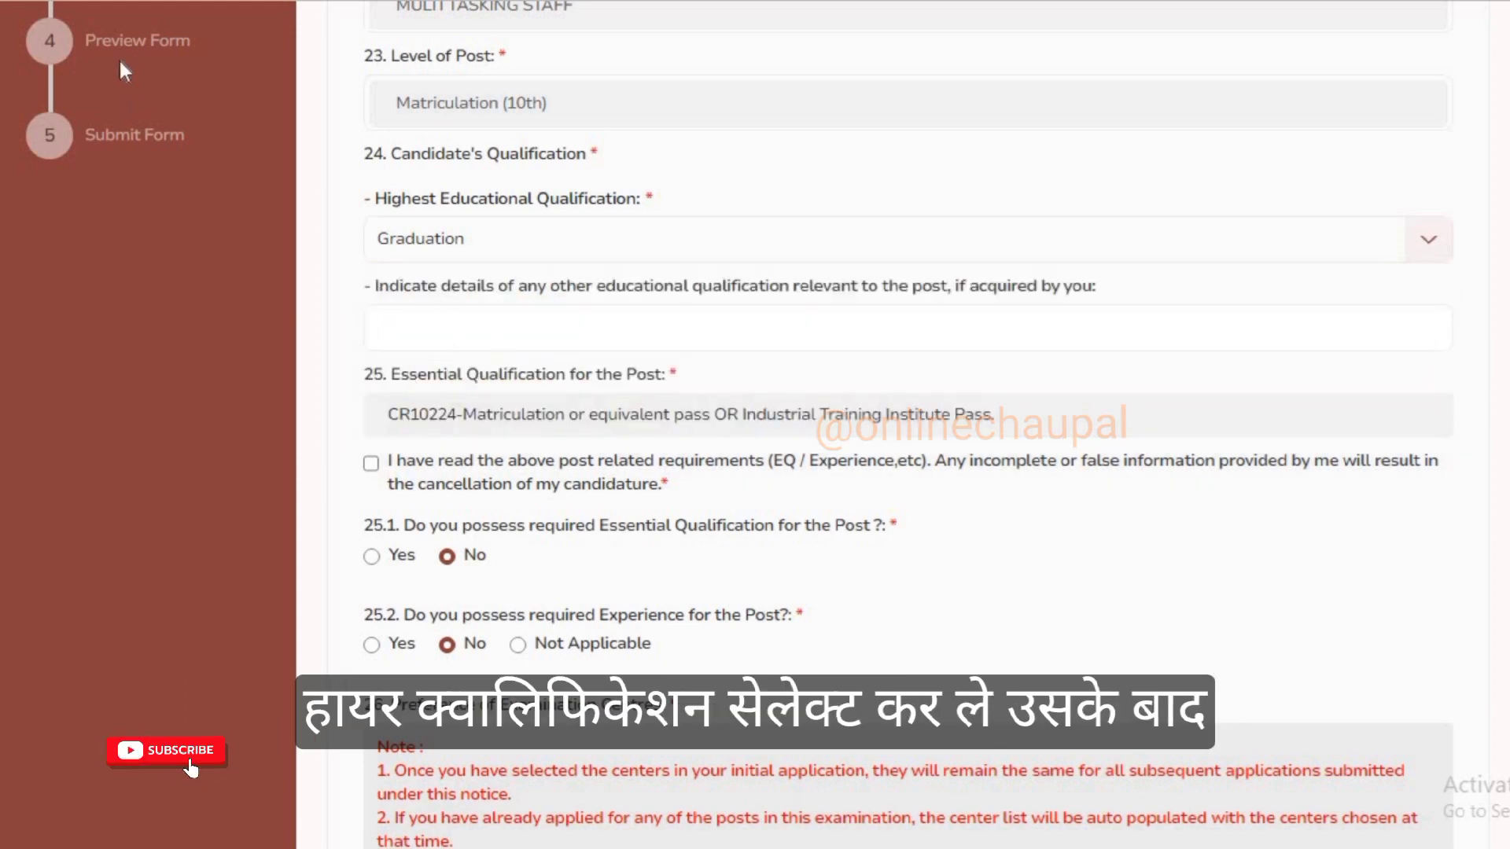
{"action": "left_click_drag", "start_coordinate": [366, 288], "coordinate": [1060, 289]}
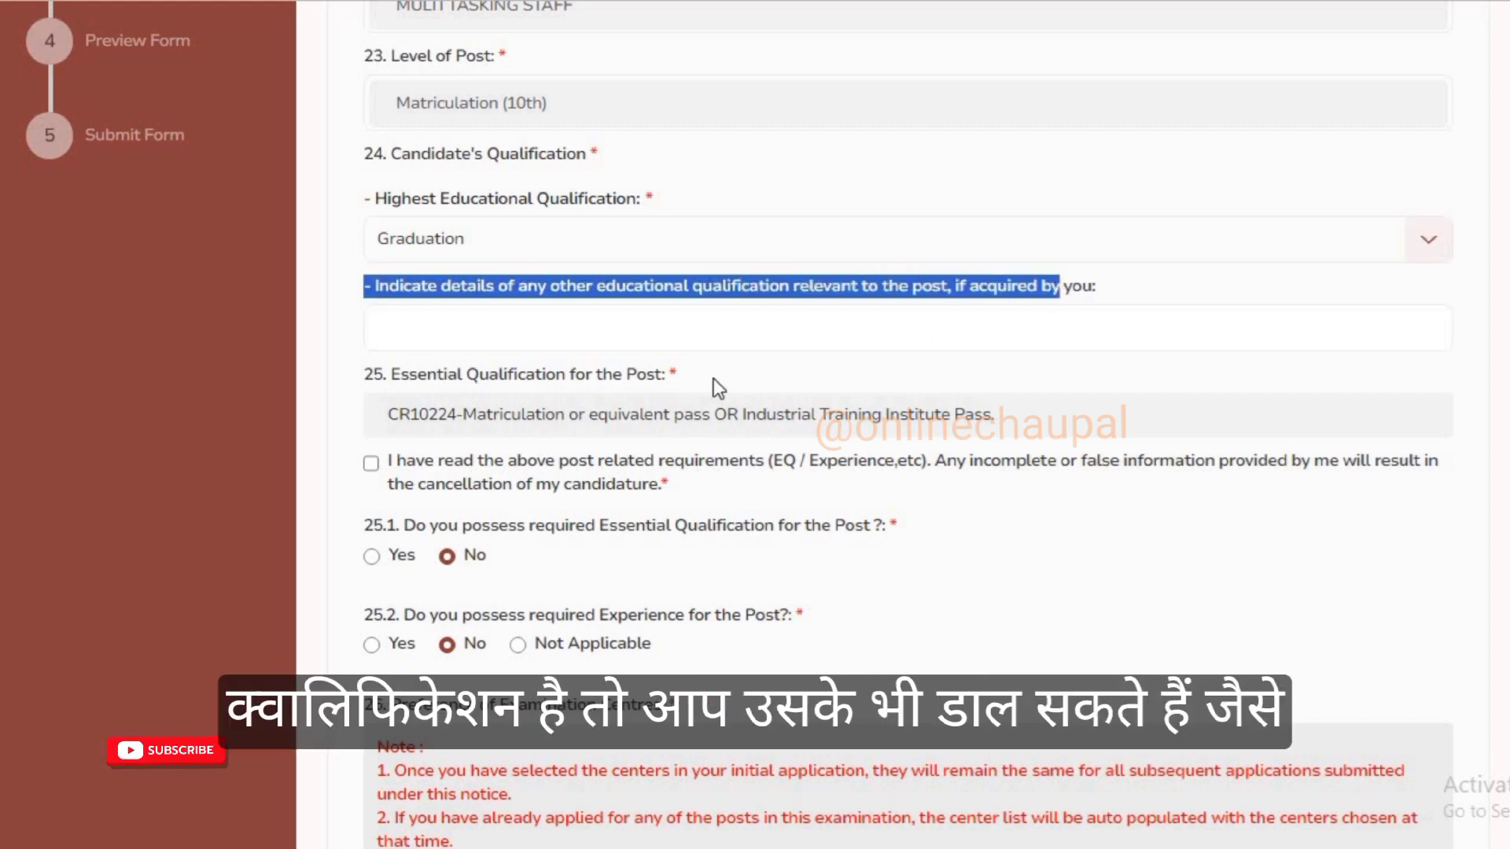
{"action": "left_click", "coordinate": [403, 331]}
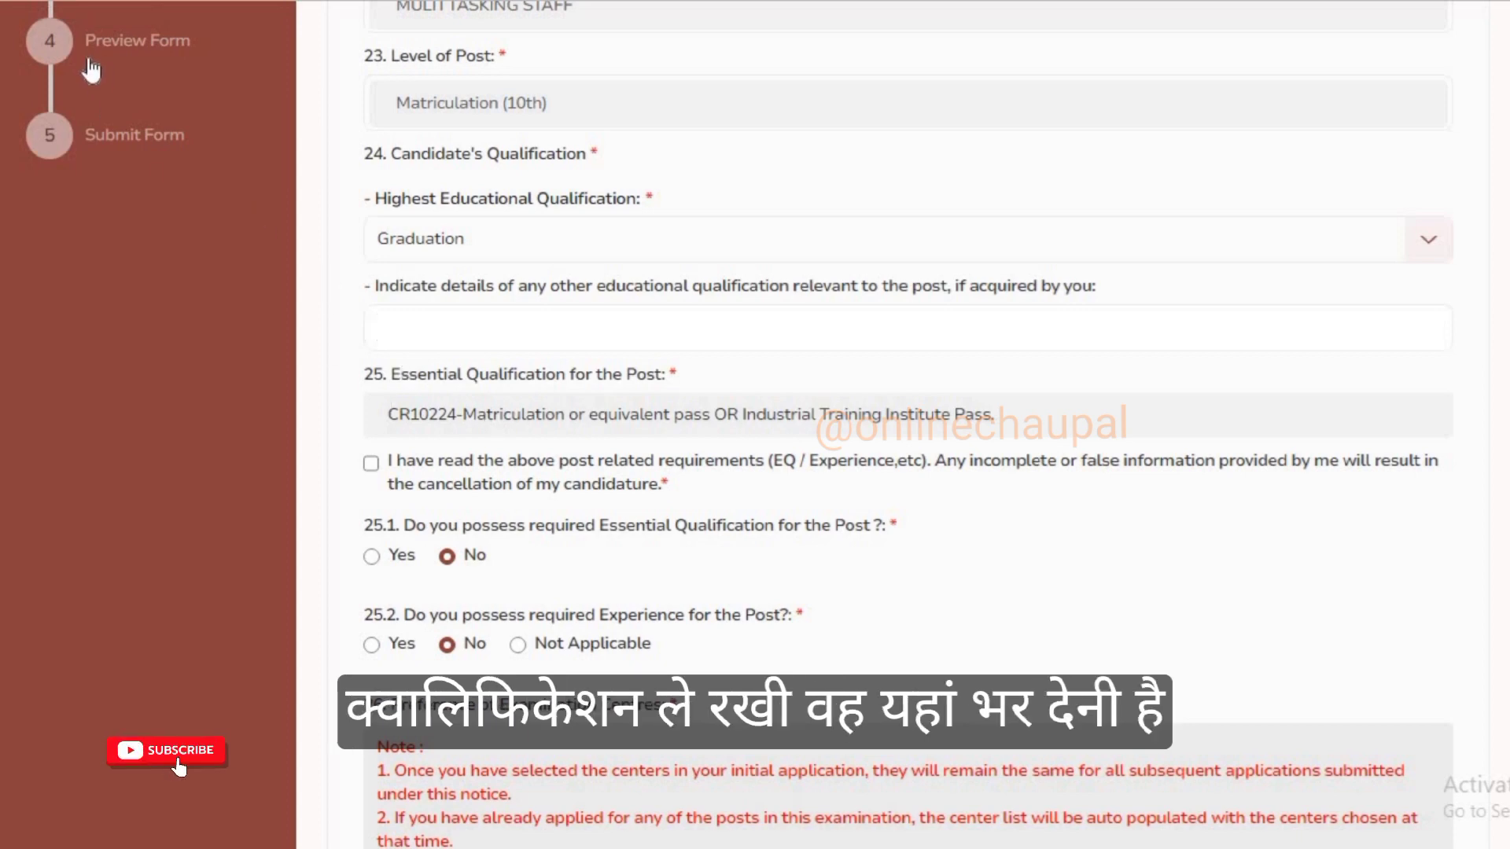
Step: Acknowledge the post requirements, answering Yes for the required Essential Qualification and Not Applicable for the required Experience
{"action": "scroll", "coordinate": [273, 117], "scroll_direction": "down", "scroll_amount": 3}
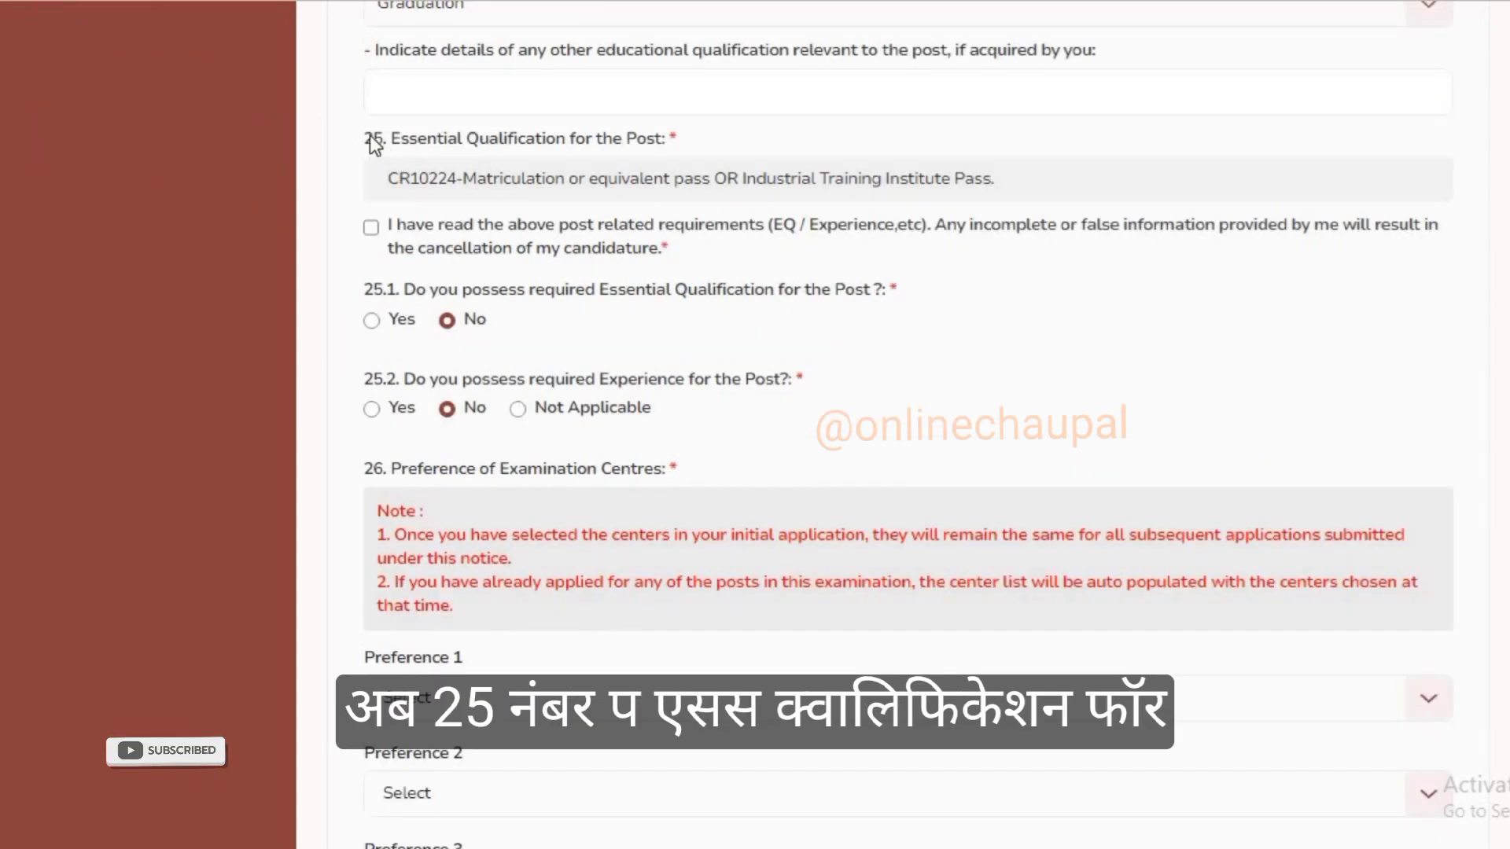
{"action": "left_click_drag", "start_coordinate": [364, 138], "coordinate": [662, 138]}
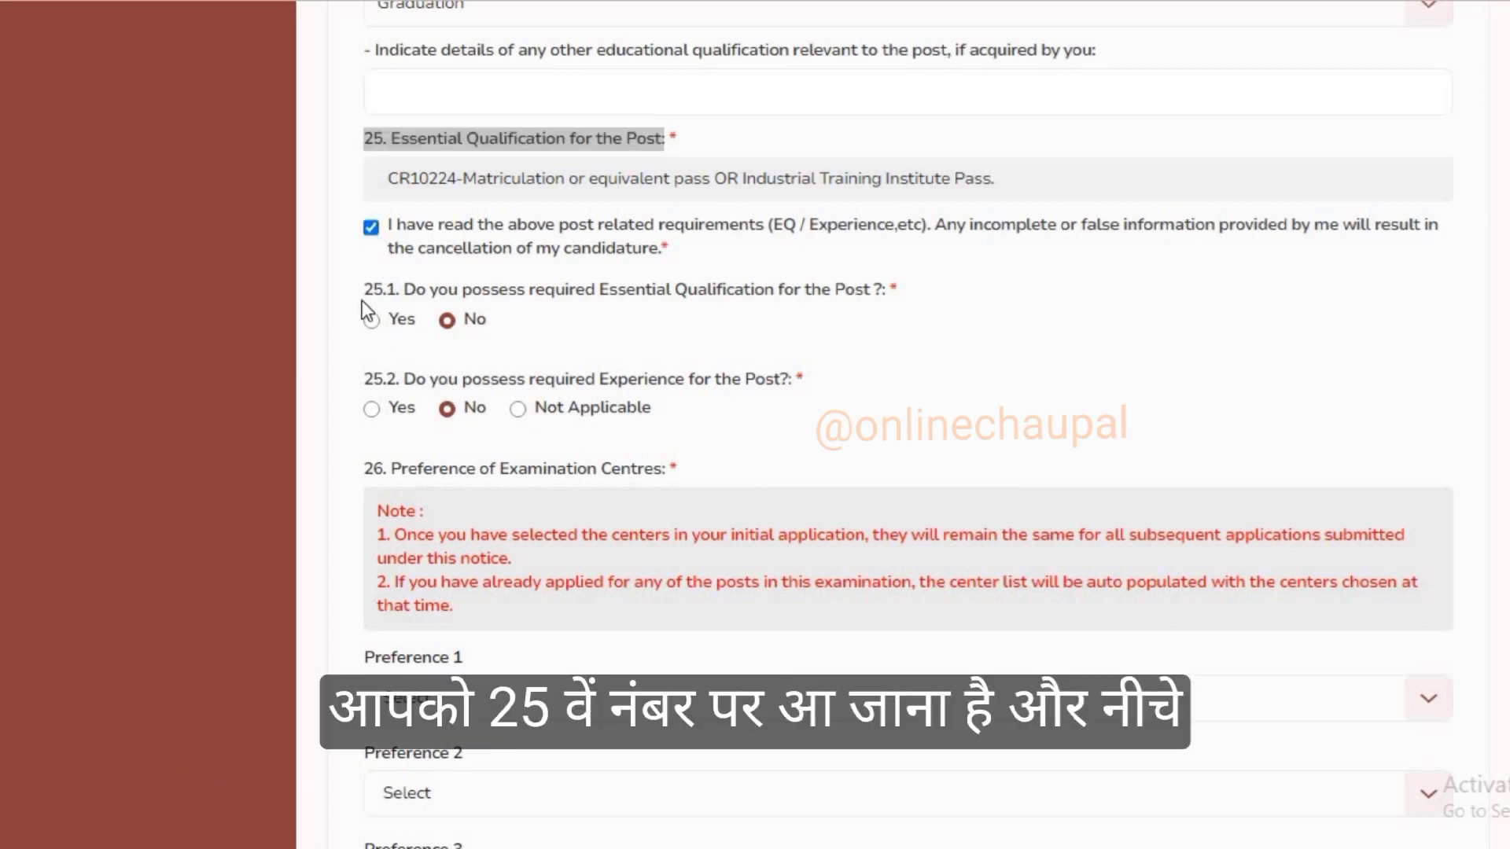
{"action": "left_click_drag", "start_coordinate": [364, 290], "coordinate": [886, 298]}
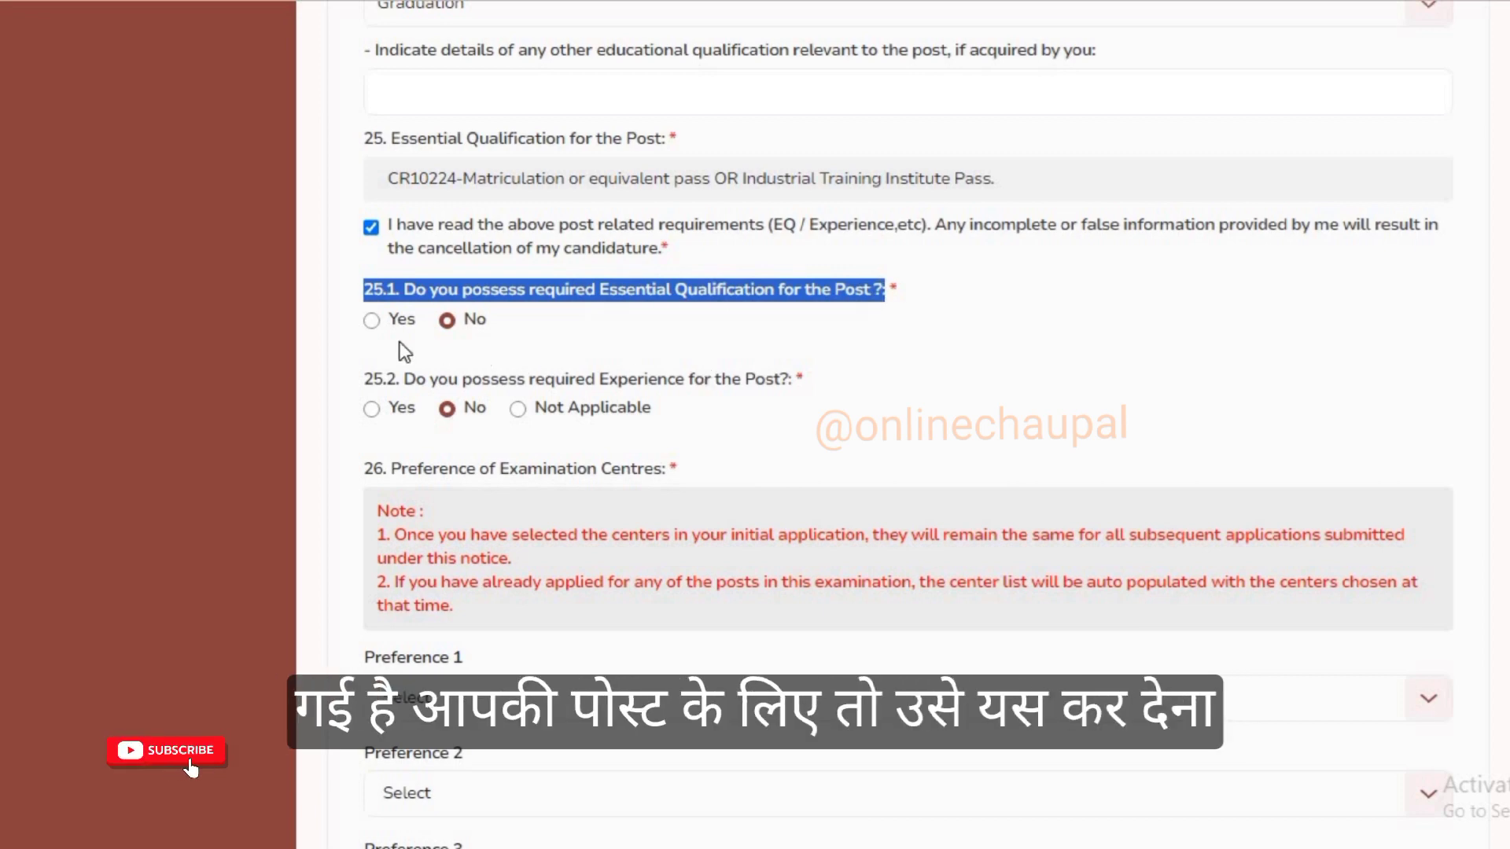
{"action": "left_click", "coordinate": [368, 318]}
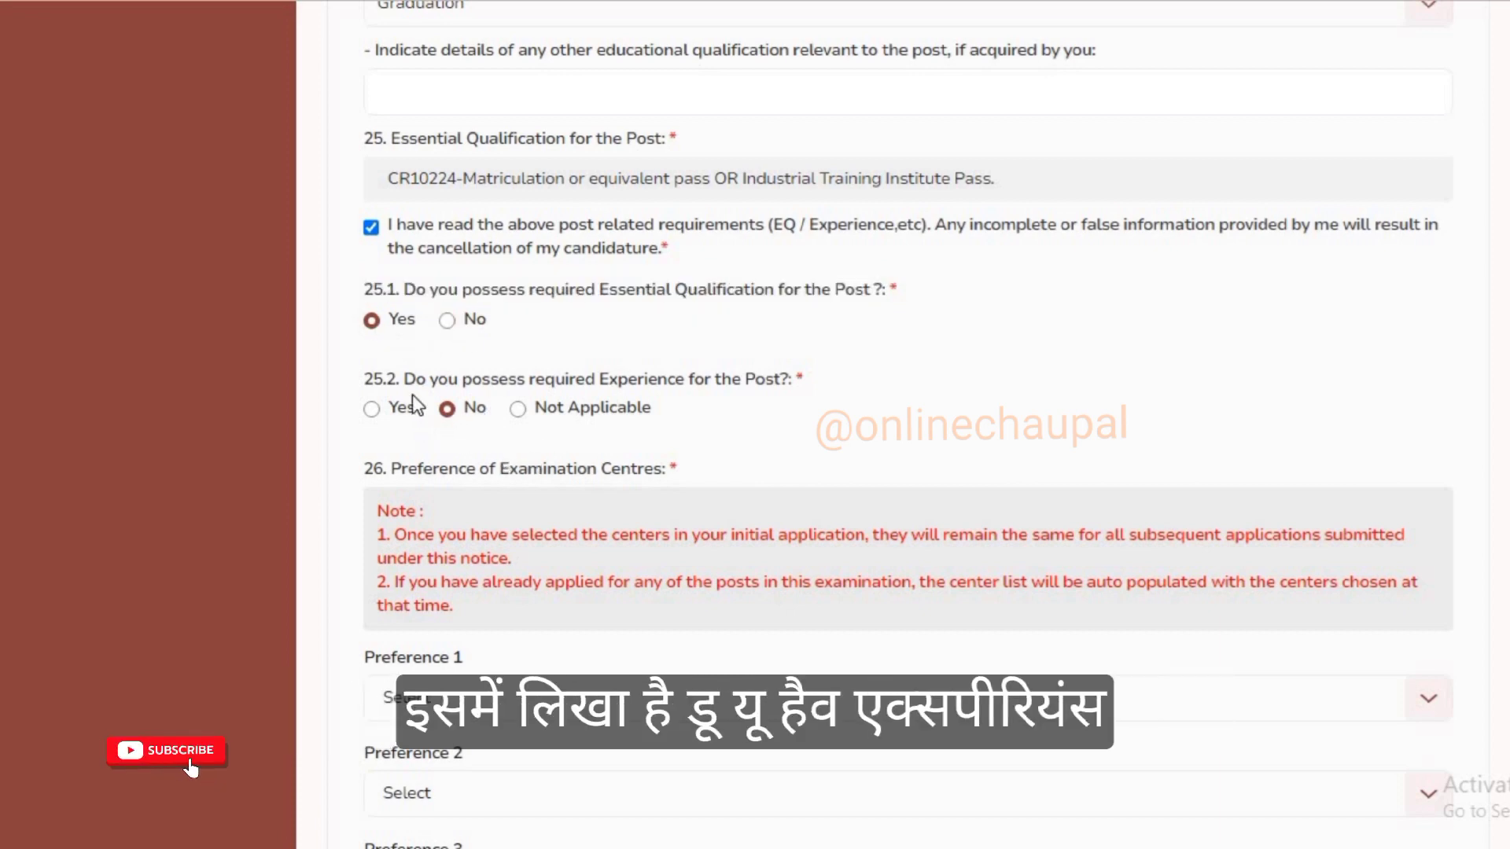
{"action": "left_click_drag", "start_coordinate": [404, 379], "coordinate": [773, 381]}
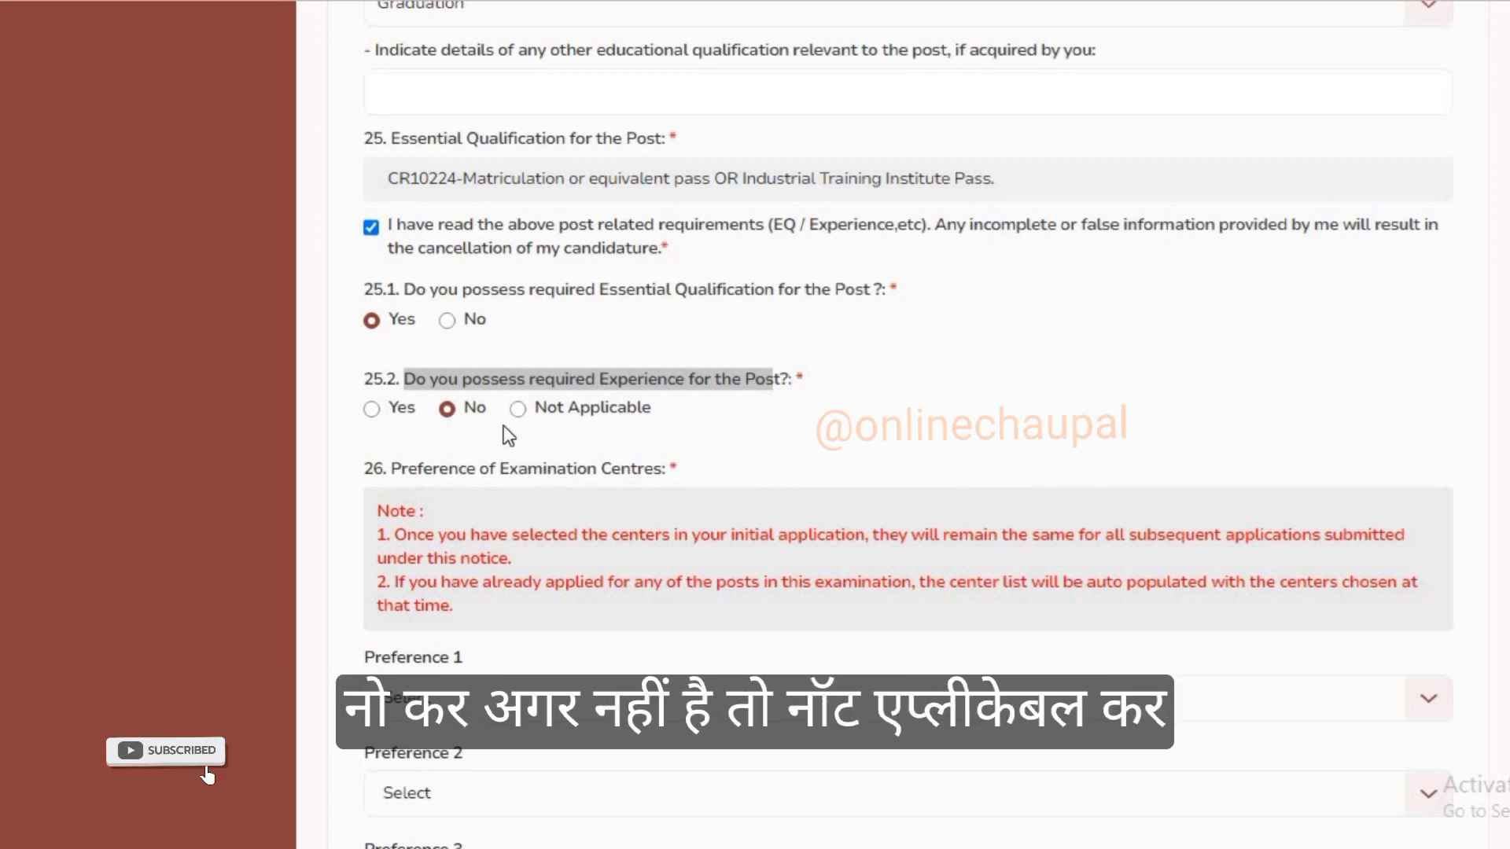
{"action": "left_click", "coordinate": [519, 411]}
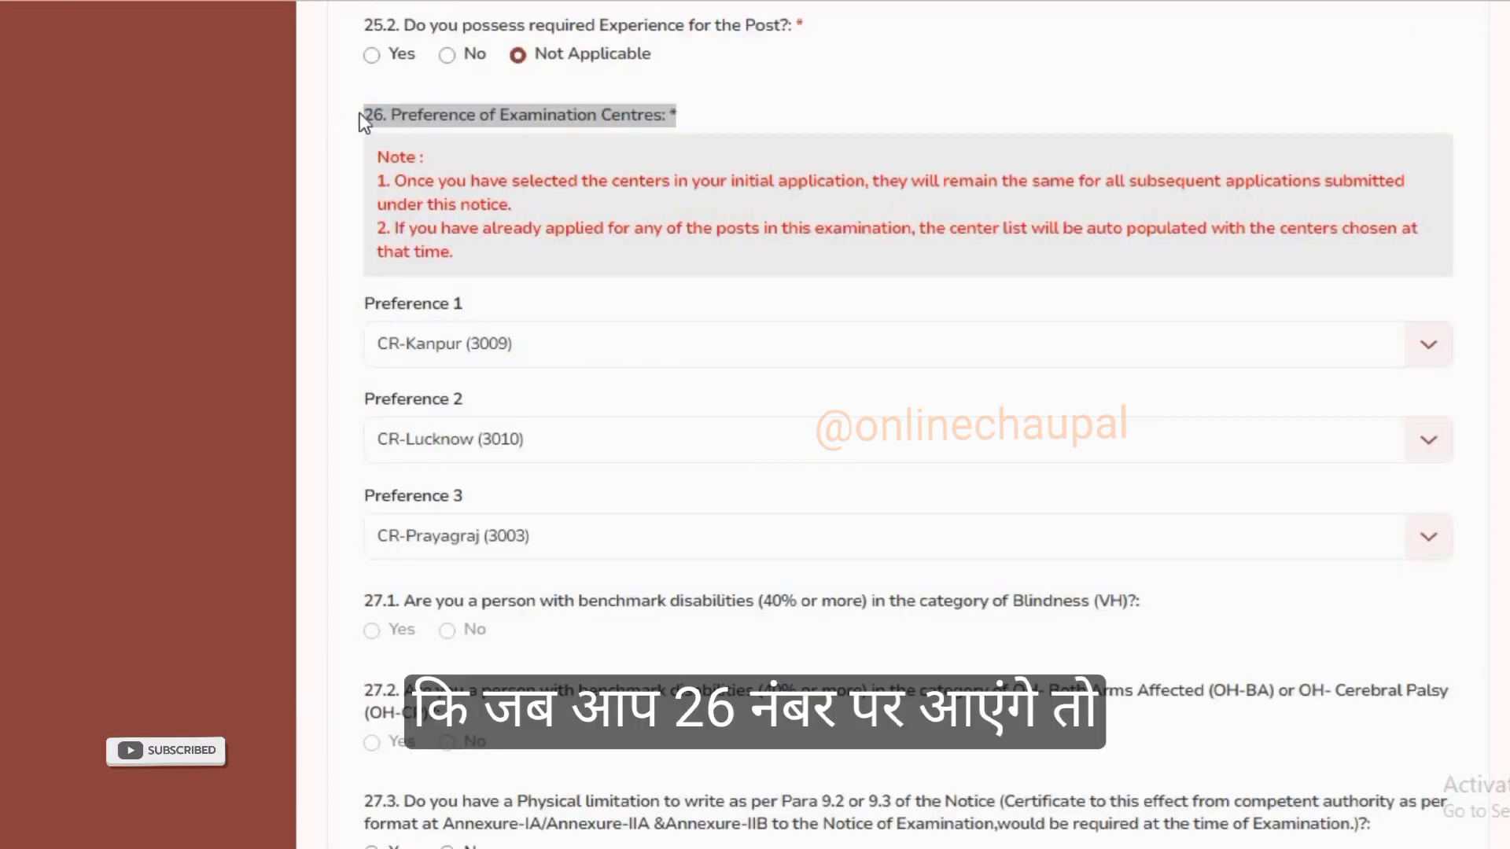
Step: Set the examination centre preferences to CR-Kanpur (3009), CR-Lucknow (3010) and CR-Prayagraj (3003), in that order
{"action": "left_click_drag", "start_coordinate": [361, 112], "coordinate": [676, 126]}
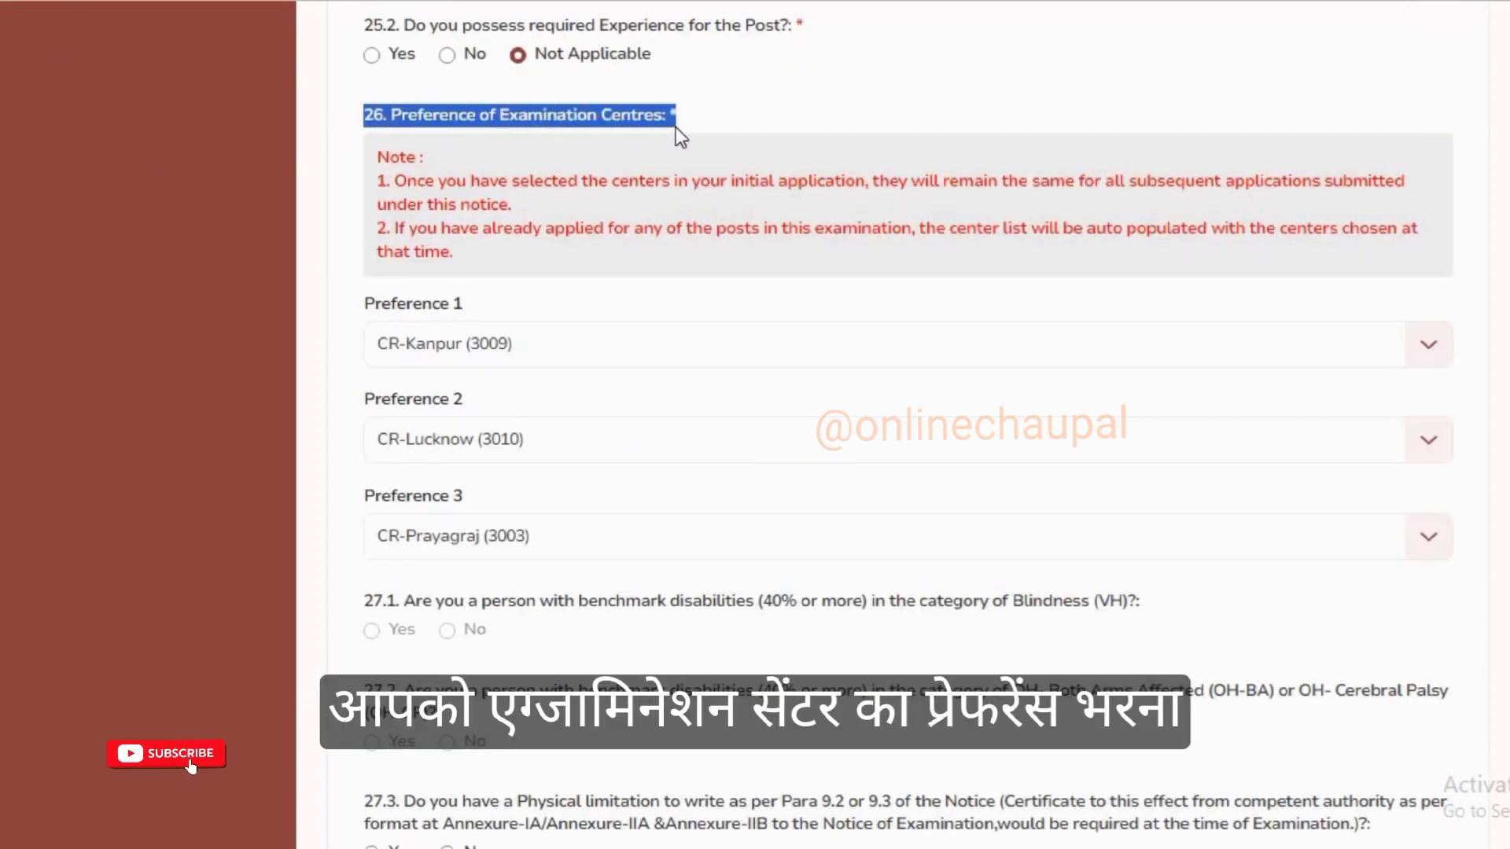
{"action": "left_click", "coordinate": [452, 346]}
{"action": "left_click", "coordinate": [453, 345]}
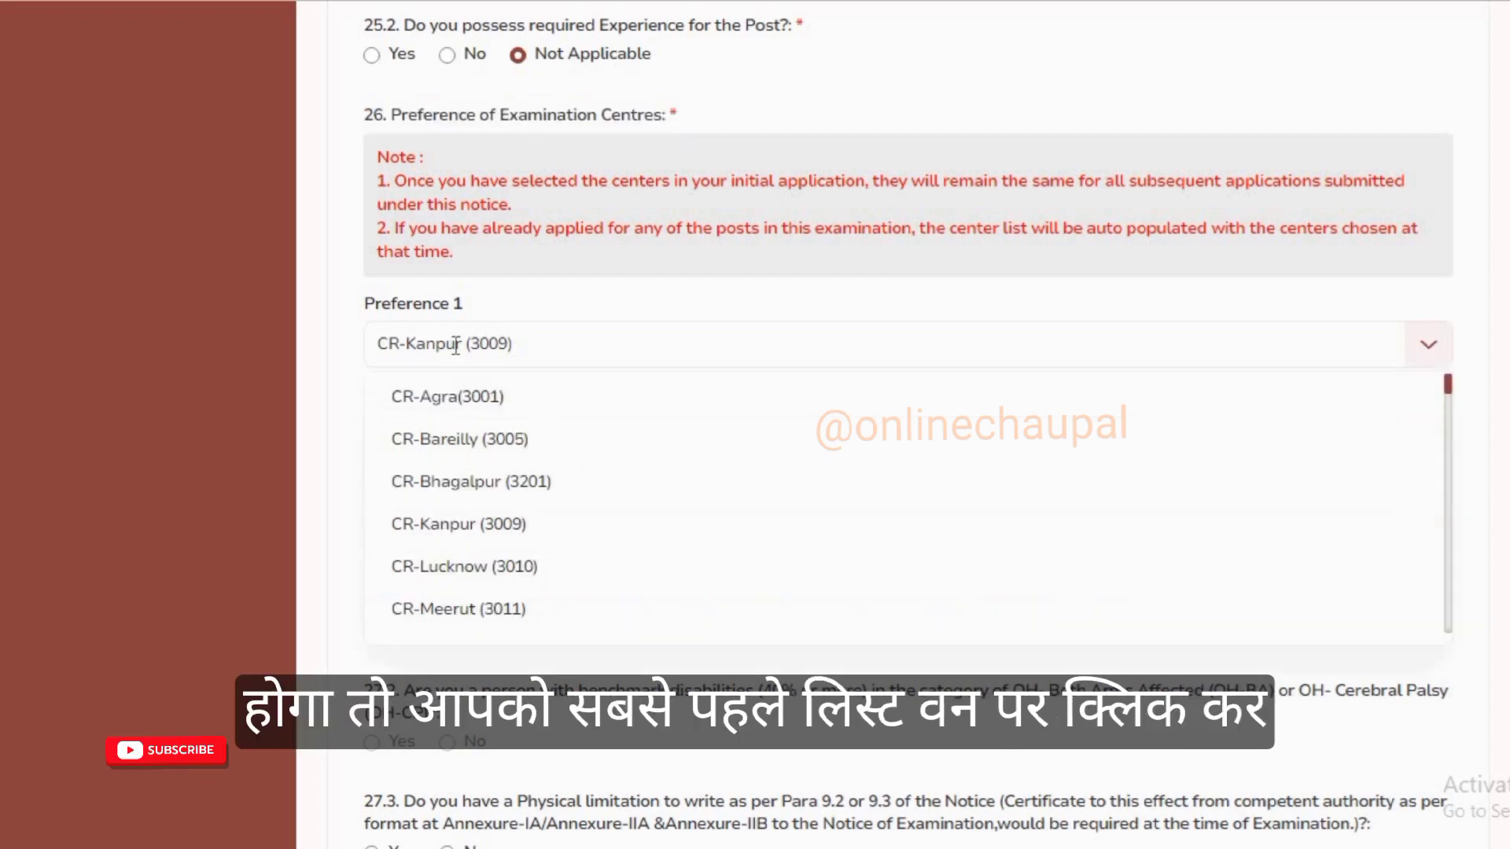
{"action": "left_click", "coordinate": [461, 522]}
{"action": "left_click_drag", "start_coordinate": [350, 389], "coordinate": [495, 441]}
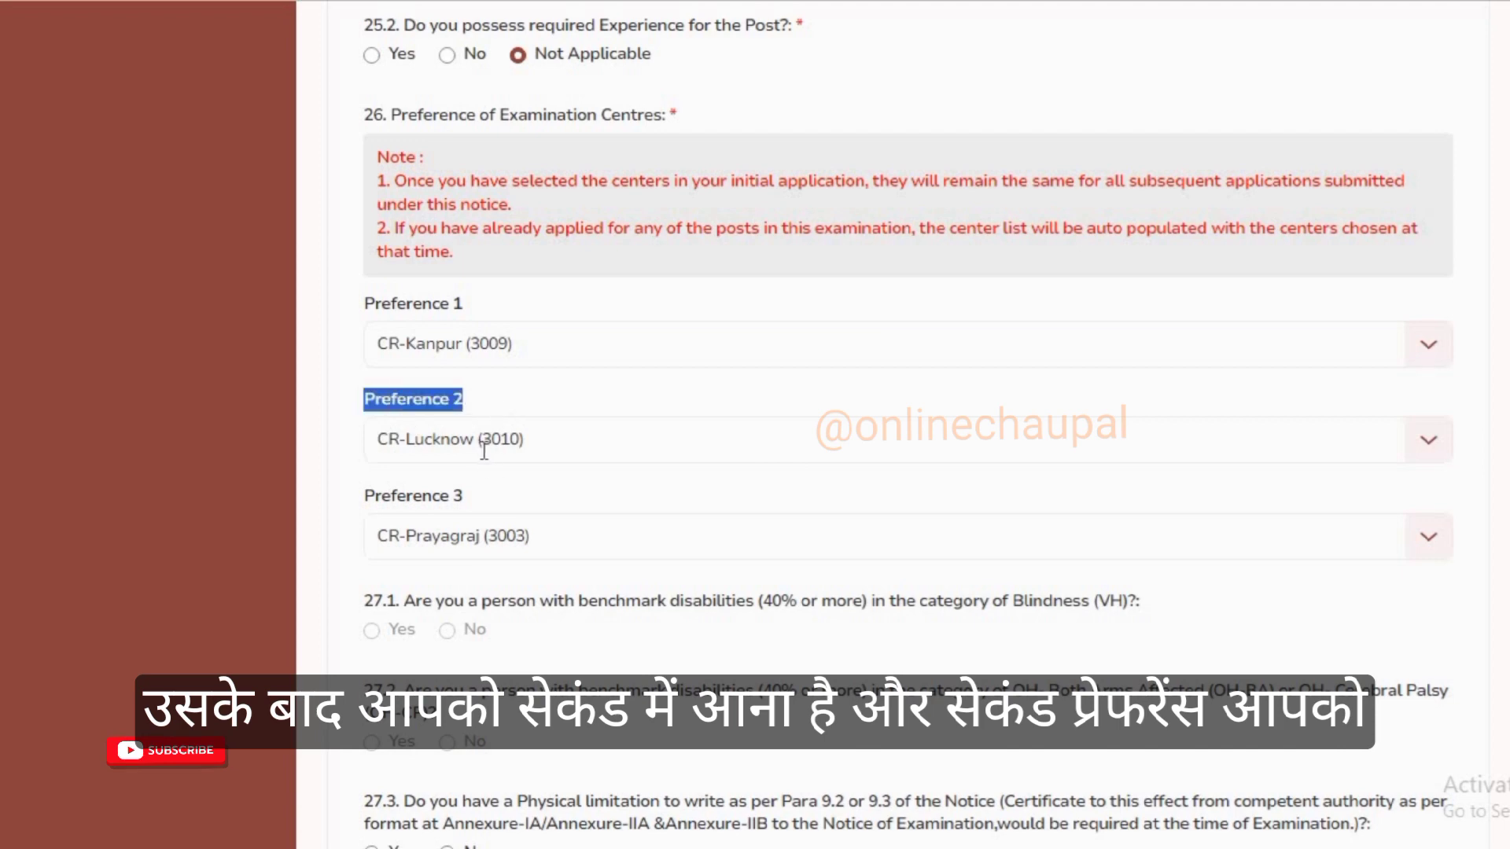
{"action": "left_click", "coordinate": [484, 450]}
{"action": "left_click", "coordinate": [397, 621]}
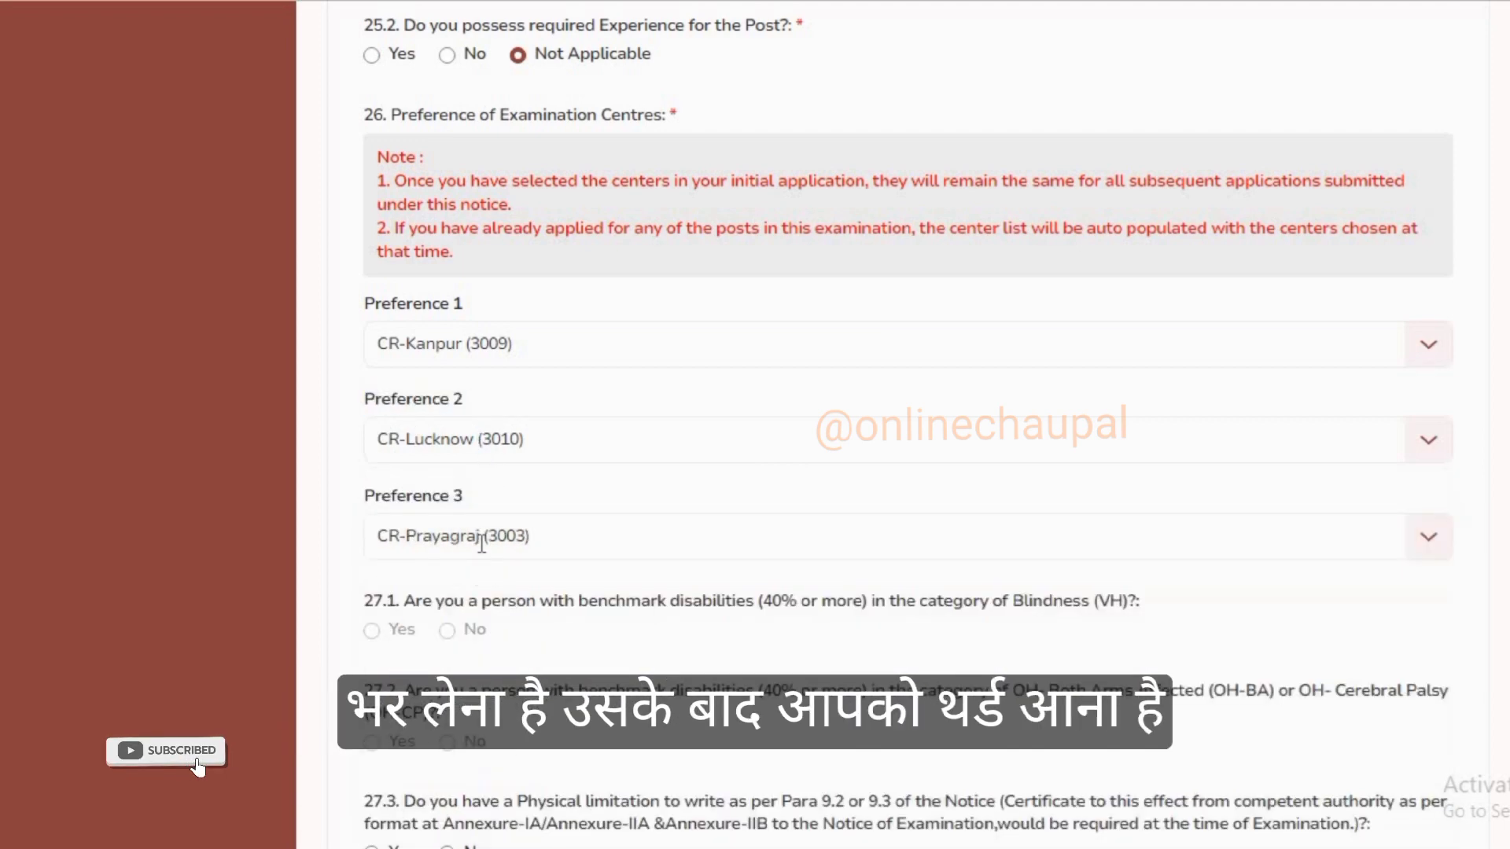
{"action": "left_click_drag", "start_coordinate": [355, 487], "coordinate": [497, 525]}
{"action": "left_click", "coordinate": [498, 535]}
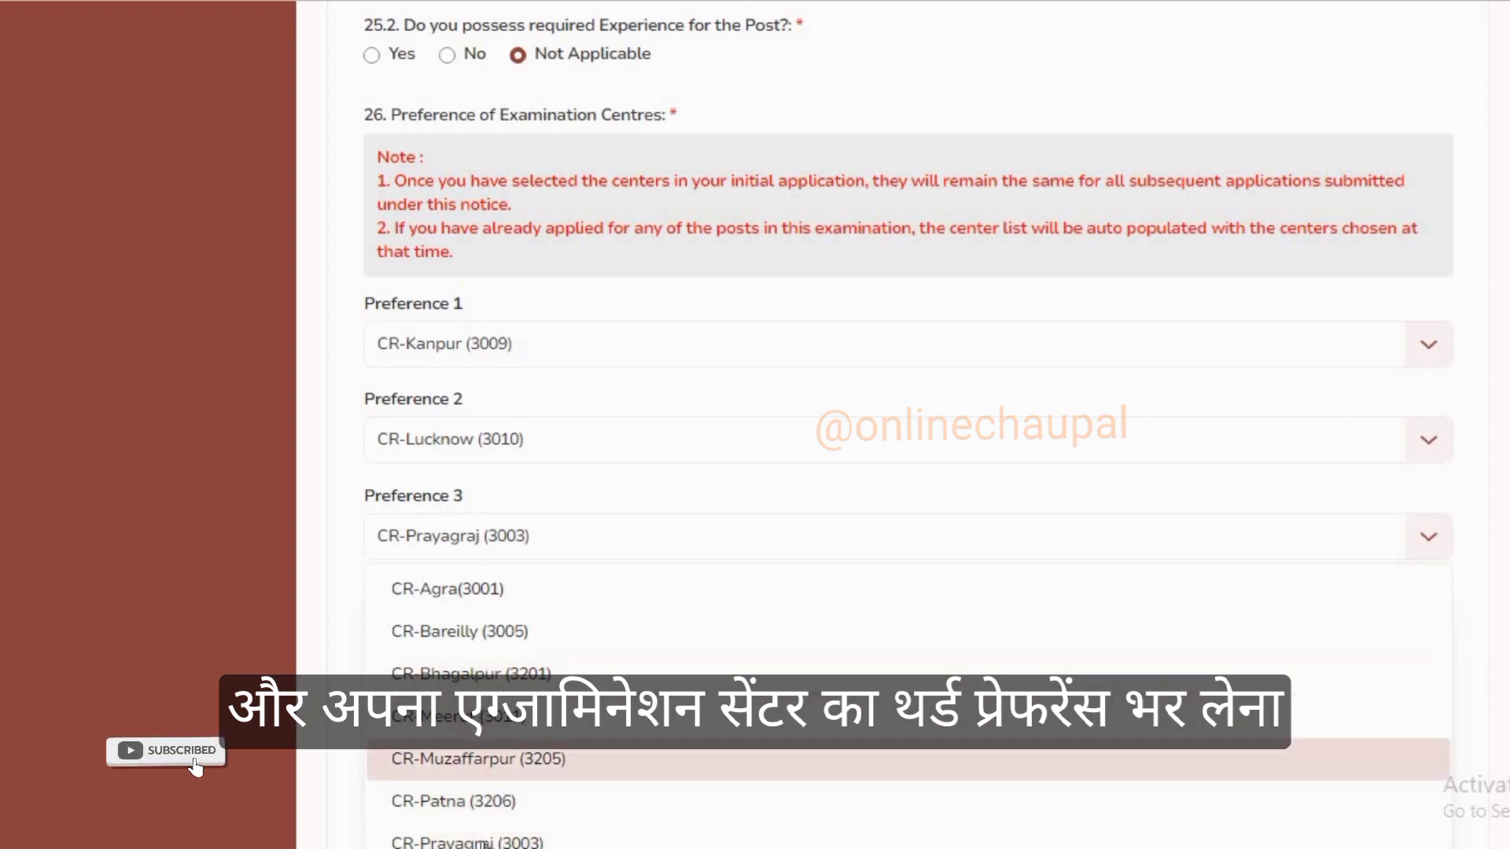
{"action": "left_click", "coordinate": [471, 841]}
{"action": "left_click_drag", "start_coordinate": [361, 303], "coordinate": [460, 538]}
{"action": "left_click", "coordinate": [438, 640]}
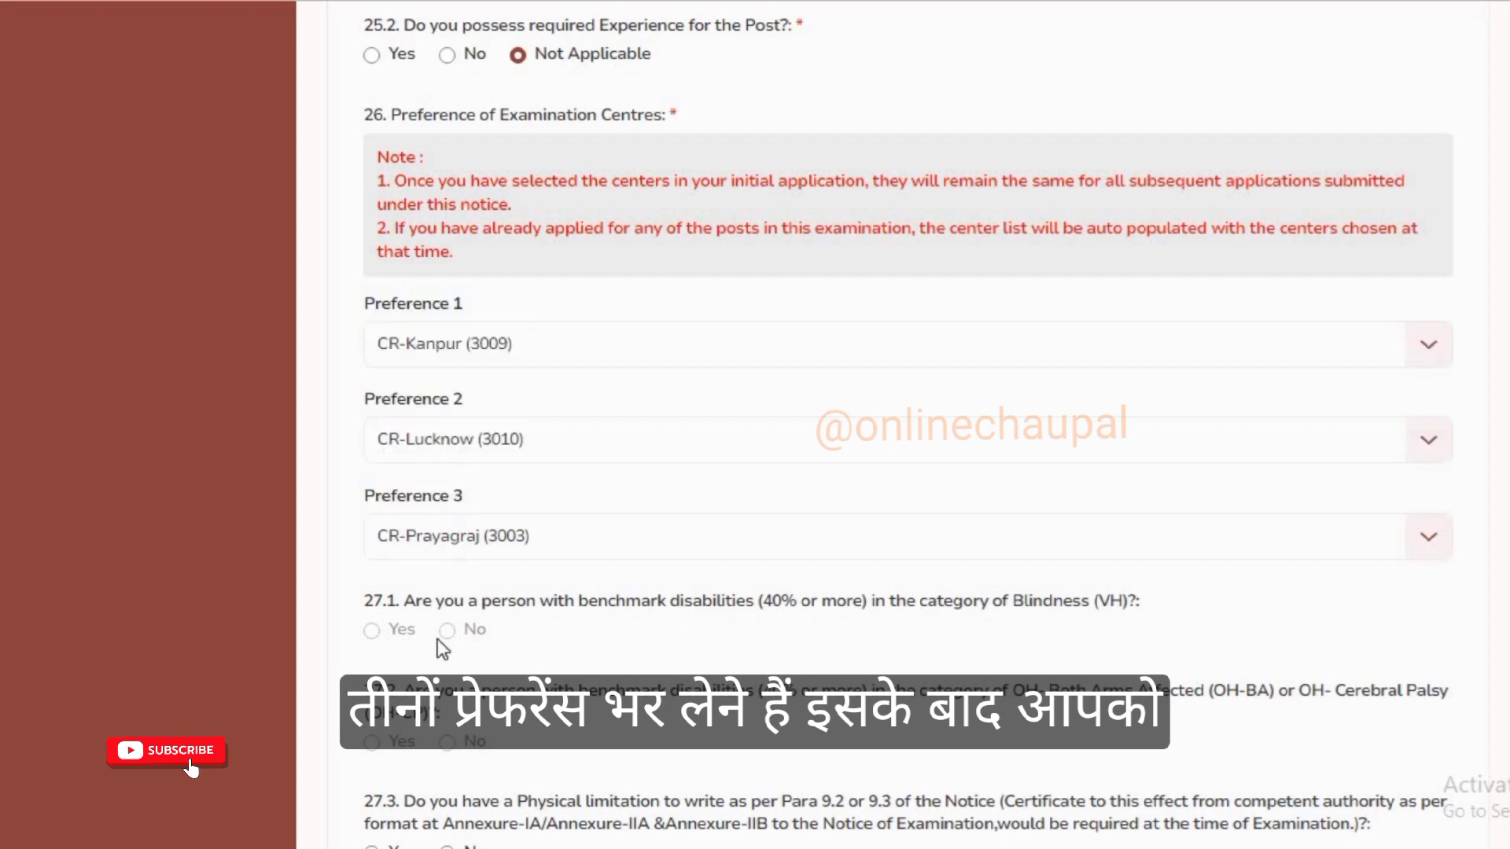
Step: Answer No to question 27.3 about having a physical limitation to write
{"action": "scroll", "coordinate": [447, 583], "scroll_direction": "down", "scroll_amount": 5}
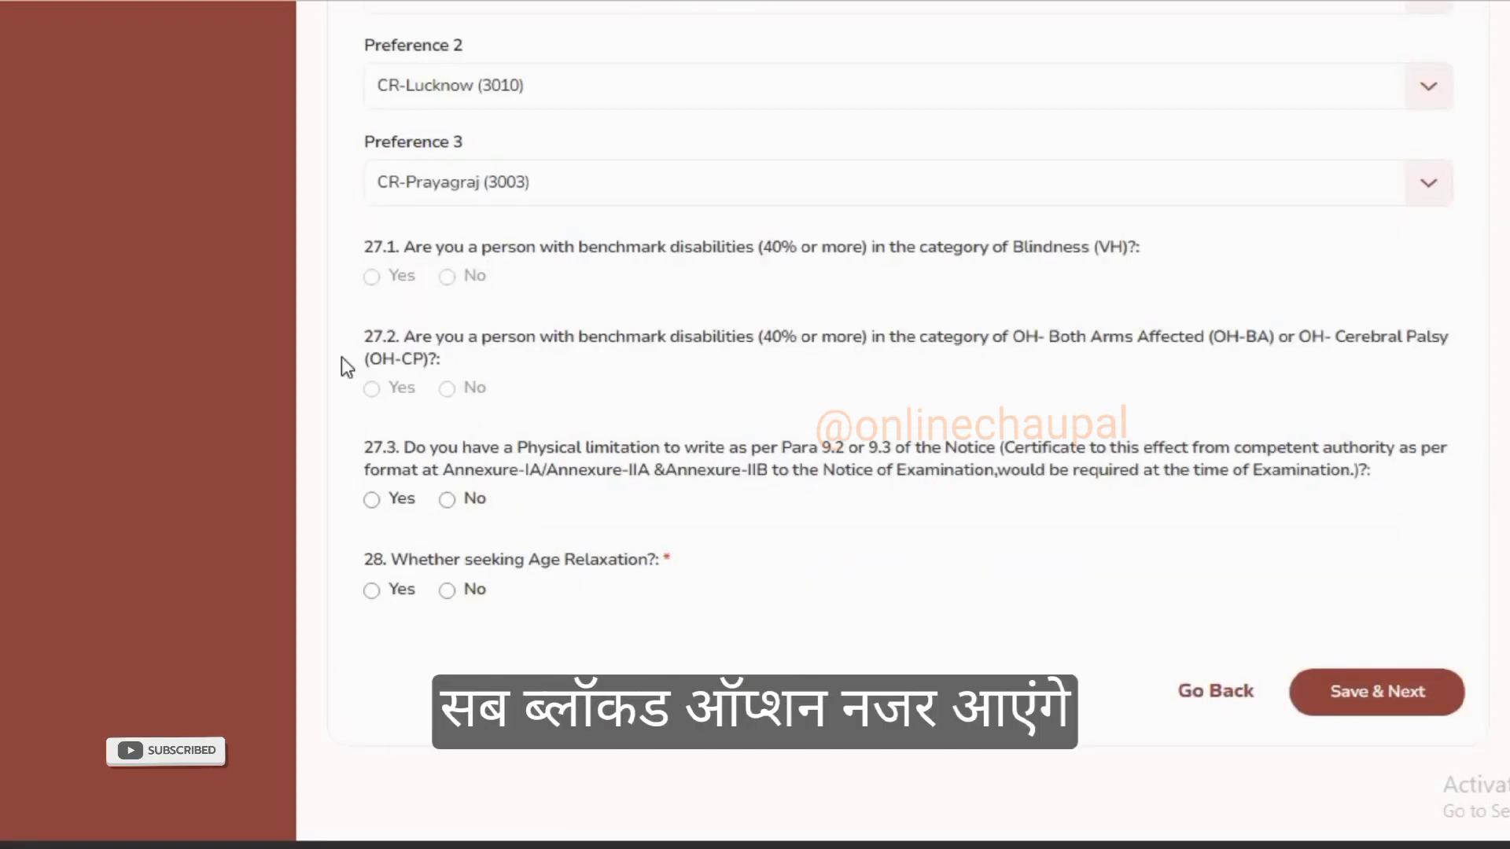
{"action": "left_click_drag", "start_coordinate": [364, 449], "coordinate": [420, 462]}
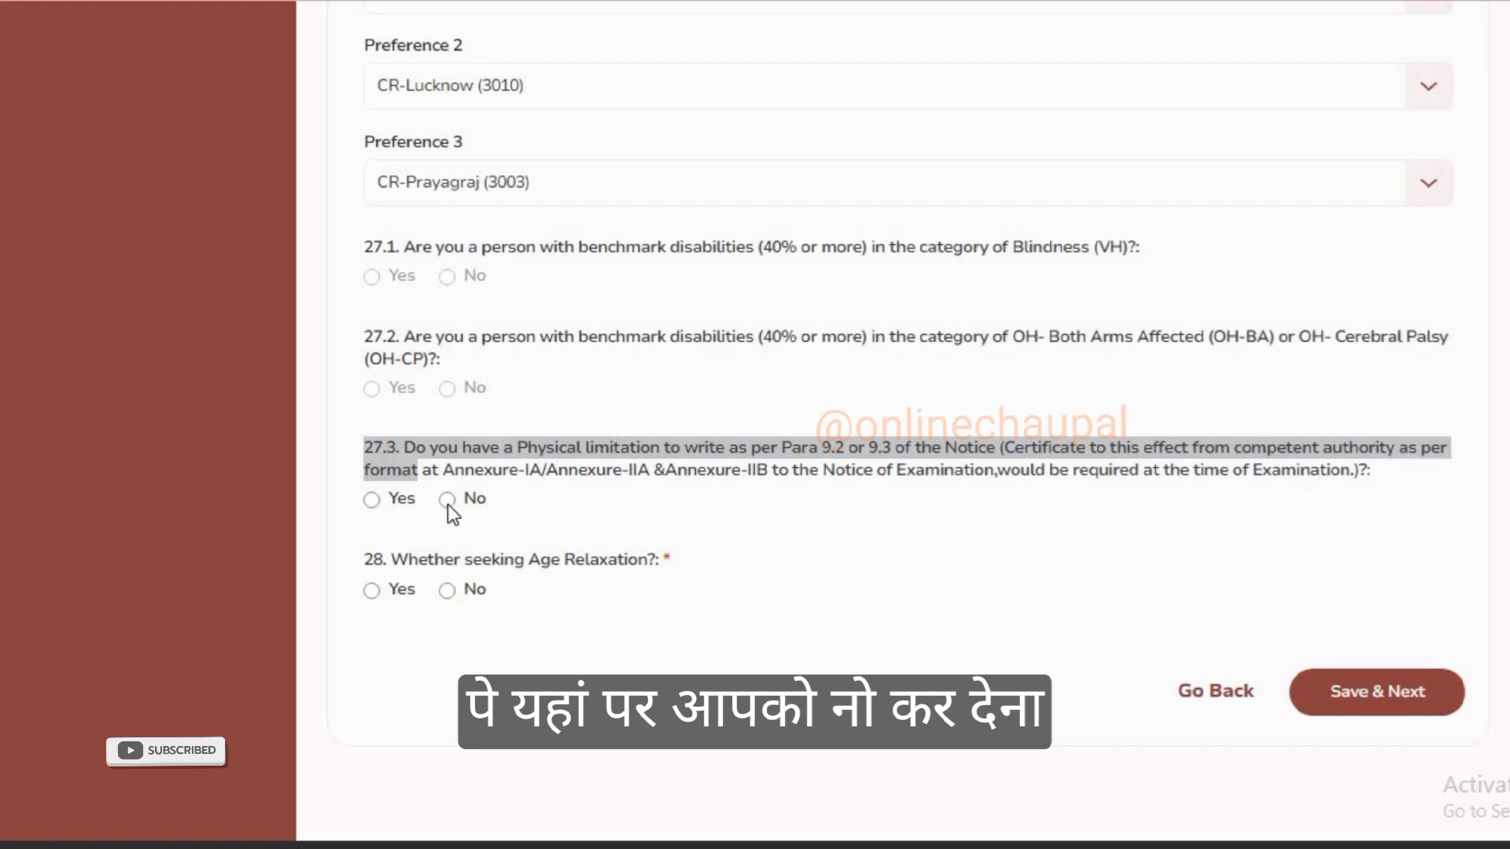
{"action": "left_click", "coordinate": [446, 500]}
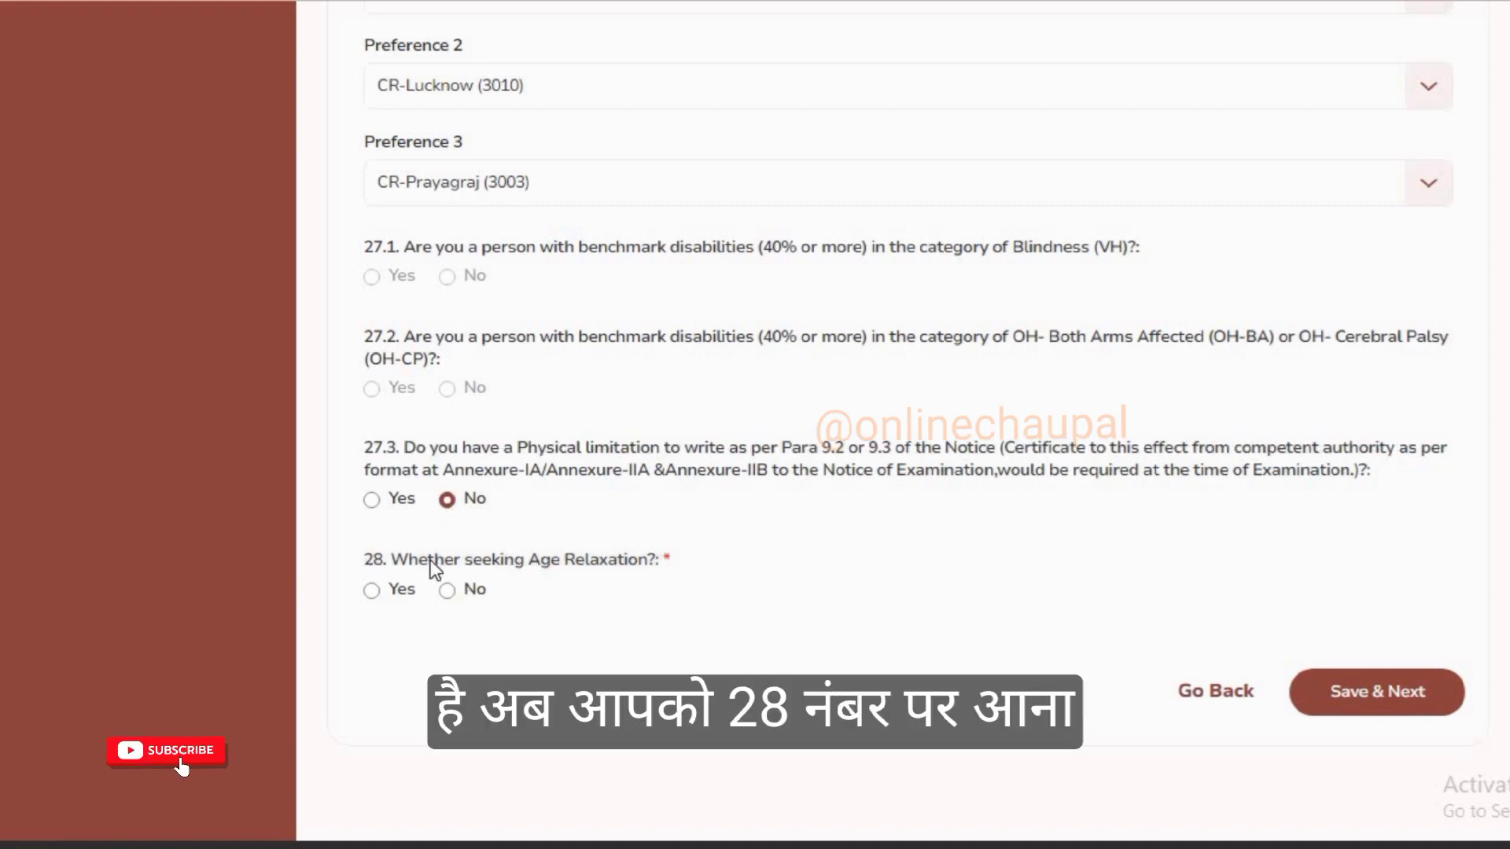
Step: Look over the age relaxation codes, answer No to seeking age relaxation and save to continue to the photograph and signature upload
{"action": "left_click_drag", "start_coordinate": [364, 560], "coordinate": [659, 561]}
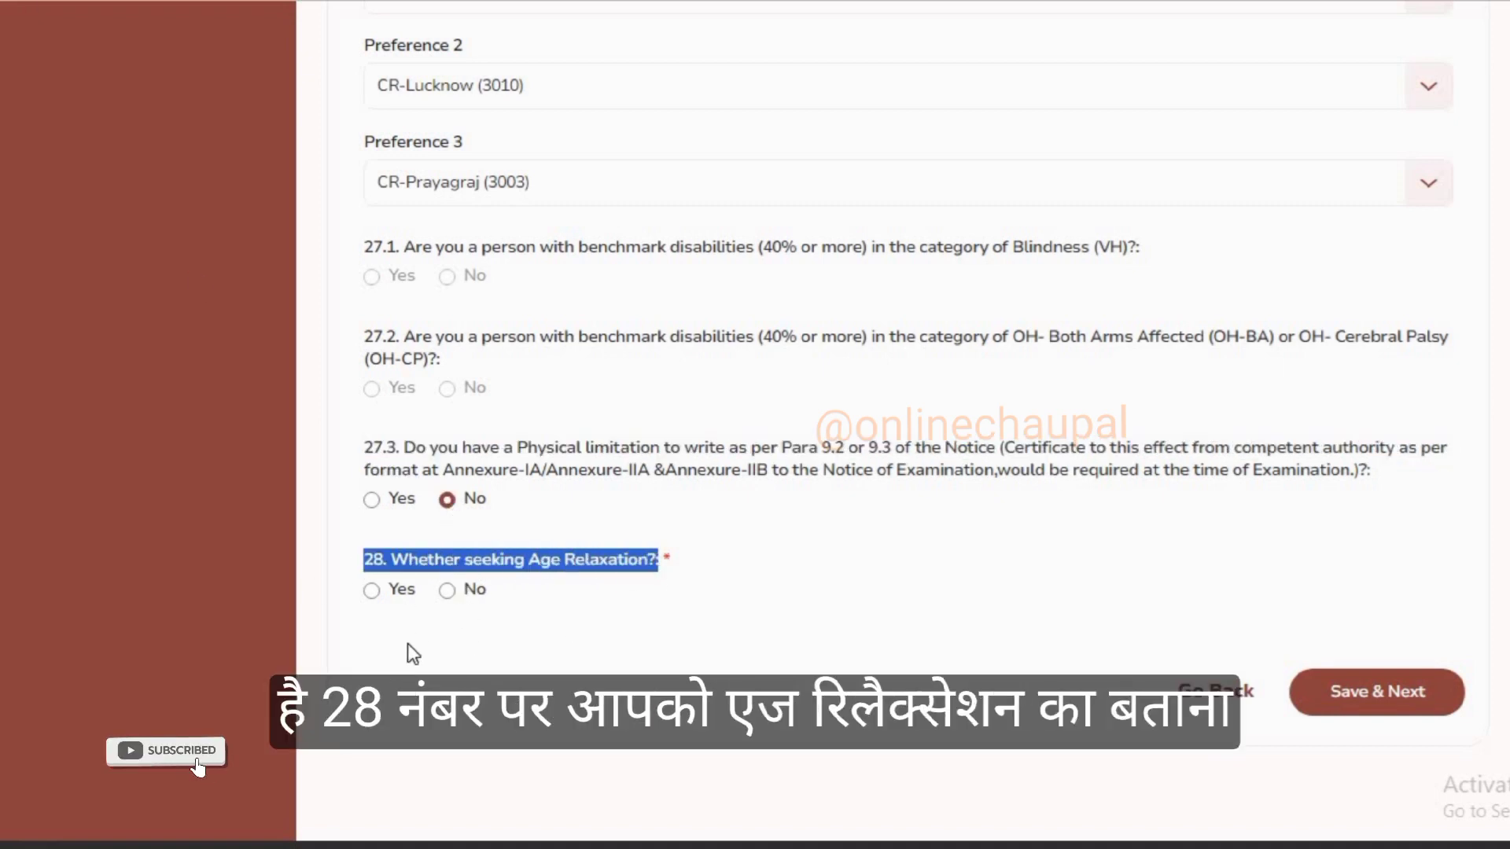
{"action": "left_click", "coordinate": [498, 698]}
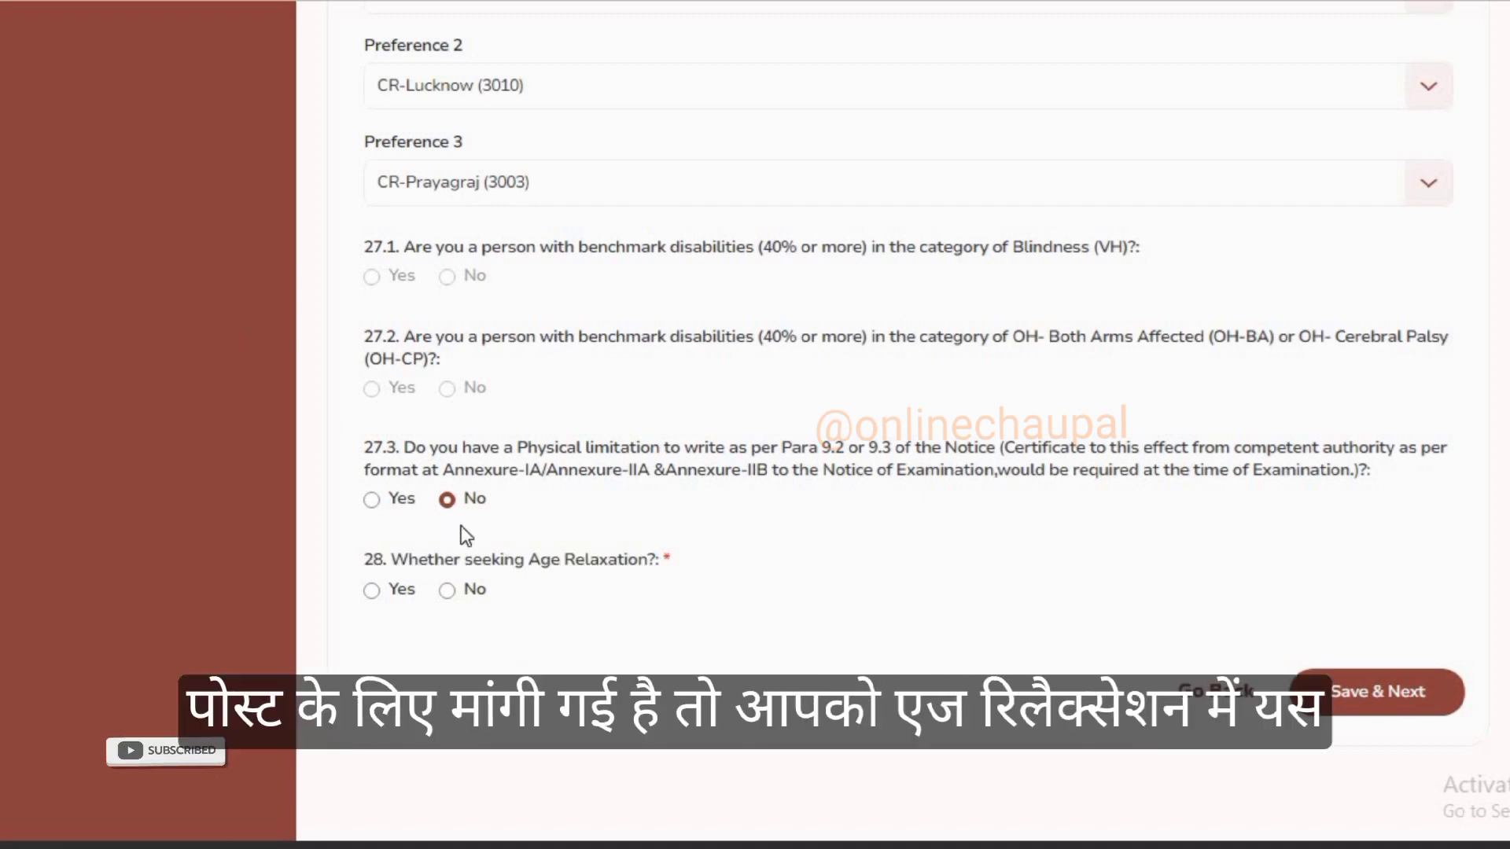
{"action": "left_click", "coordinate": [373, 592]}
{"action": "left_click", "coordinate": [442, 684]}
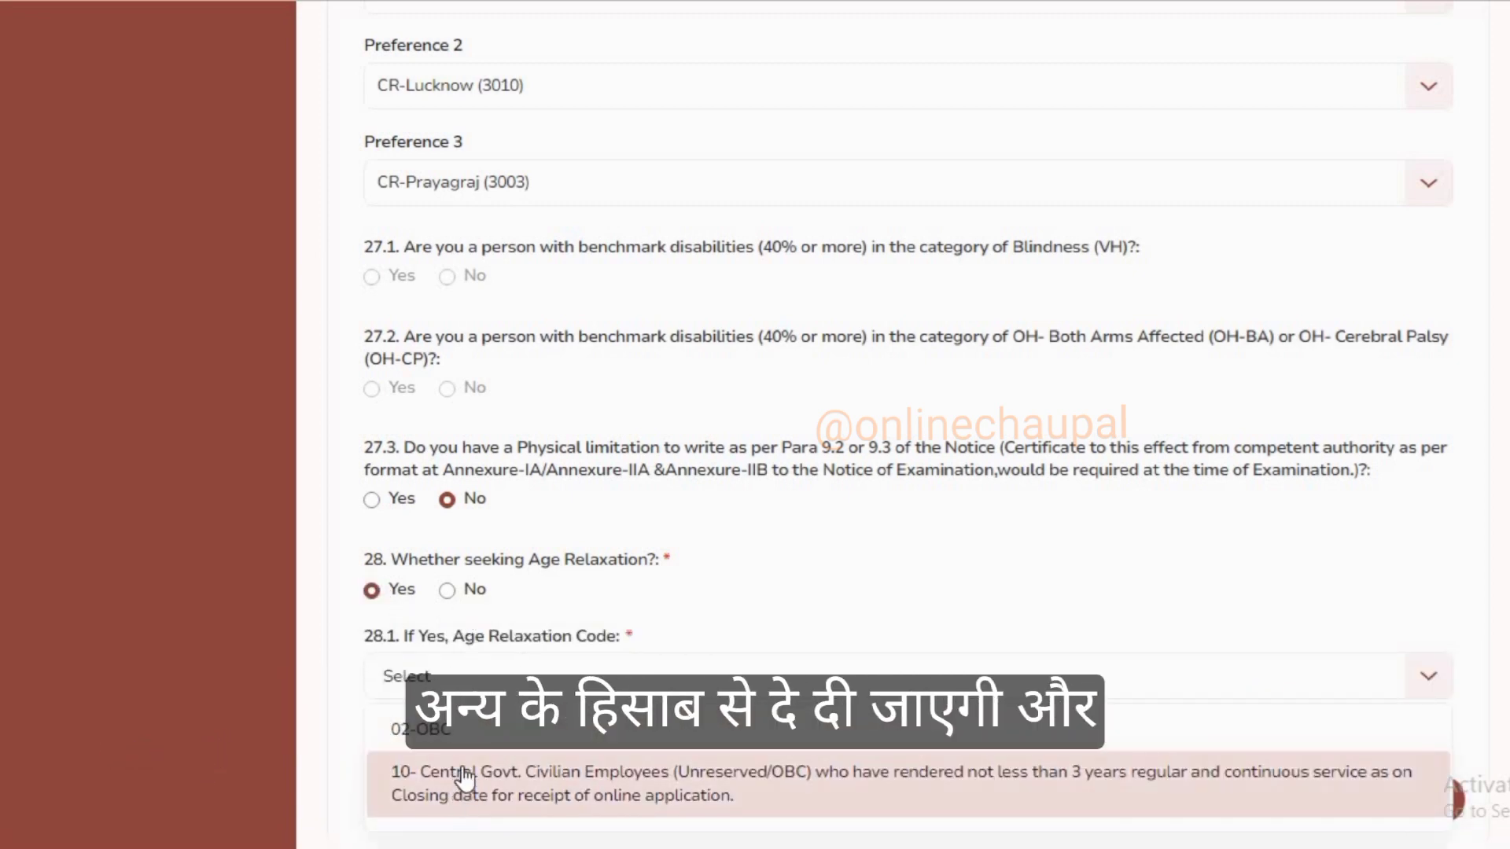
{"action": "left_click", "coordinate": [447, 591]}
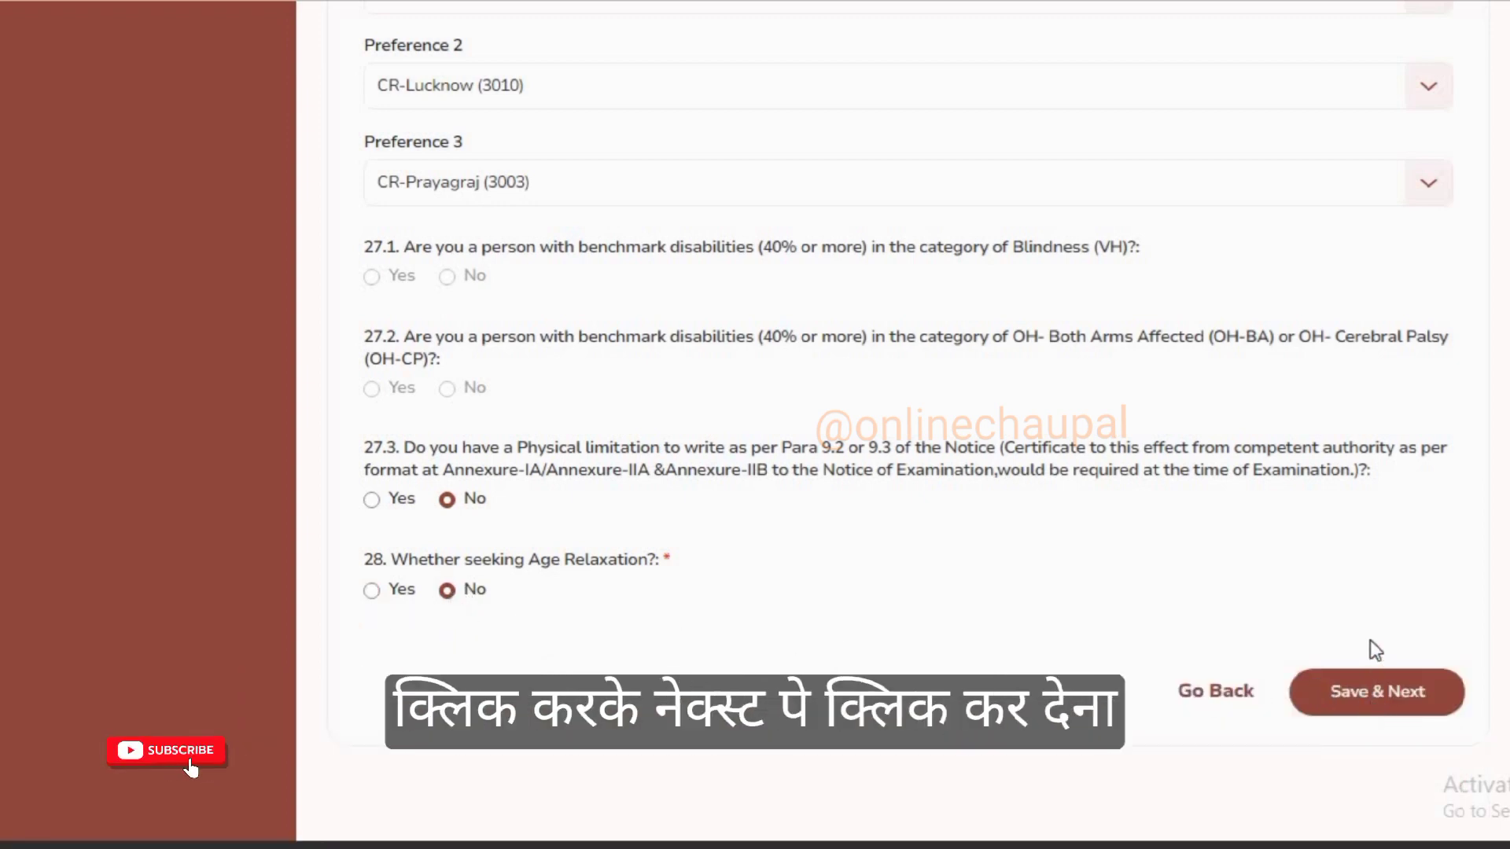
{"action": "left_click", "coordinate": [1374, 691]}
Step: Read the heading and the photograph capture section of the Upload Photograph & Signature page
{"action": "left_click_drag", "start_coordinate": [346, 101], "coordinate": [733, 105]}
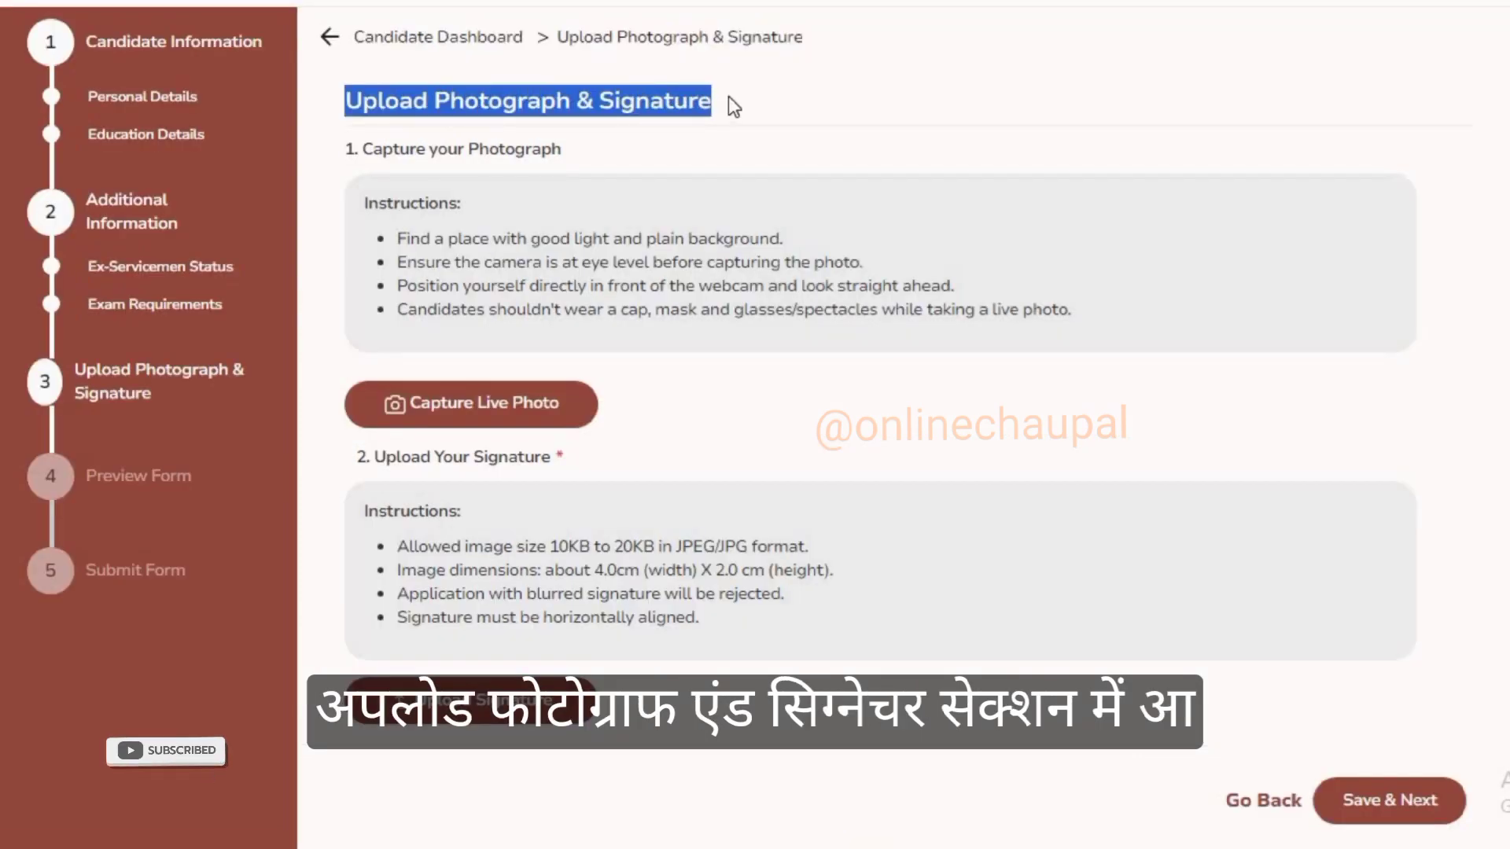
{"action": "left_click", "coordinate": [815, 114]}
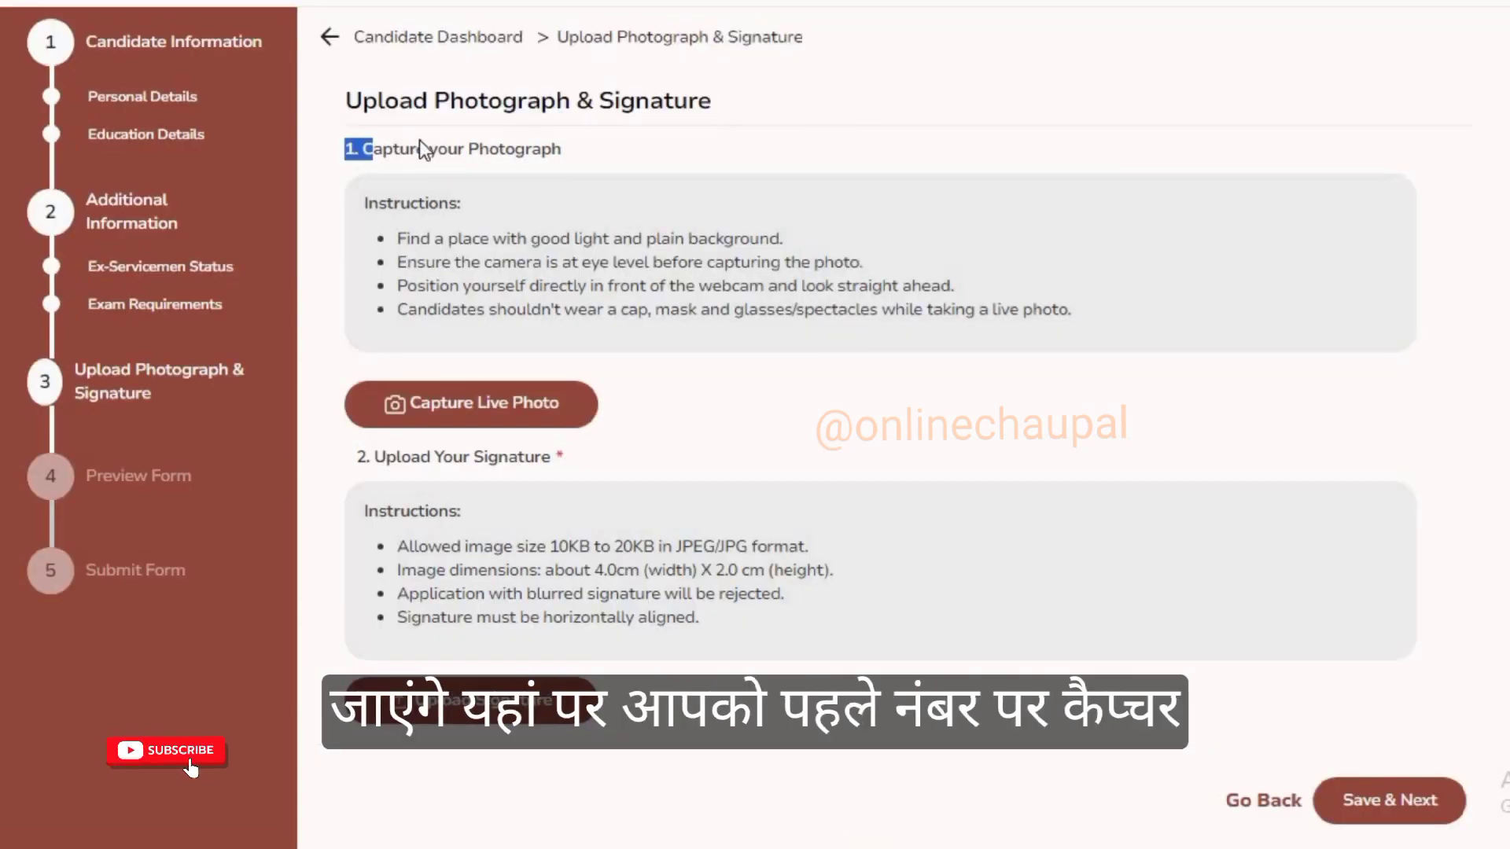
{"action": "left_click_drag", "start_coordinate": [420, 140], "coordinate": [569, 148]}
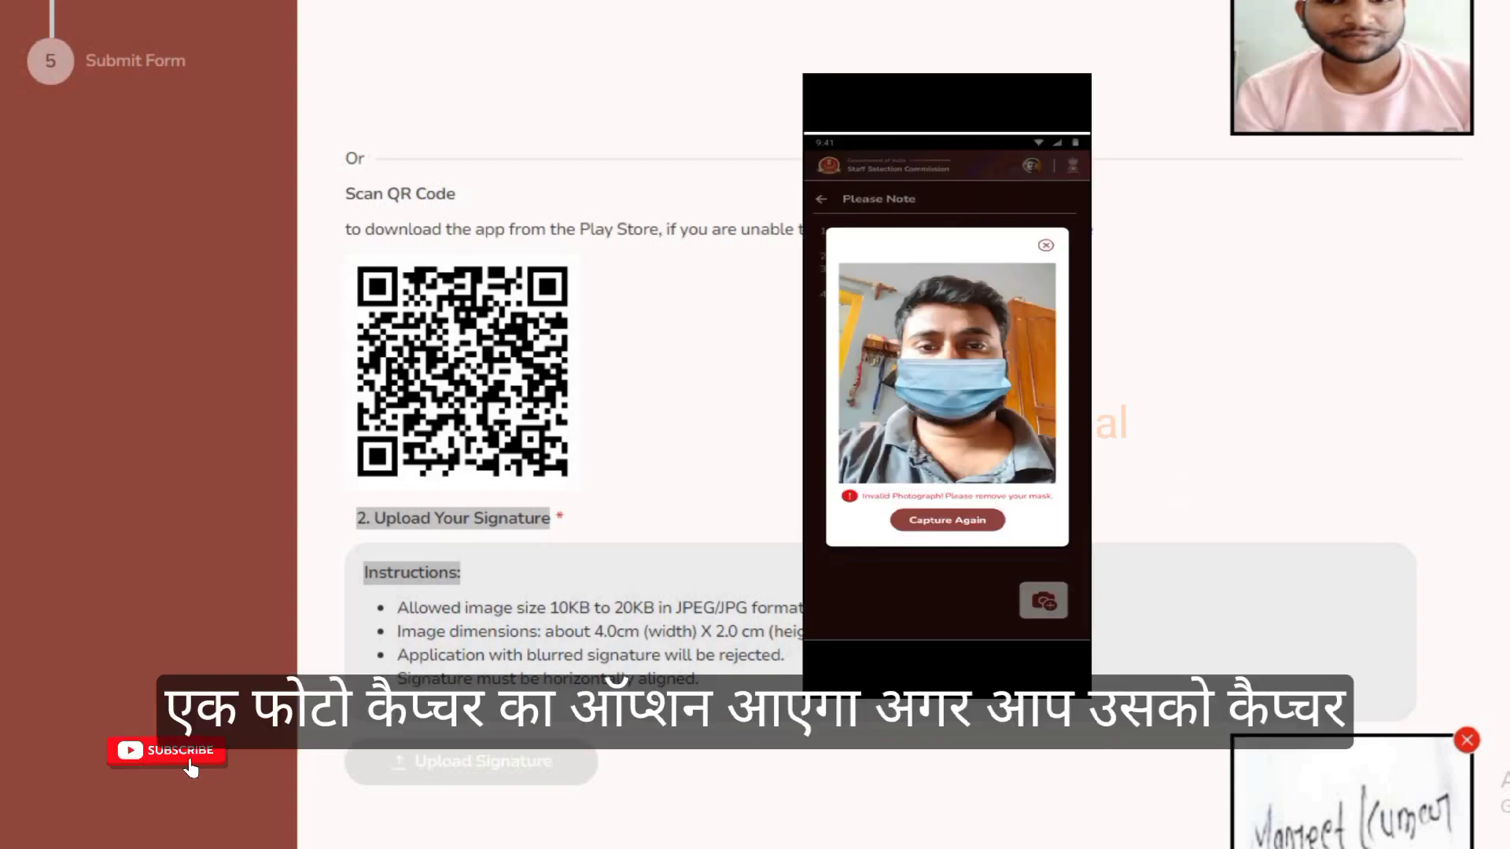
Step: Check the captured photograph and uploaded signature, and save both the documents and the form preview to reach the declaration
{"action": "scroll", "coordinate": [1166, 350], "scroll_direction": "up", "scroll_amount": 5}
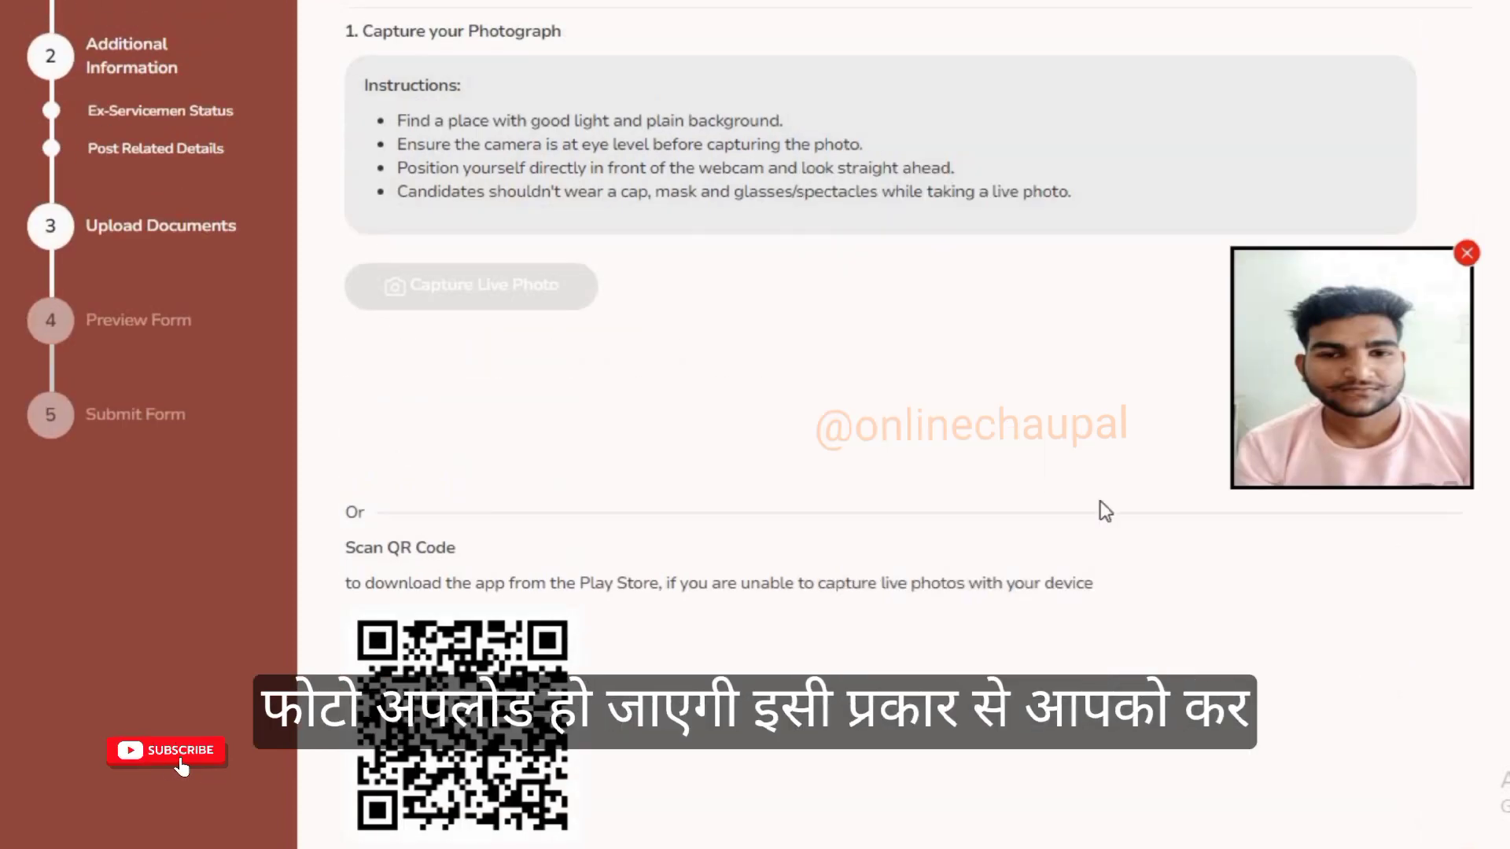
{"action": "scroll", "coordinate": [1105, 511], "scroll_direction": "down", "scroll_amount": 6}
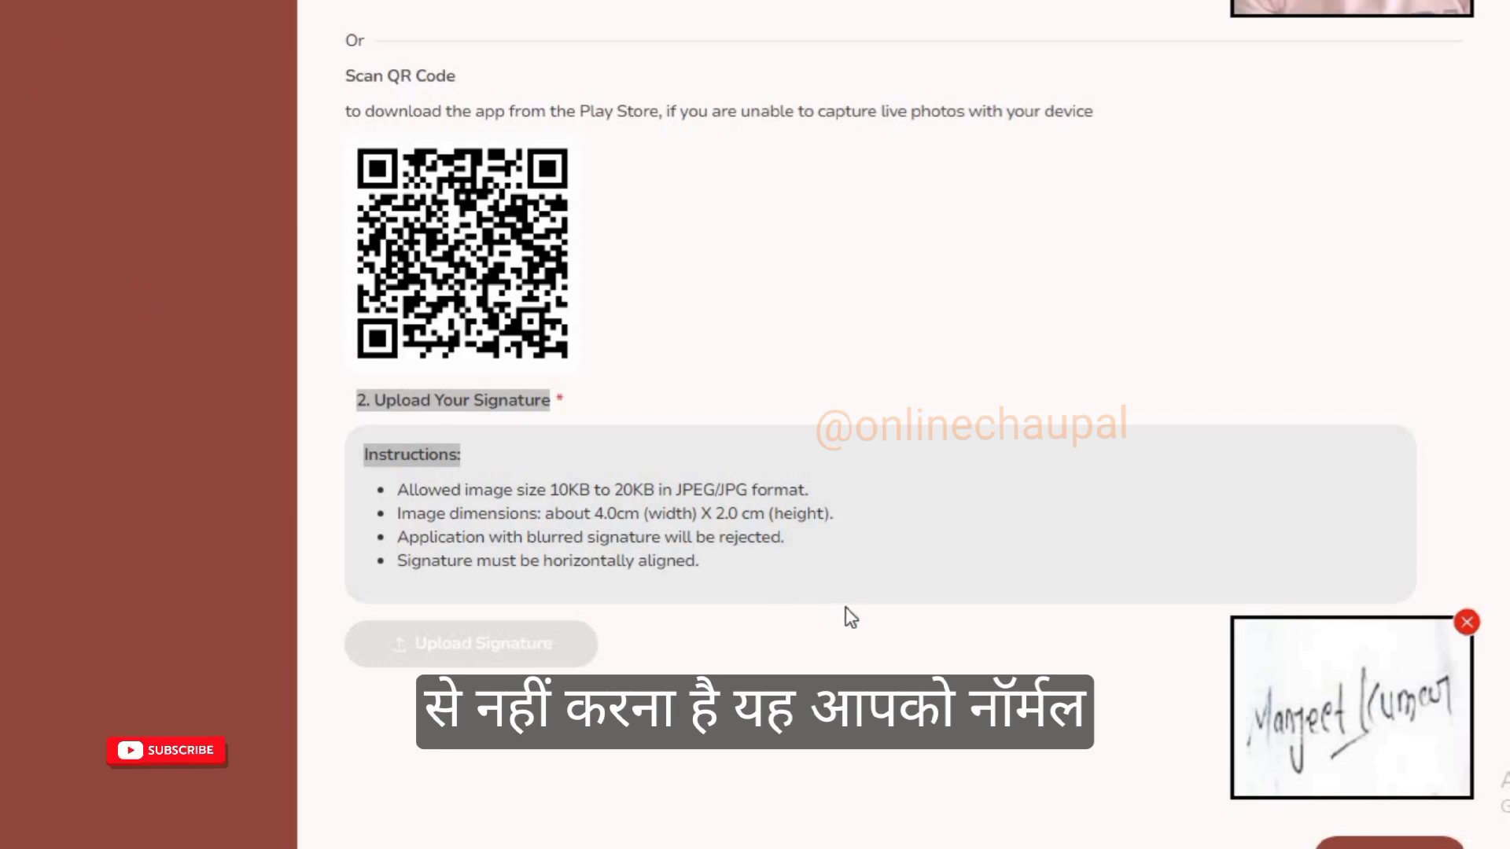
{"action": "scroll", "coordinate": [846, 607], "scroll_direction": "down", "scroll_amount": 2}
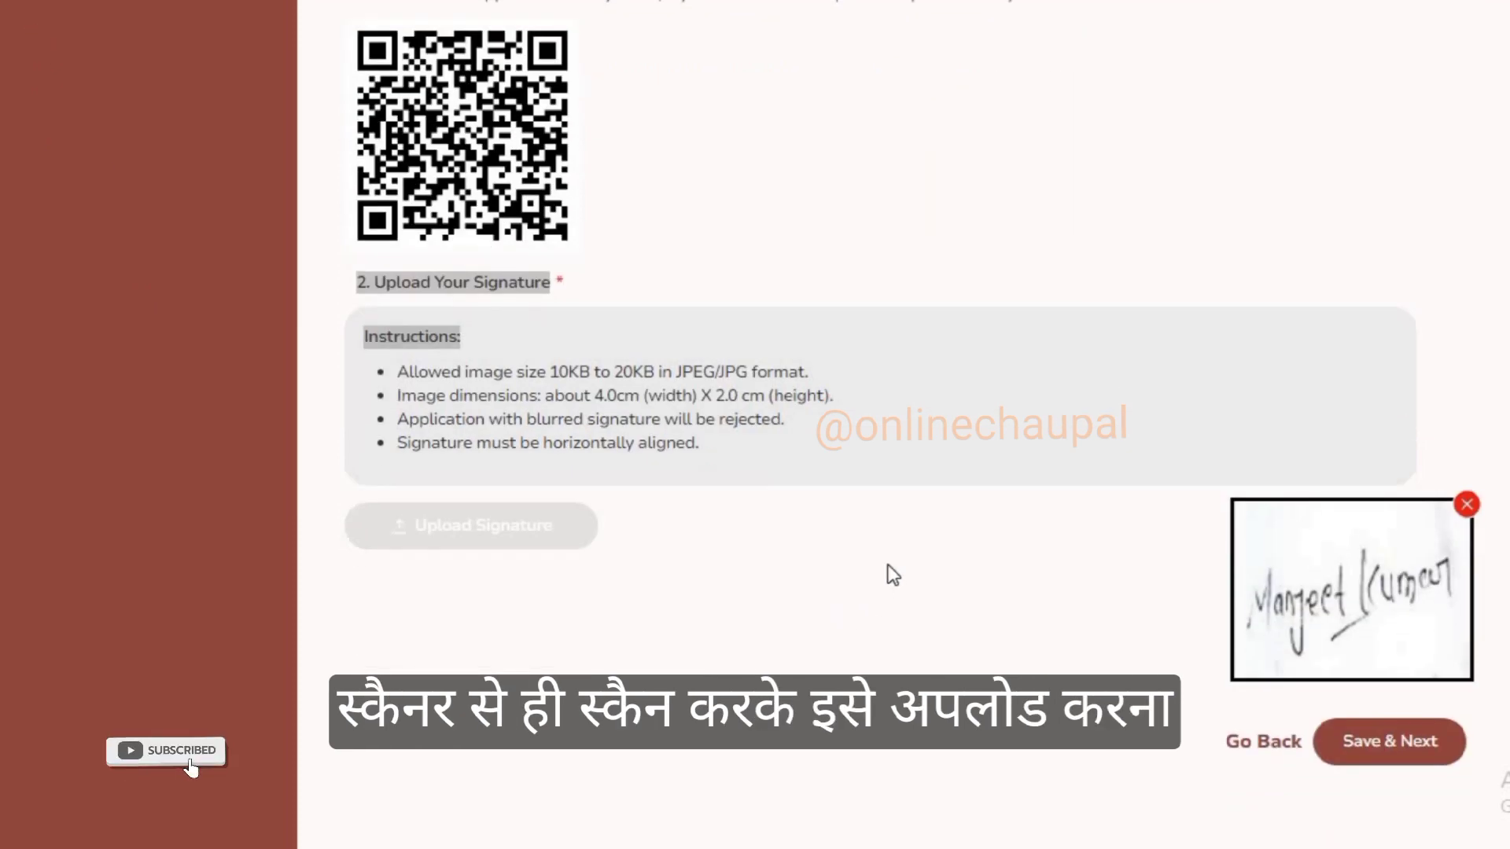
{"action": "scroll", "coordinate": [965, 636], "scroll_direction": "up", "scroll_amount": 8}
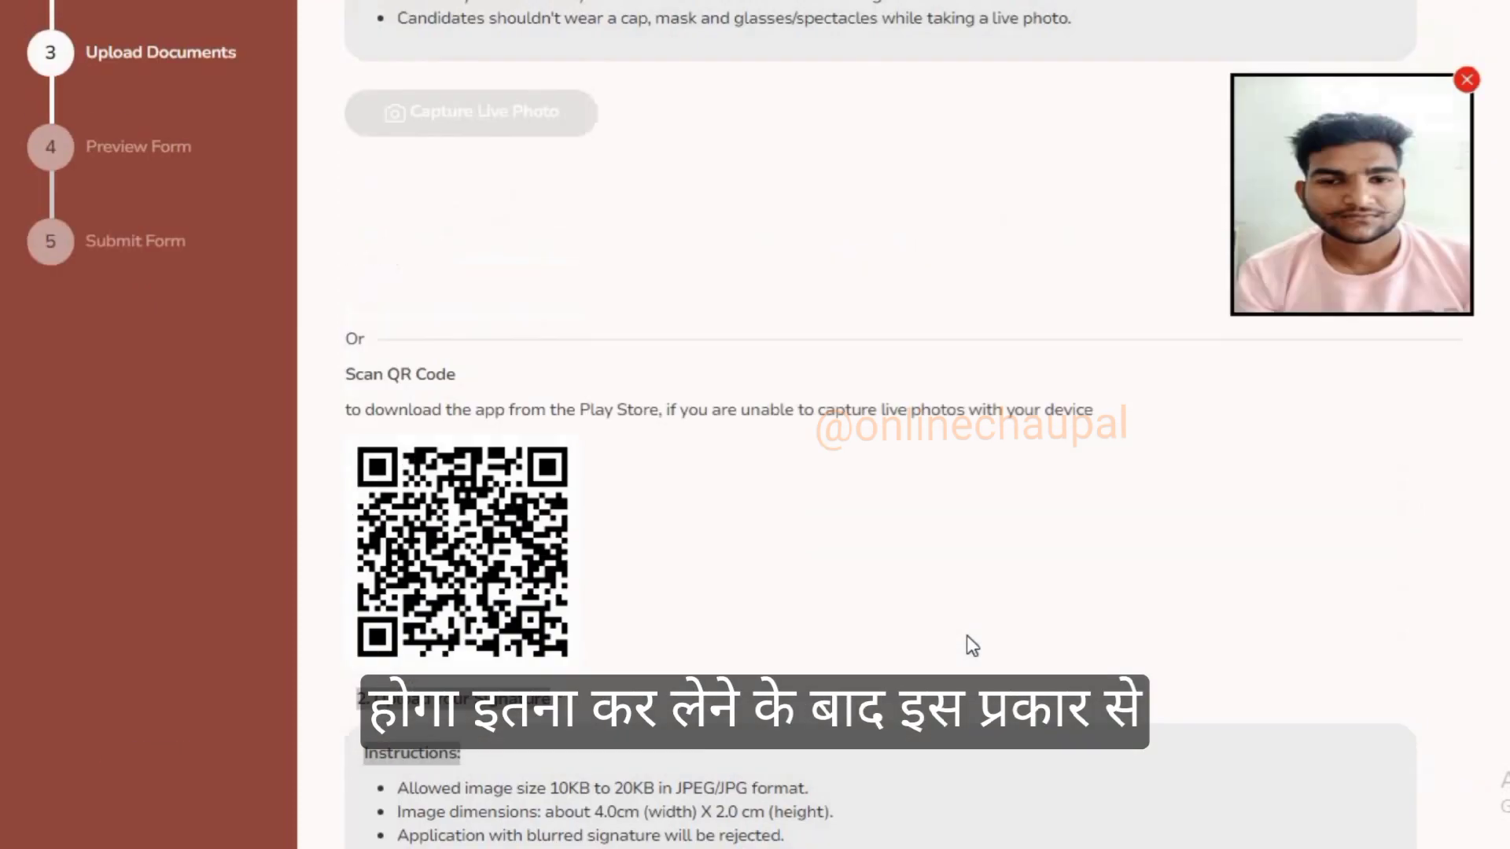
{"action": "scroll", "coordinate": [967, 636], "scroll_direction": "up", "scroll_amount": 5}
{"action": "scroll", "coordinate": [967, 636], "scroll_direction": "down", "scroll_amount": 15}
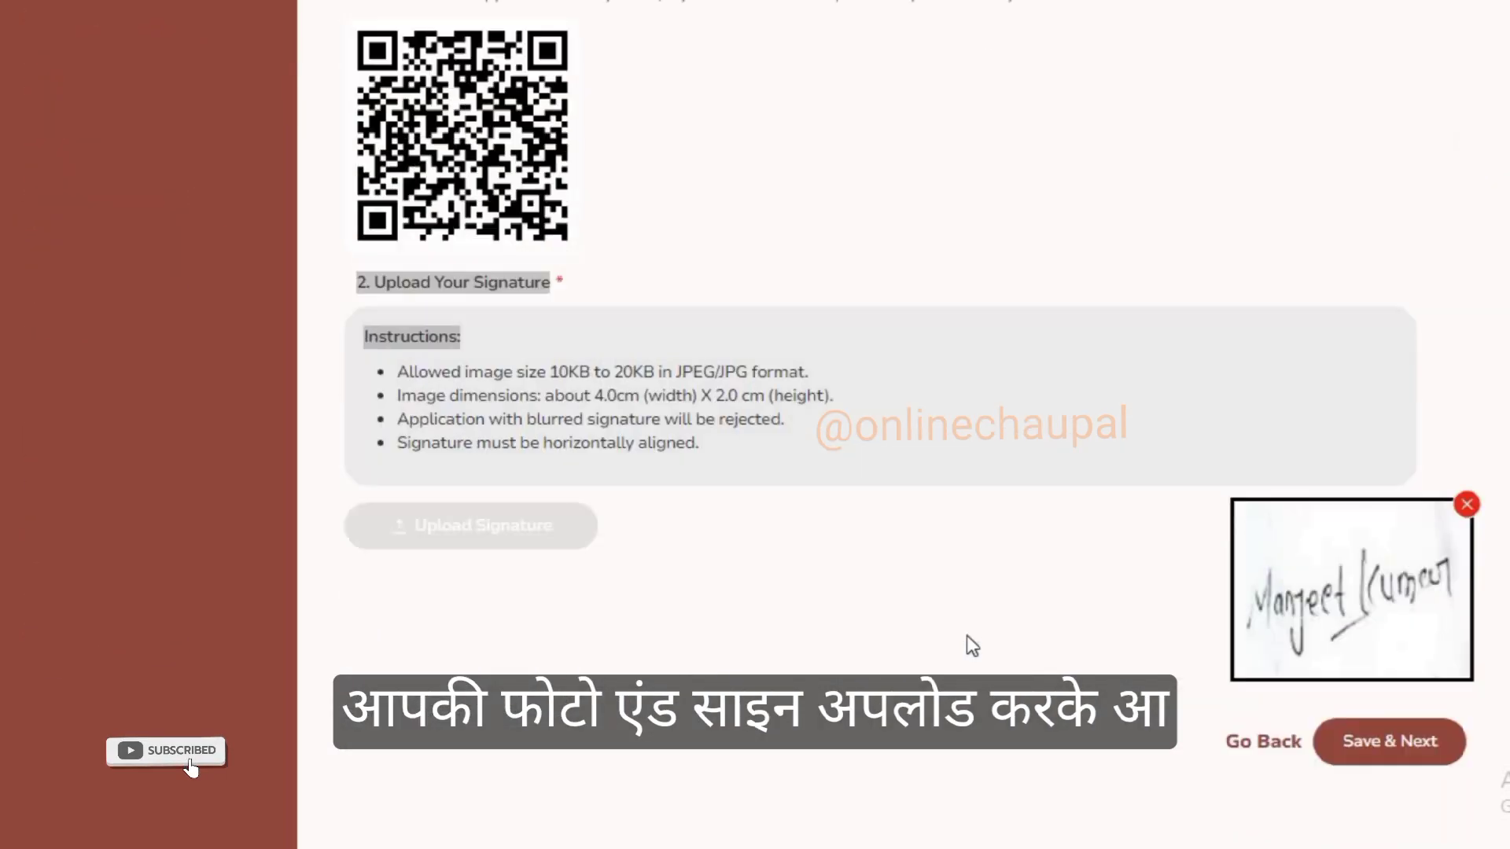
{"action": "scroll", "coordinate": [1105, 633], "scroll_direction": "up", "scroll_amount": 5}
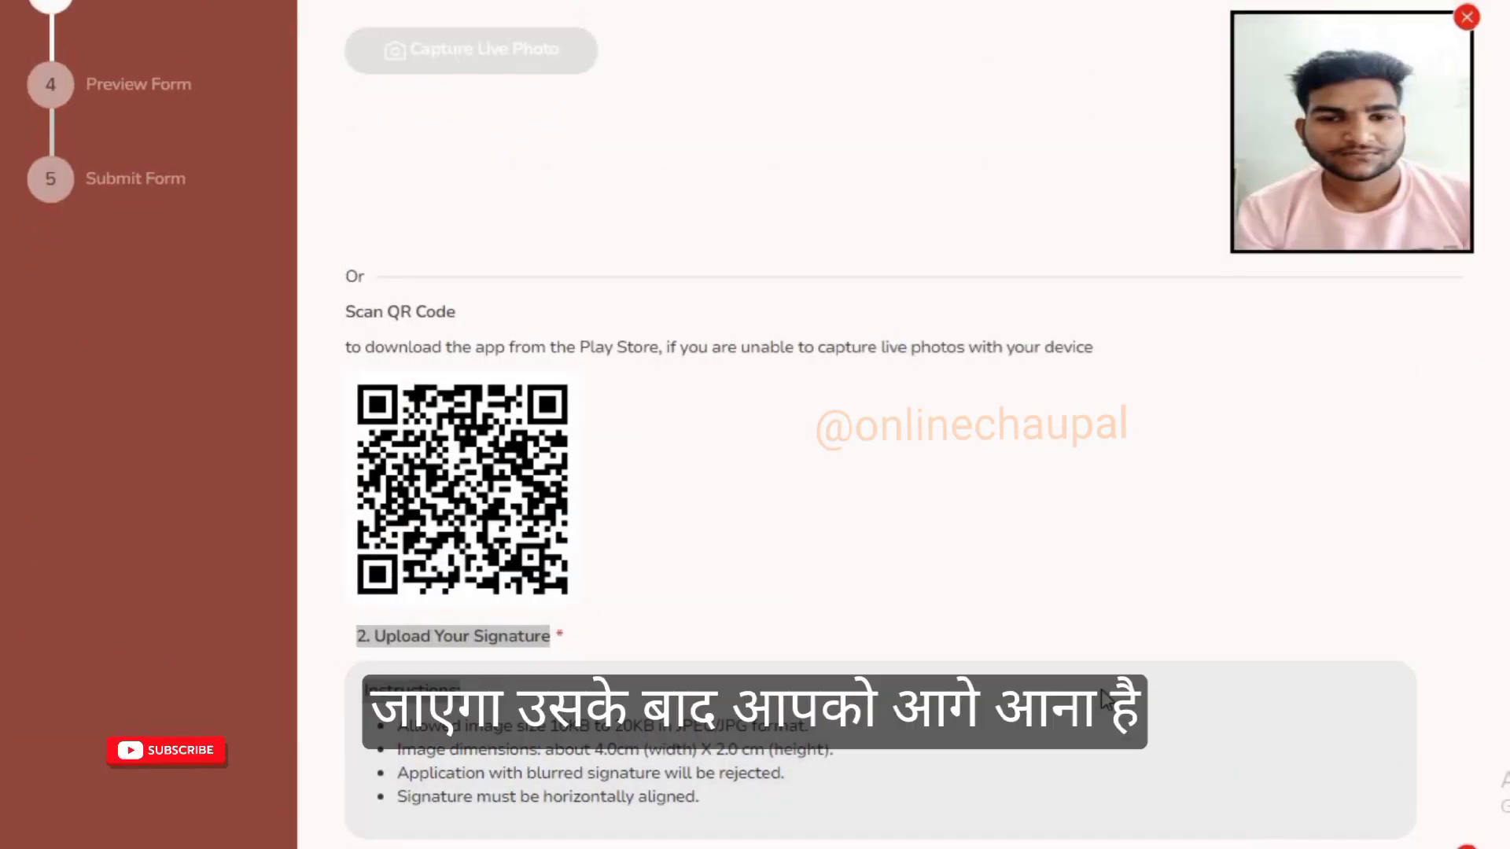
{"action": "scroll", "coordinate": [1103, 698], "scroll_direction": "down", "scroll_amount": 3}
{"action": "scroll", "coordinate": [1105, 699], "scroll_direction": "down", "scroll_amount": 3}
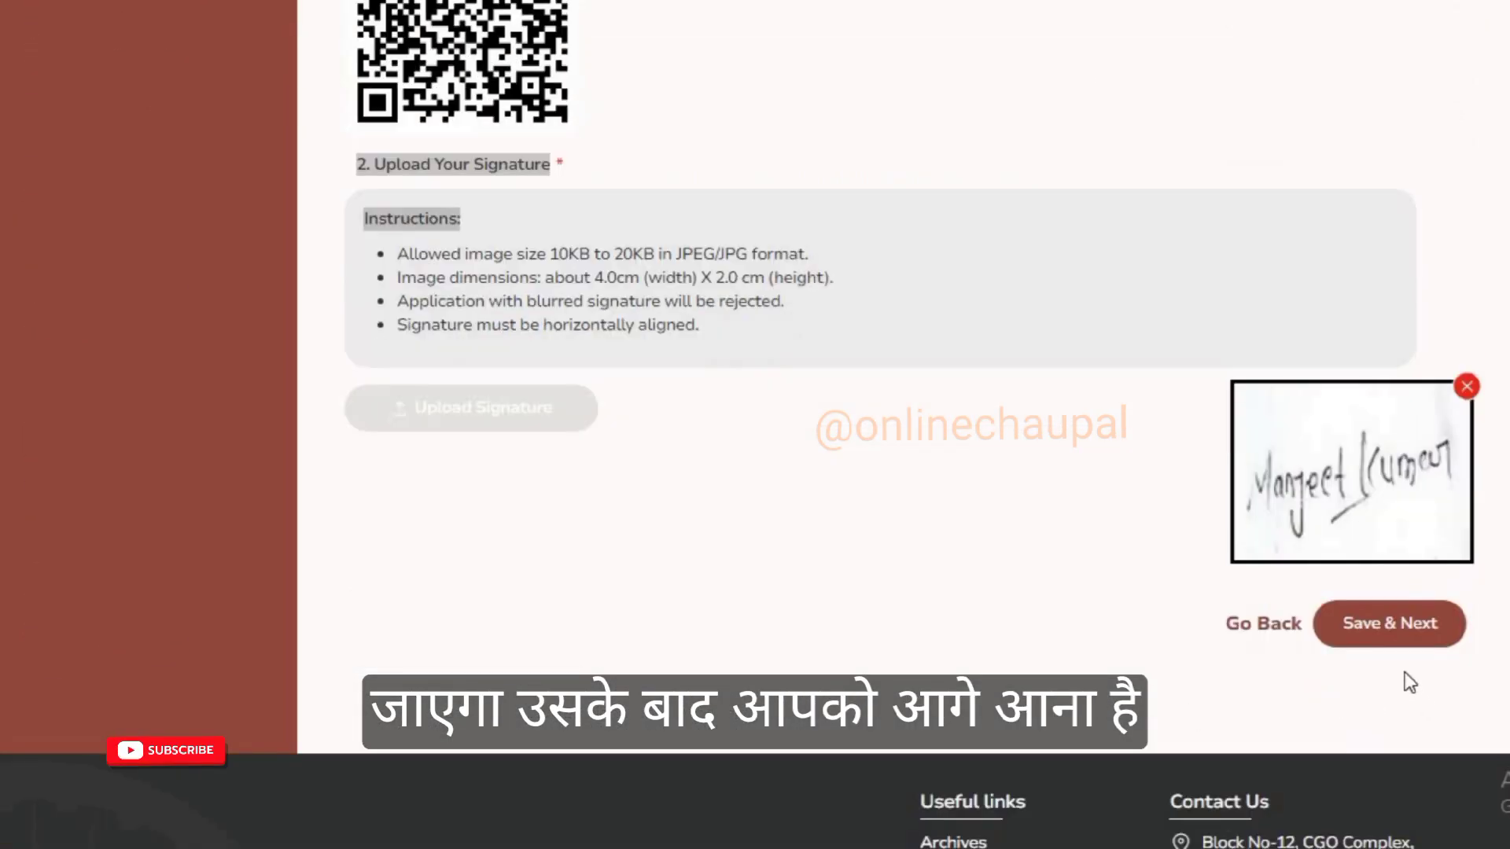
{"action": "left_click", "coordinate": [1375, 643]}
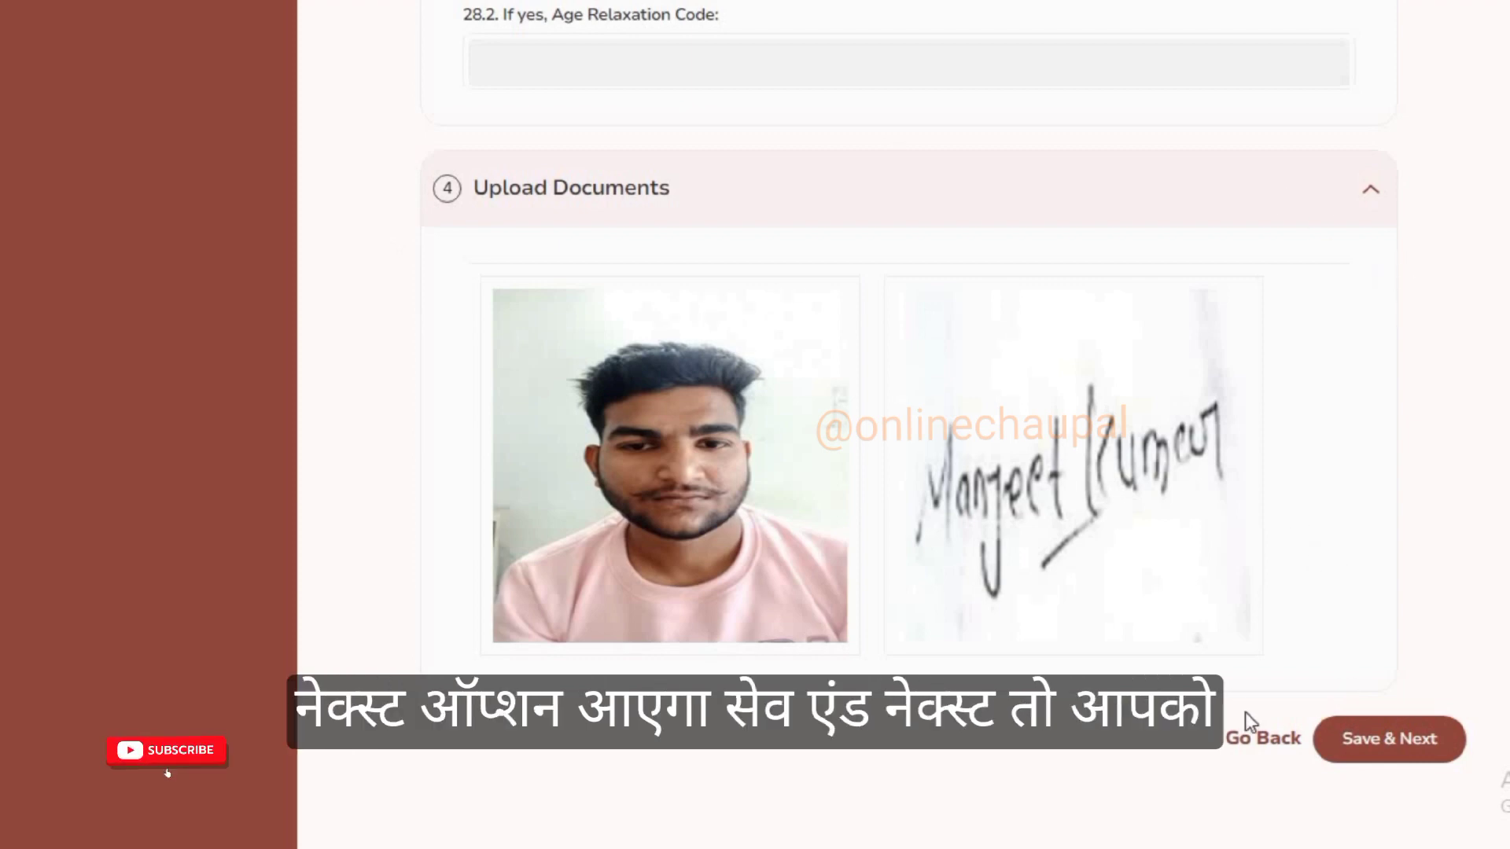
{"action": "left_click", "coordinate": [1392, 745]}
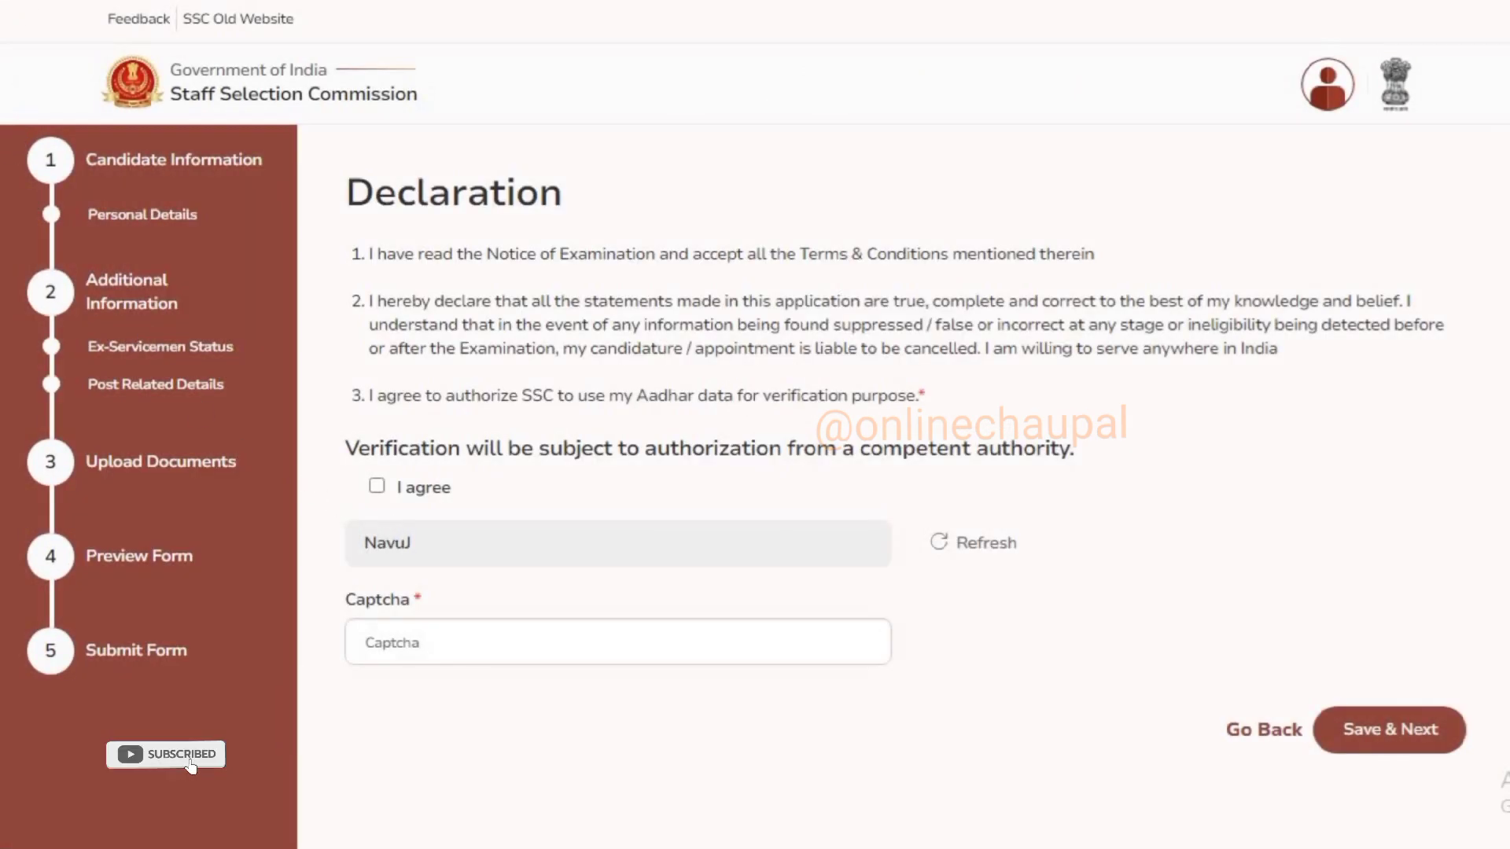
Step: Read and agree to the declaration, go to the captcha field and proceed to the fee payment
{"action": "left_click", "coordinate": [377, 486]}
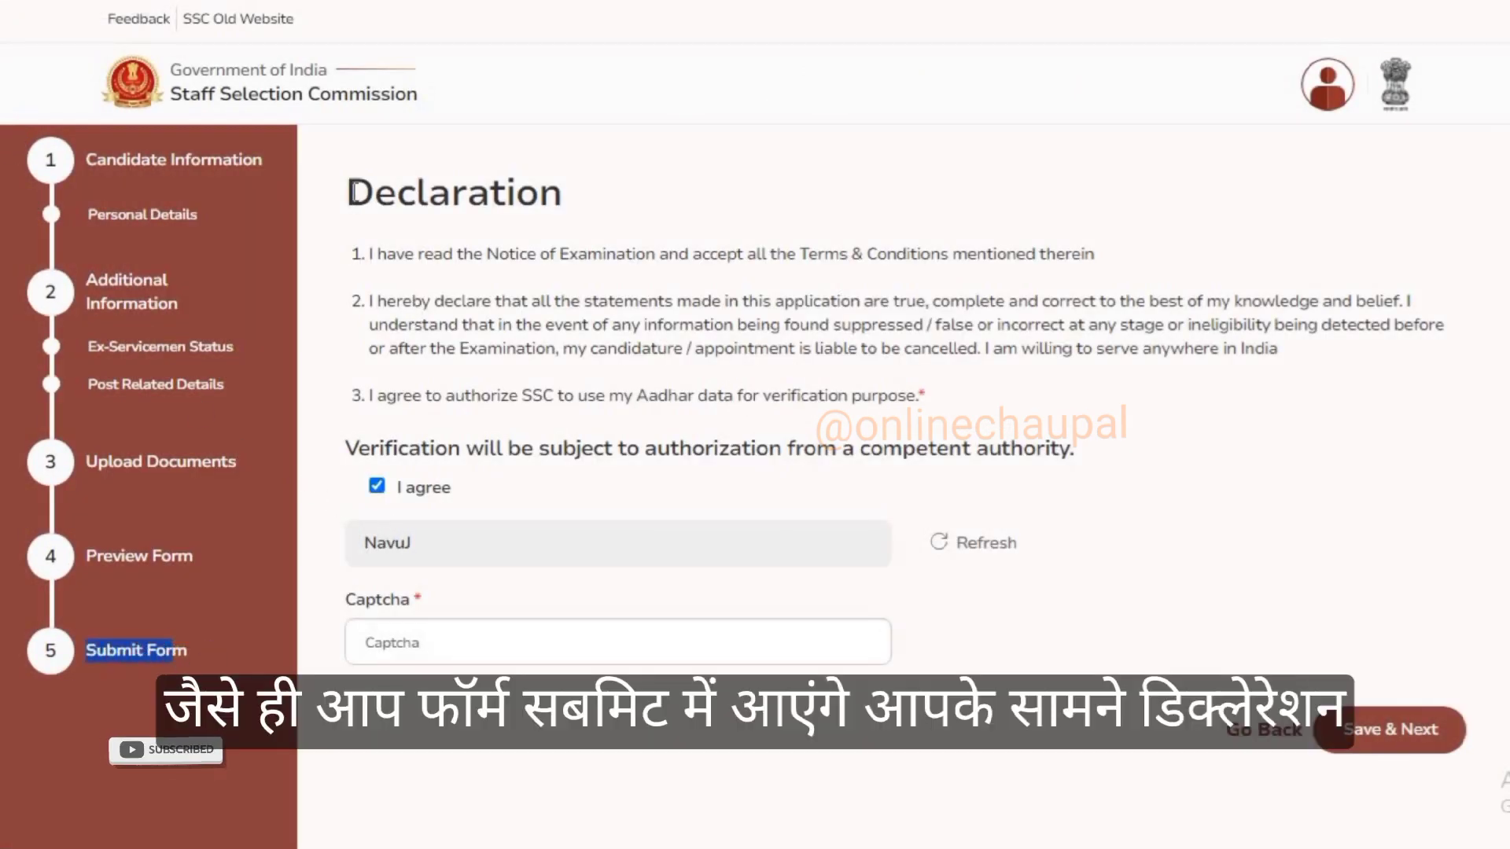
{"action": "left_click_drag", "start_coordinate": [347, 193], "coordinate": [972, 401]}
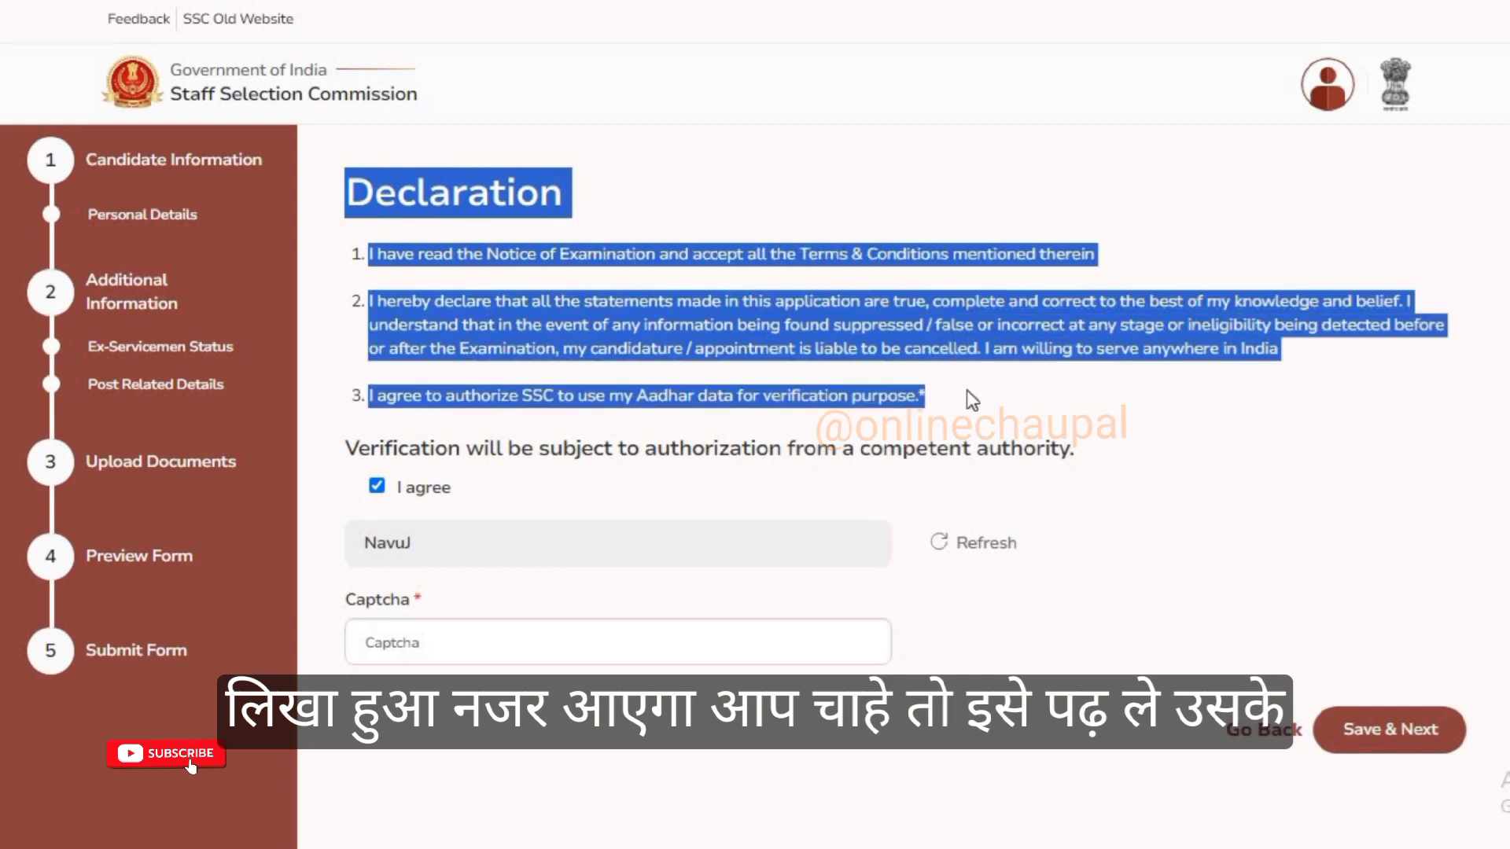
{"action": "left_click", "coordinate": [402, 495]}
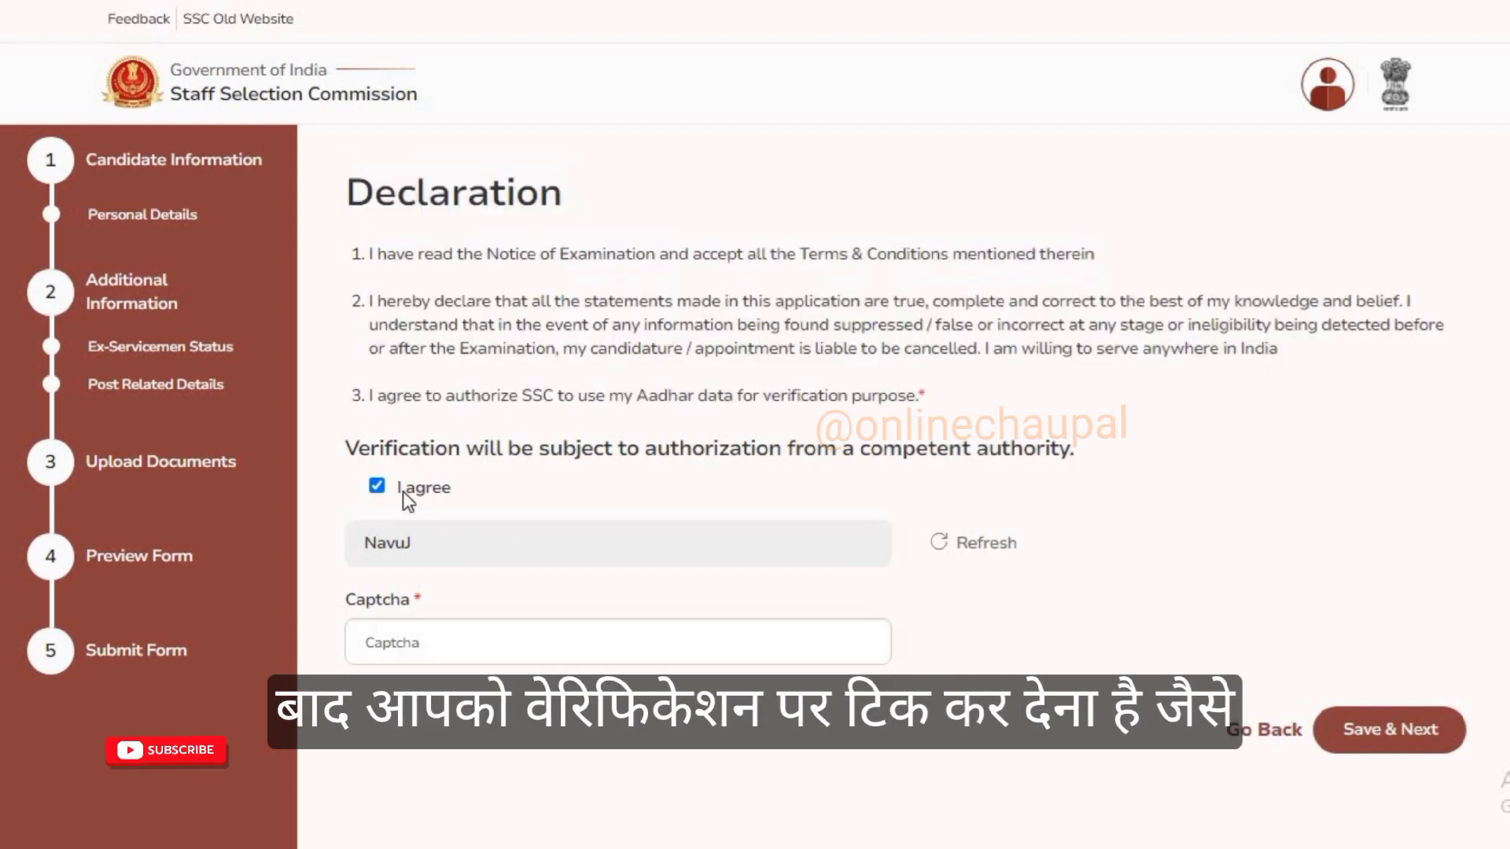
{"action": "left_click", "coordinate": [377, 487]}
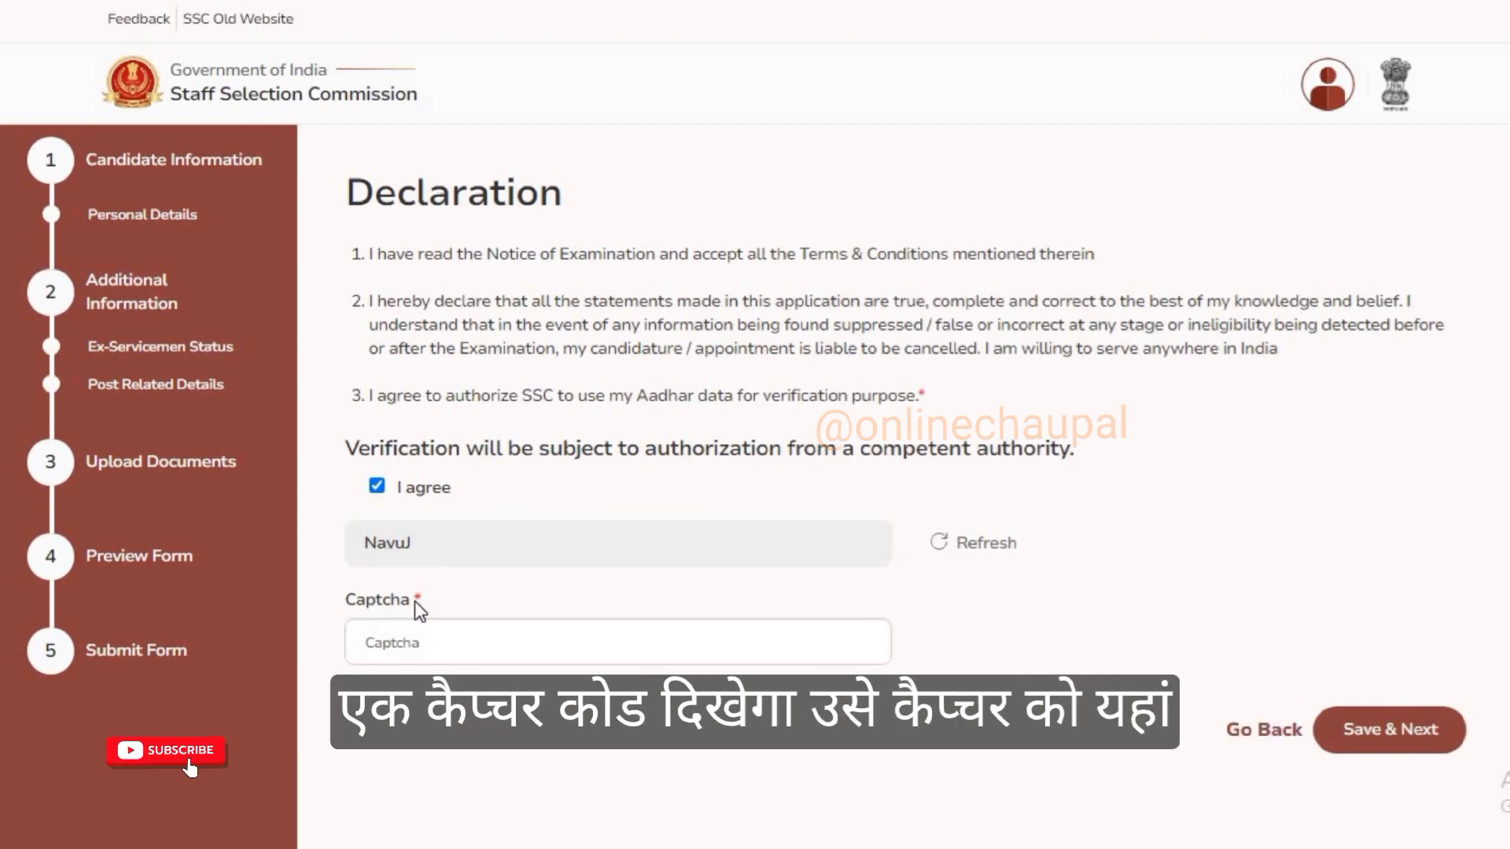
{"action": "left_click", "coordinate": [416, 657]}
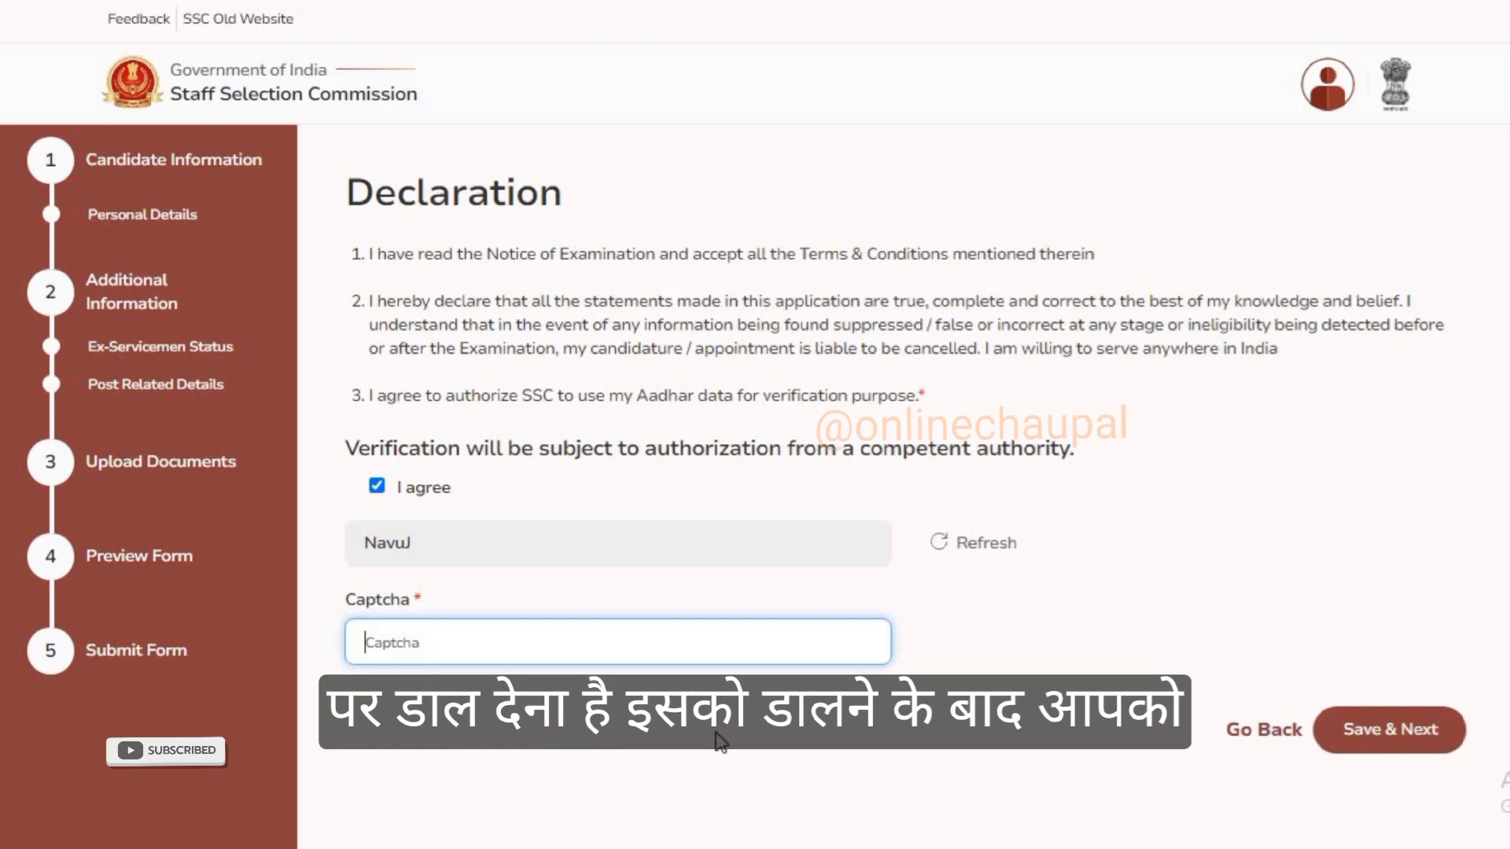
{"action": "left_click", "coordinate": [1390, 814]}
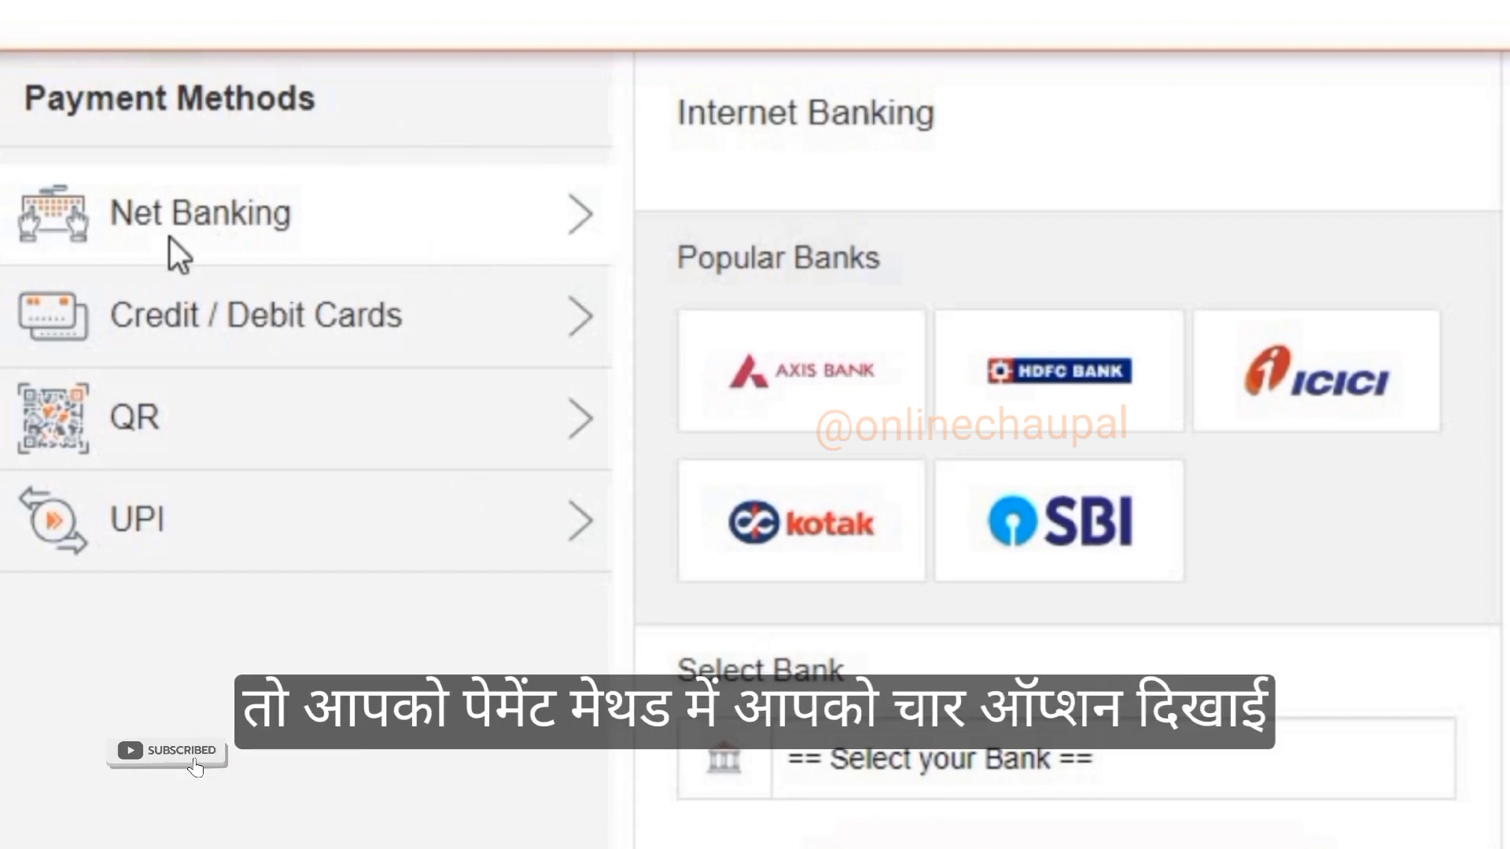
Step: Examine the payment methods Credit / Debit Cards, QR, UPI and Net Banking, finishing on the QR option
{"action": "left_click", "coordinate": [333, 324]}
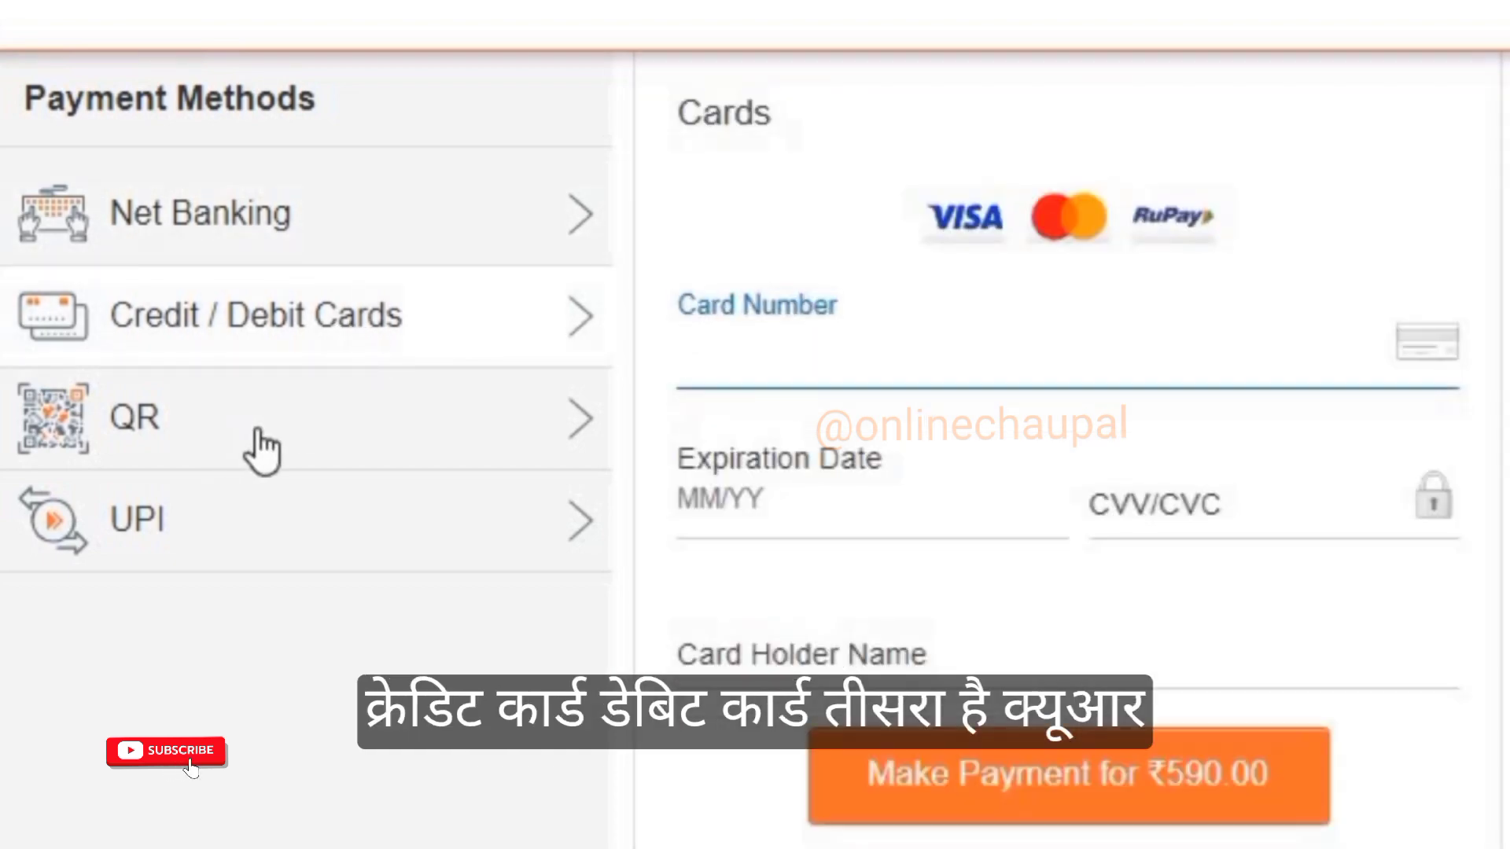
{"action": "left_click", "coordinate": [253, 445]}
{"action": "left_click", "coordinate": [230, 543]}
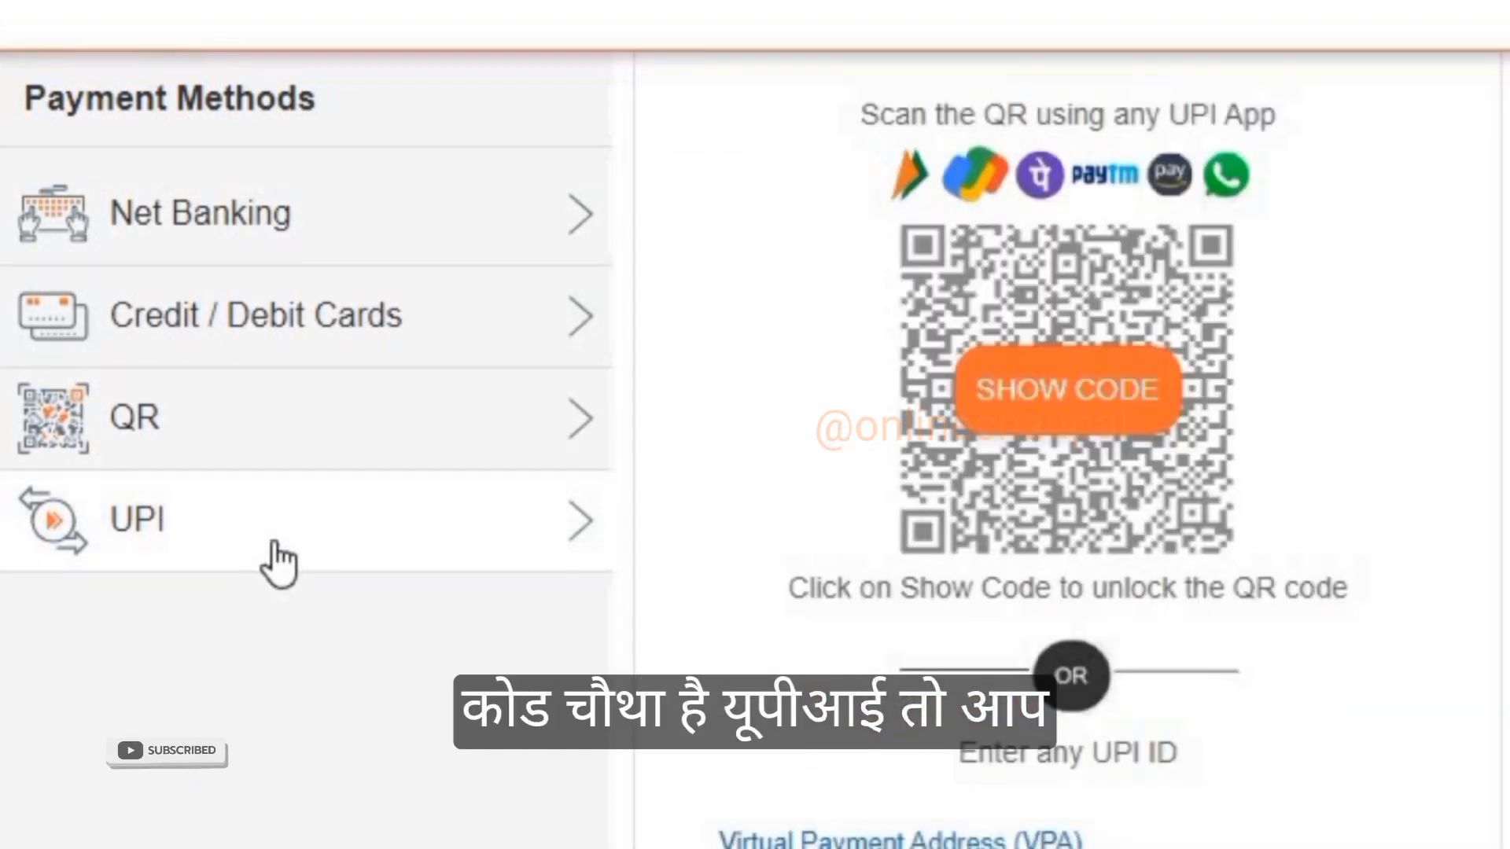
{"action": "left_click", "coordinate": [284, 209]}
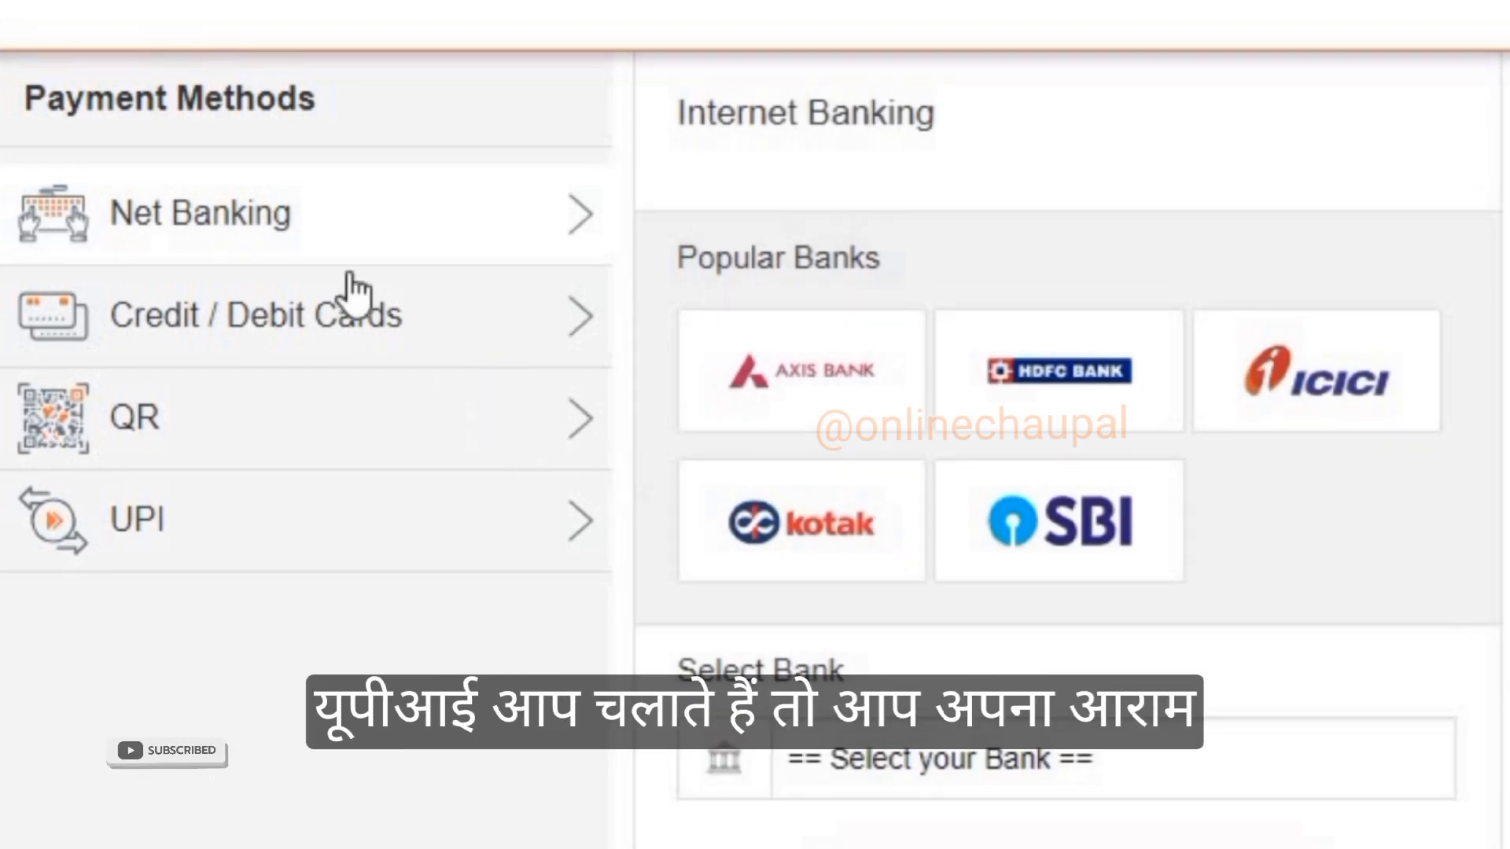
{"action": "left_click", "coordinate": [263, 441]}
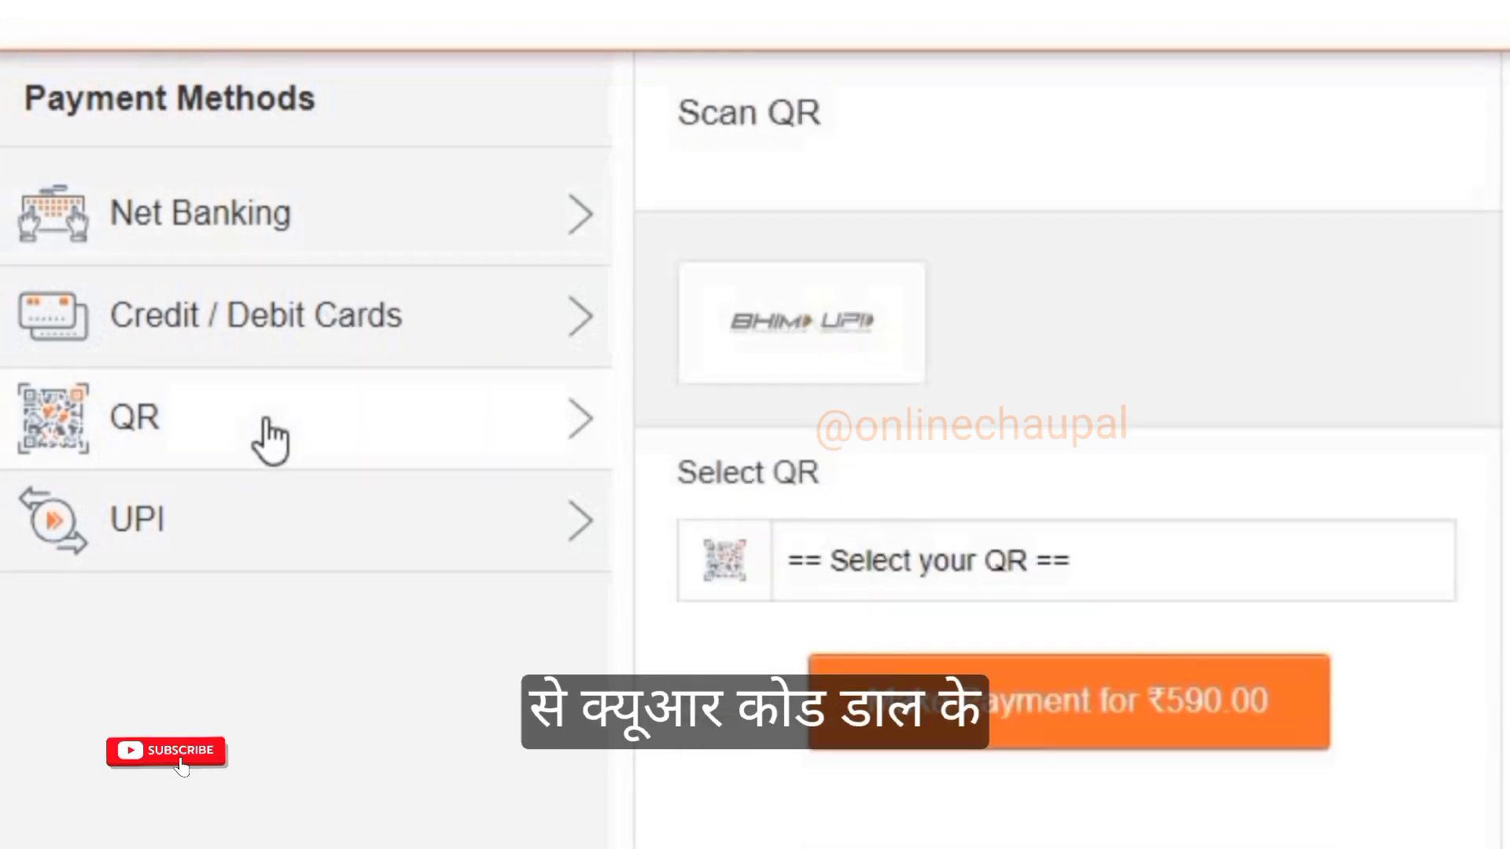
Step: Choose BHIM UPI as the QR option for the fee payment, and switch to the UPI payment method
{"action": "left_click", "coordinate": [910, 579]}
{"action": "left_click", "coordinate": [835, 658]}
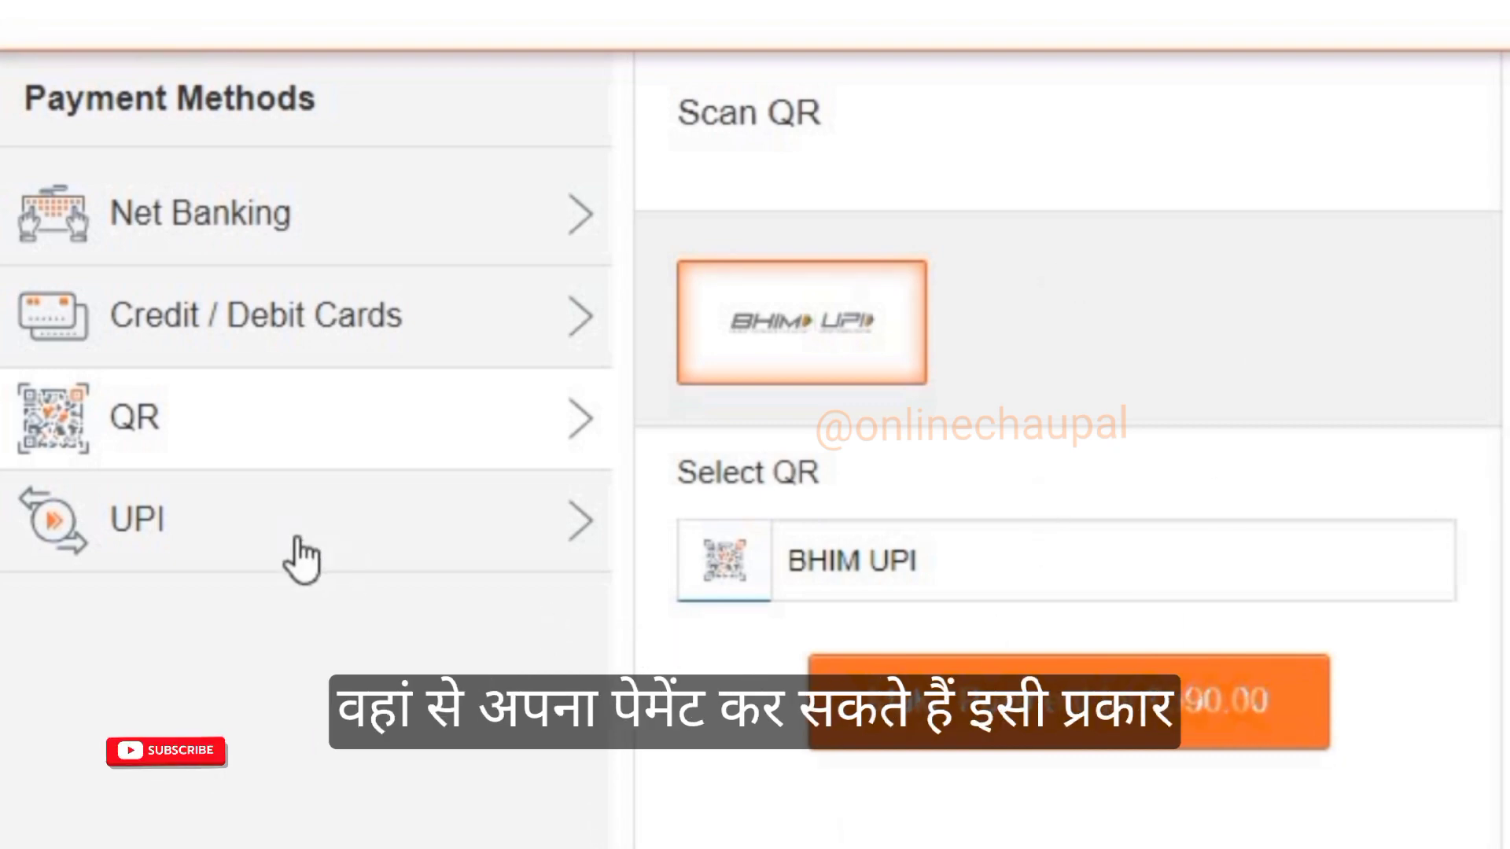
{"action": "left_click", "coordinate": [311, 560]}
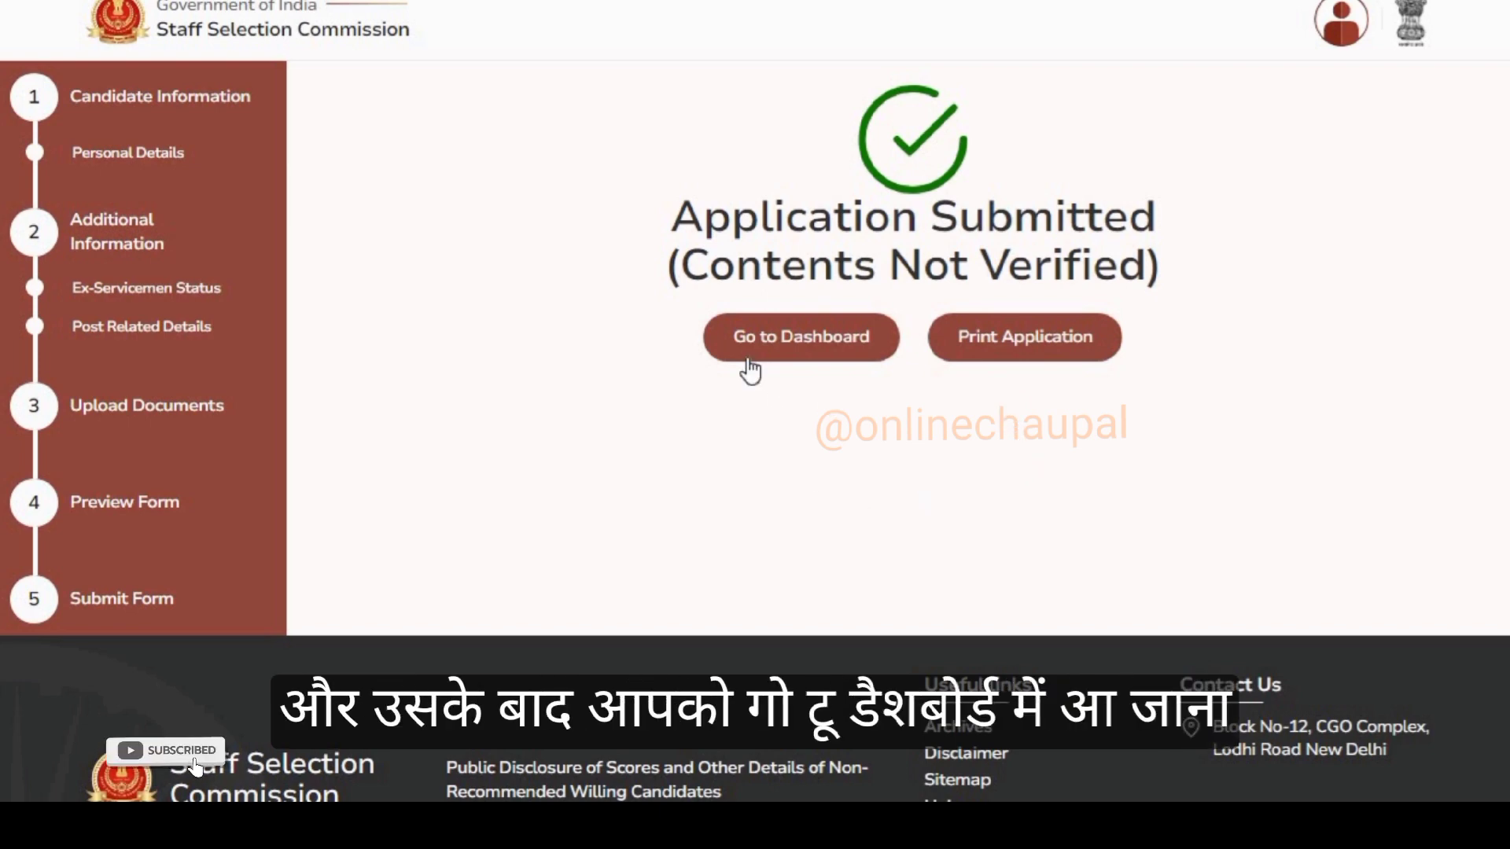
Step: Go to the candidate dashboard from the submitted application and check the Admit Card and Result sections
{"action": "left_click", "coordinate": [801, 339]}
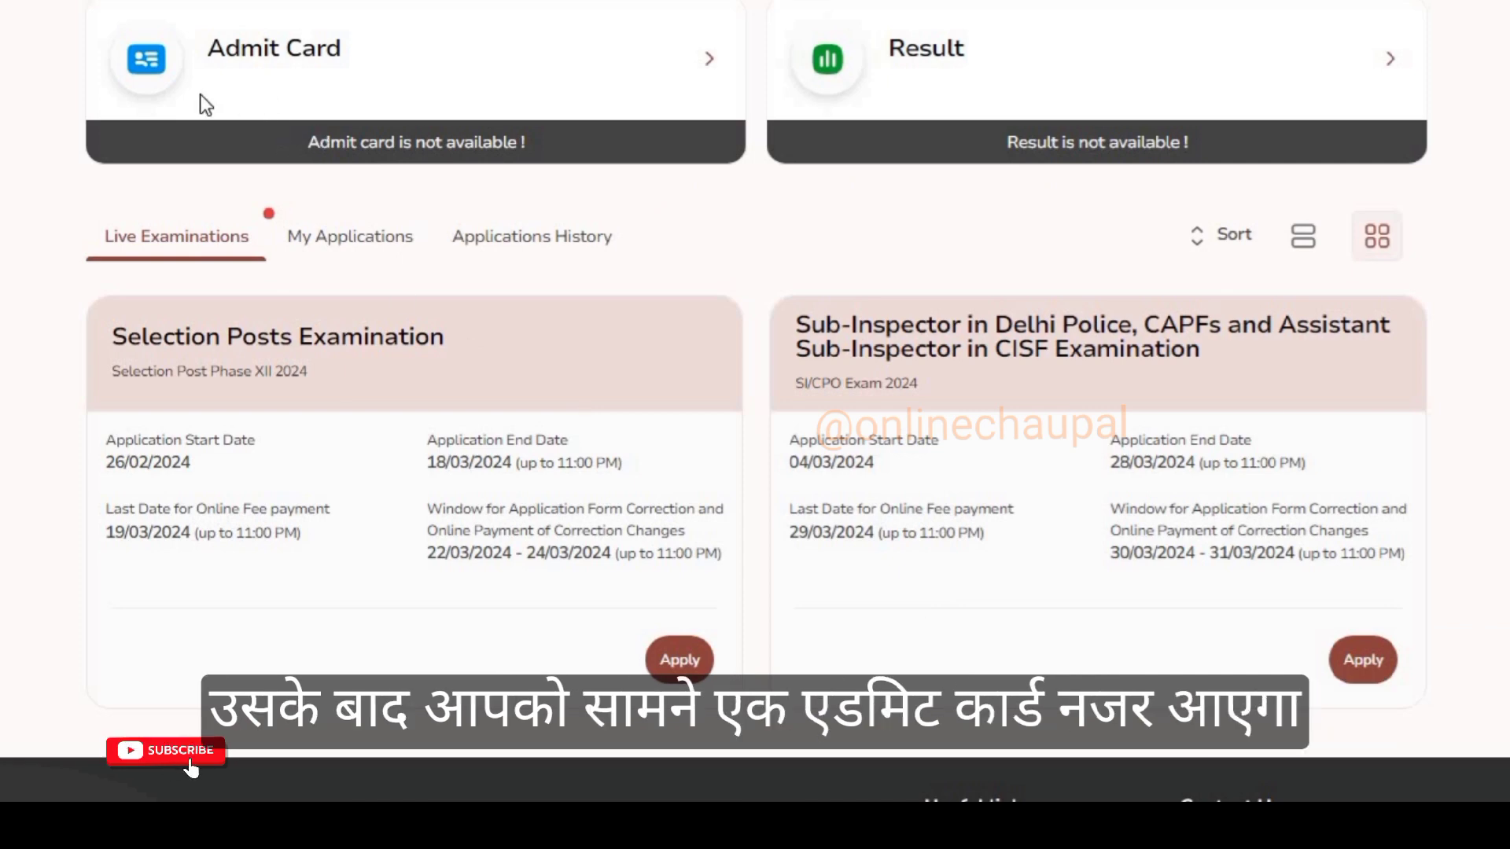
{"action": "left_click_drag", "start_coordinate": [190, 45], "coordinate": [346, 46]}
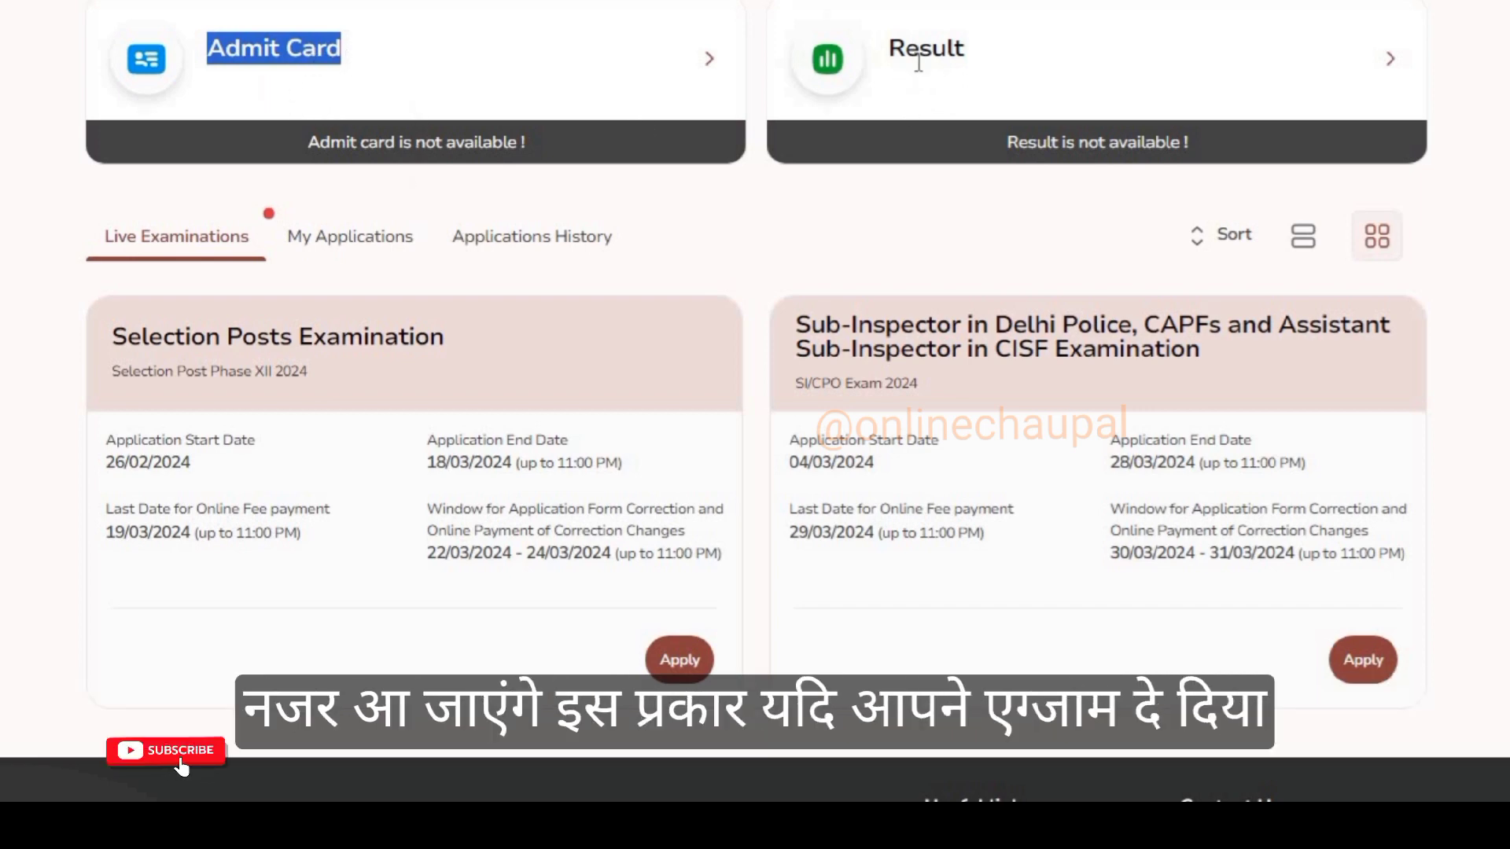
{"action": "left_click_drag", "start_coordinate": [889, 47], "coordinate": [969, 56]}
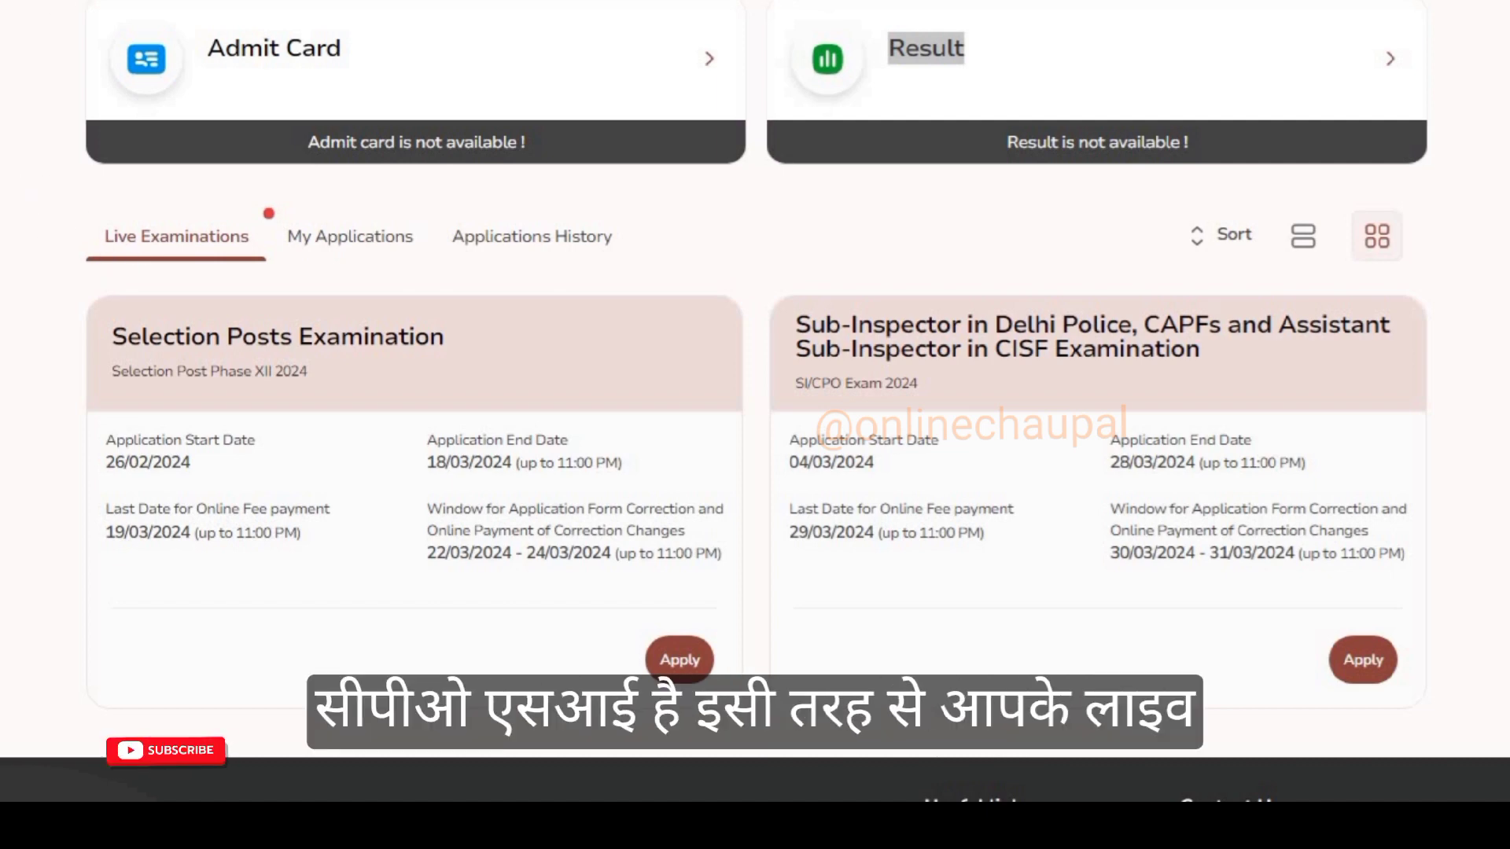
Step: Review the dashboard's Live Examinations, My Applications and Applications History lists in turn
{"action": "left_click", "coordinate": [191, 248]}
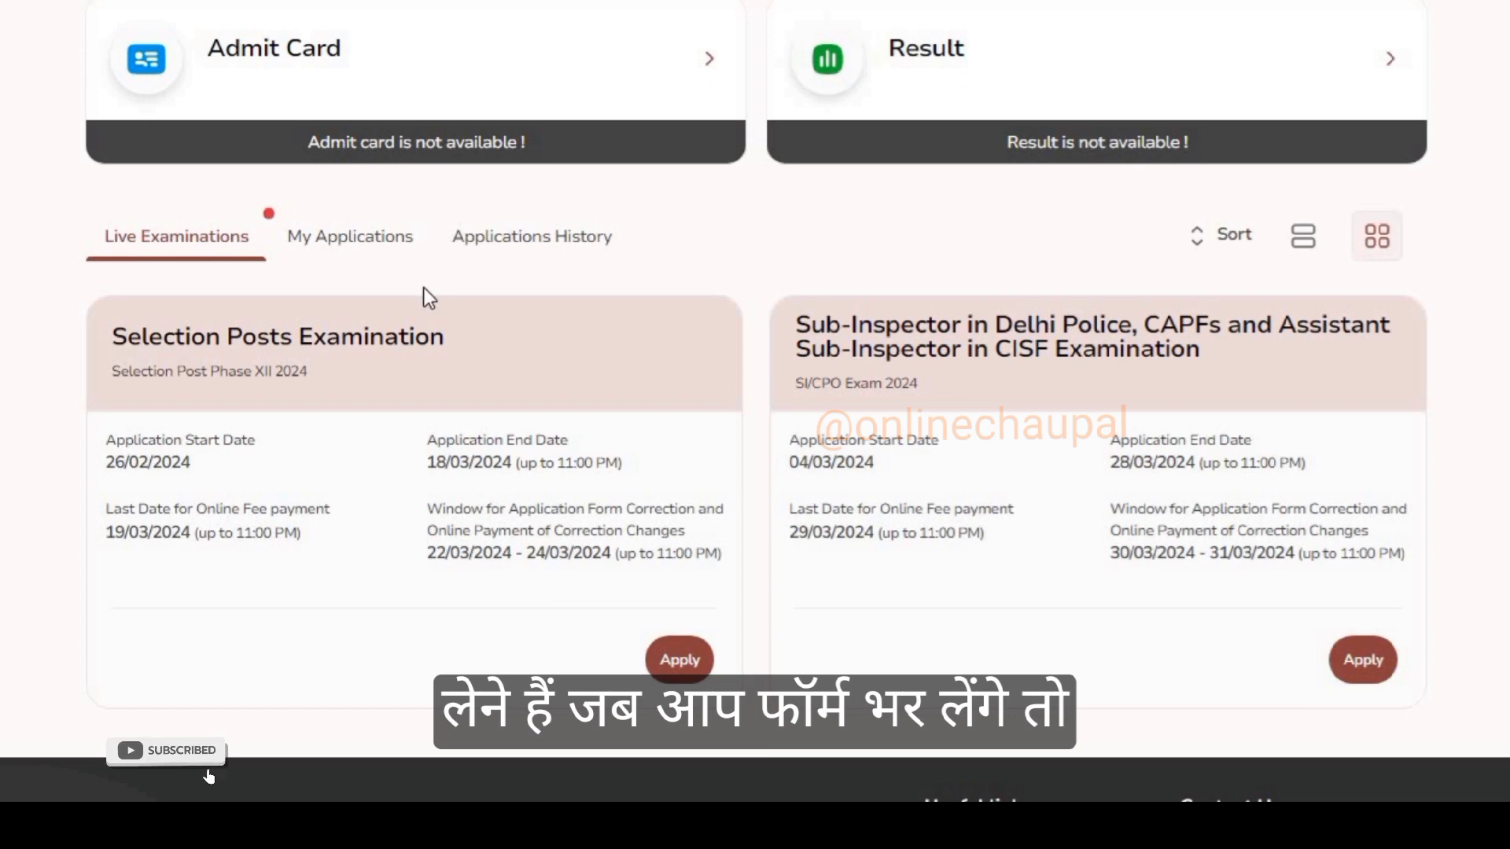
{"action": "left_click", "coordinate": [355, 235]}
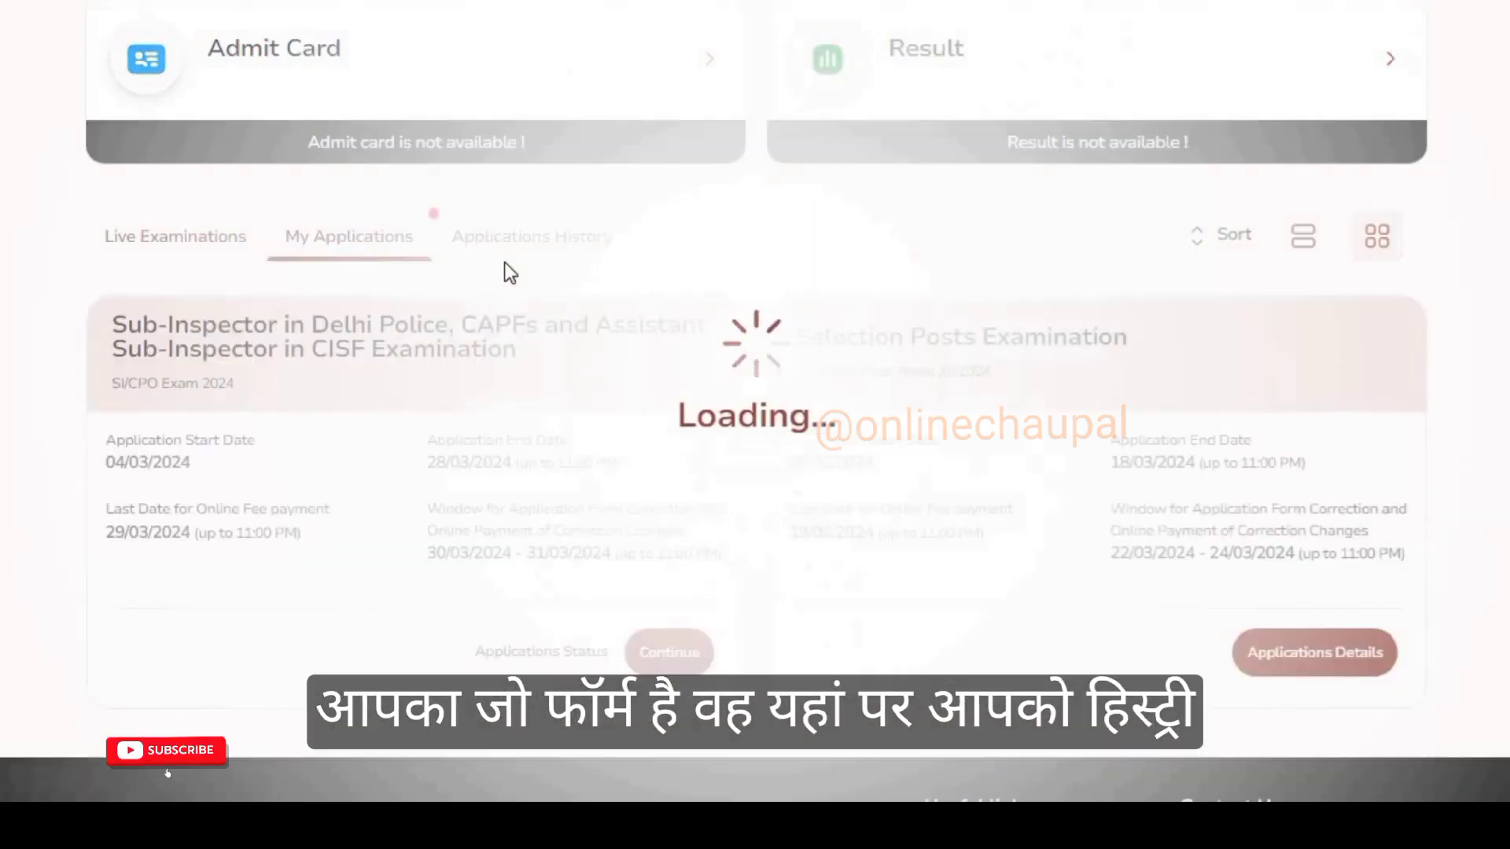
{"action": "left_click", "coordinate": [509, 240]}
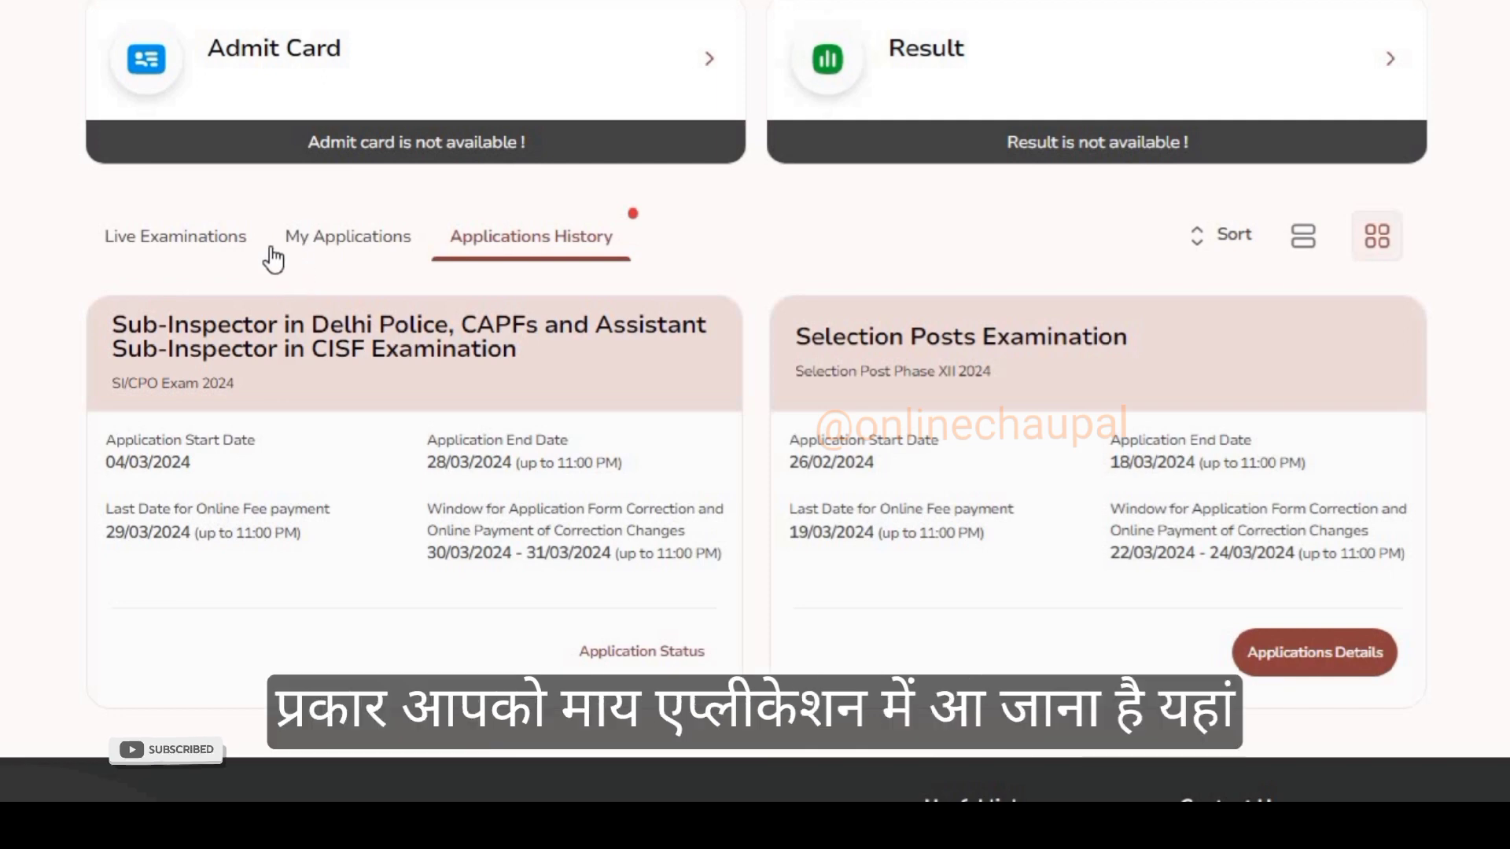
Step: Return to My Applications and continue the pending SI/CPO Exam 2024 application form
{"action": "left_click", "coordinate": [335, 248]}
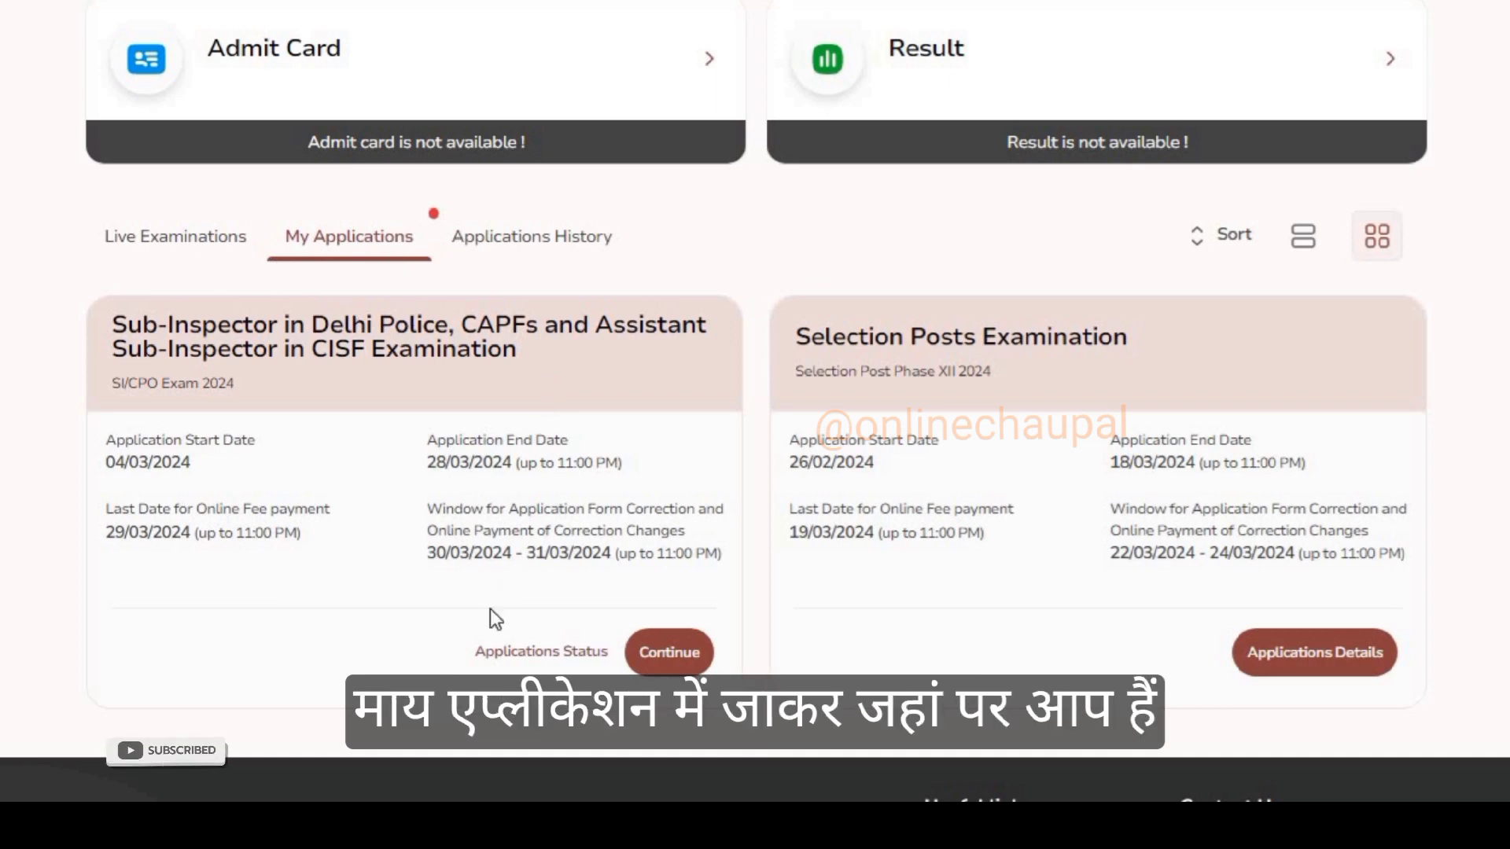
{"action": "left_click_drag", "start_coordinate": [776, 654], "coordinate": [661, 649]}
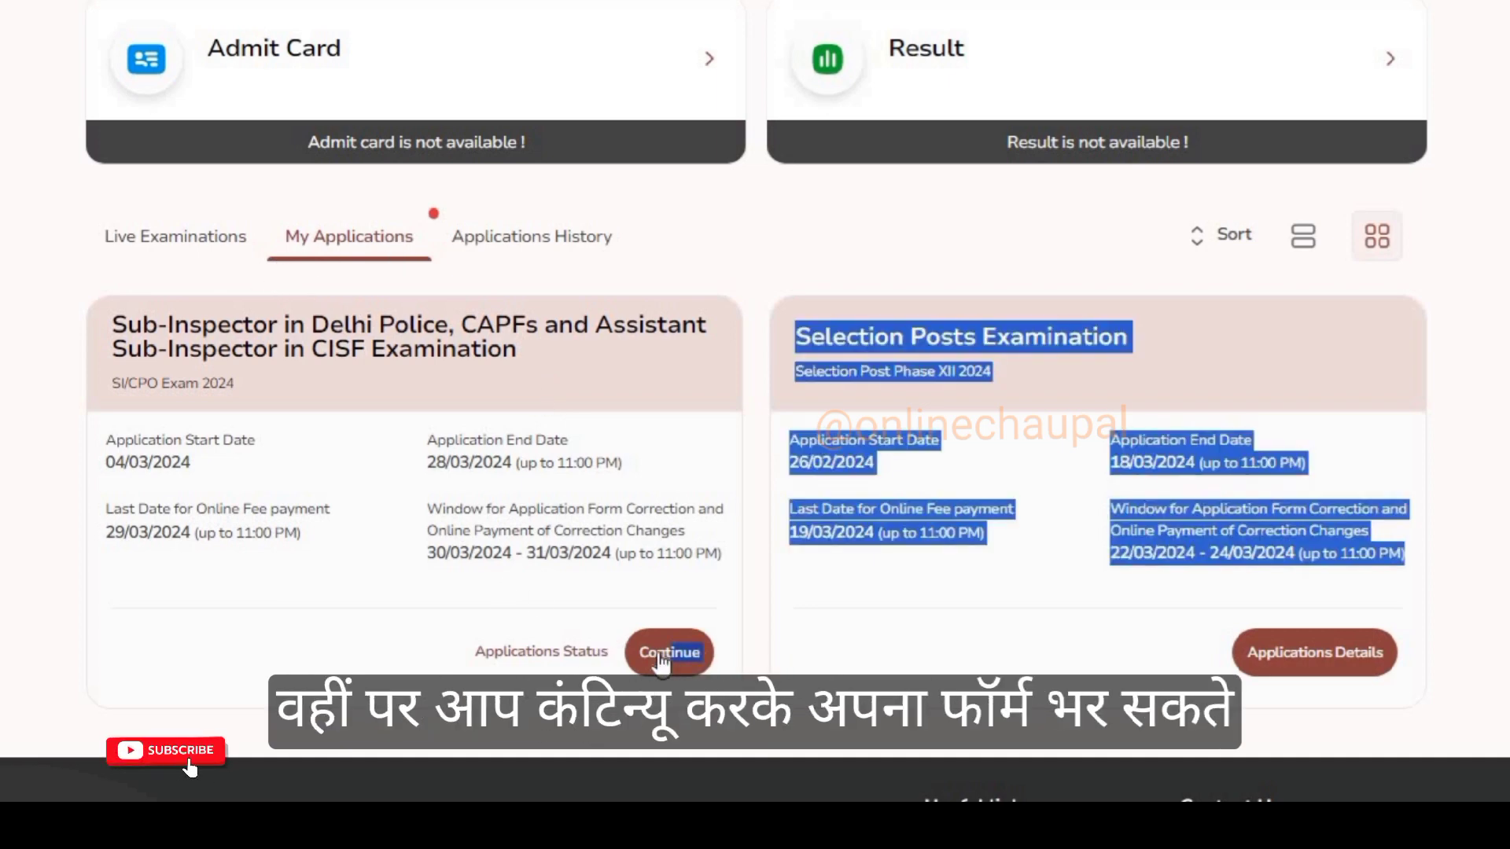
{"action": "left_click", "coordinate": [787, 659]}
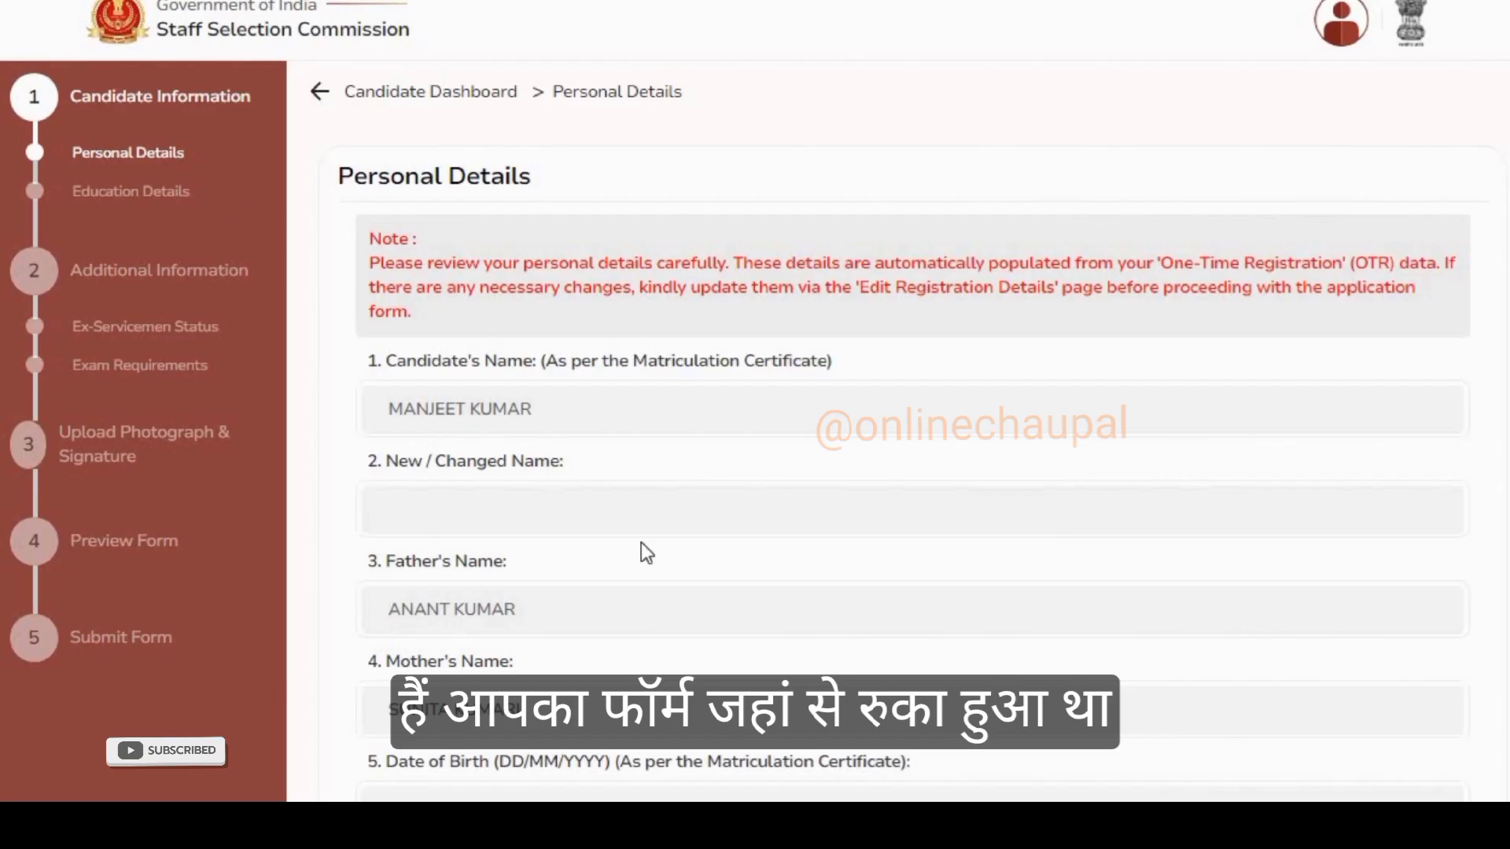